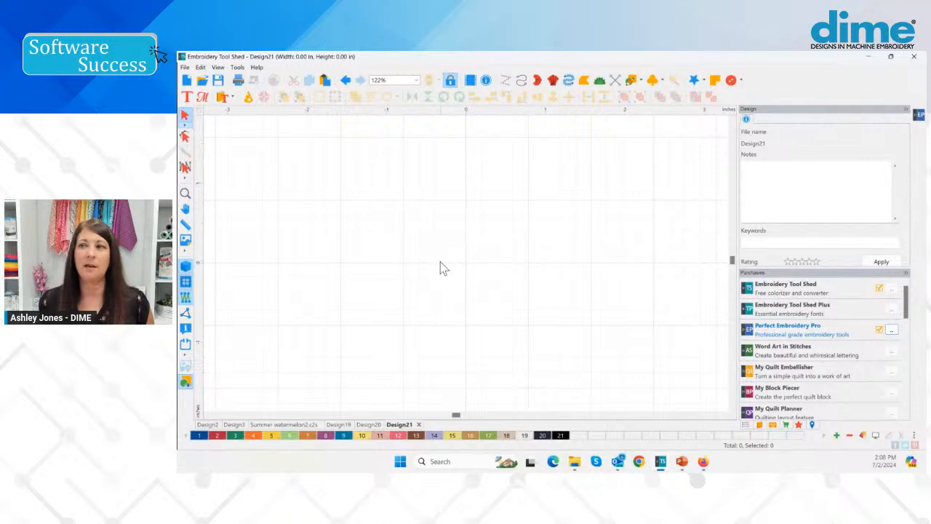
Choose the Ellipse shape for drawing outline artwork in the empty design
{"action": "scroll", "coordinate": [440, 262], "scroll_direction": "up", "scroll_amount": 1}
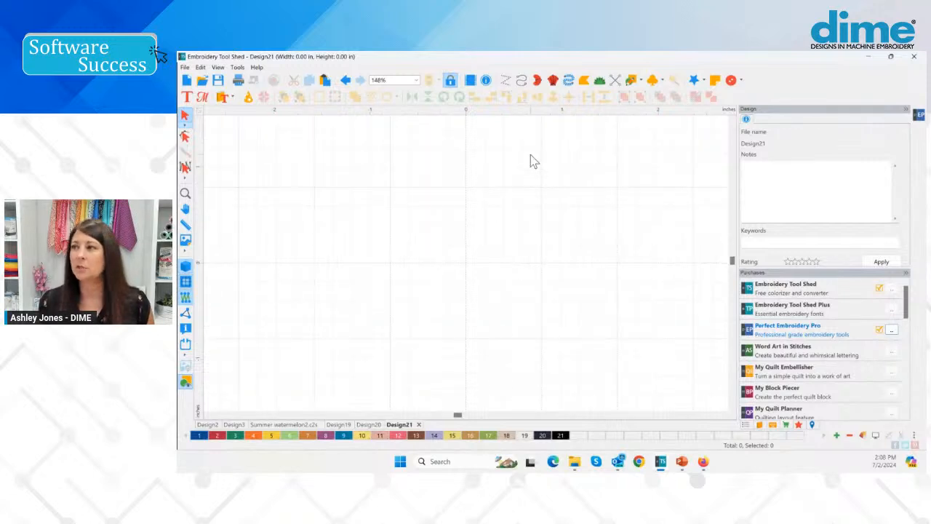
{"action": "left_click", "coordinate": [641, 82]}
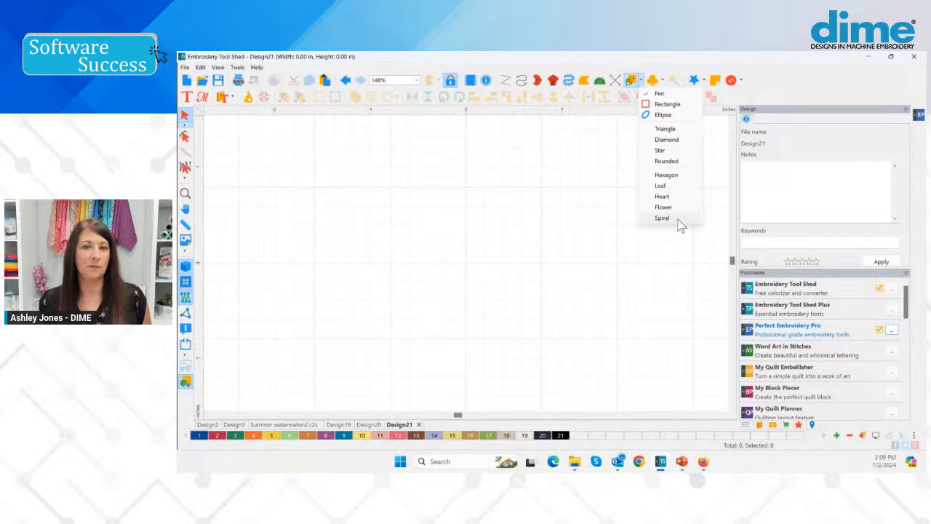
{"action": "left_click", "coordinate": [664, 115]}
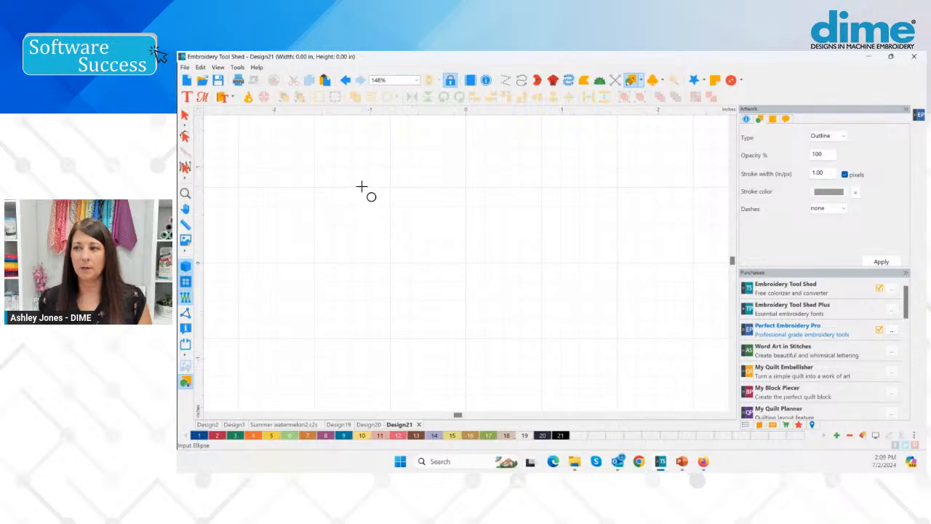
{"action": "left_click_drag", "start_coordinate": [329, 185], "coordinate": [487, 279]}
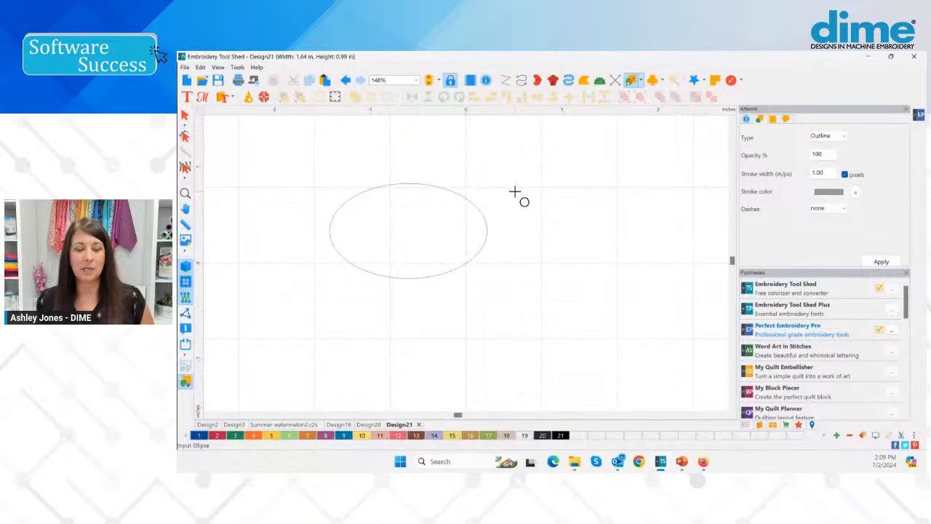
{"action": "left_click_drag", "start_coordinate": [497, 175], "coordinate": [624, 293]}
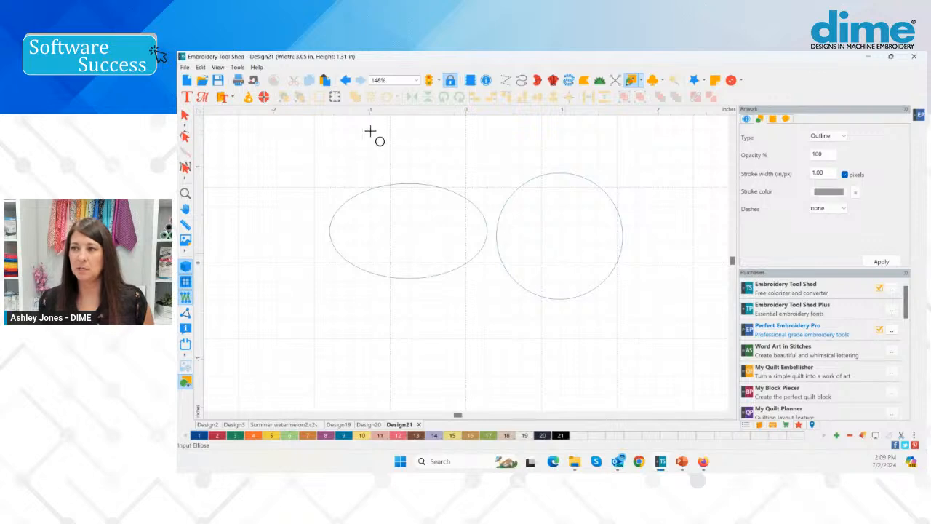
{"action": "left_click", "coordinate": [351, 81]}
{"action": "left_click", "coordinate": [351, 82]}
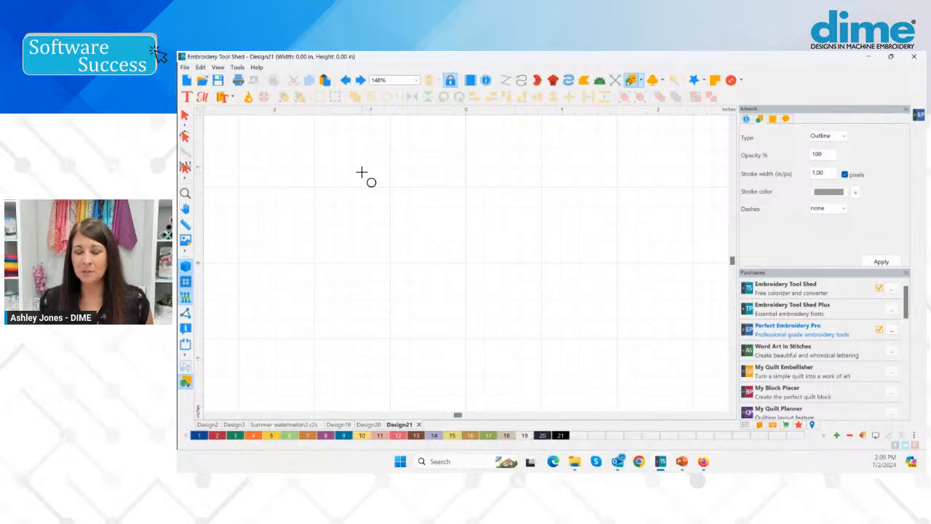
Draw a perfect circle about 2.31 in across near the centre of the workspace and select it
{"action": "left_click_drag", "start_coordinate": [356, 163], "coordinate": [578, 382]}
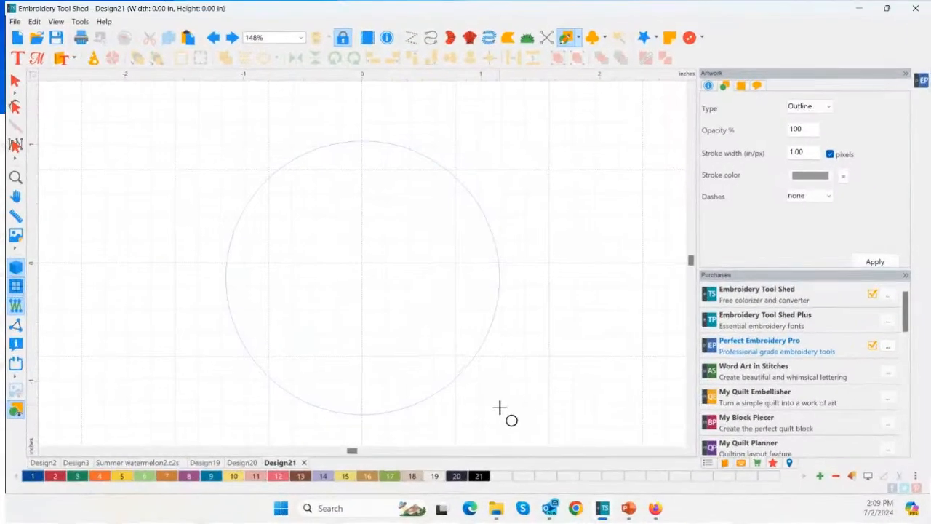
{"action": "left_click_drag", "start_coordinate": [502, 415], "coordinate": [502, 415]}
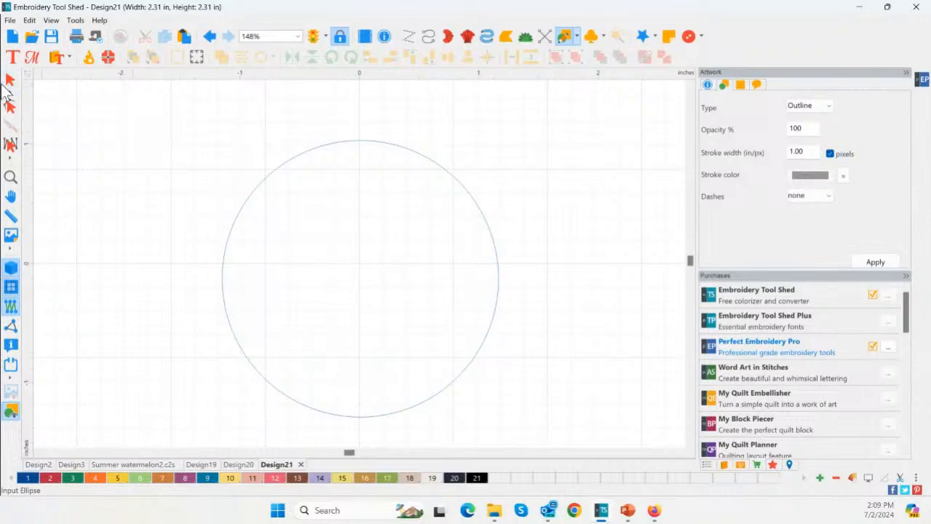
{"action": "left_click", "coordinate": [11, 79]}
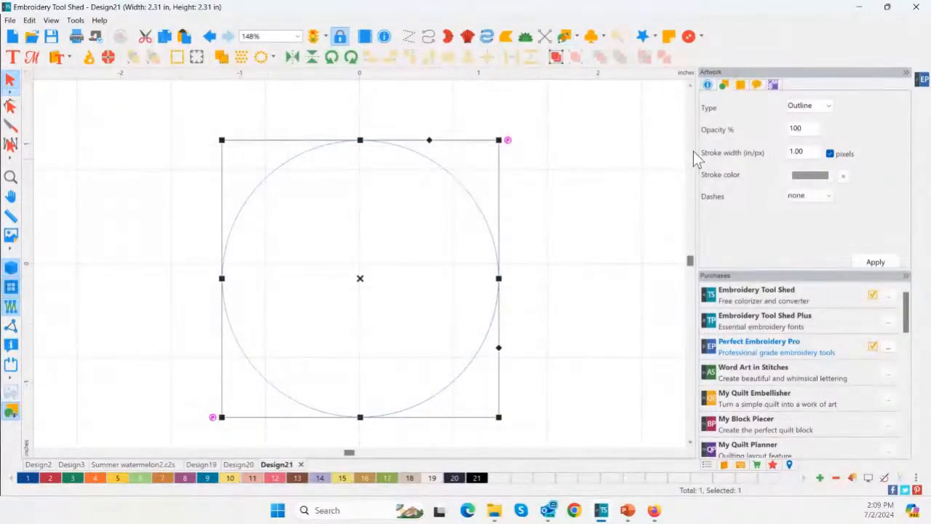
Resize the circle to a width of 3.85 in, keeping its aspect ratio
{"action": "left_click", "coordinate": [773, 84]}
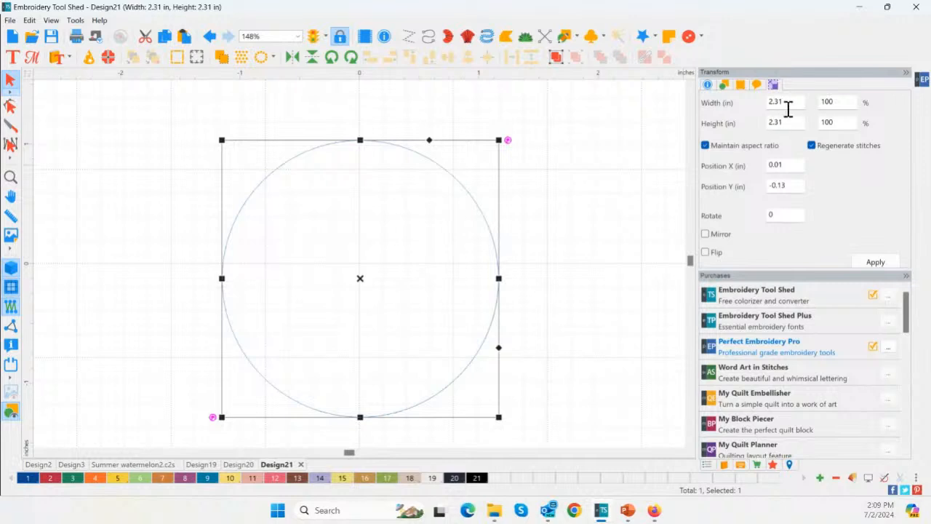
{"action": "left_click_drag", "start_coordinate": [788, 104], "coordinate": [760, 118]}
{"action": "type", "text": "3"}
{"action": "type", "text": ".84"}
{"action": "left_click", "coordinate": [866, 263]}
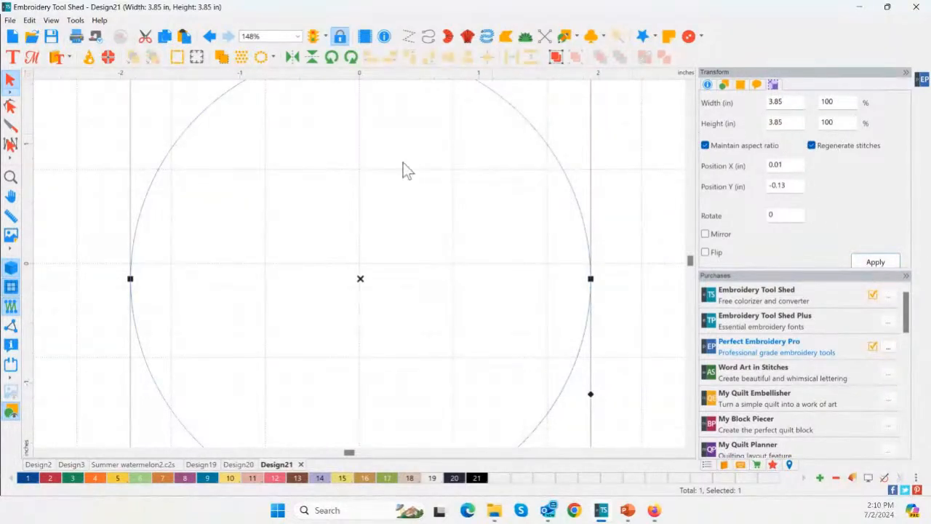
Hide the background grid behind the circle
{"action": "left_click", "coordinate": [12, 178]}
{"action": "left_click", "coordinate": [14, 177]}
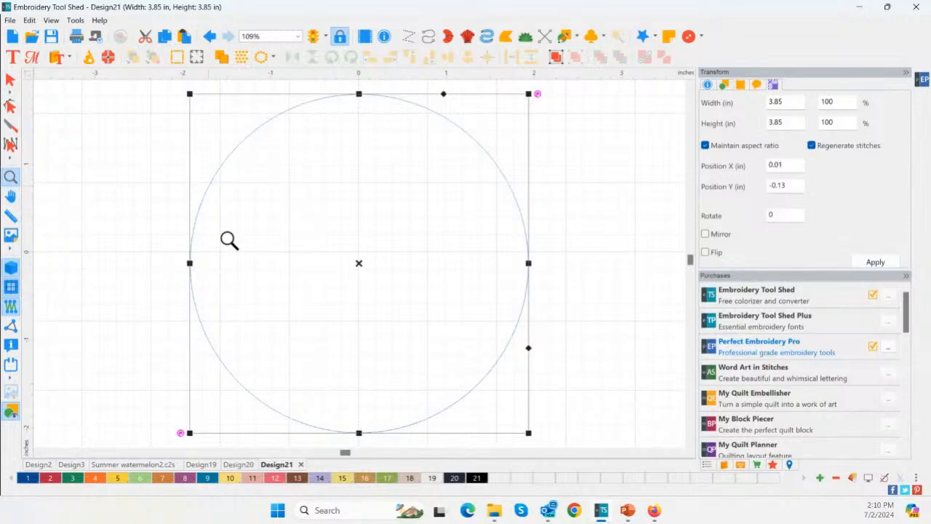
{"action": "left_click", "coordinate": [10, 291]}
{"action": "left_click", "coordinate": [11, 289]}
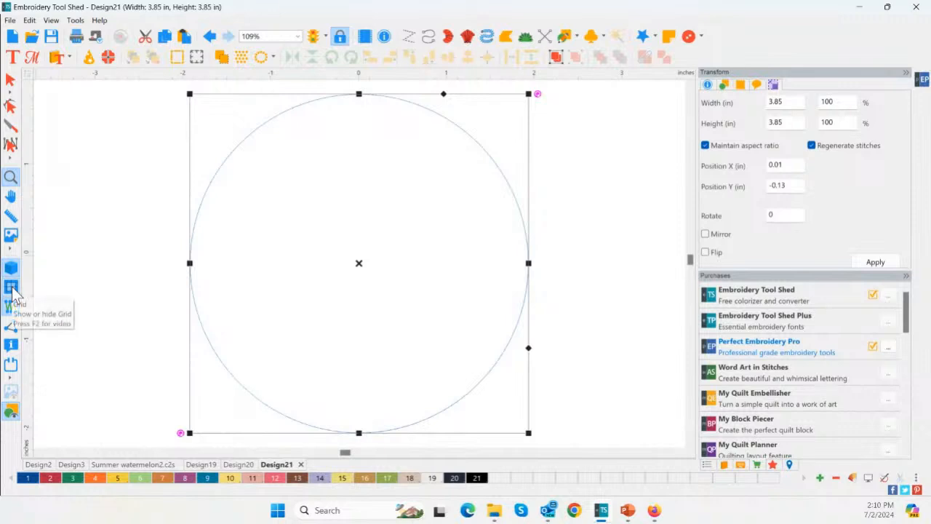
Split the circle's outline at its leftmost and rightmost points to make separate upper and lower half-circles
{"action": "left_click", "coordinate": [12, 107]}
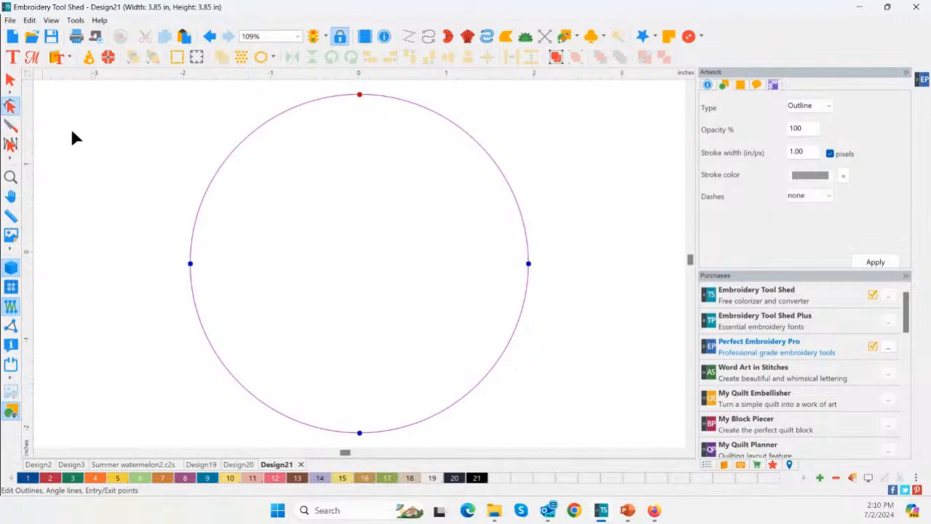
{"action": "left_click", "coordinate": [191, 265]}
{"action": "left_click", "coordinate": [355, 430]}
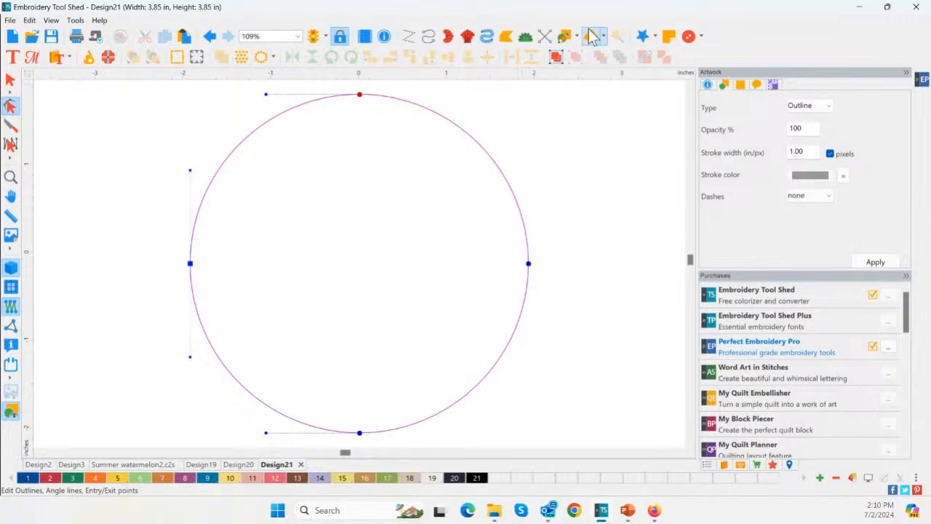
{"action": "right_click", "coordinate": [189, 264]}
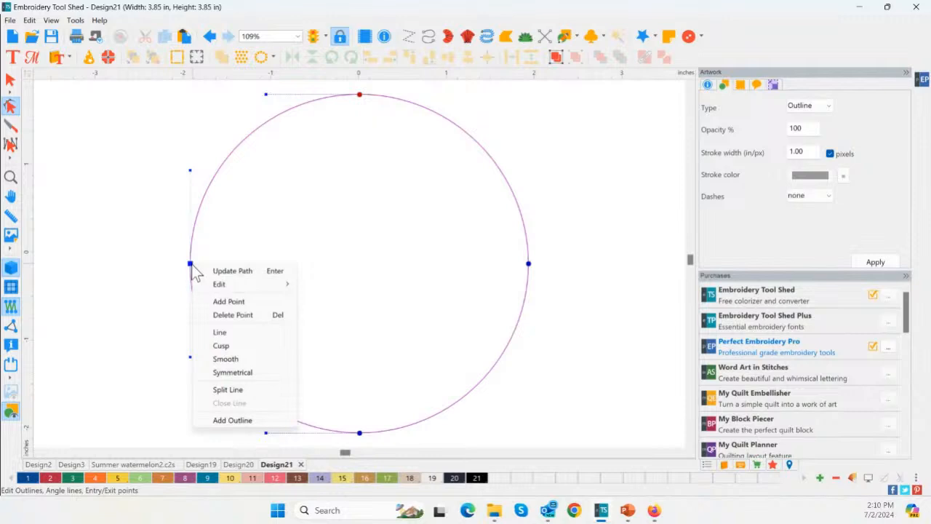
{"action": "left_click", "coordinate": [256, 391]}
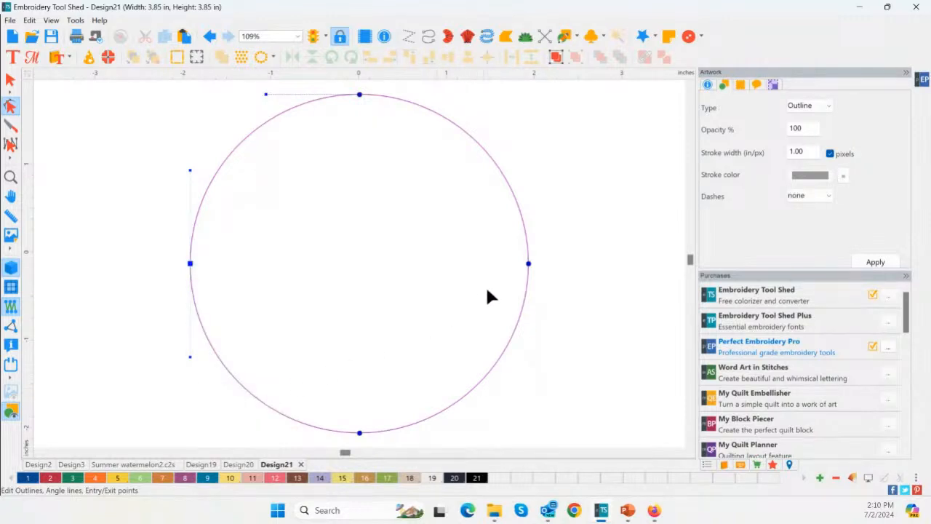
{"action": "left_click", "coordinate": [528, 265]}
{"action": "right_click", "coordinate": [530, 272]}
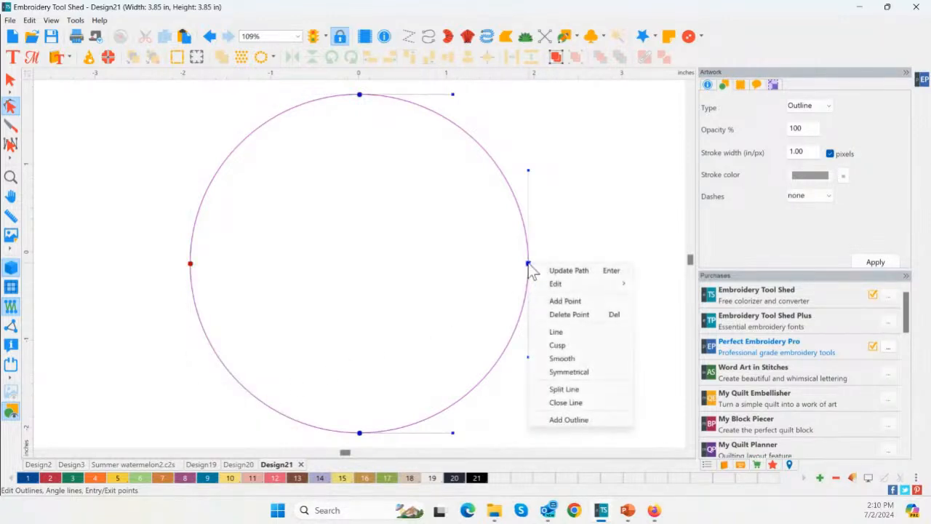
{"action": "left_click", "coordinate": [606, 389]}
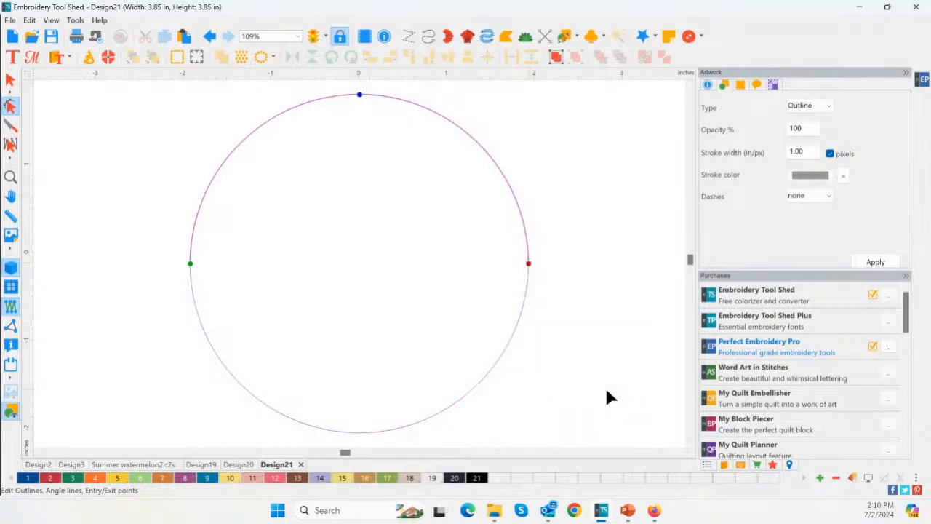
Flip the upper half-circle vertically so that it curves downward like the lower one
{"action": "left_click", "coordinate": [12, 81]}
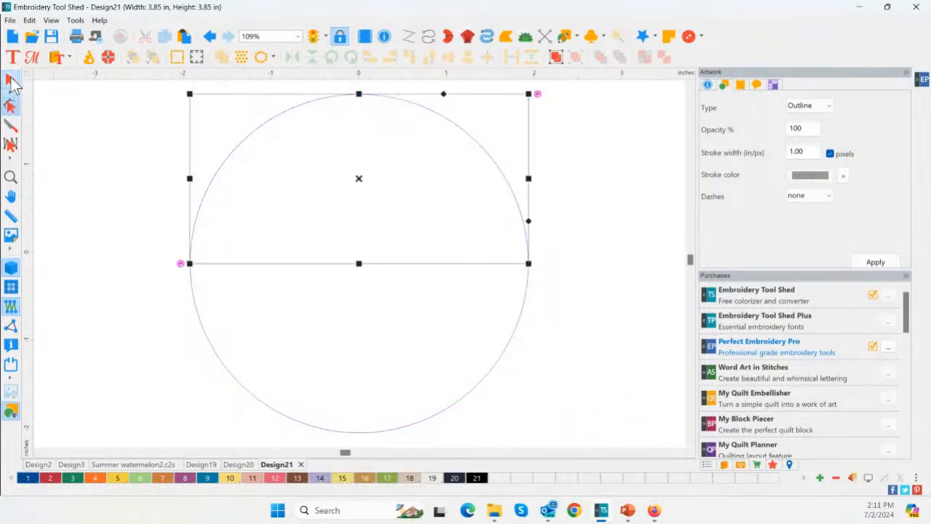
{"action": "left_click", "coordinate": [327, 432]}
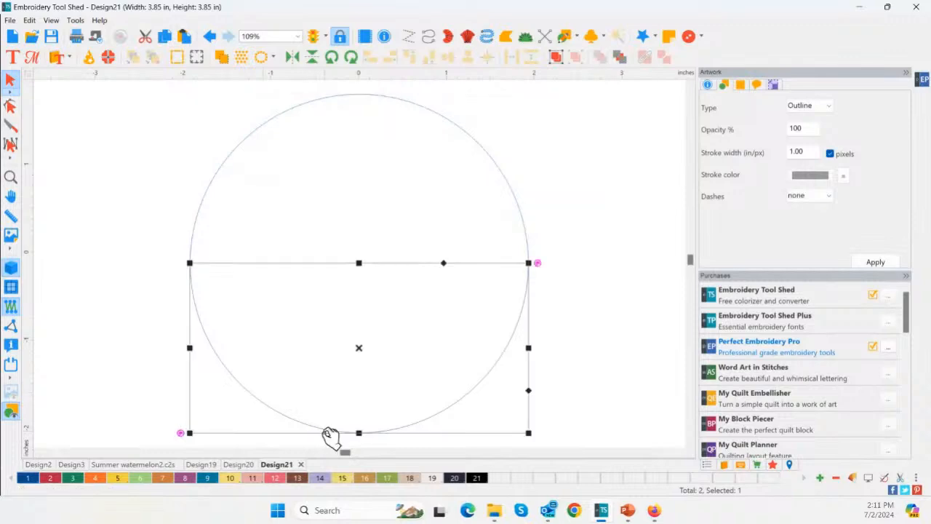
{"action": "left_click", "coordinate": [344, 97]}
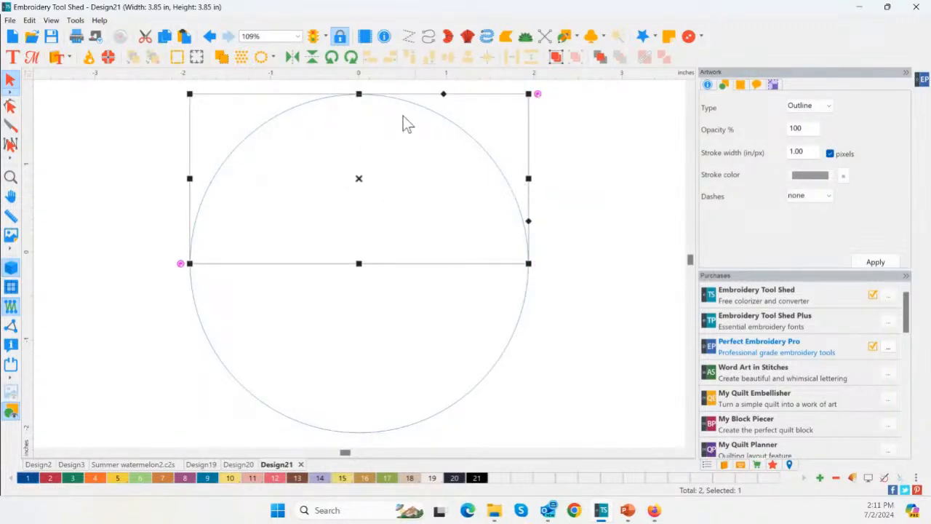
{"action": "left_click", "coordinate": [312, 58]}
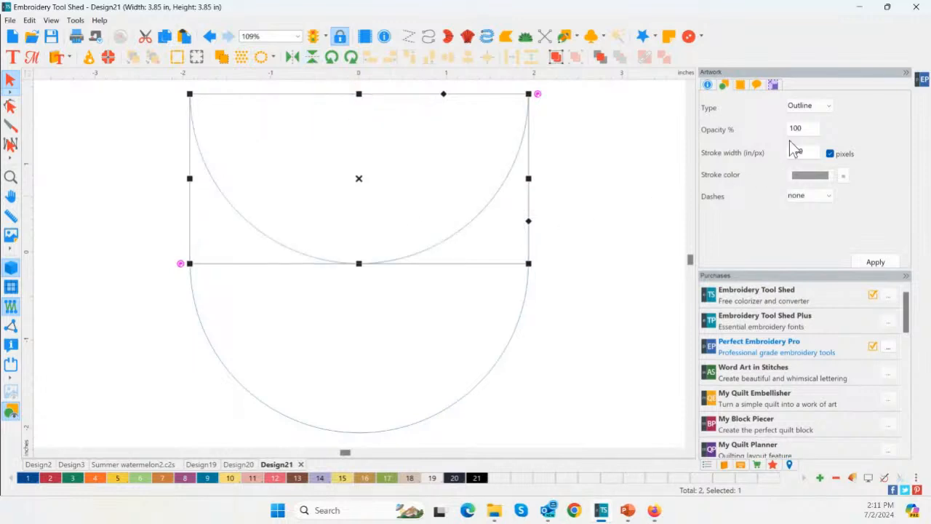
Resize the flipped upper half-circle to a width of 3.6 in, keeping its aspect ratio
{"action": "left_click", "coordinate": [774, 83]}
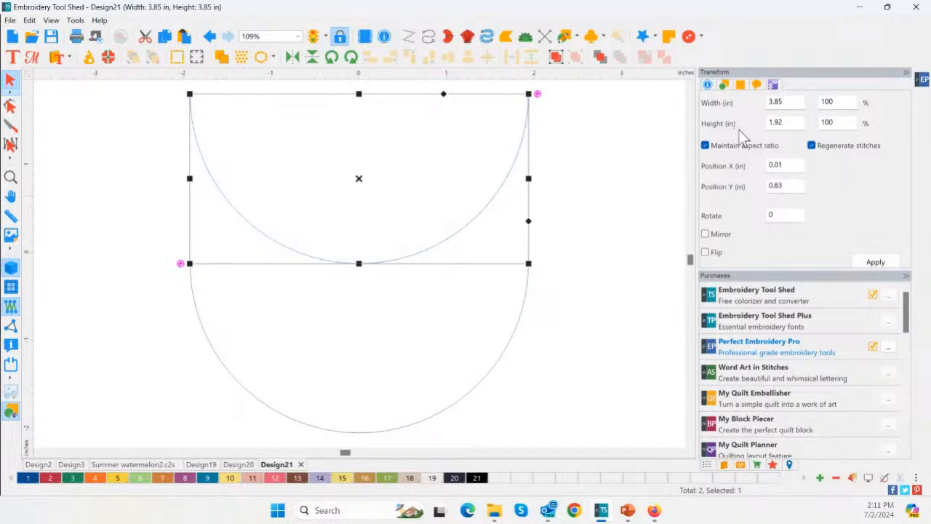
{"action": "left_click", "coordinate": [789, 102]}
{"action": "key", "text": "BackSpace"}
{"action": "key", "text": "BackSpace"}
{"action": "key", "text": "BackSpace"}
{"action": "type", "text": ".6"}
{"action": "left_click", "coordinate": [882, 264]}
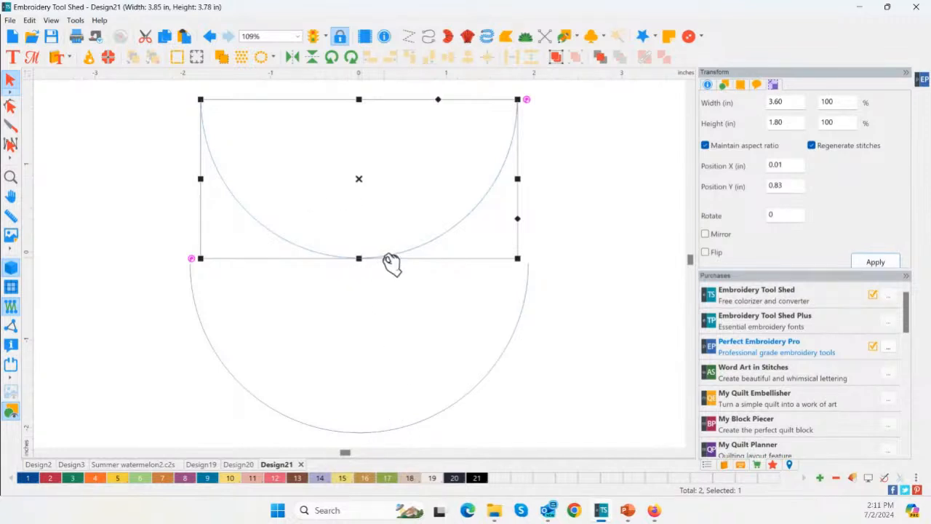
Change the artwork type of both half-circles from Outline to Fill
{"action": "left_click", "coordinate": [412, 430], "text": "shift"}
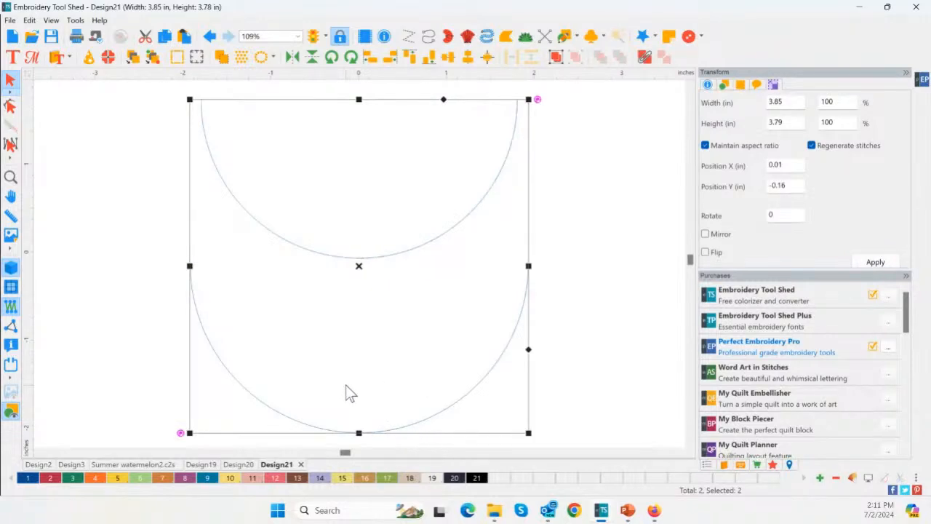
{"action": "left_click", "coordinate": [728, 86]}
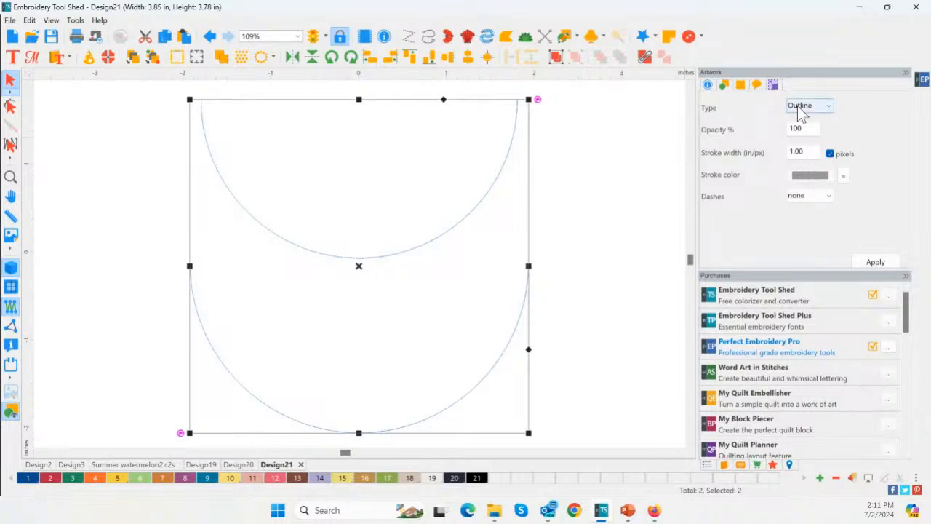
{"action": "left_click", "coordinate": [800, 106]}
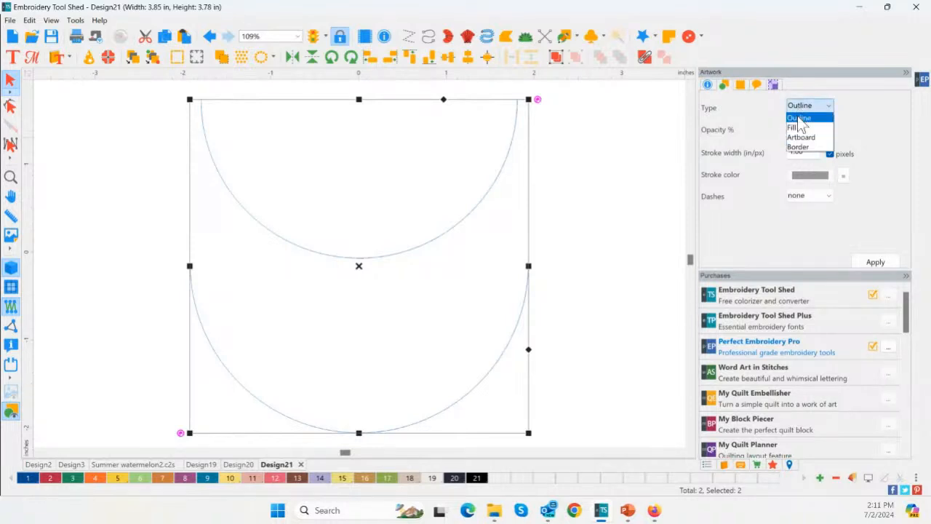
{"action": "key", "text": "ctrl"}
{"action": "key", "text": "ctrl"}
{"action": "key", "text": "ctrl"}
{"action": "left_click", "coordinate": [800, 127]}
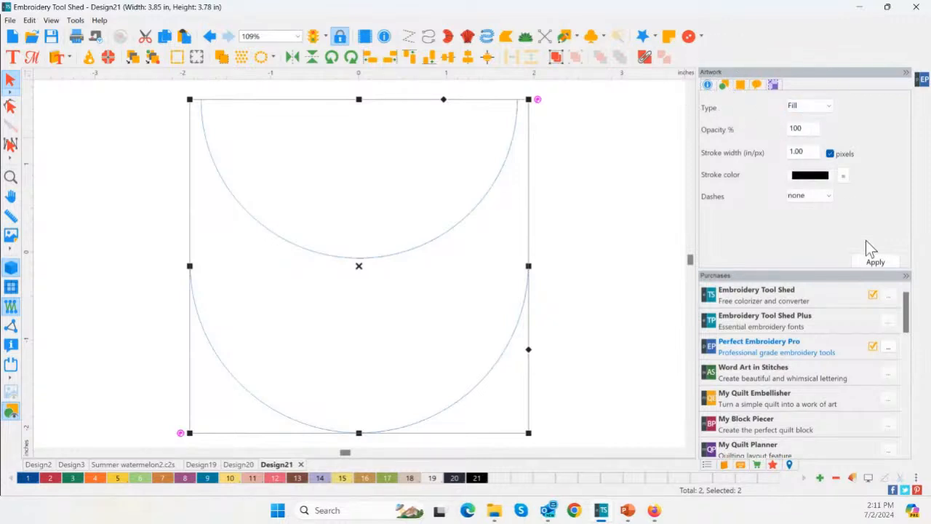
{"action": "left_click", "coordinate": [875, 263]}
{"action": "left_click", "coordinate": [603, 329]}
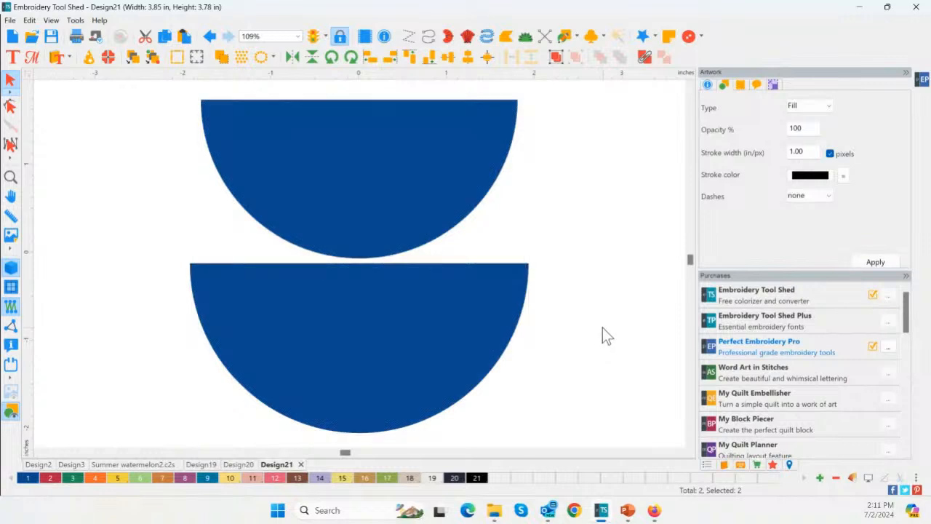
Color the lower, larger half-circle Christmas Green (palette color 3)
{"action": "left_click", "coordinate": [353, 173]}
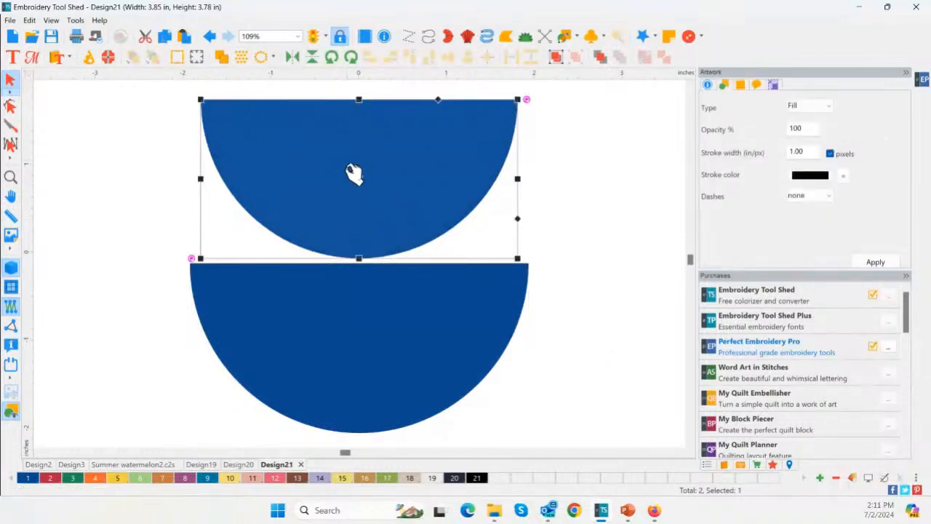
{"action": "left_click", "coordinate": [271, 393]}
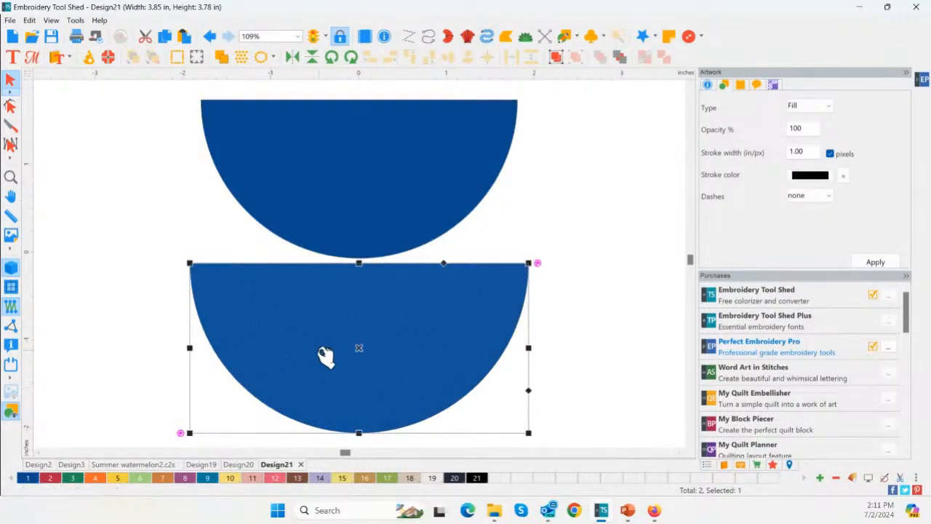
{"action": "left_click", "coordinate": [76, 479]}
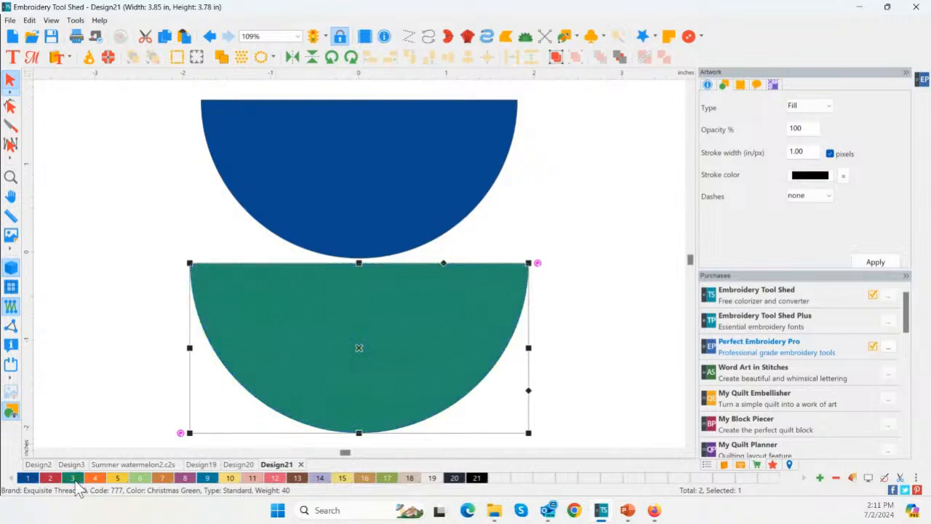
Color the upper, smaller half-circle with palette color 10 and center-align both half-circles on each other
{"action": "left_click", "coordinate": [305, 230]}
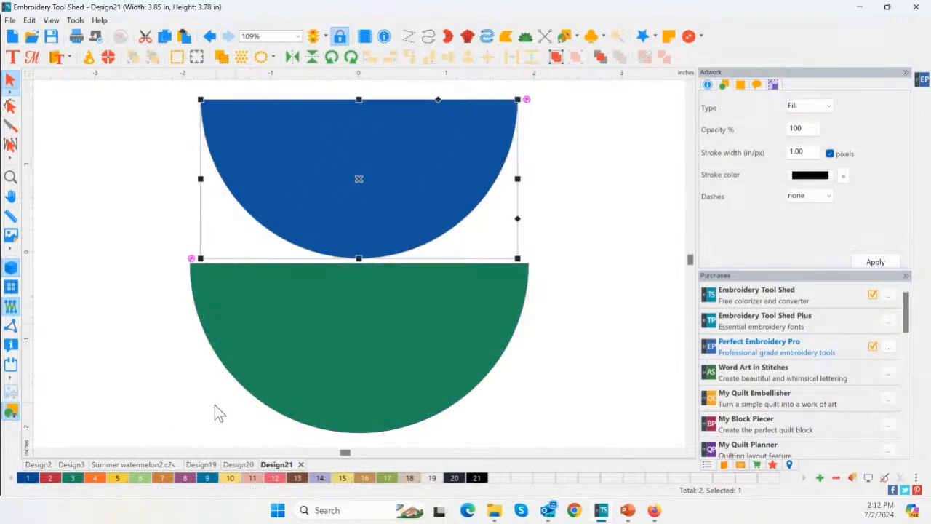
{"action": "left_click", "coordinate": [233, 481]}
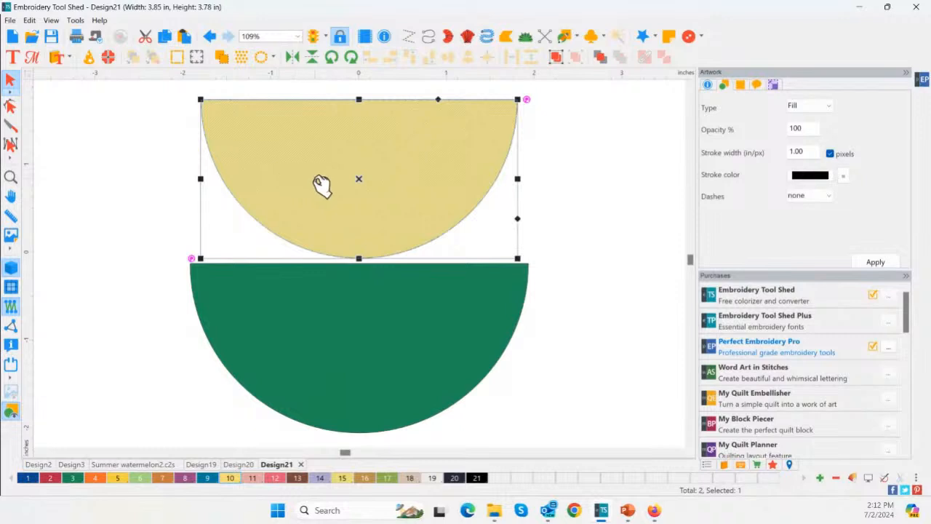
{"action": "key", "text": "ctrl+a"}
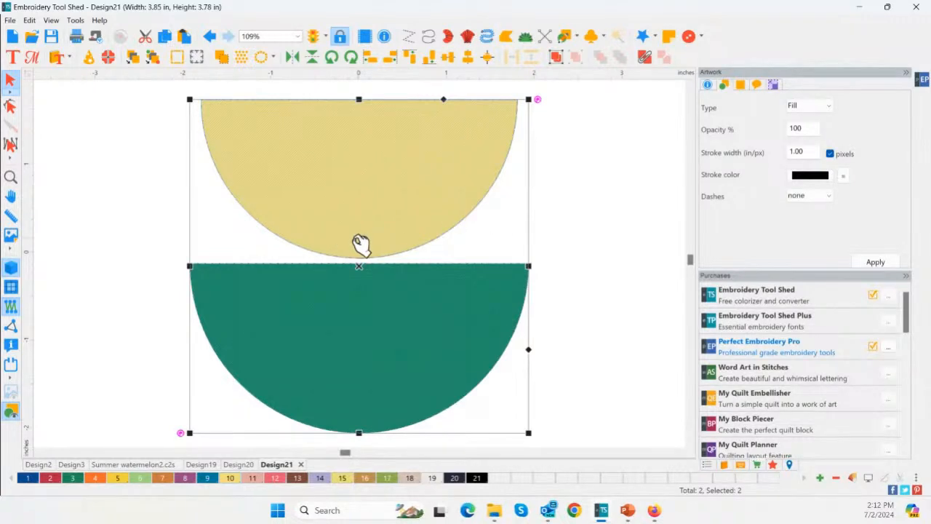
{"action": "left_click", "coordinate": [488, 61]}
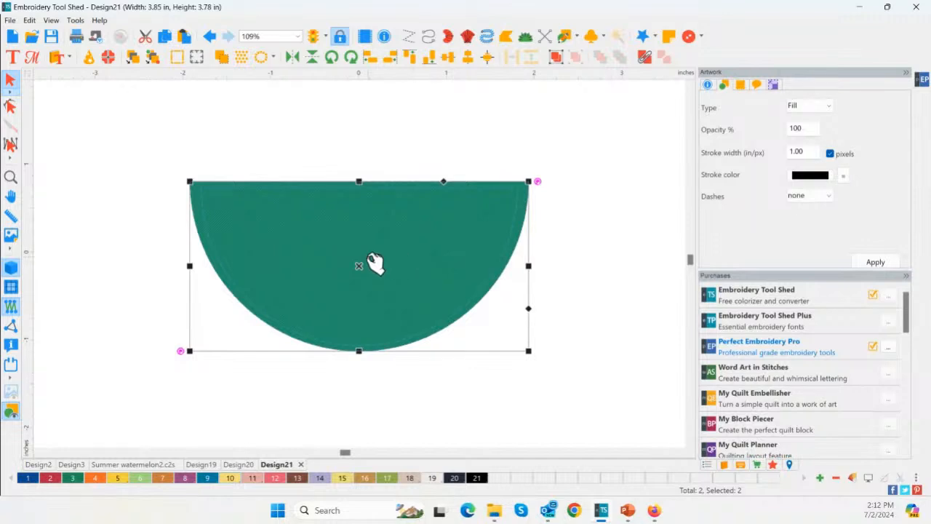
{"action": "left_click", "coordinate": [636, 258]}
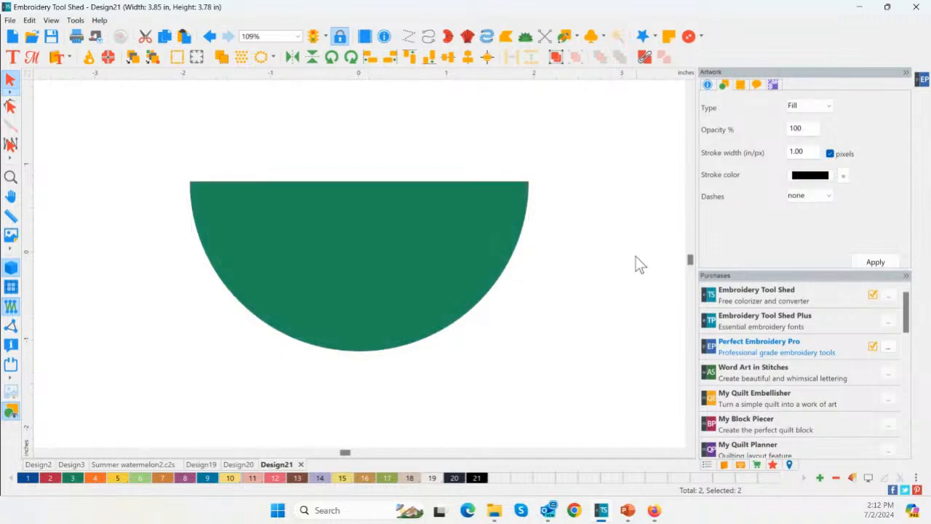
Show the design's sequence, try moving the yellow half-circle after the green one, and undo the reorder
{"action": "left_click", "coordinate": [706, 465]}
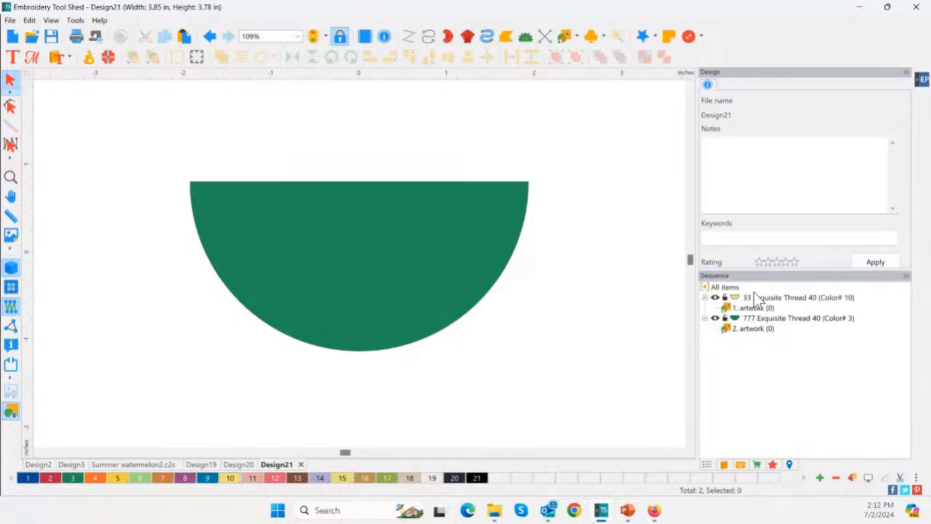
{"action": "left_click", "coordinate": [758, 298]}
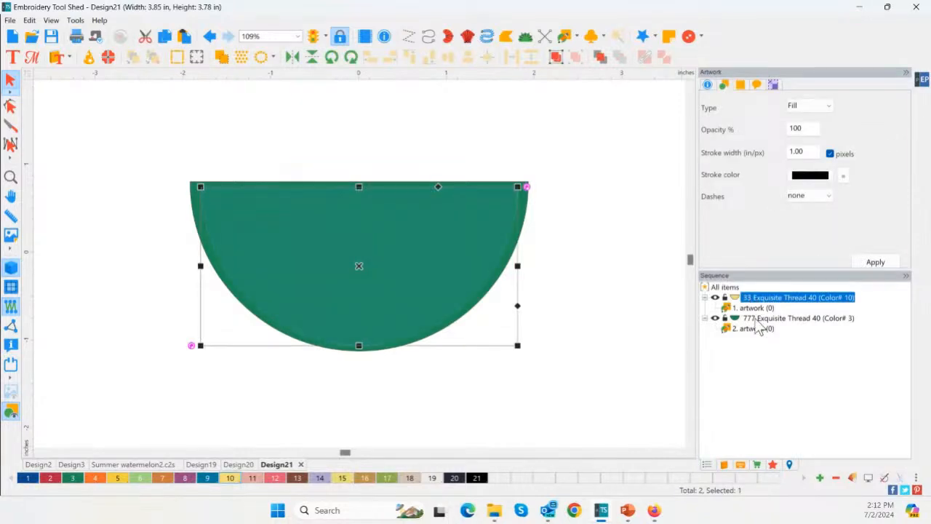
{"action": "left_click", "coordinate": [758, 318]}
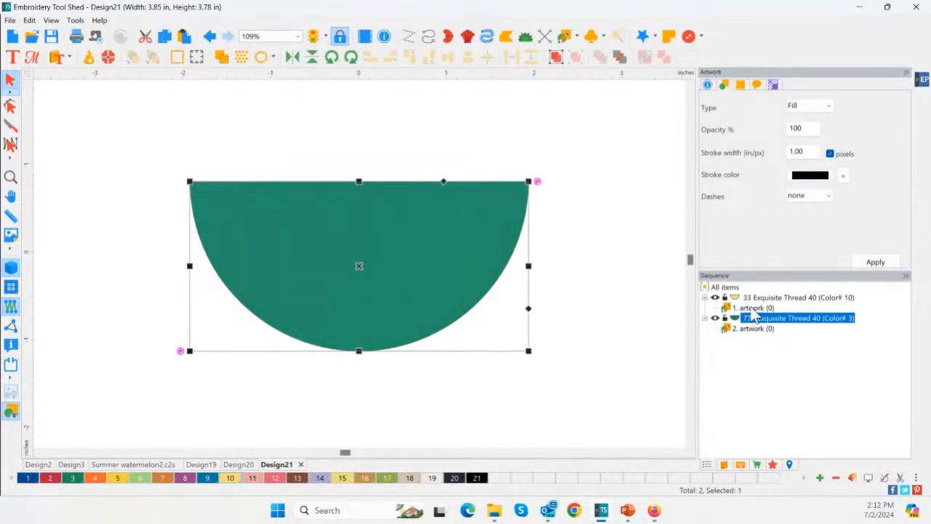
{"action": "left_click", "coordinate": [757, 298]}
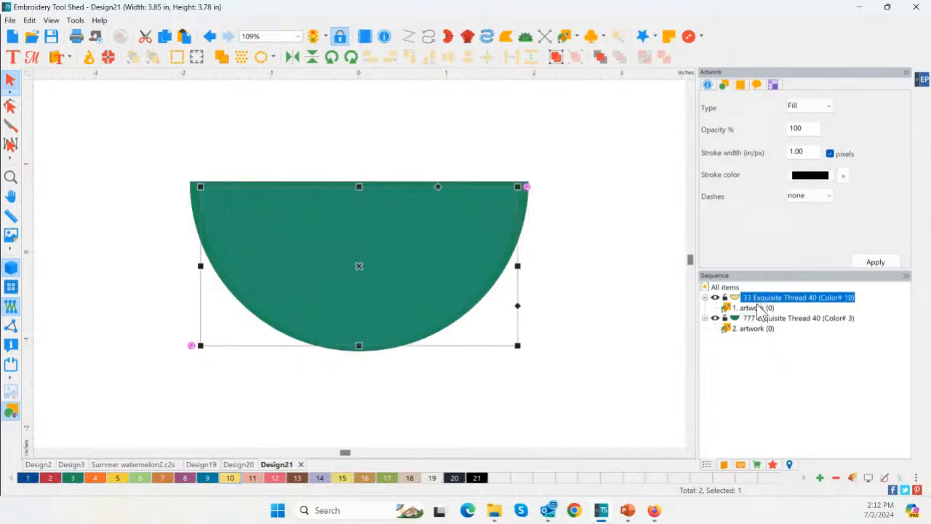
{"action": "left_click_drag", "start_coordinate": [760, 309], "coordinate": [756, 319]}
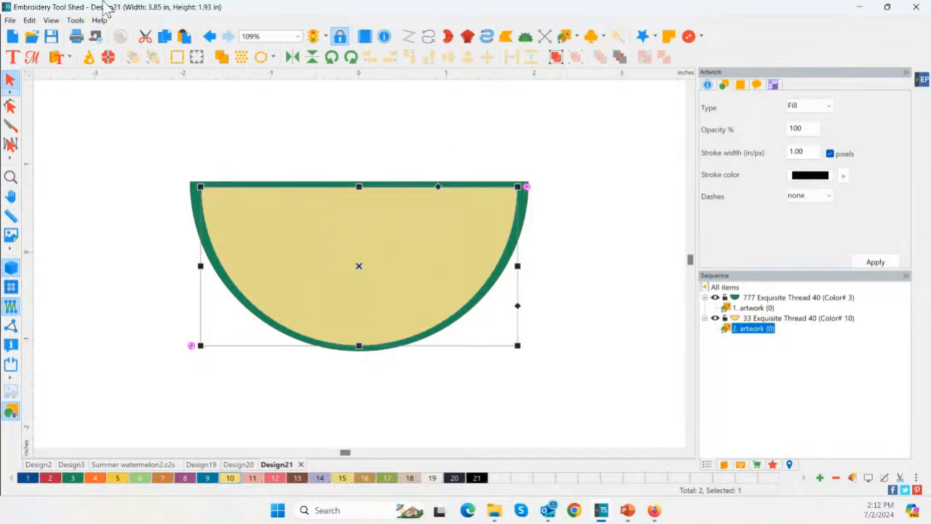
{"action": "left_click", "coordinate": [208, 37]}
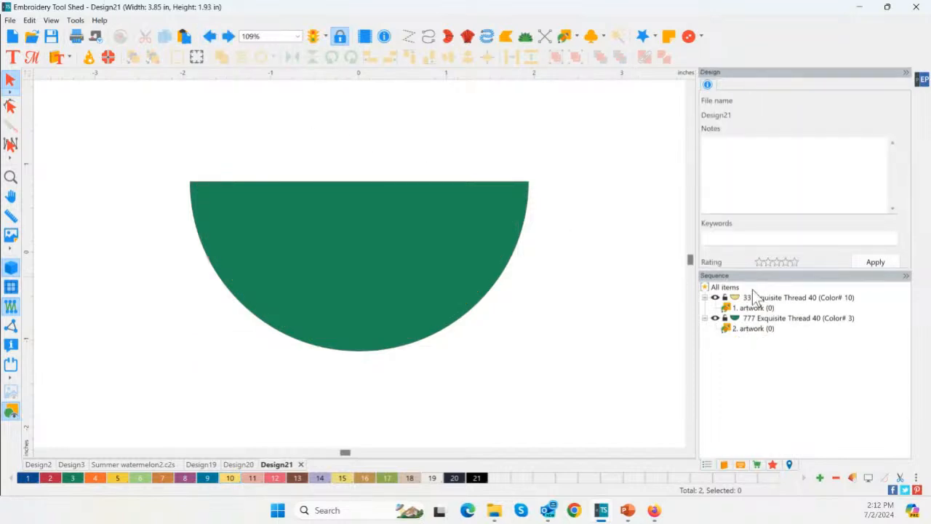
Reorder the yellow half-circle with the arrange command so that it follows the green one and lies on top
{"action": "left_click", "coordinate": [753, 297]}
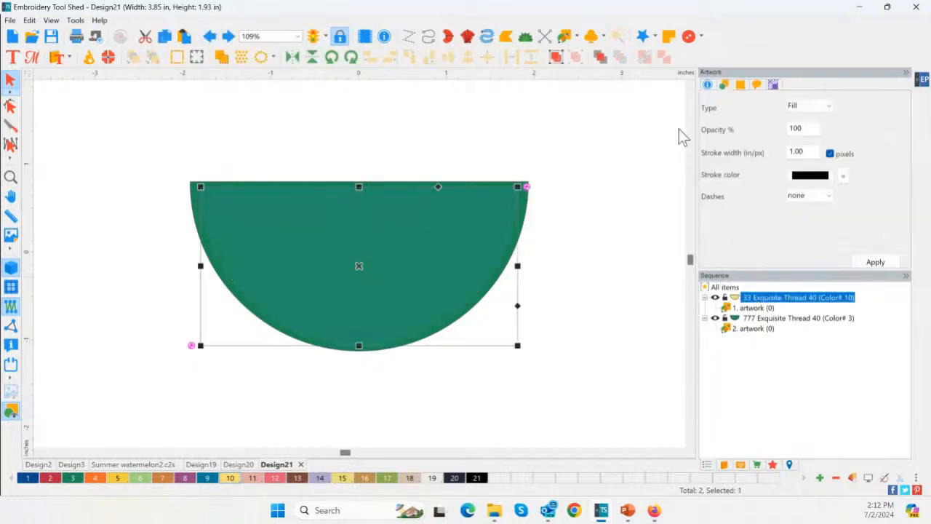
{"action": "left_click", "coordinate": [600, 58]}
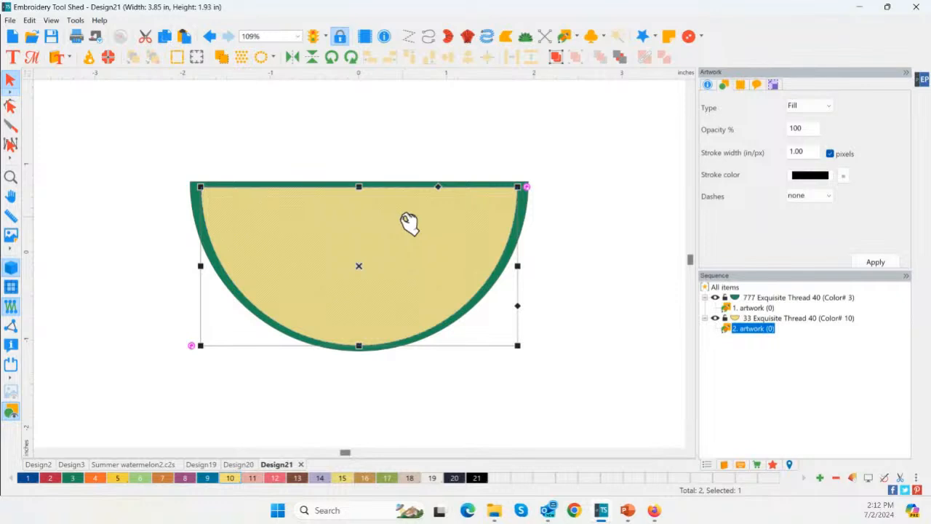
{"action": "left_click", "coordinate": [126, 144]}
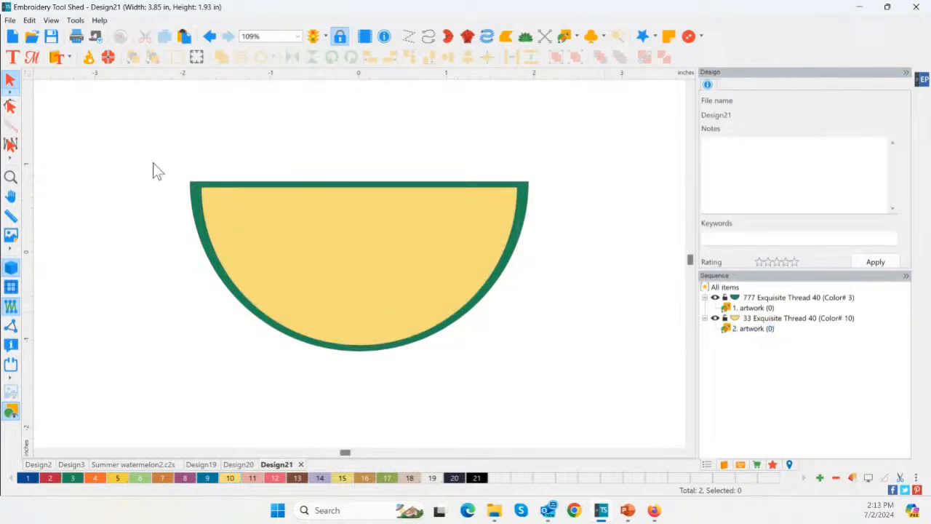
Top-align the yellow and green half-circles so their straight edges are flush
{"action": "left_click_drag", "start_coordinate": [62, 118], "coordinate": [638, 385]}
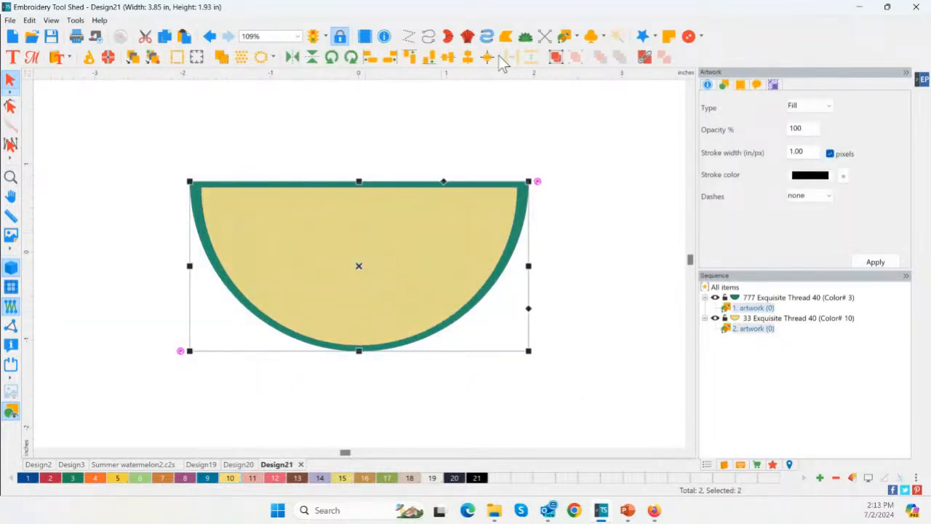
{"action": "left_click", "coordinate": [410, 58]}
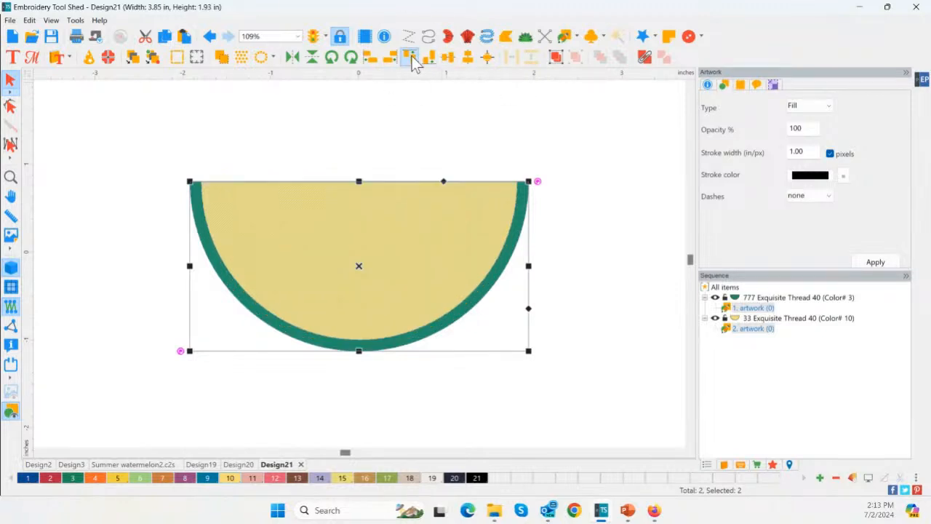
{"action": "left_click", "coordinate": [469, 60]}
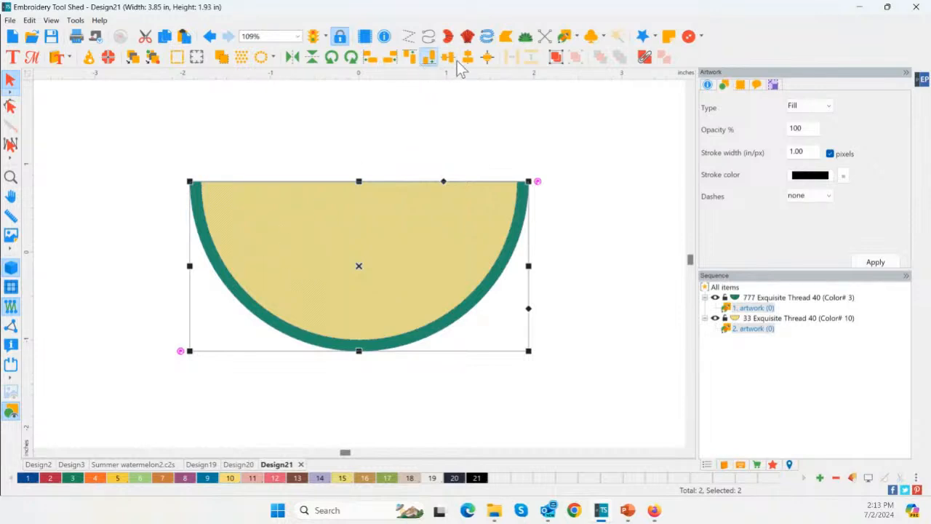
{"action": "left_click", "coordinate": [370, 105]}
Move the green half-circle upward to inspect the overlap with the yellow one, and undo the move
{"action": "left_click", "coordinate": [331, 245]}
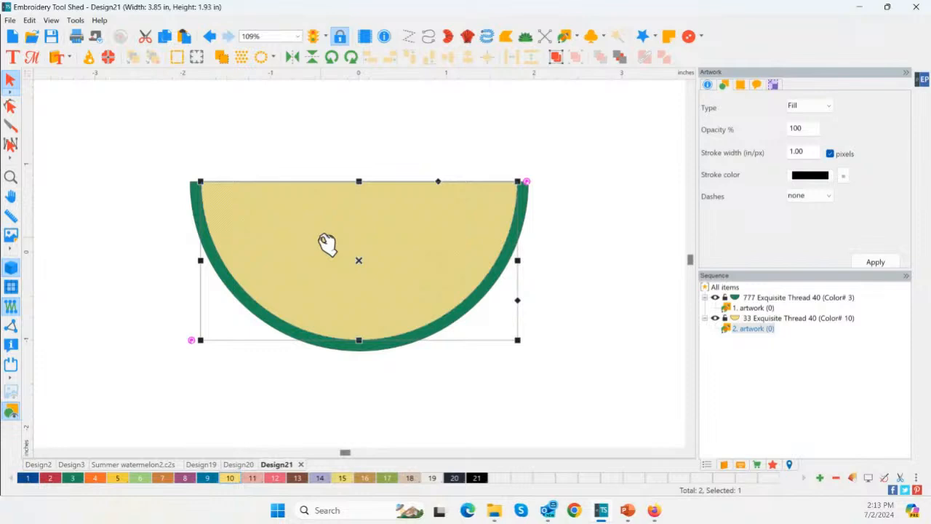
{"action": "left_click", "coordinate": [240, 290]}
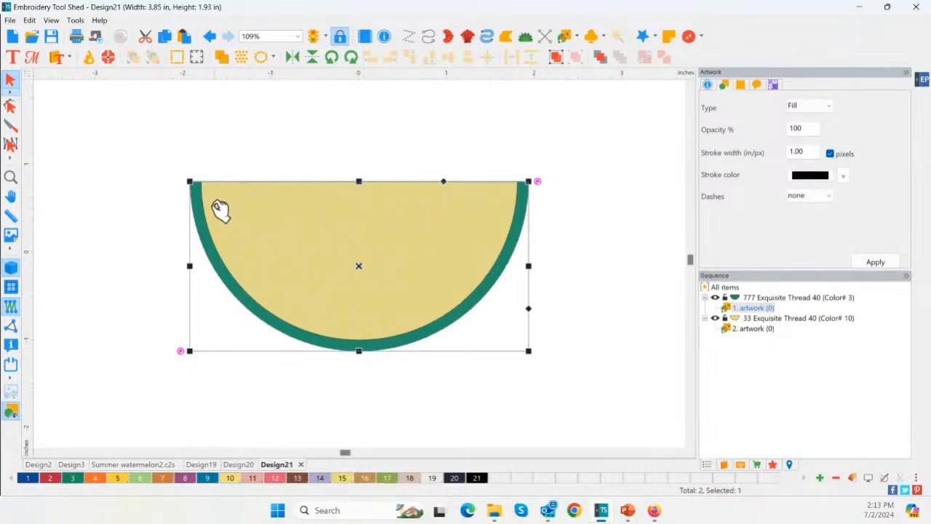
{"action": "left_click_drag", "start_coordinate": [260, 222], "coordinate": [261, 188]}
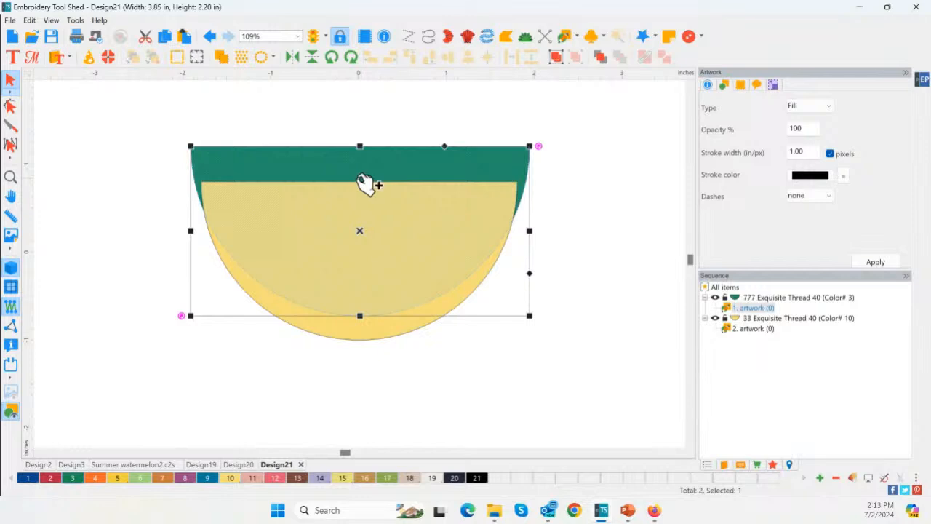
{"action": "key", "text": "ctrl+z"}
Trim the area under the yellow half-circle out of the green one, leaving only a green rind
{"action": "left_click_drag", "start_coordinate": [98, 152], "coordinate": [578, 413]}
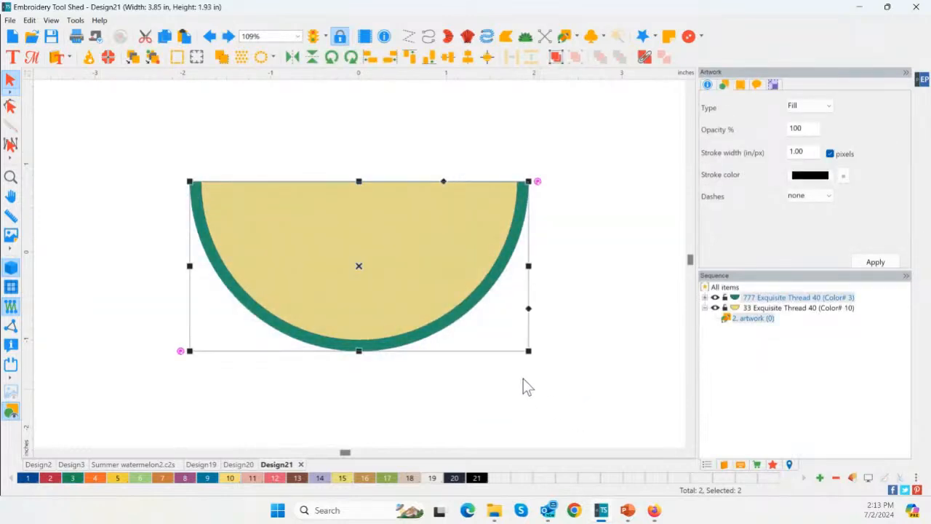
{"action": "left_click", "coordinate": [124, 149]}
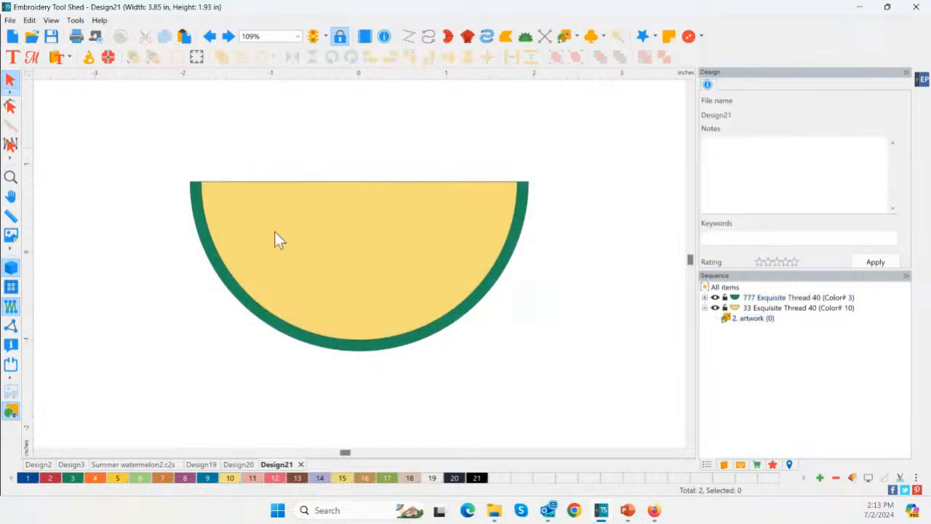
{"action": "left_click_drag", "start_coordinate": [86, 118], "coordinate": [596, 389]}
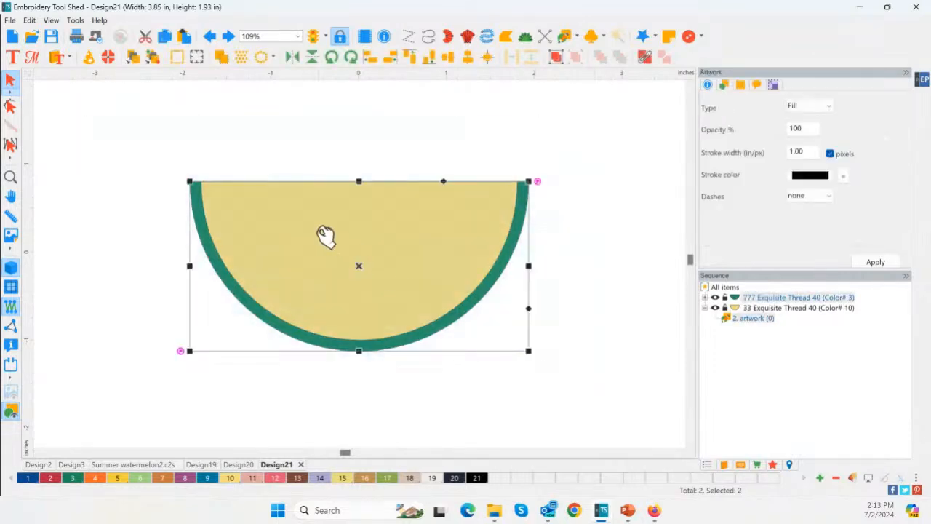
{"action": "right_click", "coordinate": [318, 230]}
{"action": "mouse_move", "coordinate": [367, 356]}
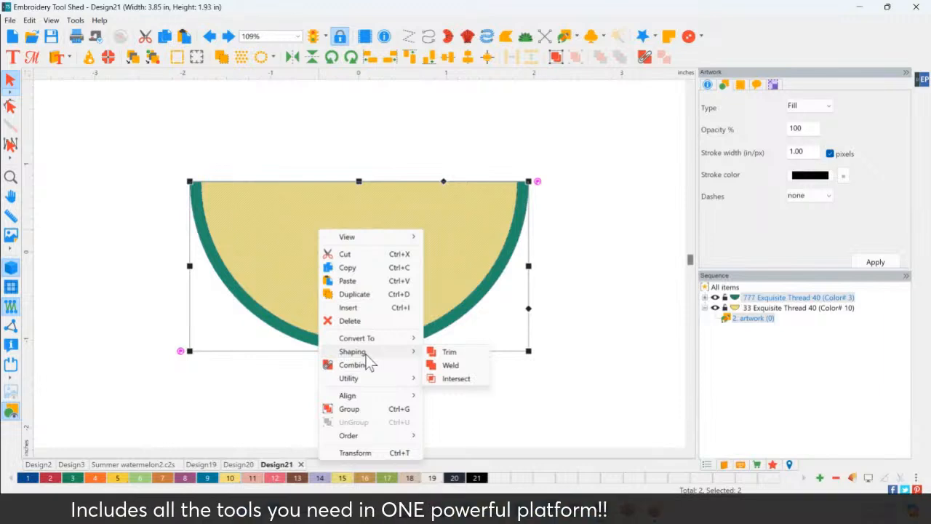
{"action": "left_click", "coordinate": [462, 353]}
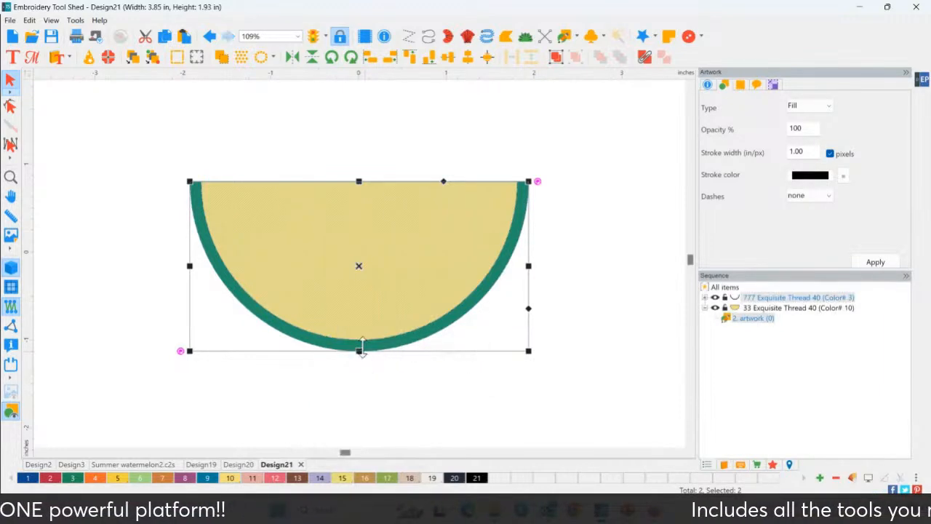
{"action": "left_click", "coordinate": [482, 329]}
Move the yellow half-circle off the green rind to check the trimmed shape, and undo the move
{"action": "left_click", "coordinate": [349, 275]}
{"action": "left_click_drag", "start_coordinate": [348, 277], "coordinate": [355, 241]}
{"action": "left_click", "coordinate": [365, 343]}
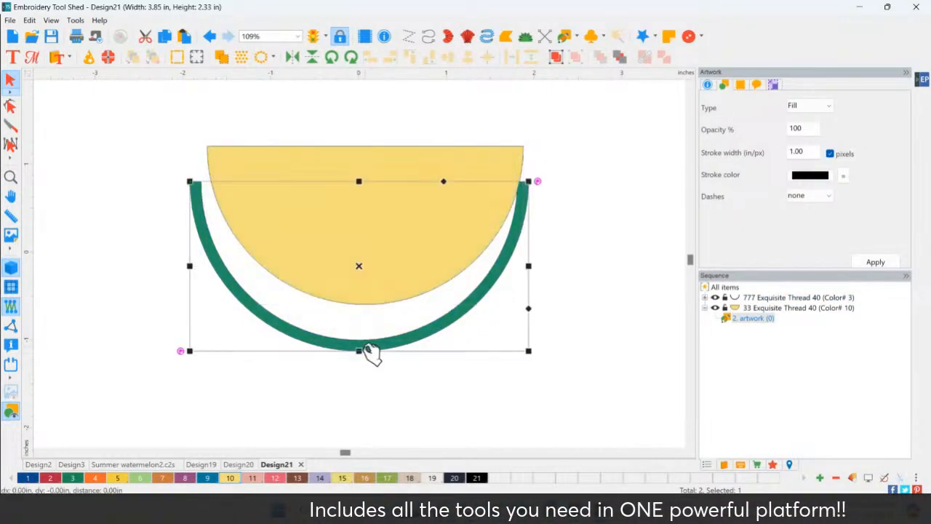
{"action": "left_click", "coordinate": [375, 260]}
{"action": "left_click", "coordinate": [362, 338]}
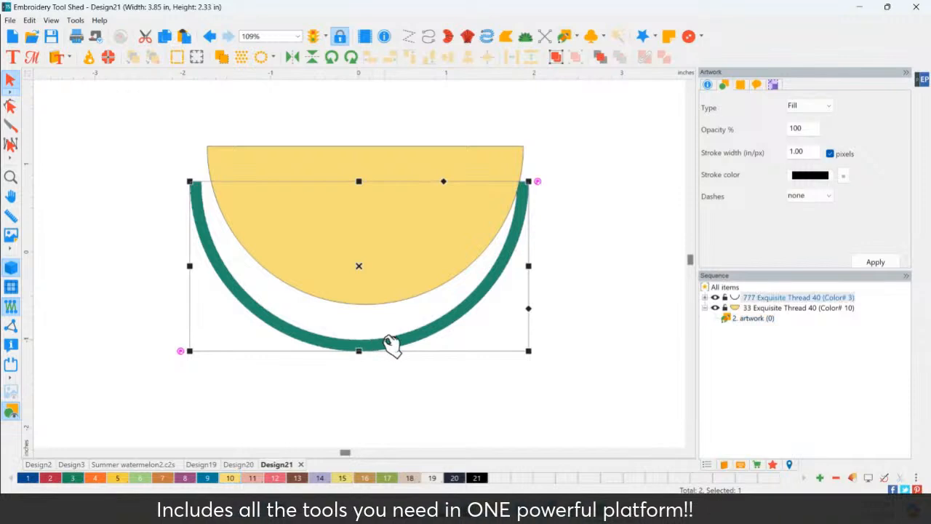
{"action": "key", "text": "ctrl+z"}
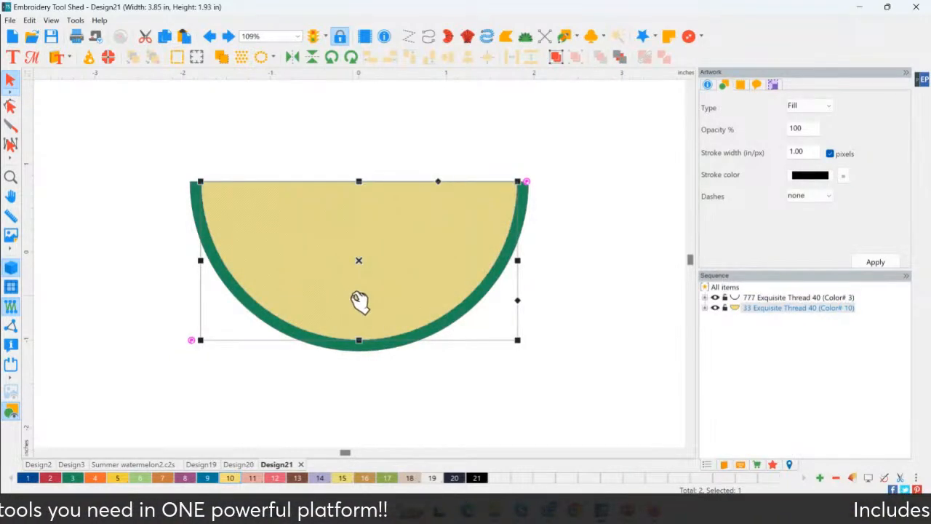
{"action": "left_click", "coordinate": [321, 356]}
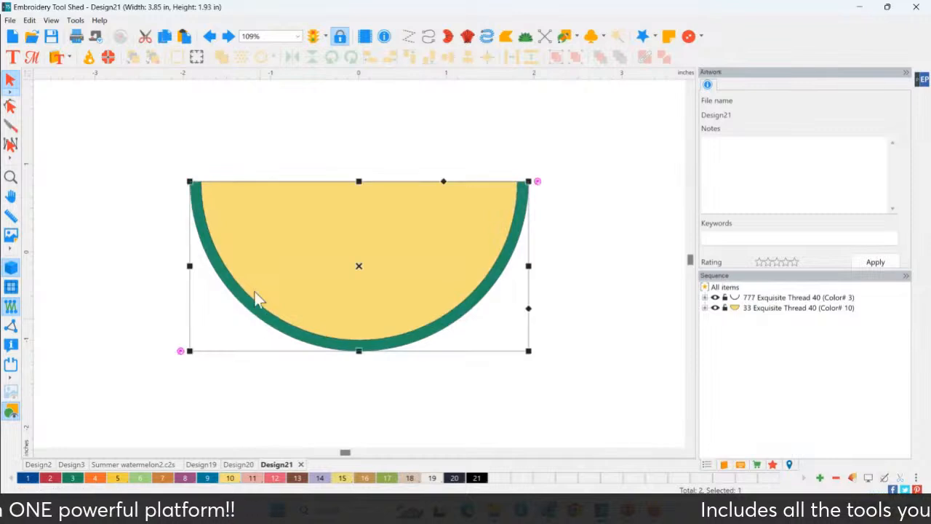
{"action": "left_click", "coordinate": [261, 314]}
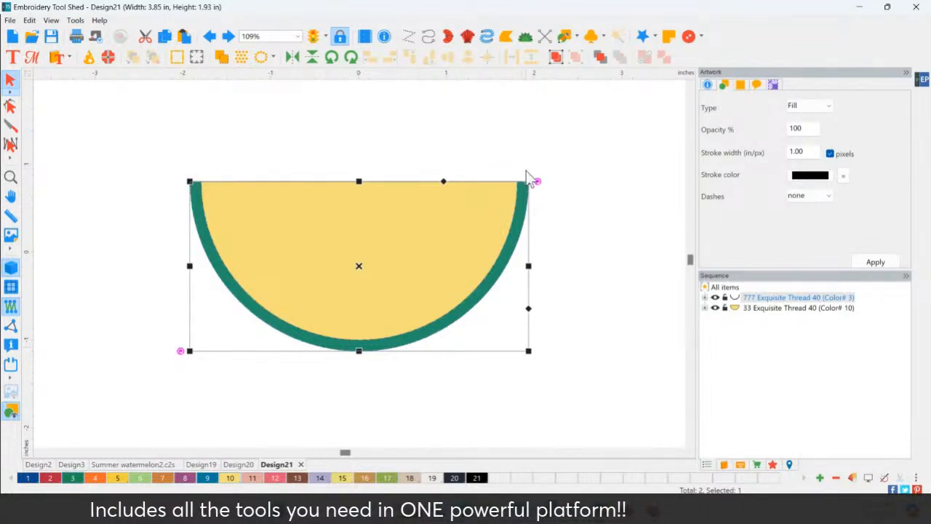
{"action": "left_click", "coordinate": [314, 248]}
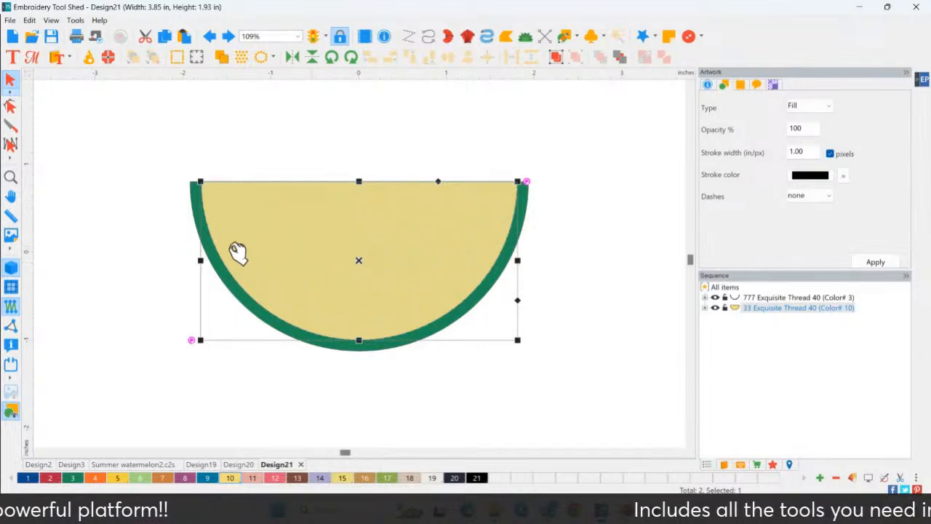
{"action": "left_click", "coordinate": [214, 267]}
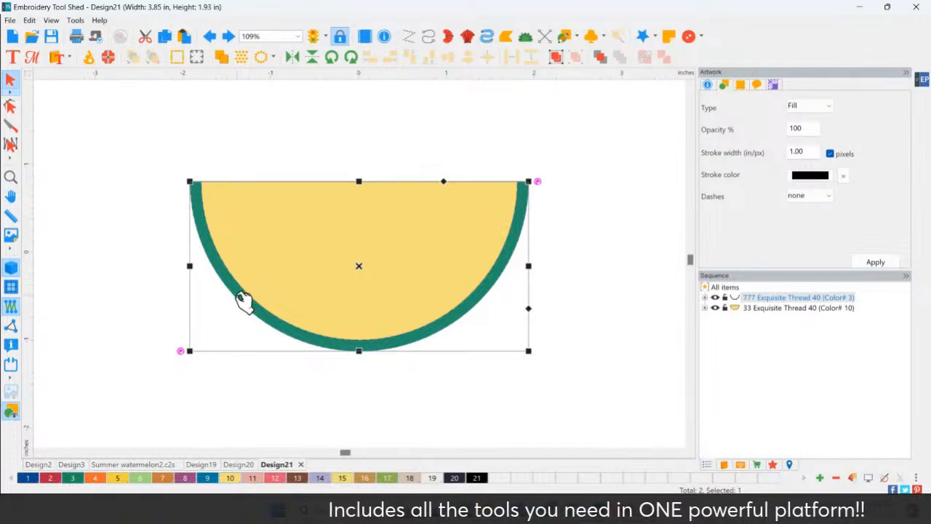
{"action": "left_click", "coordinate": [607, 285]}
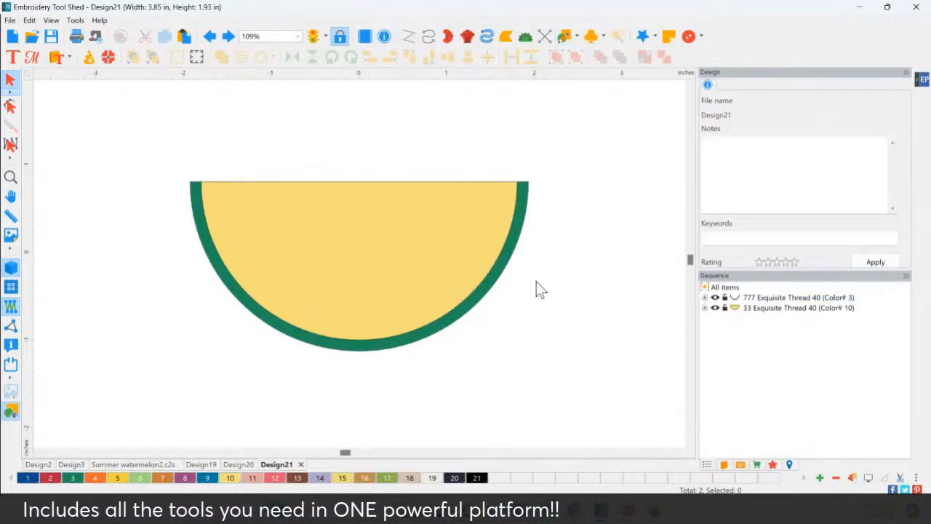
Convert the yellow half-circle into standard fill stitches
{"action": "left_click", "coordinate": [355, 256]}
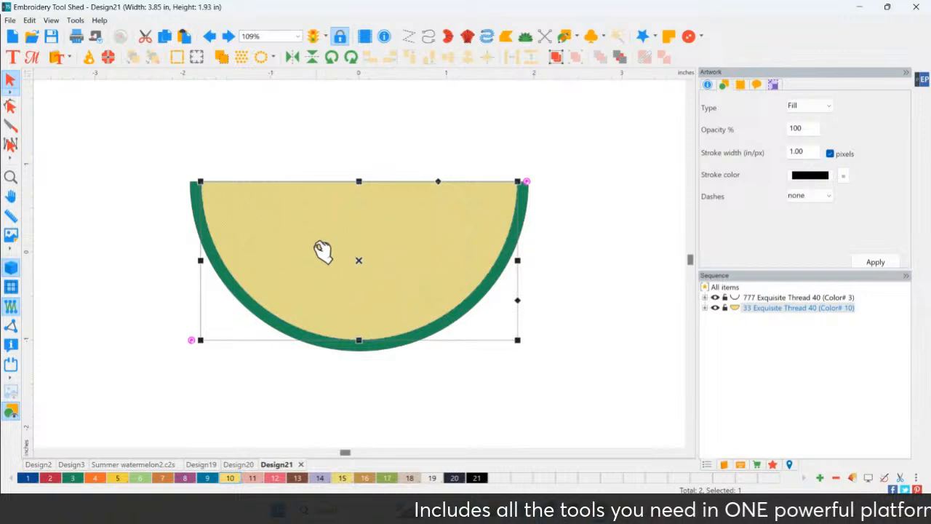
{"action": "left_click", "coordinate": [722, 464]}
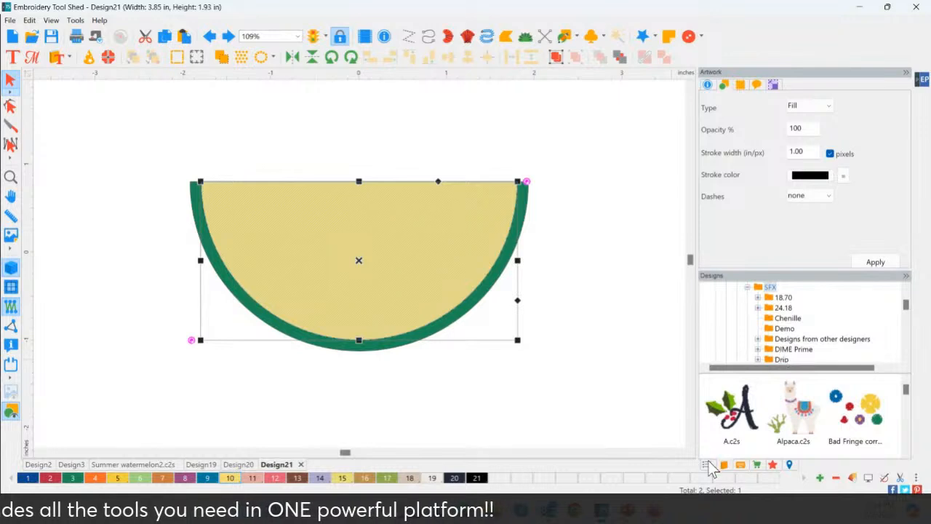
{"action": "left_click", "coordinate": [706, 464]}
{"action": "left_click", "coordinate": [773, 466]}
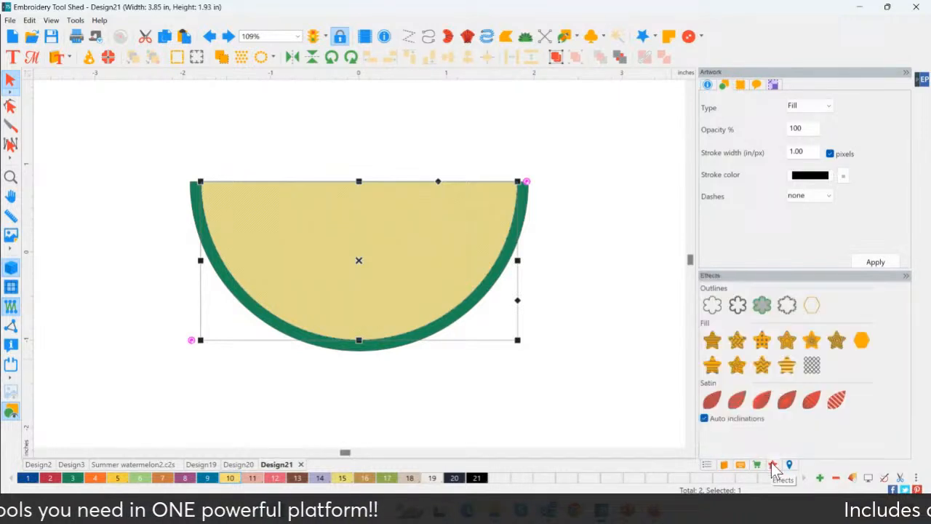
{"action": "left_click", "coordinate": [713, 341]}
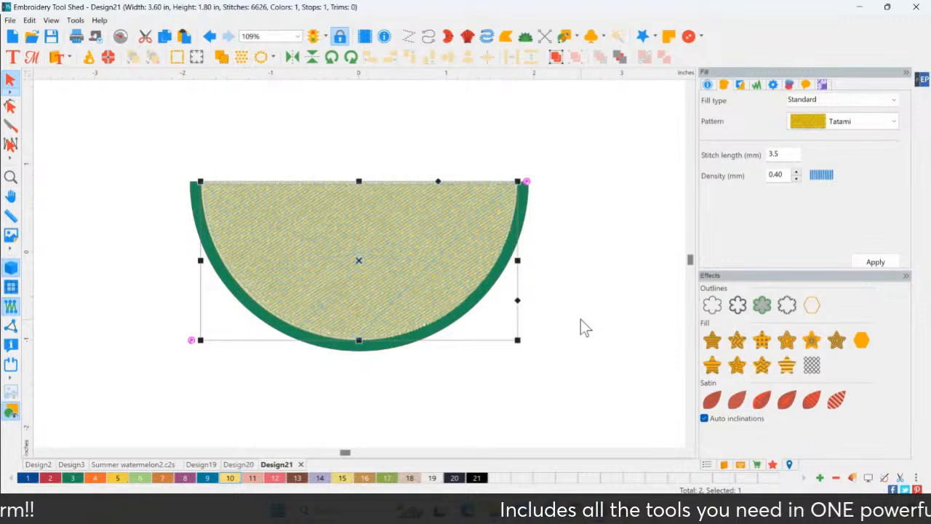
{"action": "left_click", "coordinate": [580, 318]}
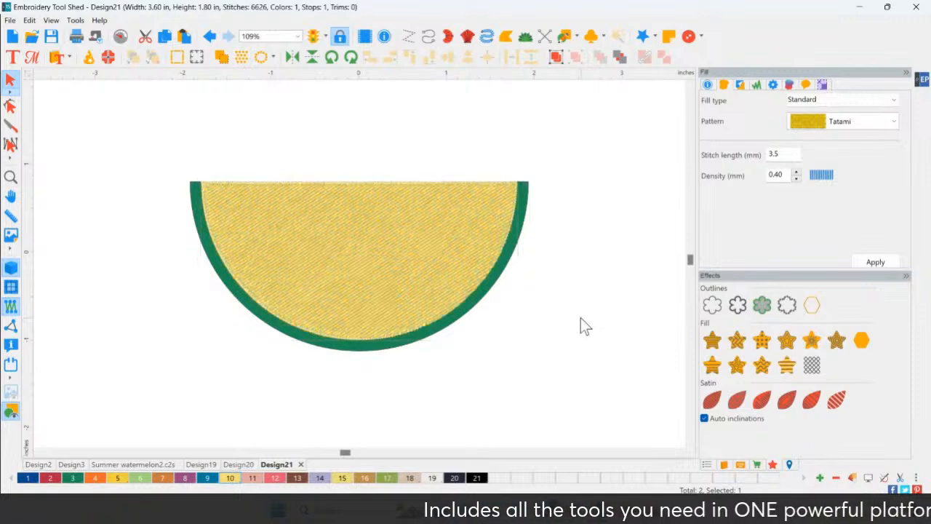
Convert the green rind into standard satin stitches
{"action": "left_click", "coordinate": [451, 324]}
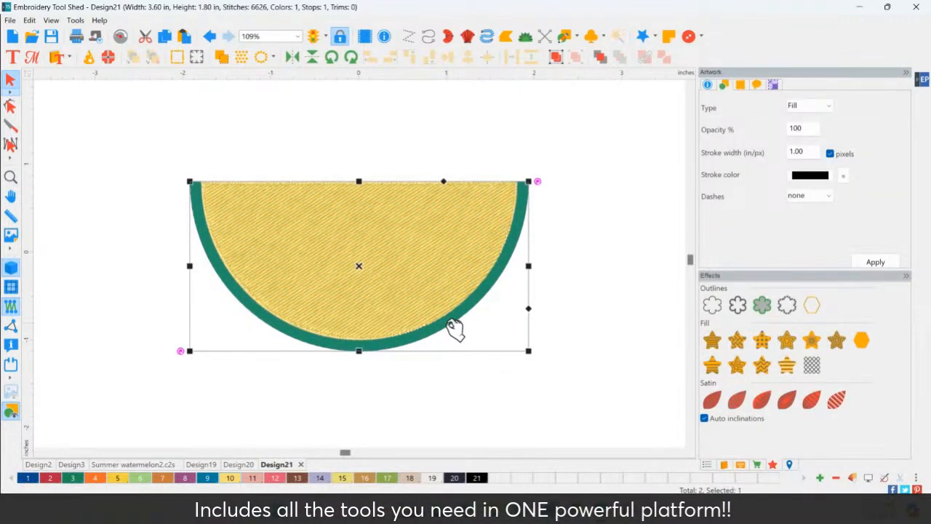
{"action": "left_click", "coordinate": [505, 271]}
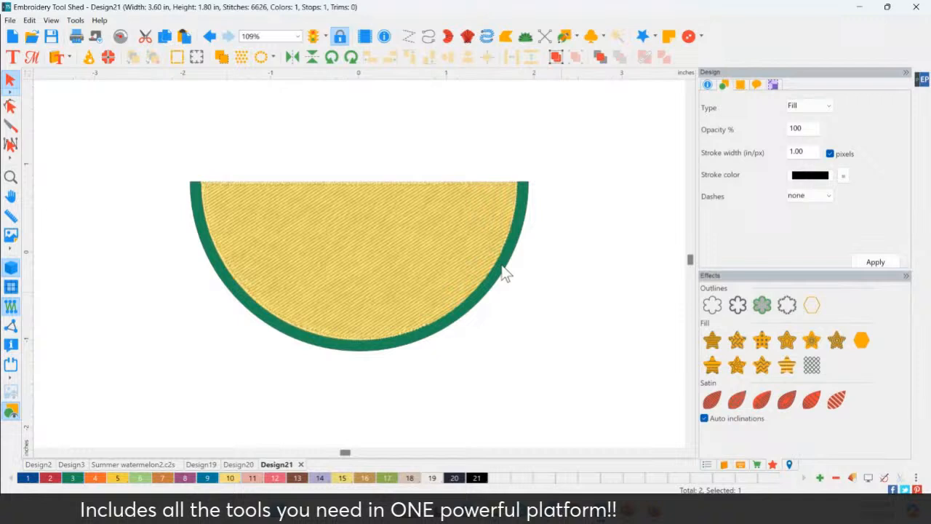
{"action": "left_click", "coordinate": [519, 225]}
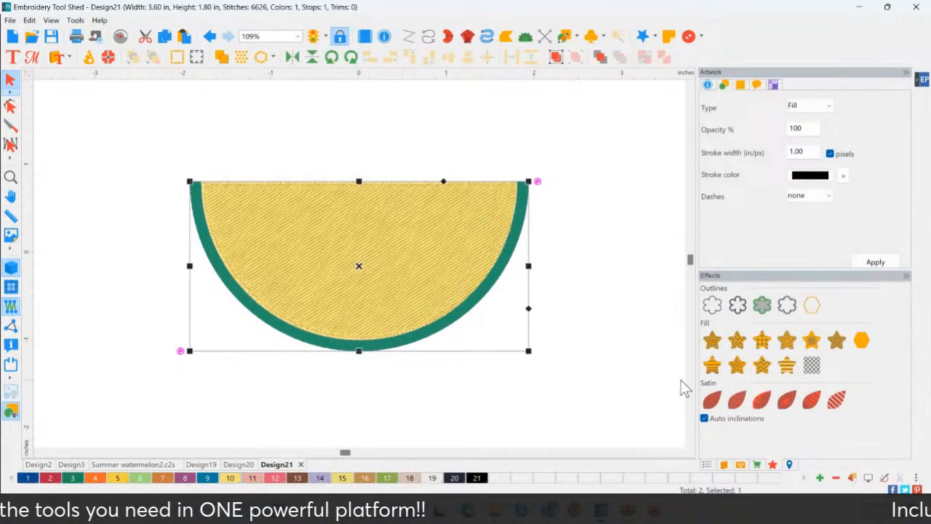
{"action": "left_click", "coordinate": [712, 401]}
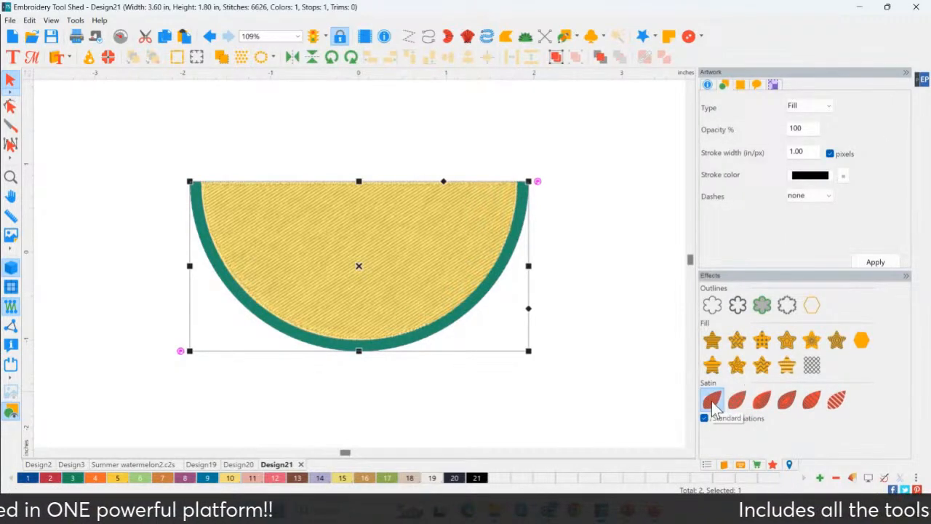
{"action": "left_click", "coordinate": [523, 380]}
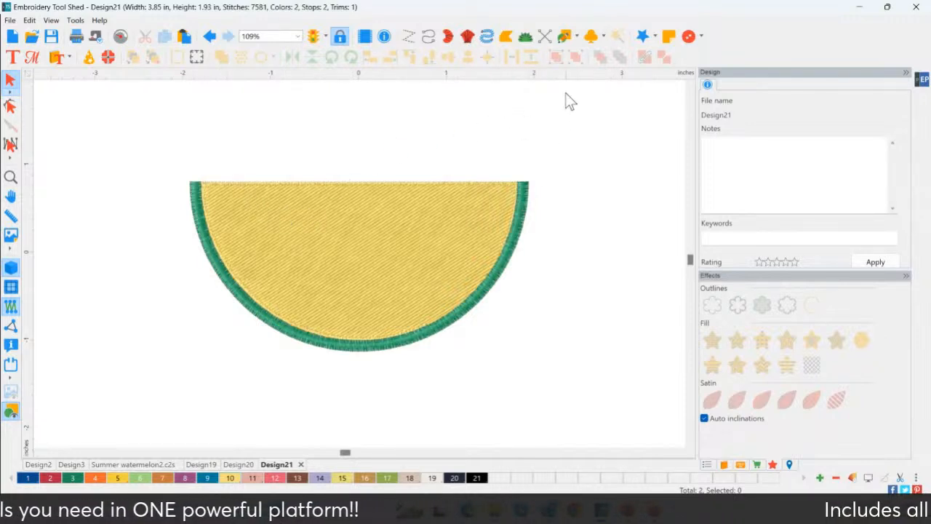
Draw a small upright Leaf shape to the upper right of the slice and convert it into standard satin stitches
{"action": "left_click", "coordinate": [577, 37]}
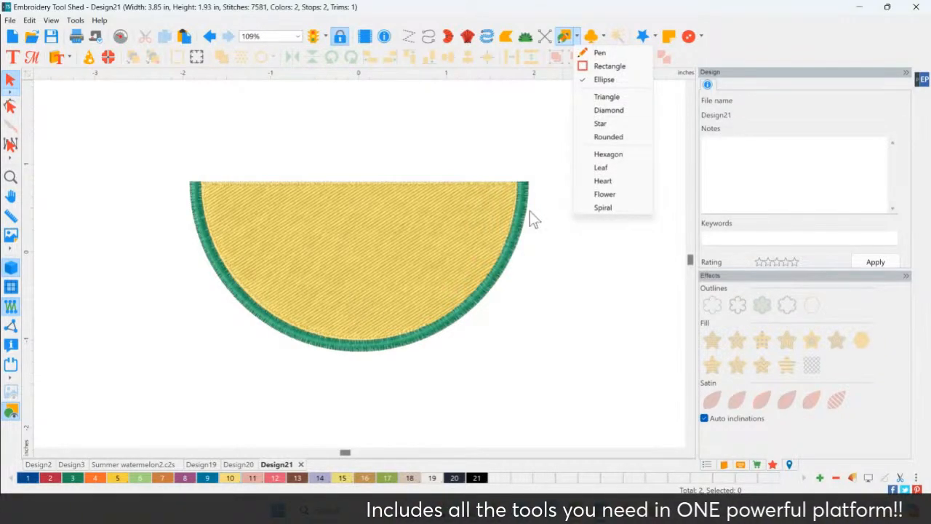
{"action": "left_click", "coordinate": [612, 171]}
{"action": "left_click_drag", "start_coordinate": [568, 122], "coordinate": [603, 197]}
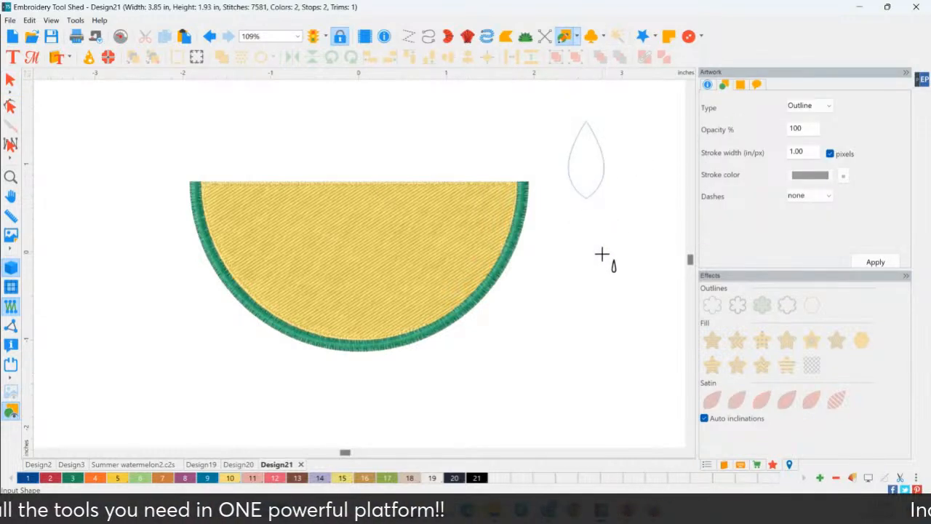
{"action": "left_click", "coordinate": [11, 82]}
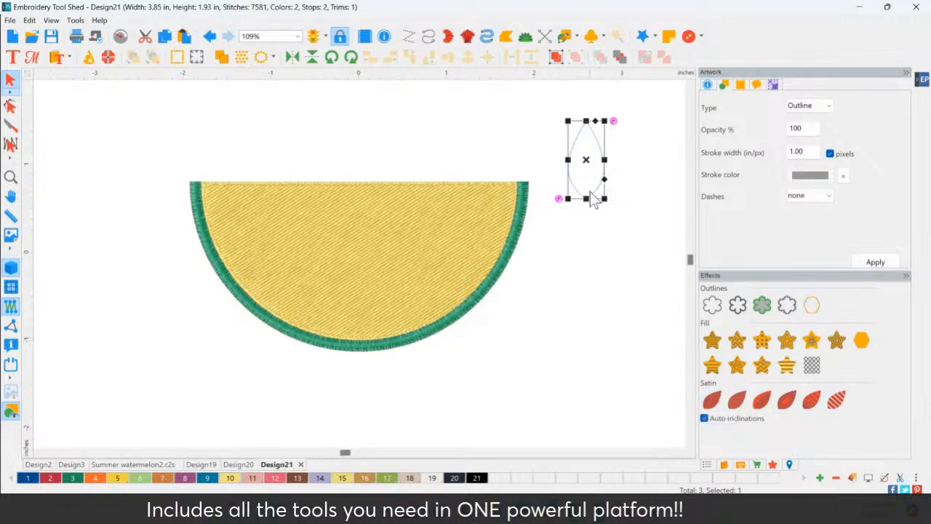
{"action": "left_click", "coordinate": [710, 401]}
{"action": "left_click", "coordinate": [600, 283]}
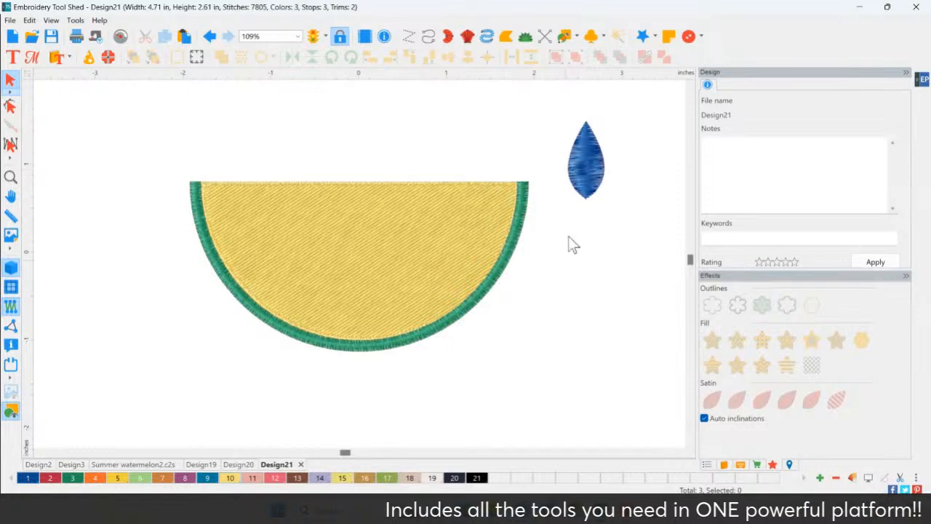
Recolor the satin leaf with pink thread, palette color 11
{"action": "left_click", "coordinate": [591, 155]}
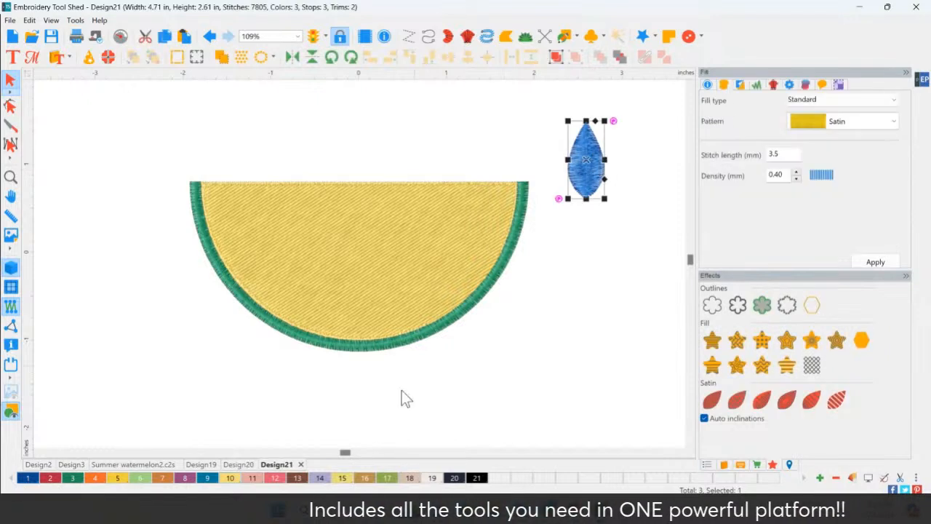
{"action": "left_click", "coordinate": [253, 477]}
{"action": "left_click", "coordinate": [514, 314]}
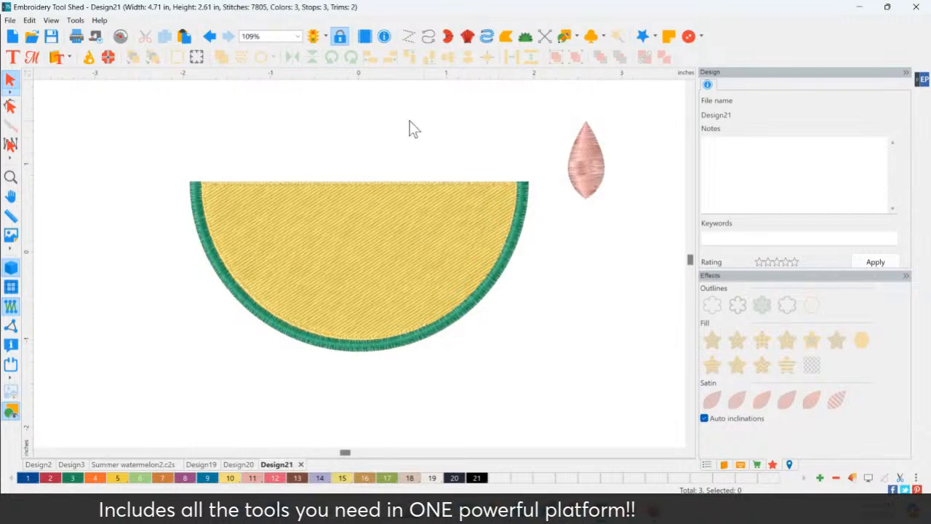
Duplicate the pink leaf, place the copy just right of the original, and convert the copy into a steil outline
{"action": "left_click", "coordinate": [590, 174]}
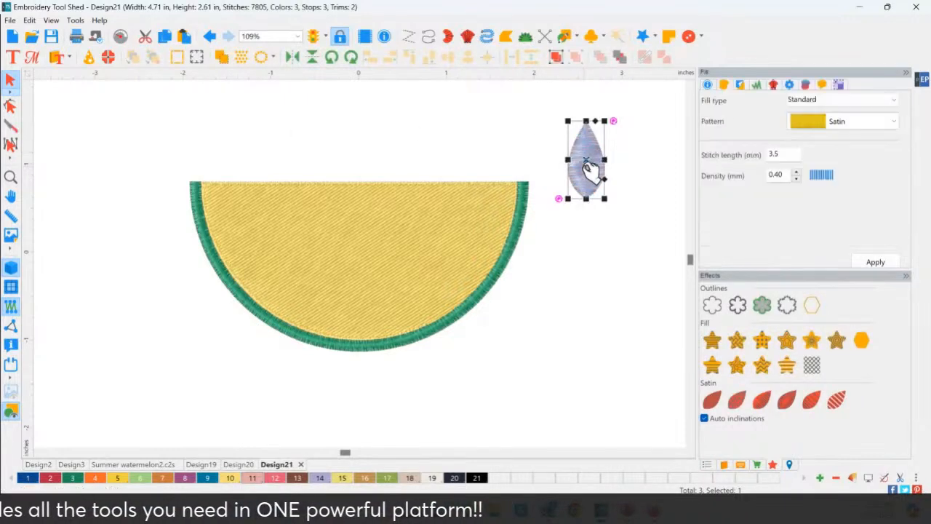
{"action": "left_click", "coordinate": [186, 40]}
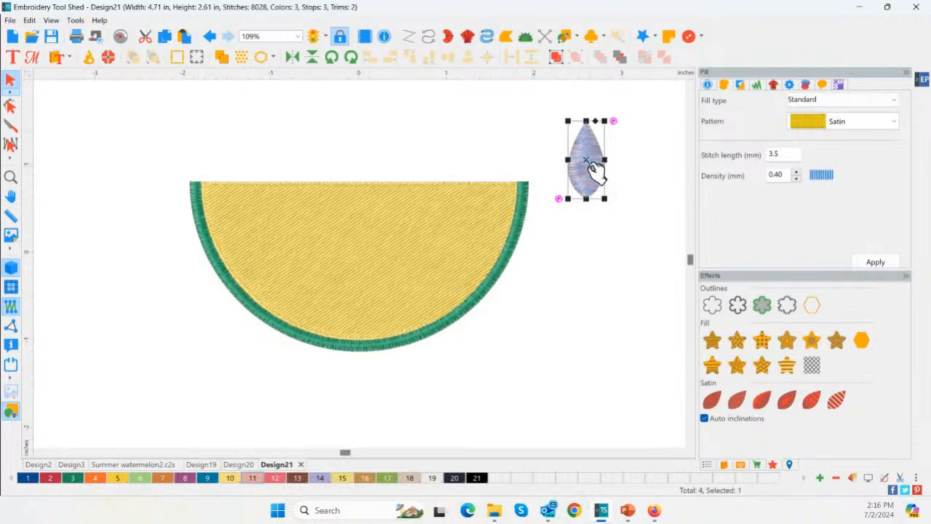
{"action": "left_click_drag", "start_coordinate": [592, 163], "coordinate": [649, 173]}
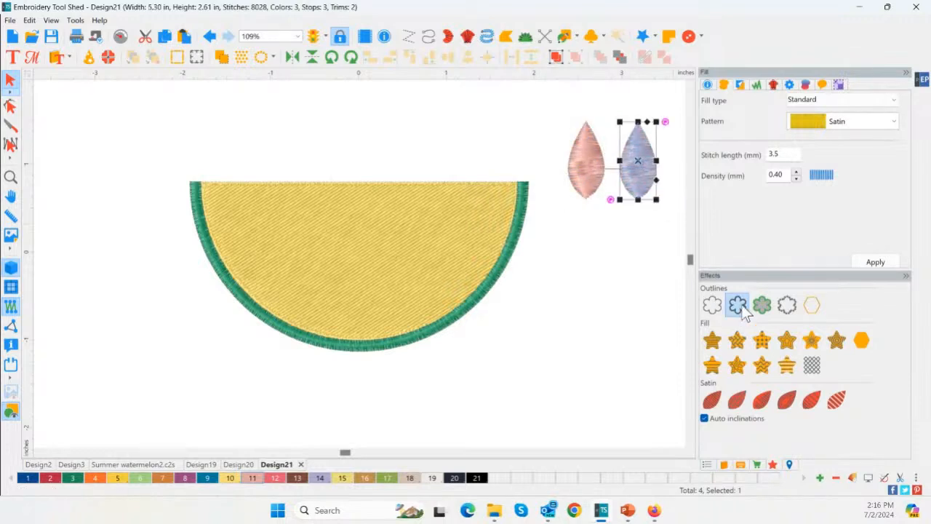
{"action": "left_click", "coordinate": [737, 305]}
{"action": "left_click", "coordinate": [623, 304]}
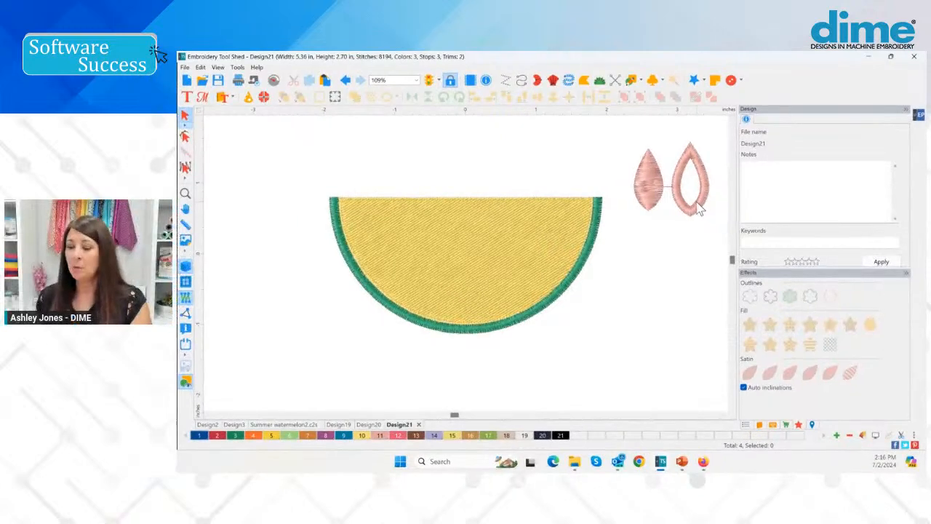
Compare the stitch settings of the solid and outlined leaves, and delete the outlined copy
{"action": "left_click", "coordinate": [659, 204]}
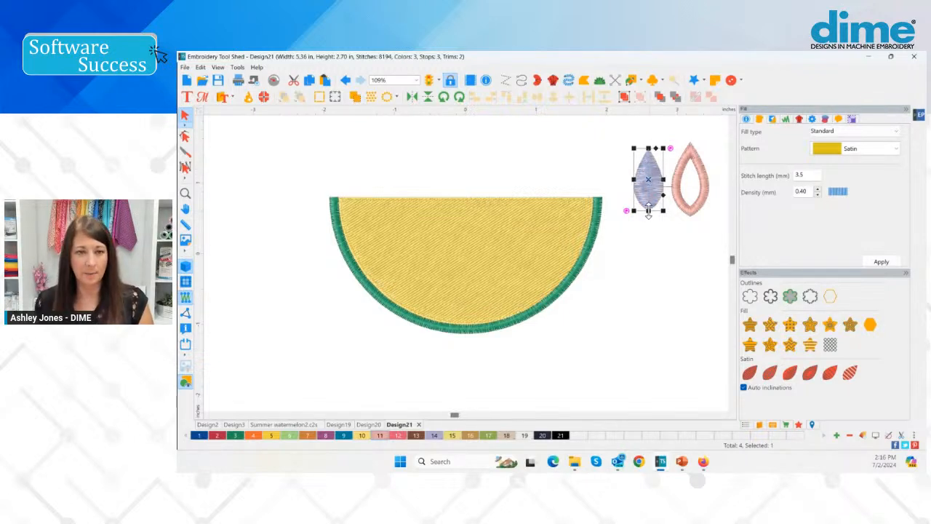
{"action": "left_click", "coordinate": [681, 207]}
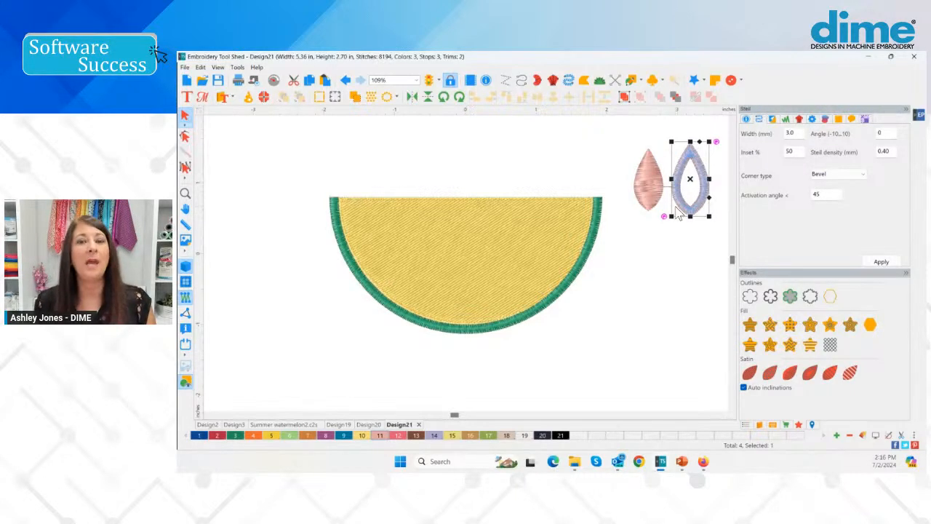
{"action": "left_click", "coordinate": [691, 256]}
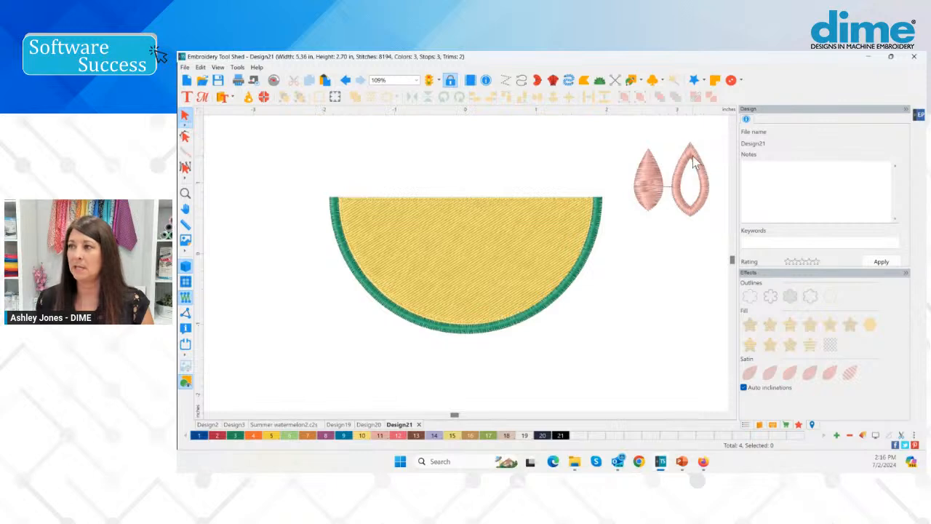
{"action": "left_click", "coordinate": [692, 196]}
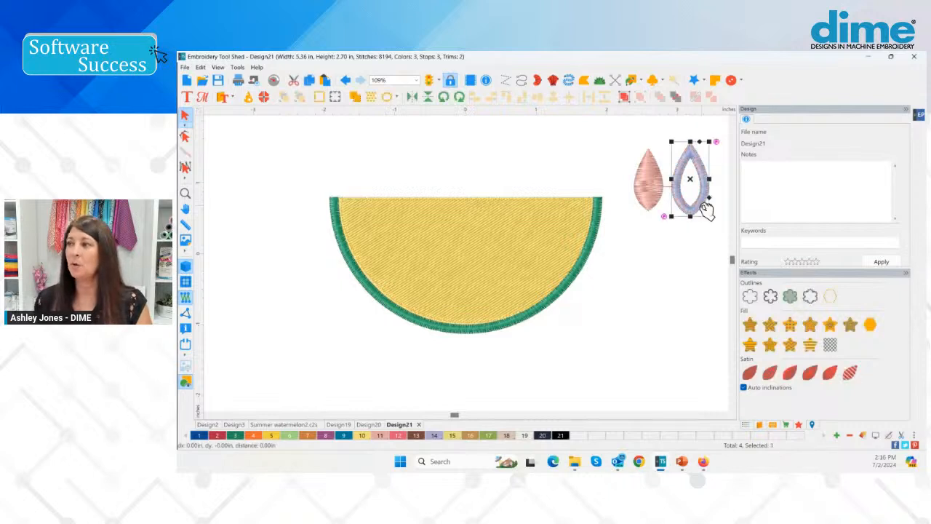
{"action": "left_click", "coordinate": [659, 181]}
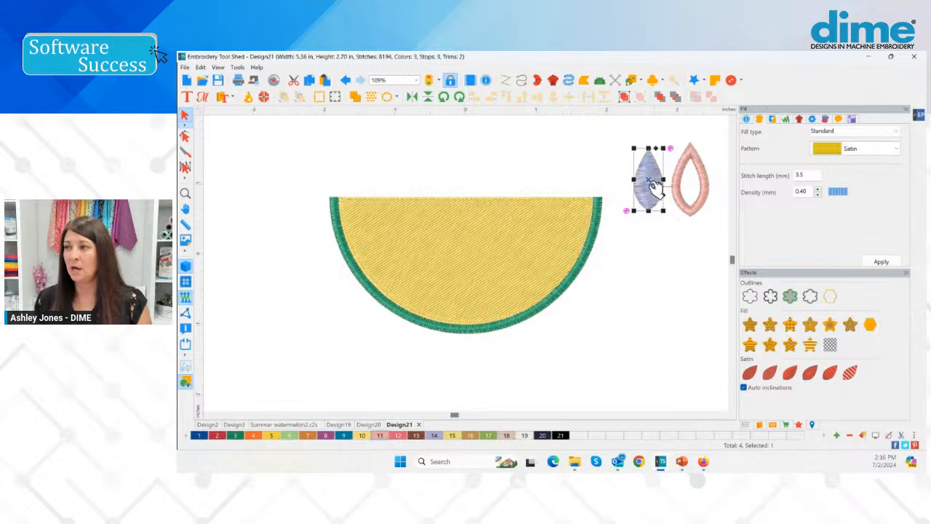
{"action": "left_click", "coordinate": [683, 204]}
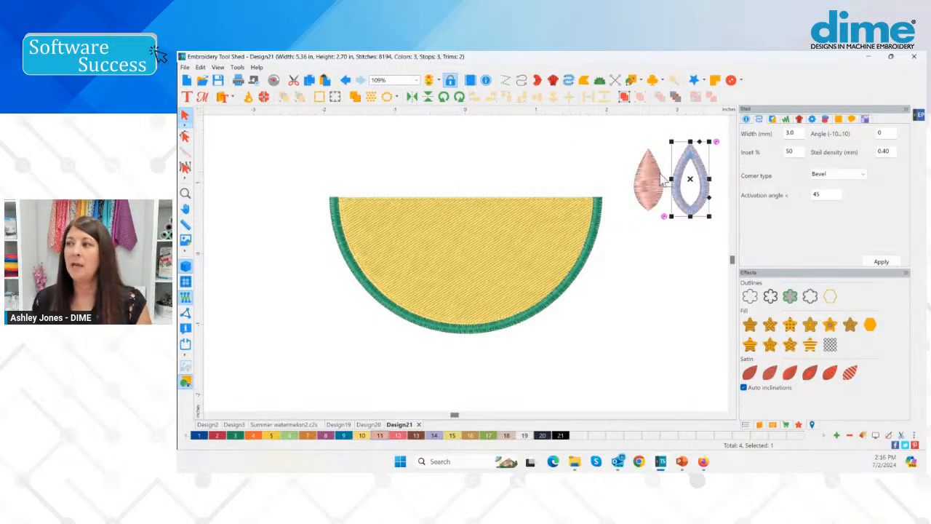
{"action": "key", "text": "Delete"}
{"action": "left_click", "coordinate": [648, 182]}
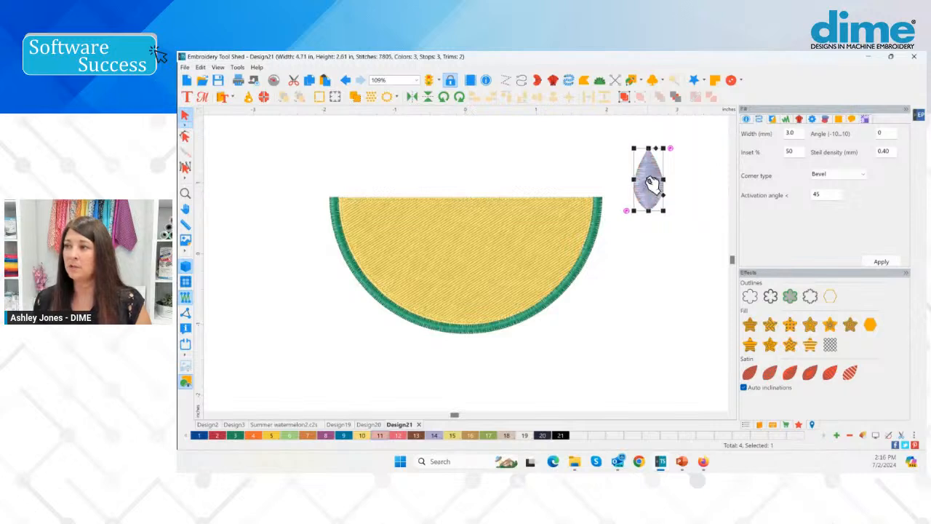
{"action": "left_click", "coordinate": [682, 216]}
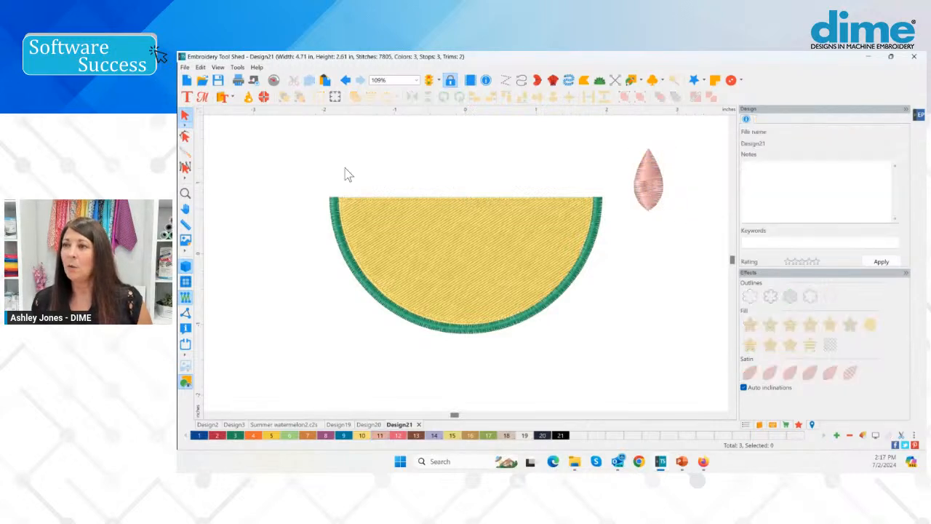
Scale the pink leaf down proportionally to 71.4%, about 0.29 in wide and 0.63 in high
{"action": "left_click", "coordinate": [185, 193]}
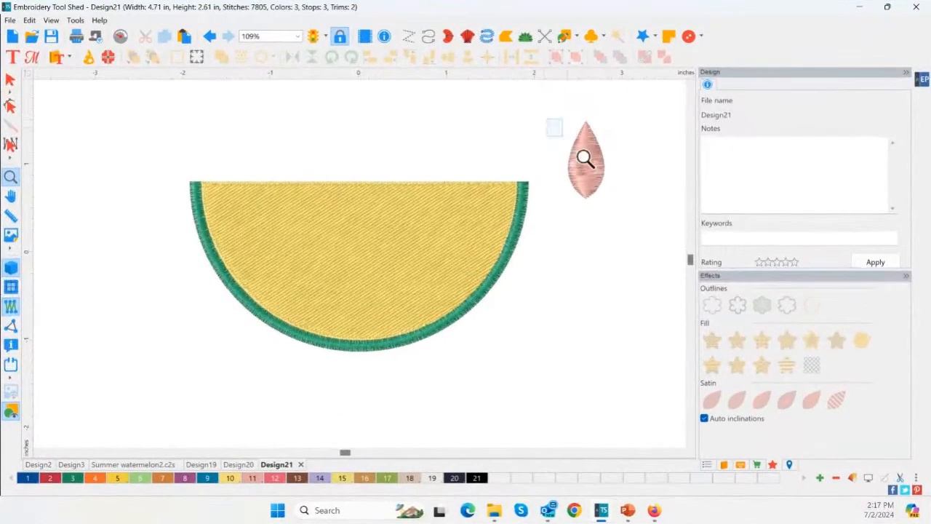
{"action": "left_click_drag", "start_coordinate": [585, 158], "coordinate": [646, 246]}
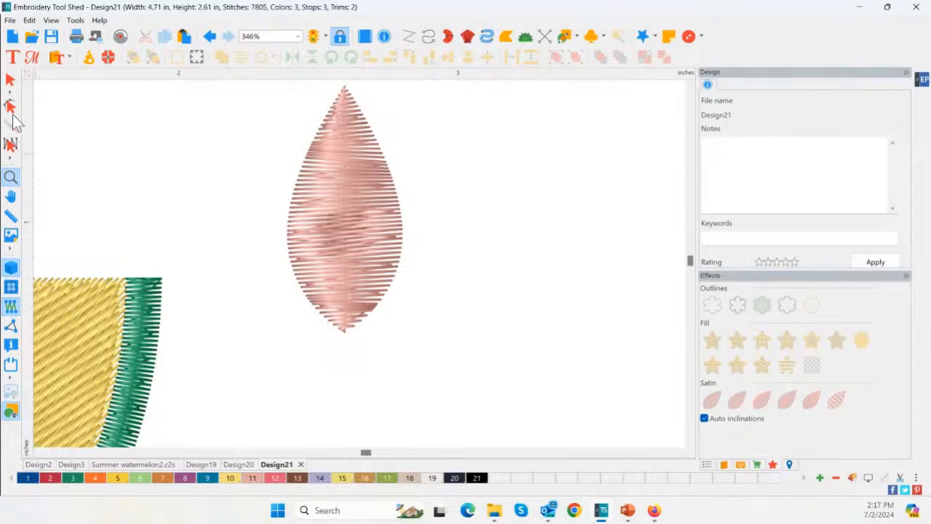
{"action": "left_click", "coordinate": [11, 80]}
{"action": "left_click", "coordinate": [326, 295]}
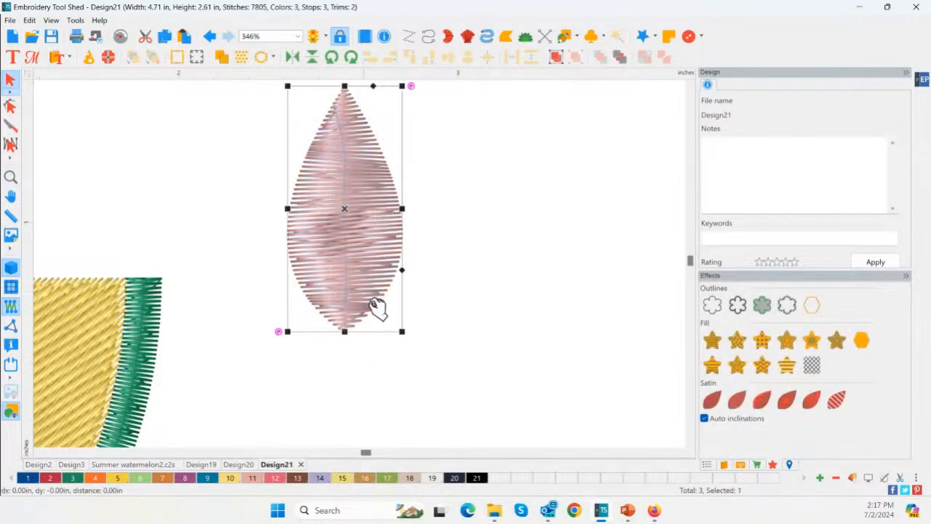
{"action": "left_click_drag", "start_coordinate": [401, 329], "coordinate": [354, 270]}
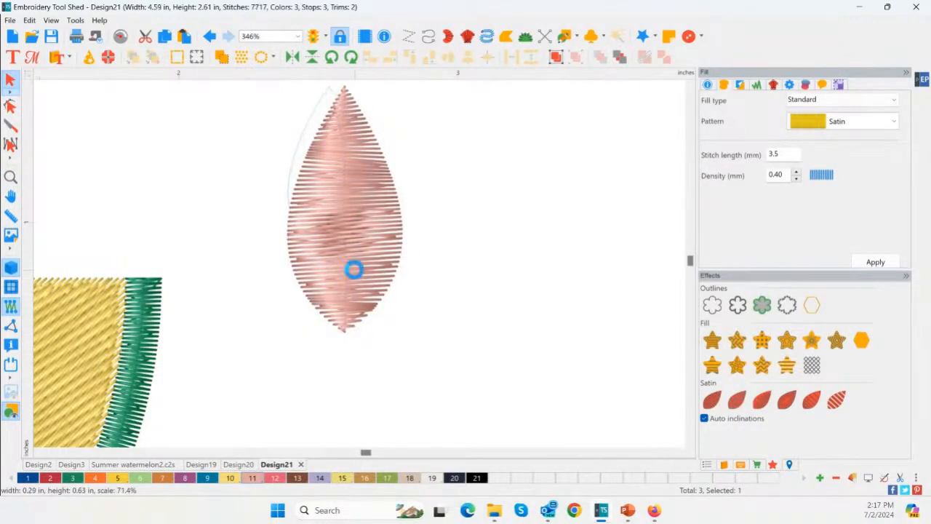
{"action": "key", "text": "Escape"}
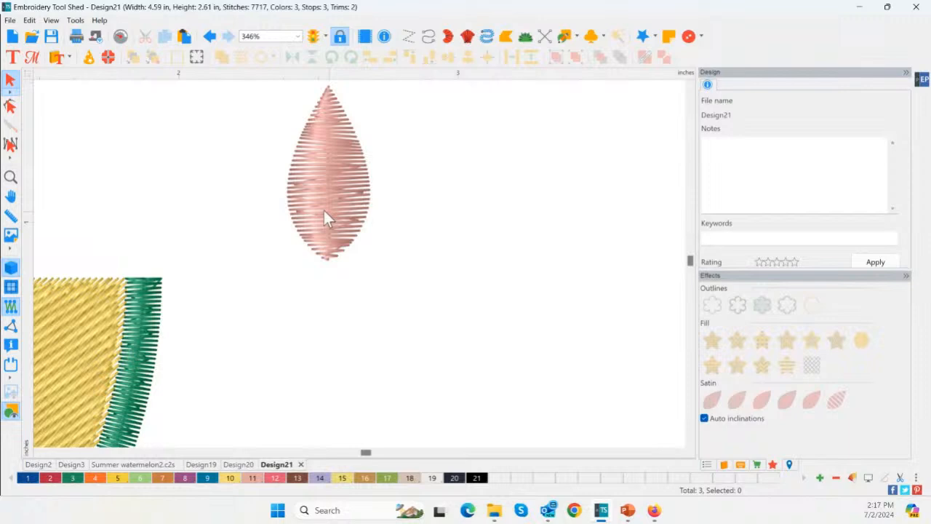
Shrink the pink leaf proportionally to a smaller seed
{"action": "left_click", "coordinate": [9, 175]}
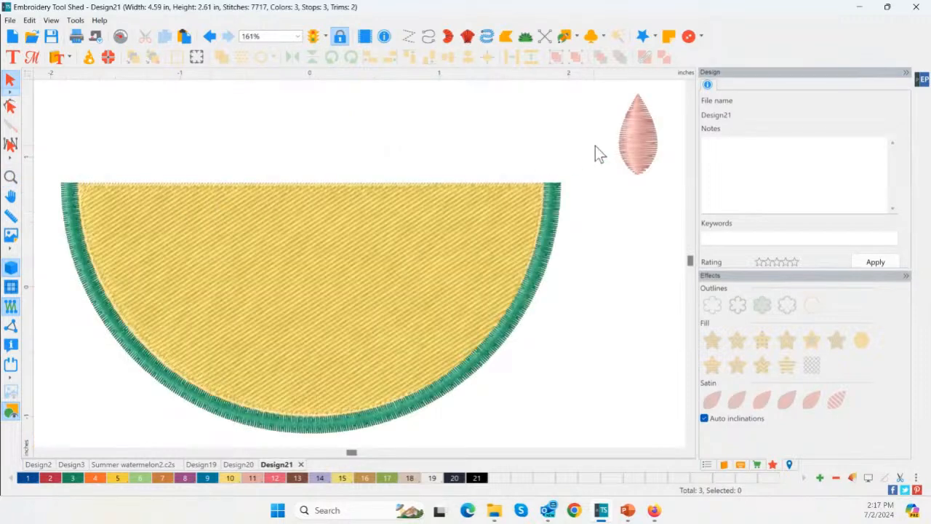
{"action": "left_click", "coordinate": [645, 152]}
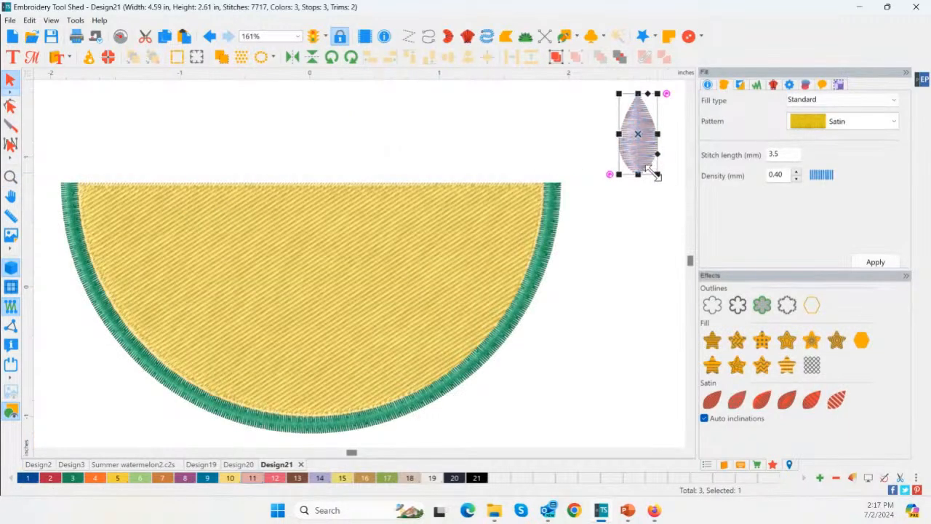
{"action": "left_click_drag", "start_coordinate": [656, 174], "coordinate": [634, 143]}
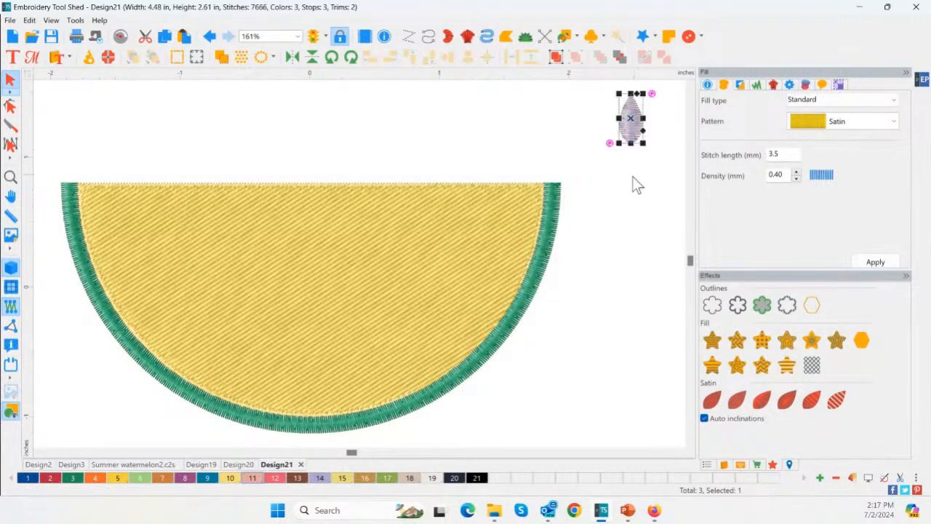
Recolor the small leaf black with palette color 21 and move it above the middle of the slice's flat edge
{"action": "left_click", "coordinate": [476, 481]}
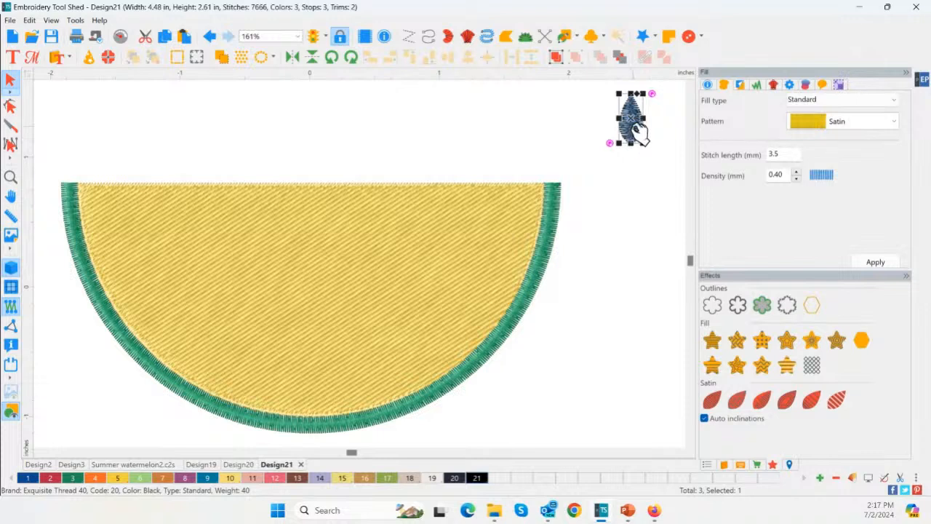
{"action": "left_click_drag", "start_coordinate": [638, 137], "coordinate": [293, 142]}
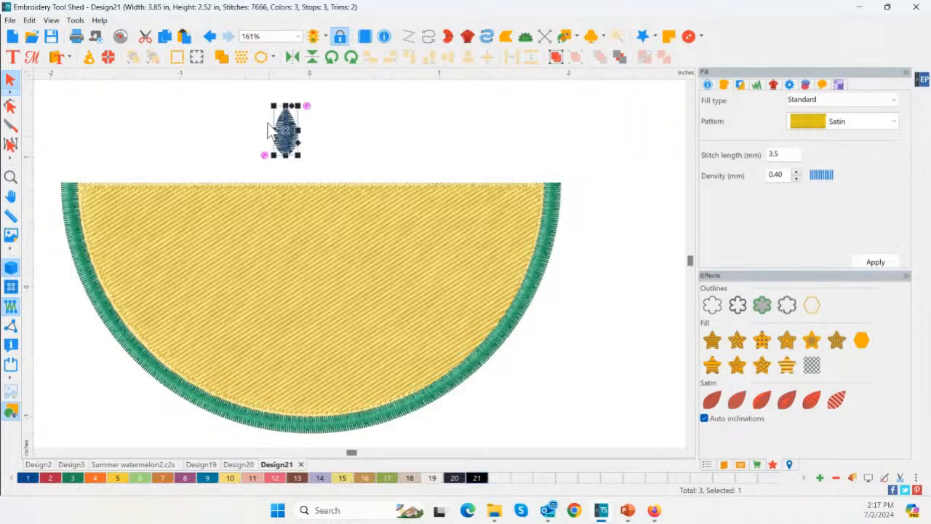
{"action": "left_click", "coordinate": [262, 59]}
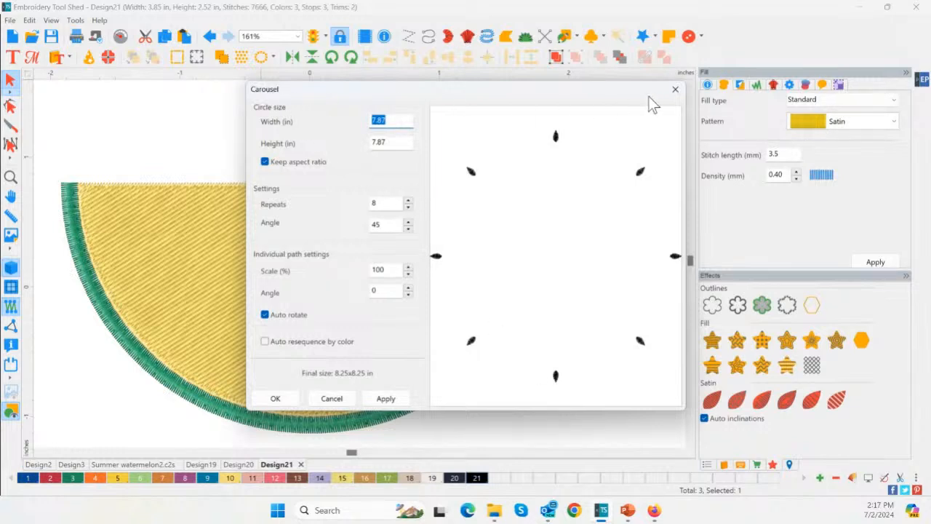
{"action": "left_click", "coordinate": [675, 89]}
{"action": "left_click", "coordinate": [309, 60]}
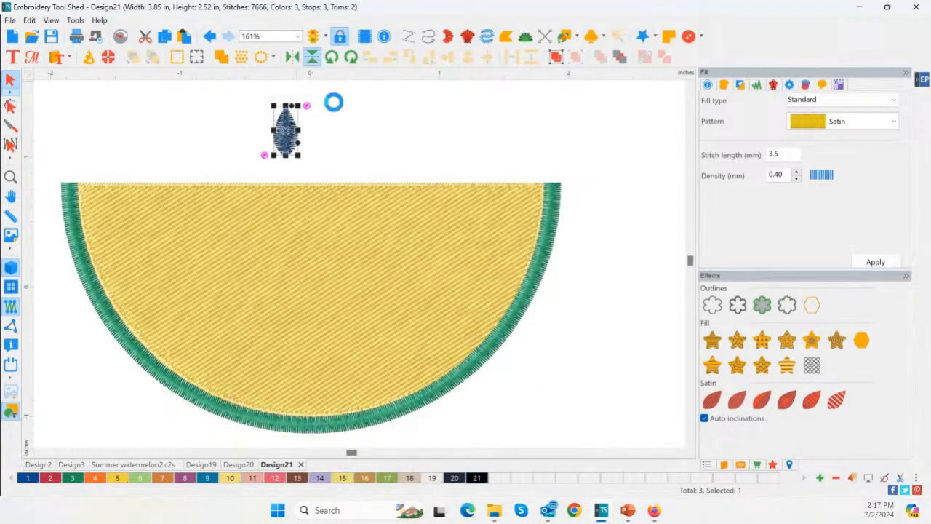
Create a Carousel of the black seed with a 3.00 in circle width and height and 11 repeats
{"action": "left_click", "coordinate": [262, 58]}
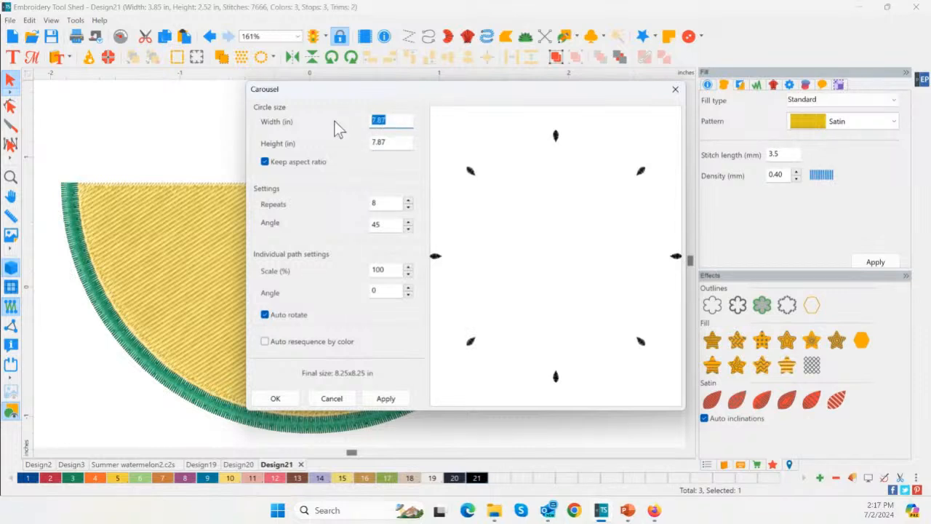
{"action": "left_click", "coordinate": [386, 397]}
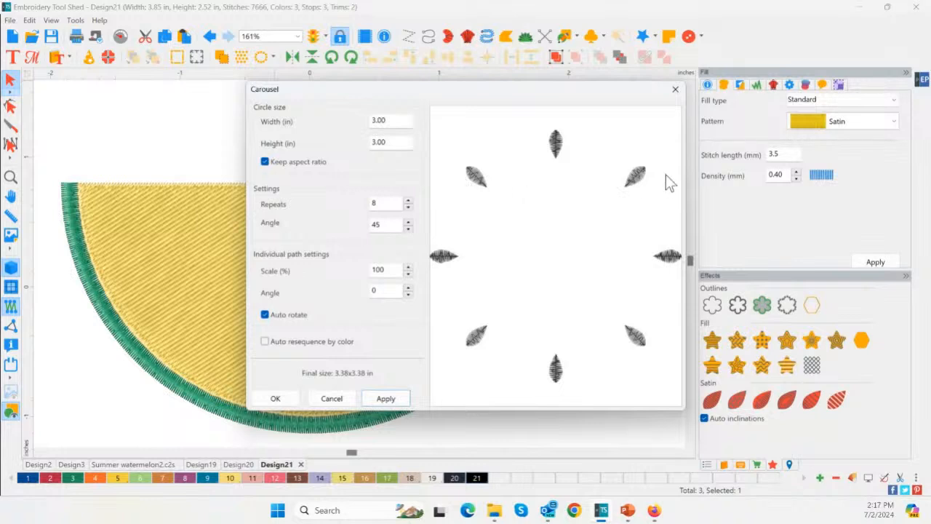
{"action": "left_click", "coordinate": [408, 202]}
{"action": "left_click", "coordinate": [408, 202]}
{"action": "left_click", "coordinate": [408, 202]}
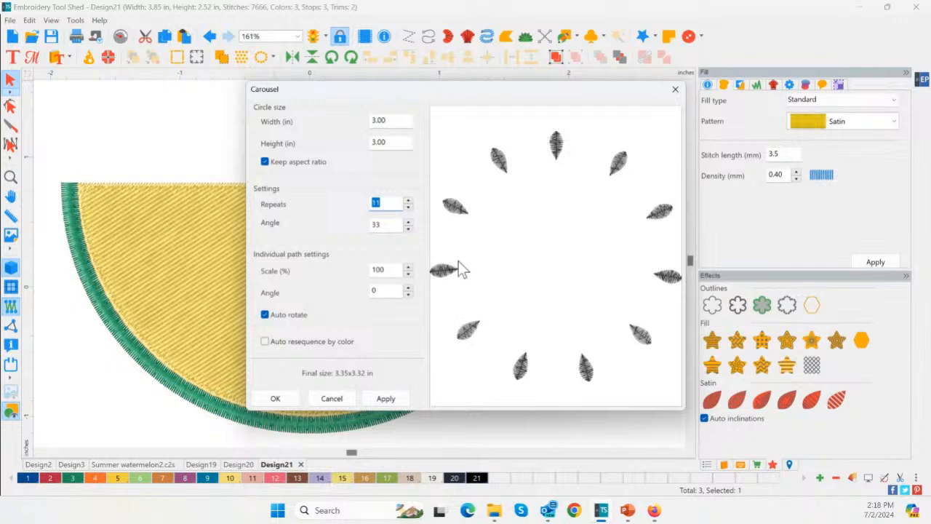
{"action": "left_click", "coordinate": [392, 407]}
{"action": "left_click", "coordinate": [274, 398]}
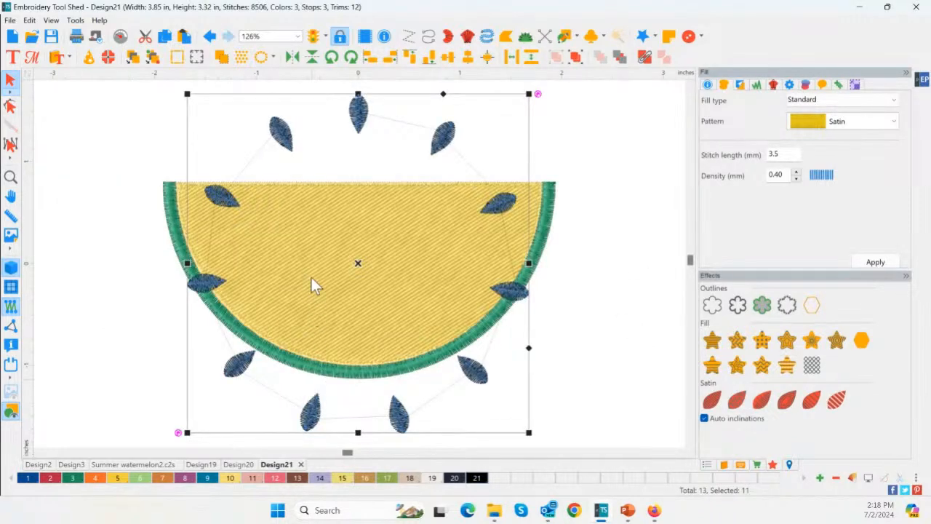
Try to compress the whole design vertically, and undo the change
{"action": "scroll", "coordinate": [111, 100], "scroll_direction": "down", "scroll_amount": 2}
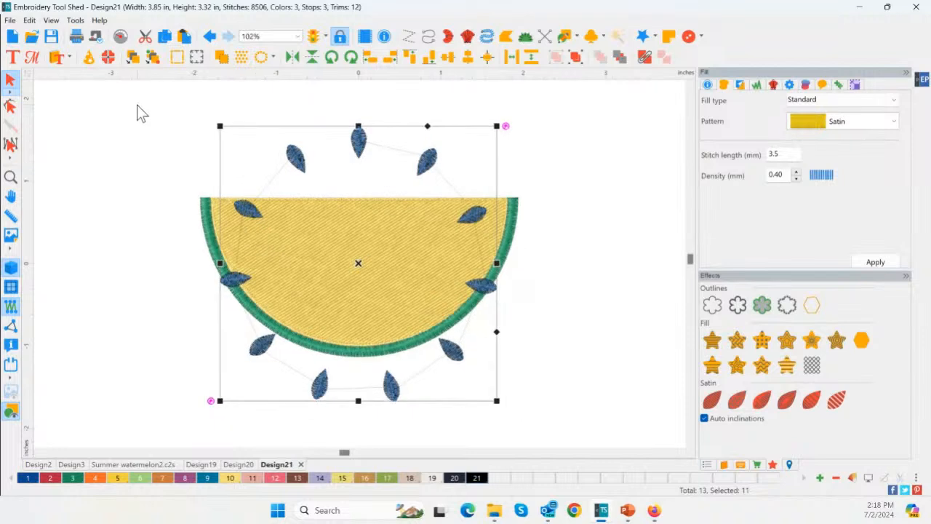
{"action": "left_click_drag", "start_coordinate": [137, 105], "coordinate": [590, 416]}
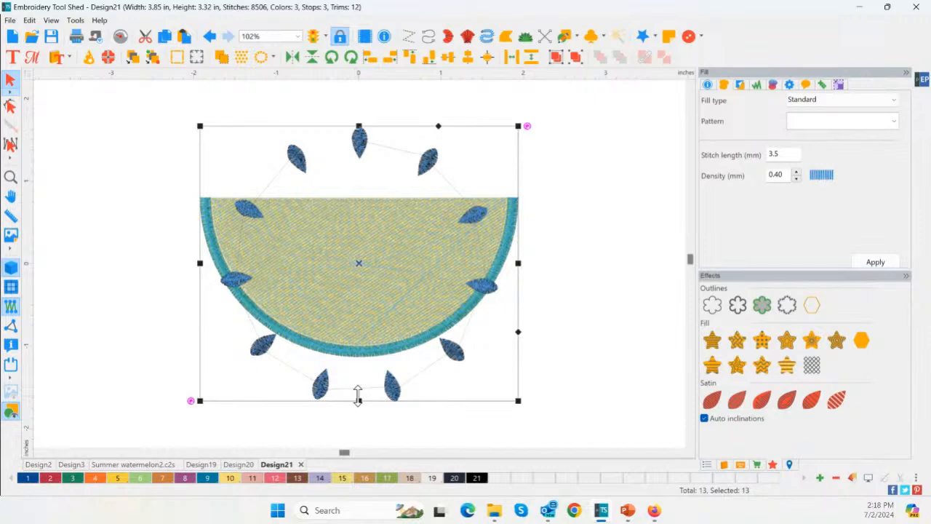
{"action": "left_click_drag", "start_coordinate": [358, 397], "coordinate": [362, 317]}
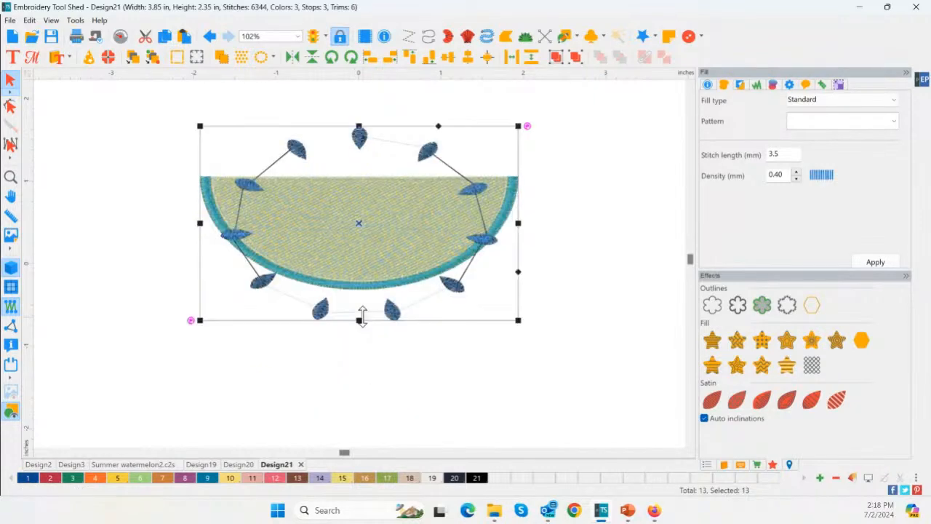
{"action": "key", "text": "ctrl+z"}
{"action": "left_click", "coordinate": [565, 317]}
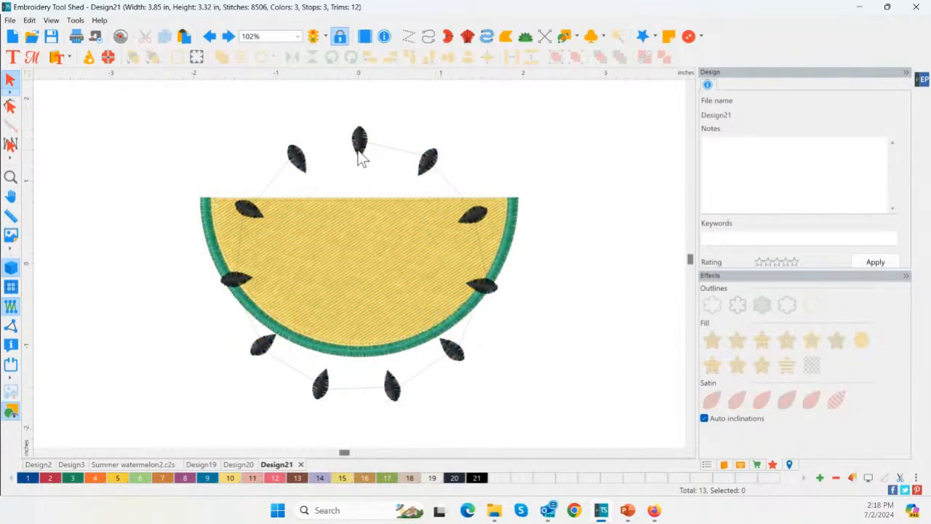
Move the seed ring up so its lower seeds lie inside the slice, and center it horizontally with the slice
{"action": "left_click", "coordinate": [353, 386]}
{"action": "left_click_drag", "start_coordinate": [332, 393], "coordinate": [340, 318]}
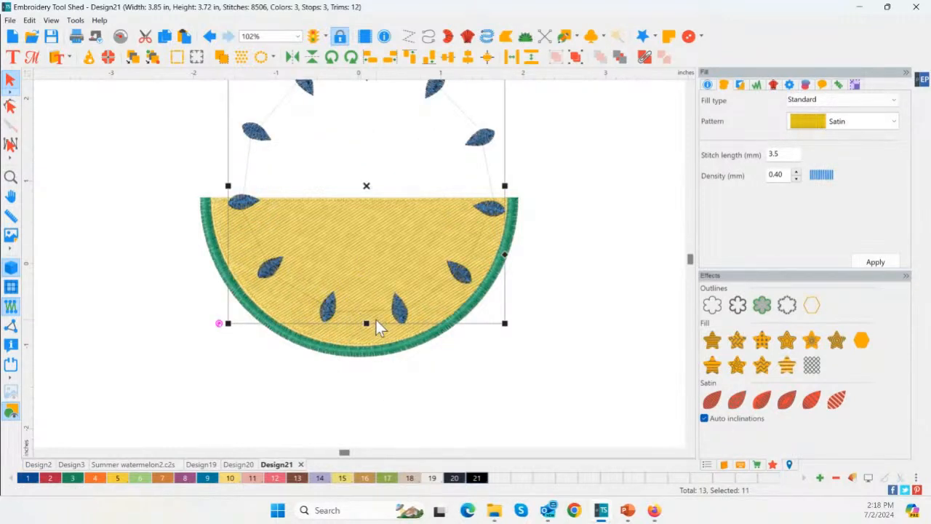
{"action": "scroll", "coordinate": [165, 164], "scroll_direction": "down", "scroll_amount": 4}
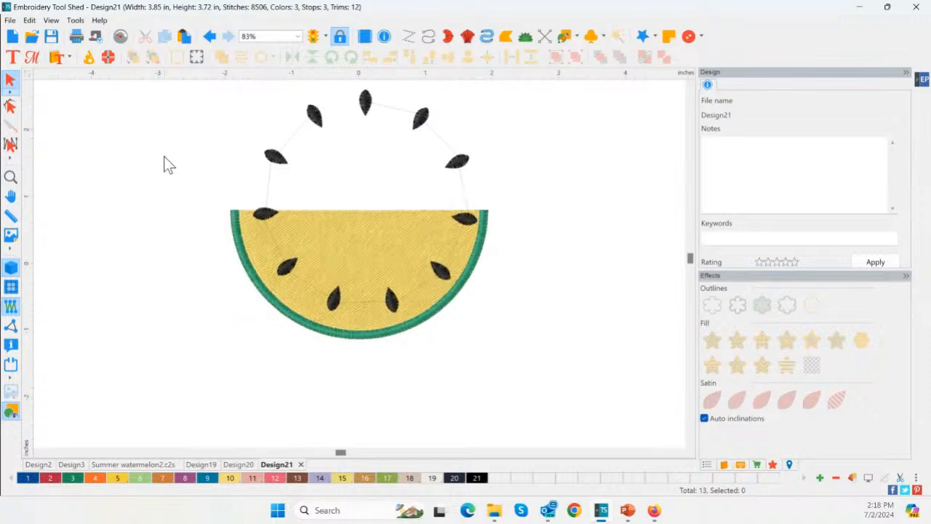
{"action": "left_click_drag", "start_coordinate": [169, 125], "coordinate": [595, 417]}
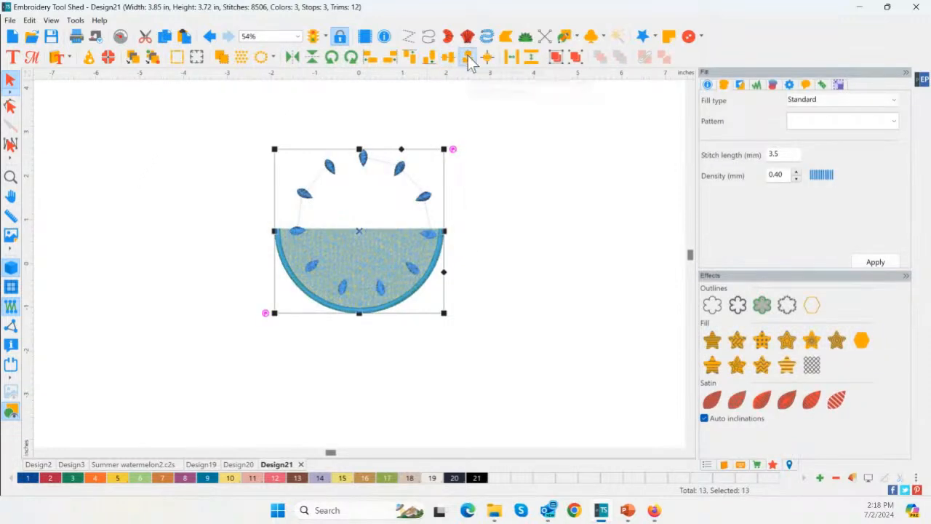
{"action": "left_click", "coordinate": [468, 57]}
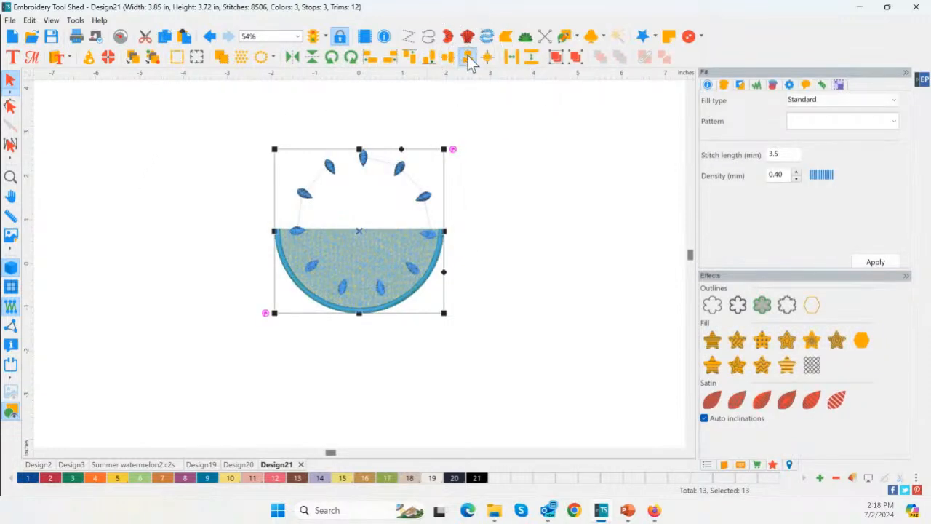
{"action": "left_click", "coordinate": [480, 304]}
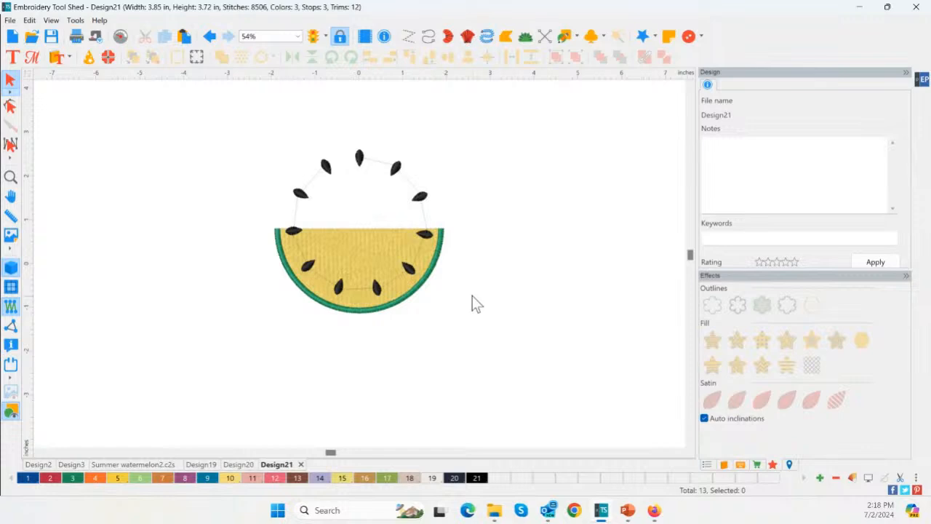
Delete the five seeds of the ring that lie above the slice's flat edge
{"action": "left_click", "coordinate": [300, 199]}
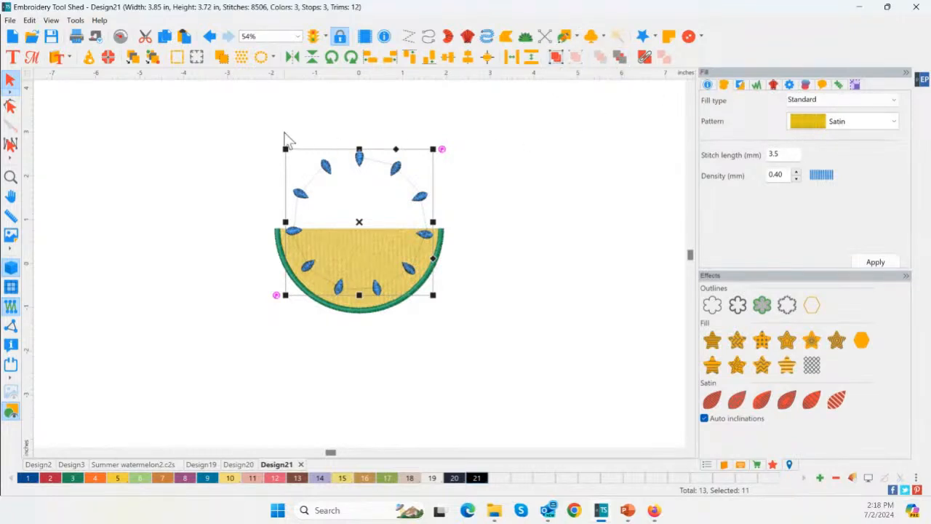
{"action": "left_click", "coordinate": [240, 138]}
{"action": "left_click_drag", "start_coordinate": [239, 138], "coordinate": [452, 218]}
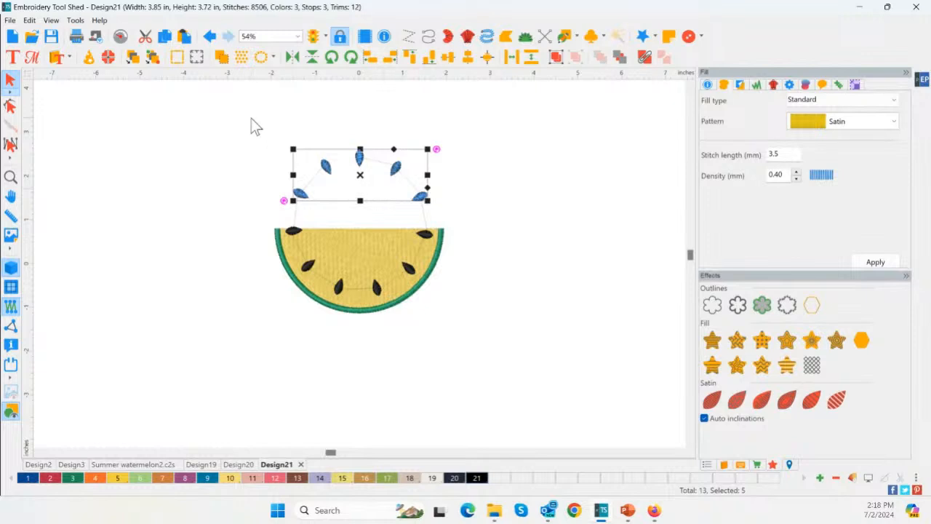
{"action": "right_click", "coordinate": [311, 155]}
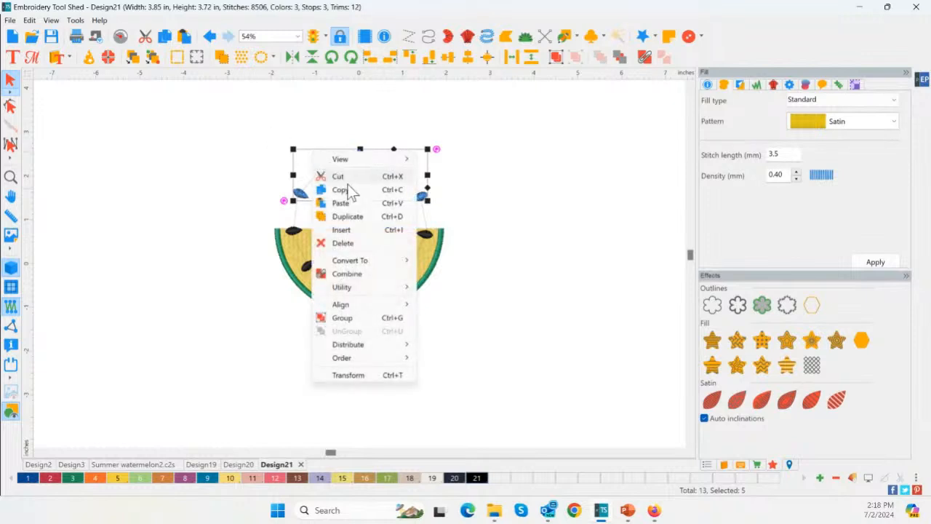
{"action": "left_click", "coordinate": [349, 245]}
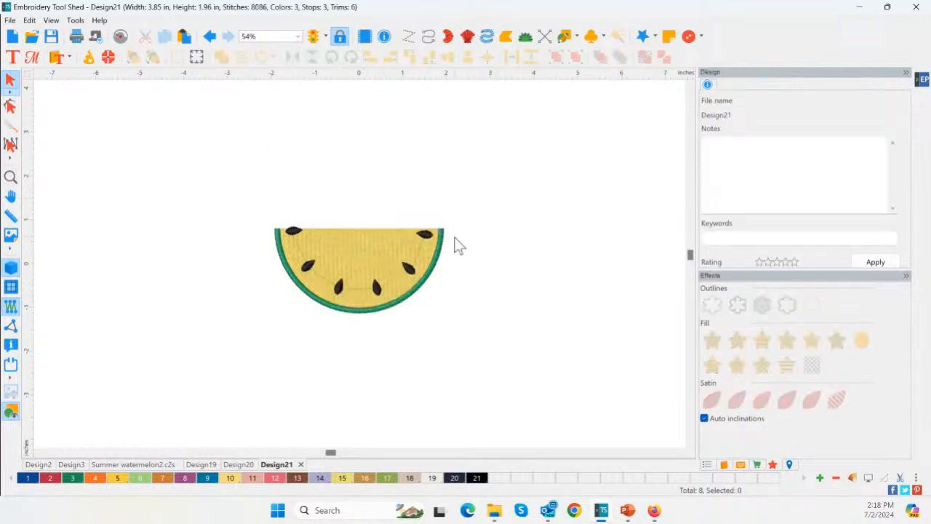
Delete the two seeds at the upper corners of the slice, against its flat edge
{"action": "left_click", "coordinate": [291, 230]}
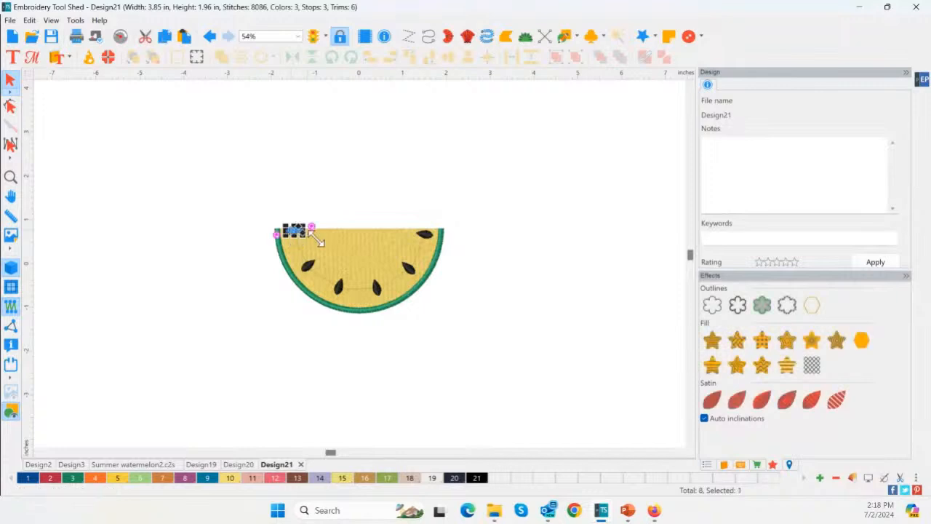
{"action": "key", "text": "Delete"}
{"action": "left_click", "coordinate": [425, 234]}
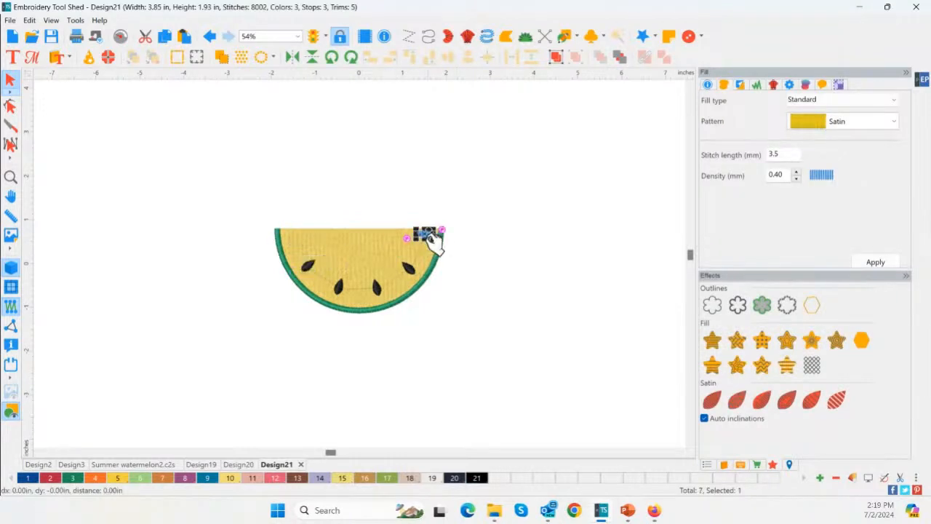
{"action": "key", "text": "Delete"}
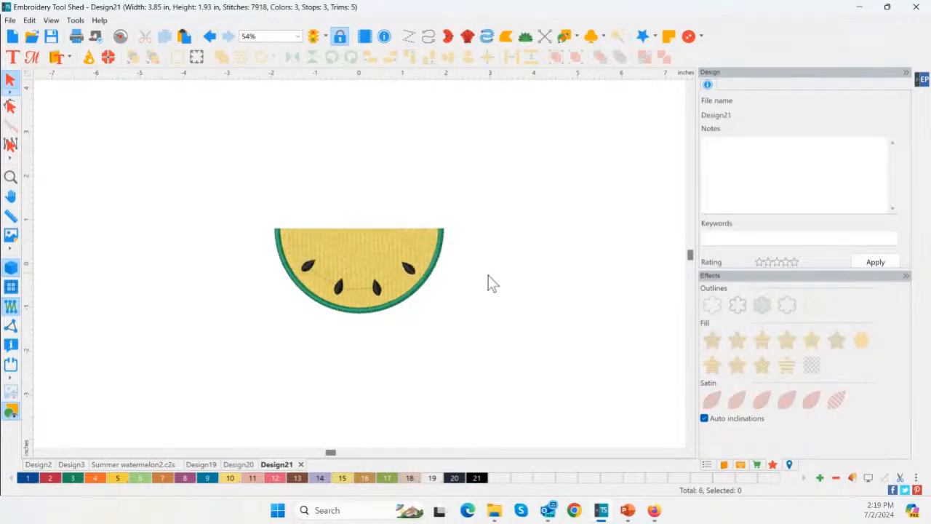
Add the lettering "Summer" above the flat edge of the slice with the Text tool
{"action": "left_click", "coordinate": [11, 178]}
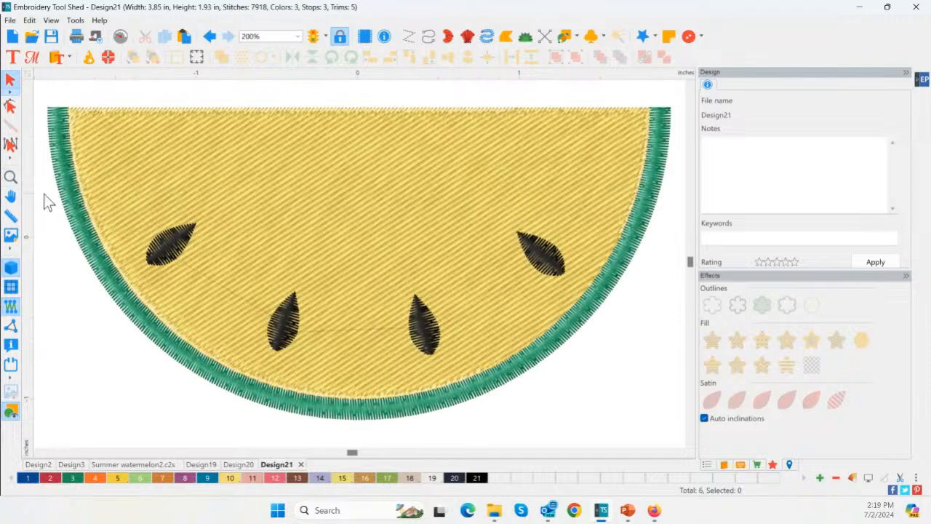
{"action": "scroll", "coordinate": [118, 225], "scroll_direction": "down", "scroll_amount": 6}
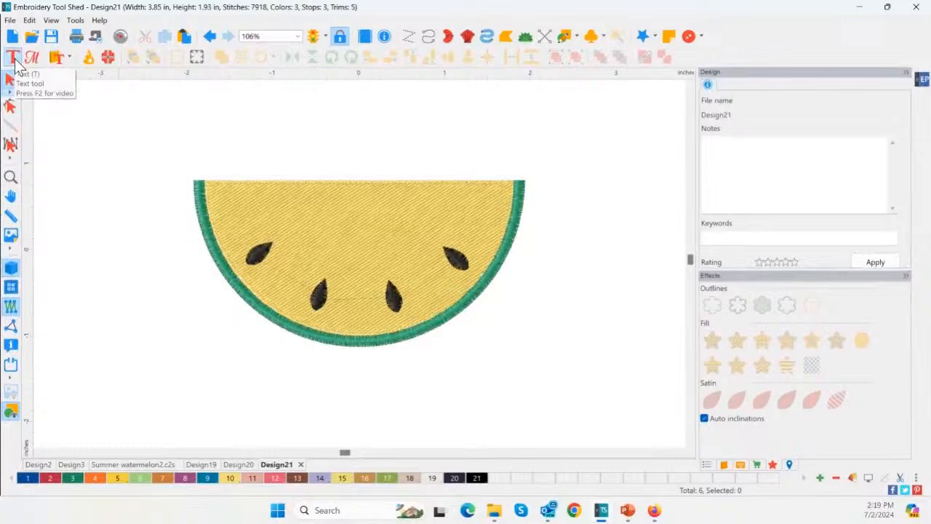
{"action": "left_click", "coordinate": [14, 61]}
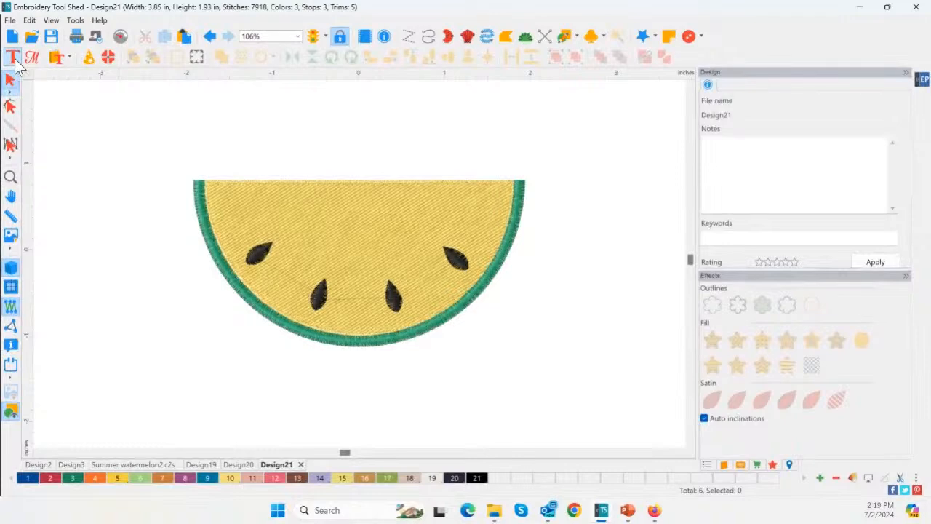
{"action": "left_click", "coordinate": [226, 179]}
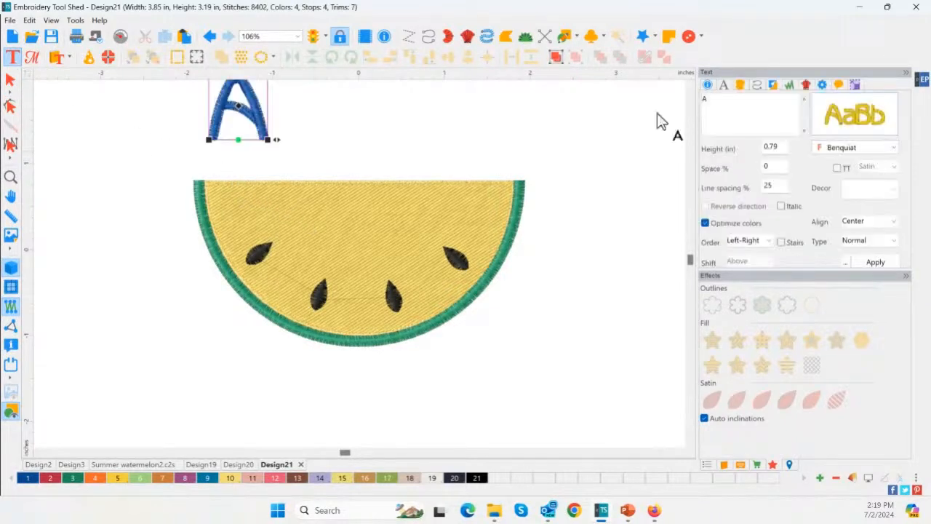
{"action": "left_click", "coordinate": [689, 86]}
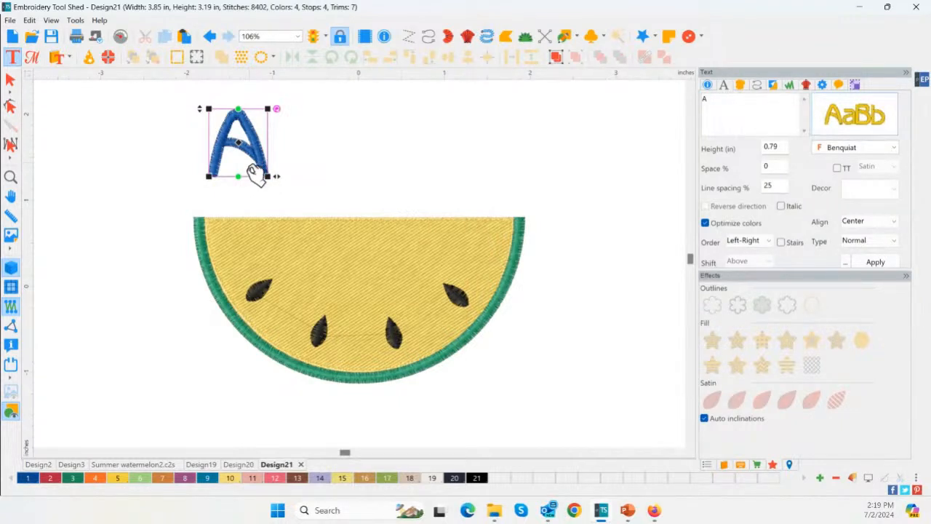
{"action": "mouse_move", "coordinate": [846, 125]}
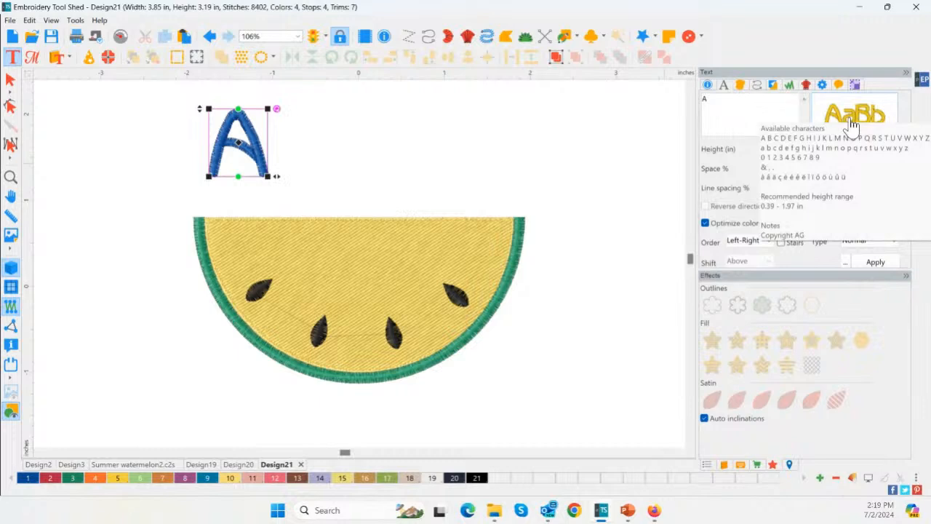
{"action": "left_click_drag", "start_coordinate": [722, 107], "coordinate": [660, 89]}
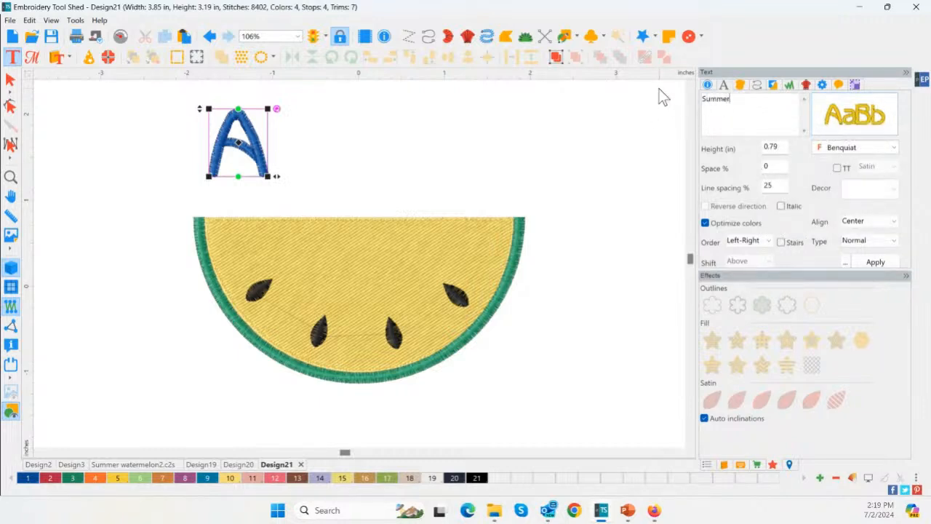
{"action": "type", "text": "Summer"}
{"action": "left_click", "coordinate": [873, 261]}
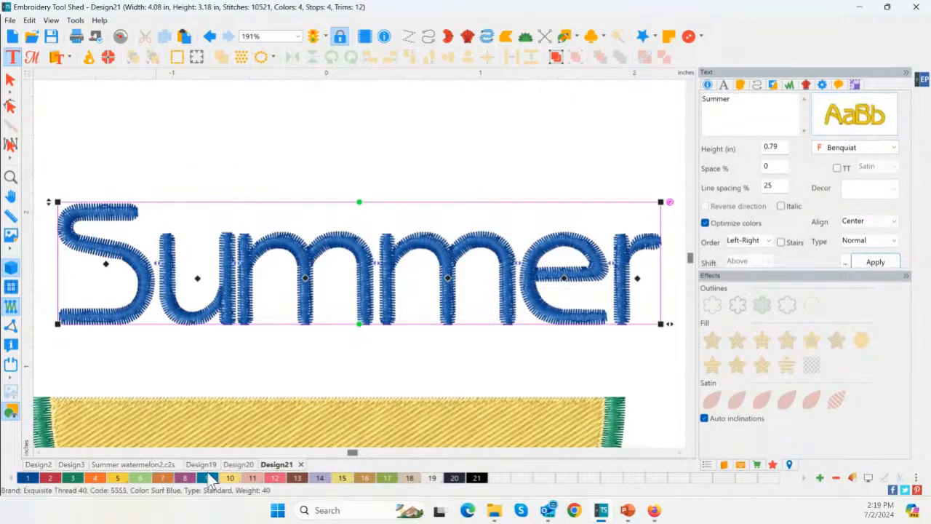
Recolor the "Summer" lettering with pink palette color 12 and move it down to sit just above the slice's flat edge
{"action": "left_click", "coordinate": [277, 478]}
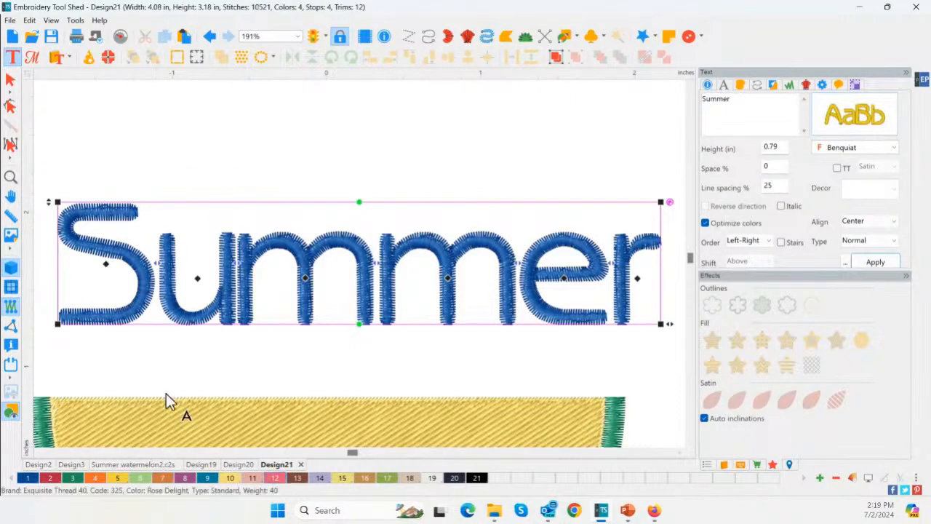
{"action": "double_click", "coordinate": [14, 178]}
{"action": "left_click_drag", "start_coordinate": [366, 168], "coordinate": [346, 217]}
{"action": "scroll", "coordinate": [571, 307], "scroll_direction": "down", "scroll_amount": 2}
{"action": "left_click", "coordinate": [102, 119]}
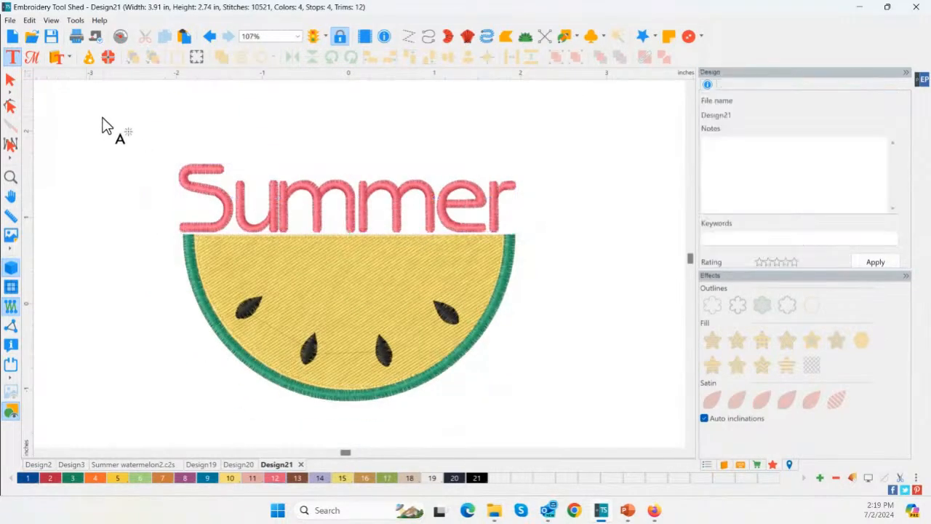
{"action": "type", "text": "A"}
{"action": "scroll", "coordinate": [198, 173], "scroll_direction": "down", "scroll_amount": 3}
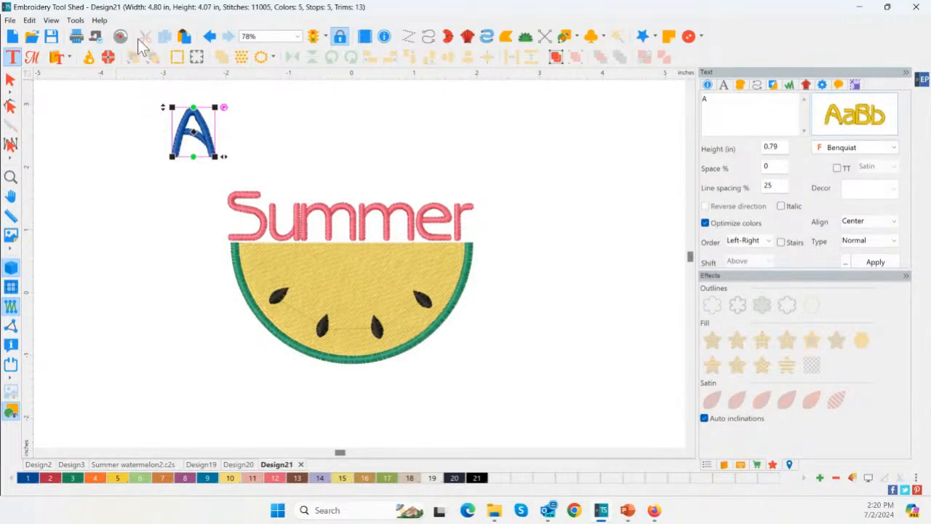
{"action": "left_click", "coordinate": [210, 36]}
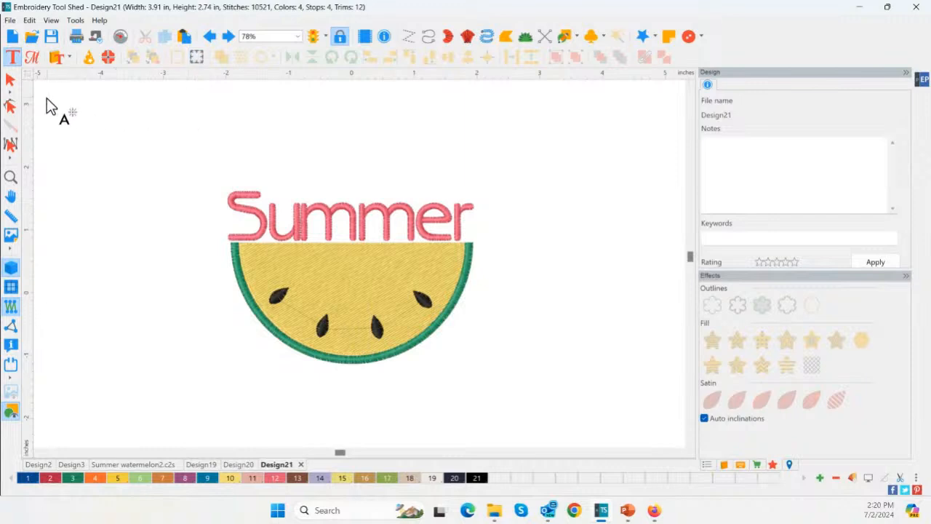
Try to center the lettering, fill, rind and ungrouped seeds horizontally with one another
{"action": "left_click", "coordinate": [11, 80]}
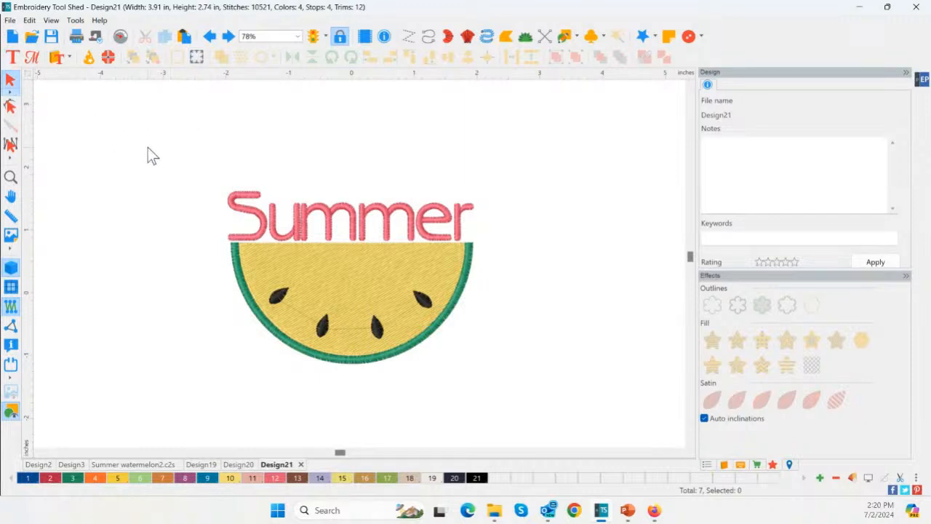
{"action": "left_click_drag", "start_coordinate": [148, 156], "coordinate": [582, 404]}
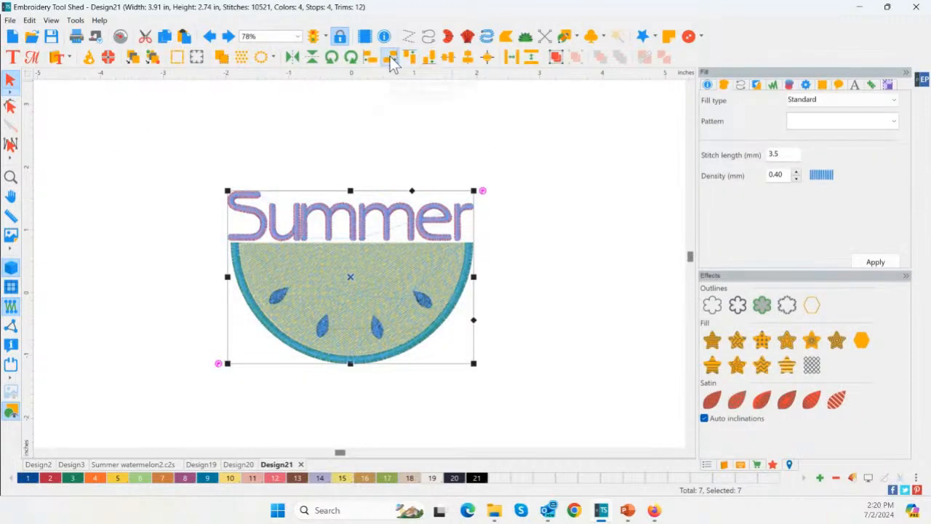
{"action": "left_click", "coordinate": [468, 57]}
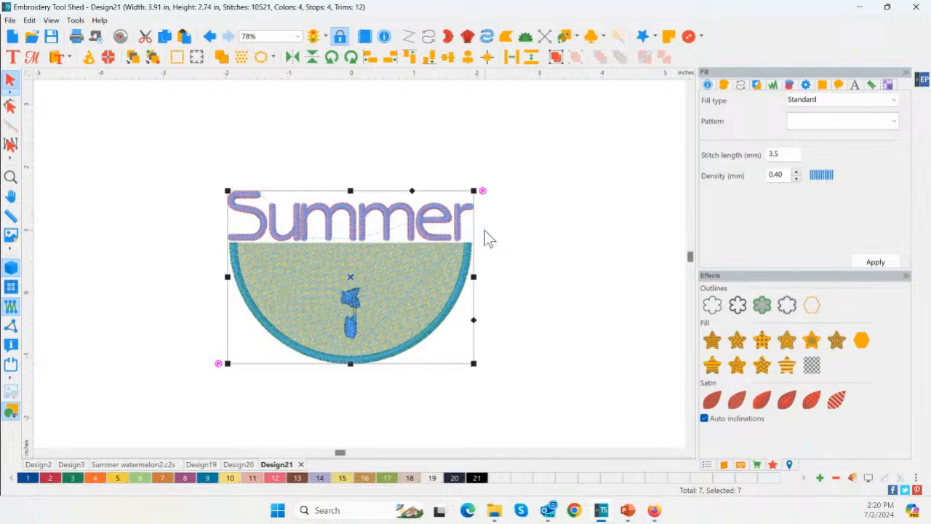
{"action": "key", "text": "ctrl+z"}
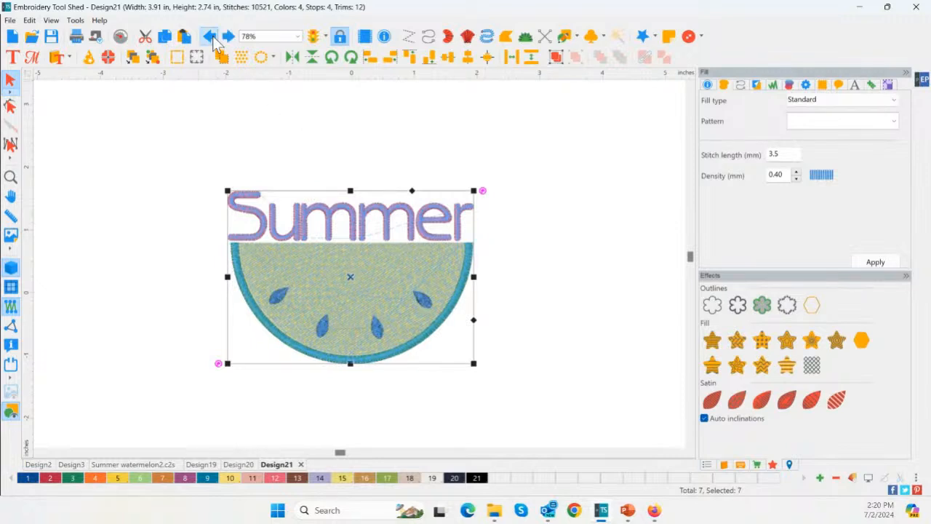
{"action": "left_click", "coordinate": [590, 276]}
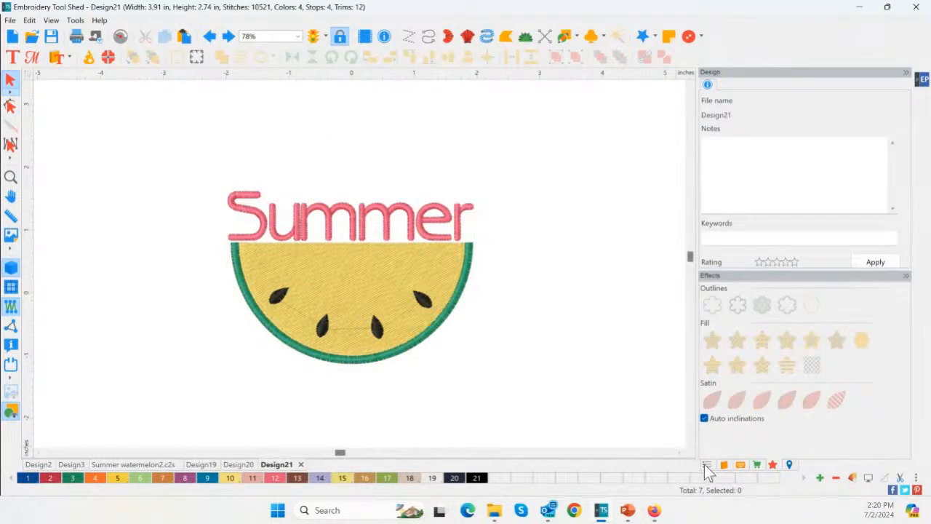
Group the four black seeds, selecting them through their thread color in the sequence list
{"action": "left_click", "coordinate": [706, 465]}
{"action": "left_click", "coordinate": [760, 318]}
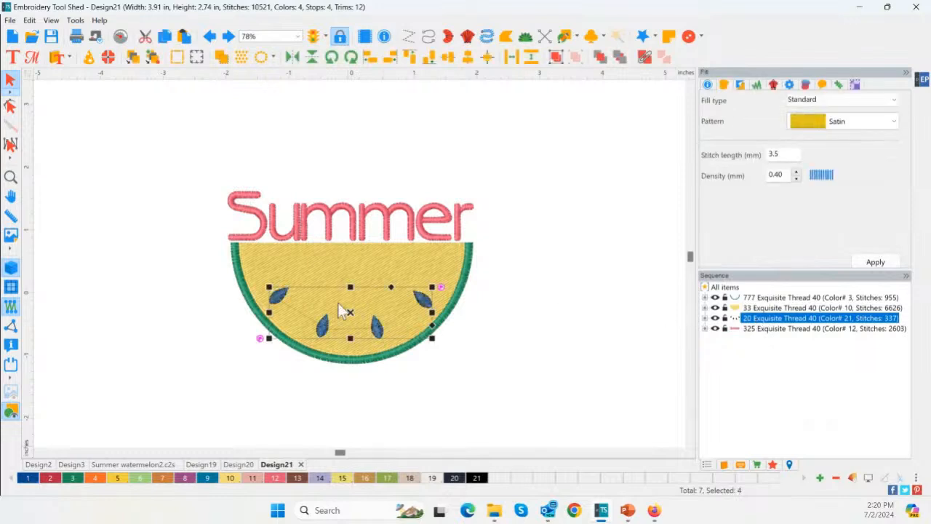
{"action": "left_click", "coordinate": [574, 56]}
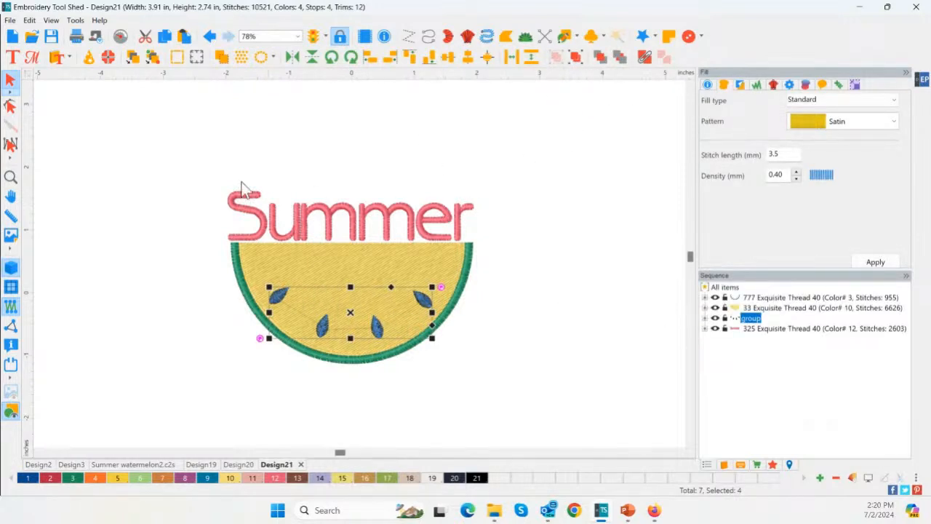
Center the lettering, yellow fill, green rind and seed group horizontally with one another
{"action": "left_click_drag", "start_coordinate": [411, 403], "coordinate": [545, 446]}
{"action": "left_click_drag", "start_coordinate": [178, 151], "coordinate": [585, 442]}
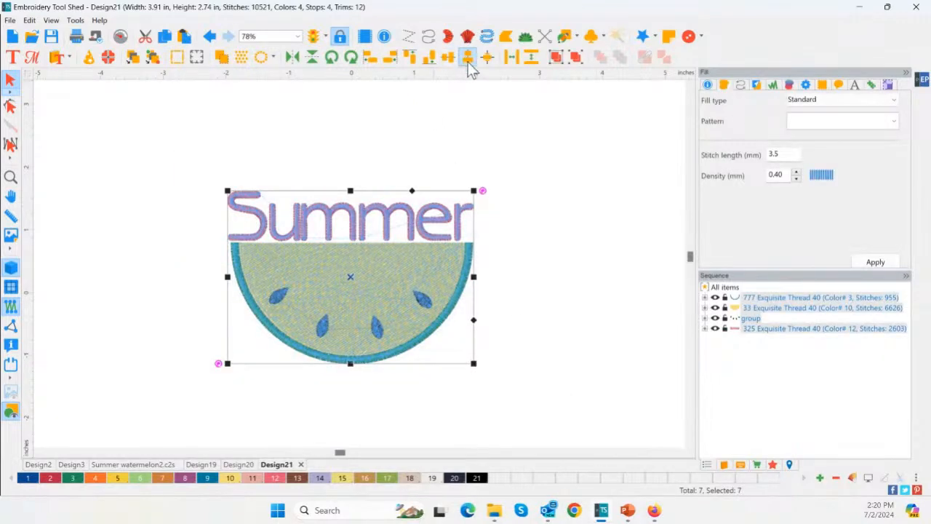
{"action": "left_click", "coordinate": [468, 58]}
{"action": "left_click", "coordinate": [553, 211]}
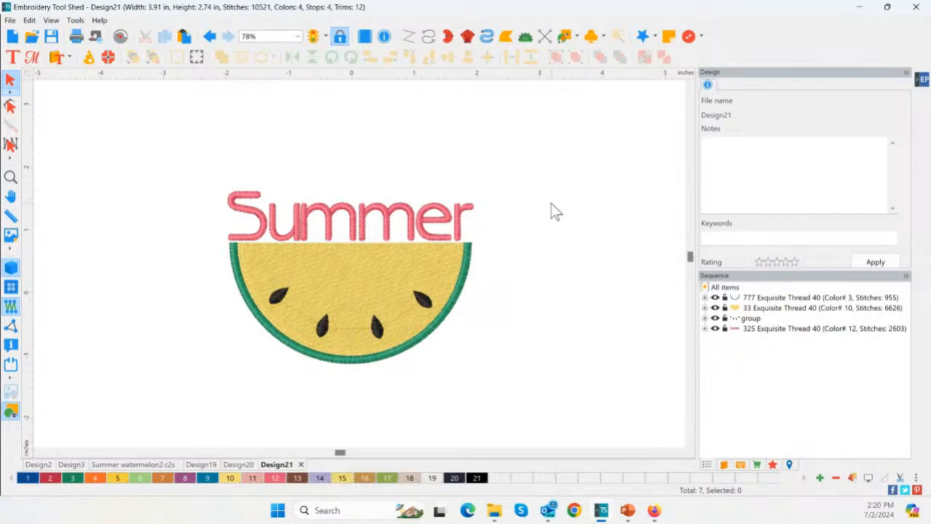
{"action": "scroll", "coordinate": [532, 244], "scroll_direction": "up", "scroll_amount": 3}
{"action": "left_click", "coordinate": [365, 266]}
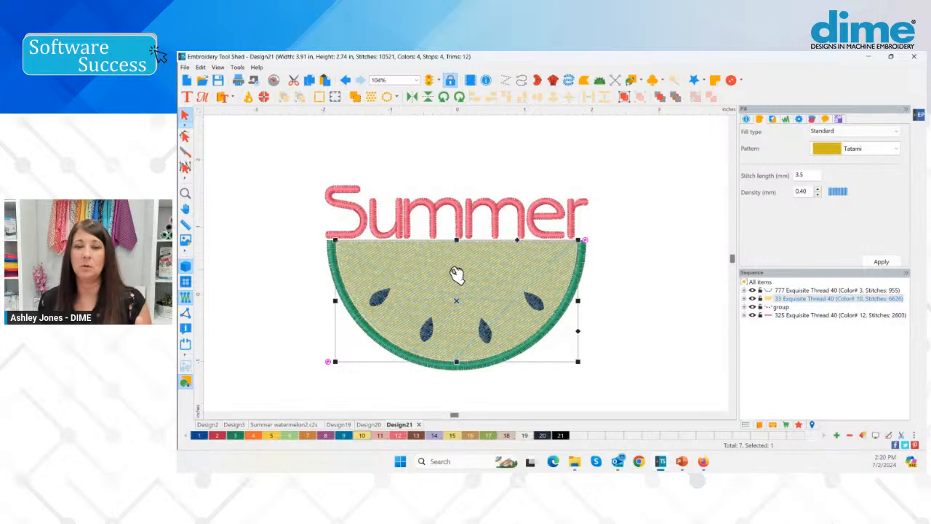
{"action": "left_click", "coordinate": [615, 270]}
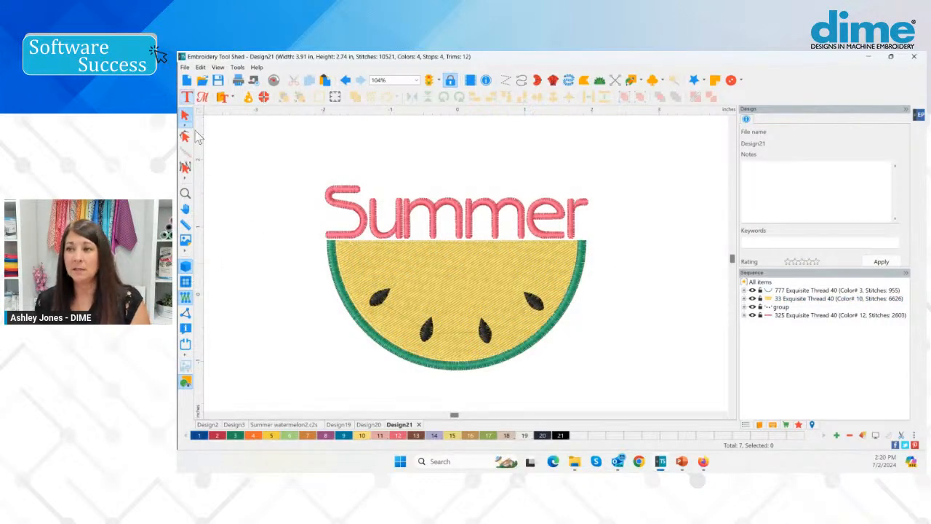
{"action": "left_click", "coordinate": [186, 194]}
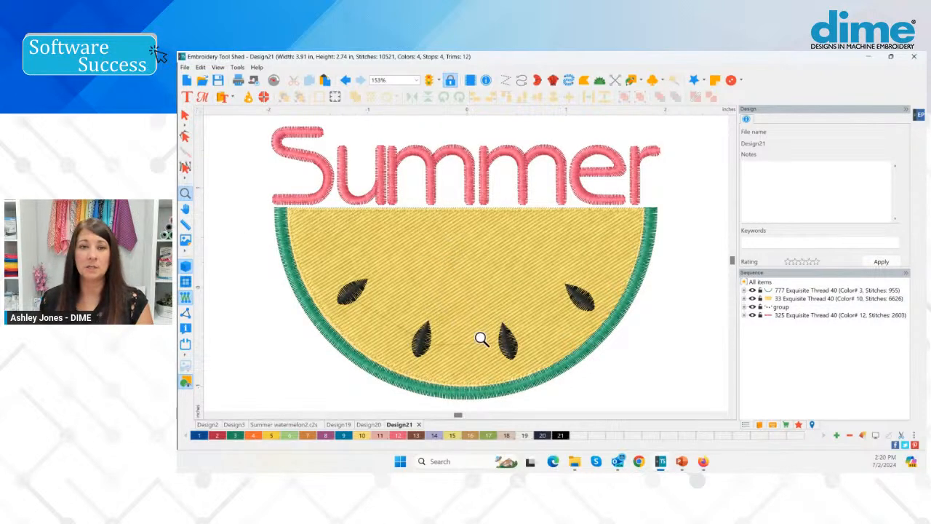
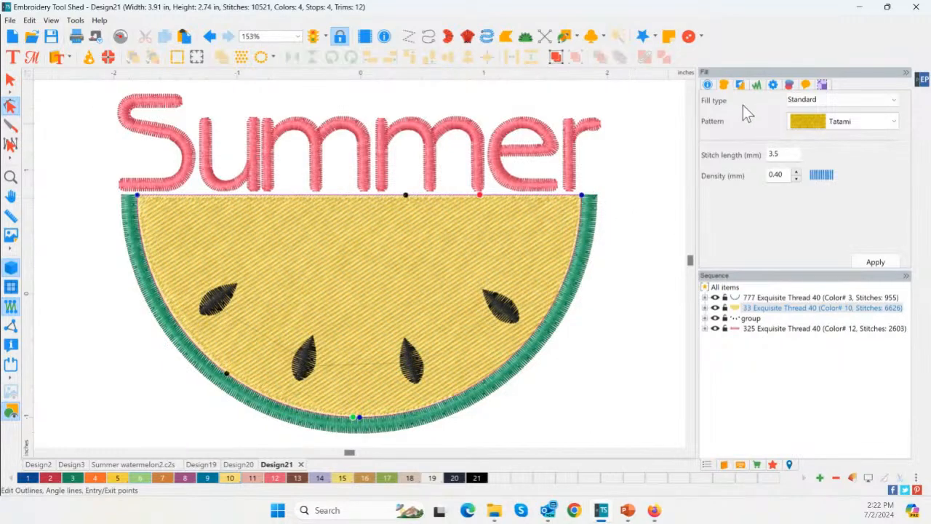
Widen the yellow fill by moving both outline corner nodes on its flat edge slightly outward beneath the green rind
{"action": "left_click_drag", "start_coordinate": [581, 196], "coordinate": [585, 196]}
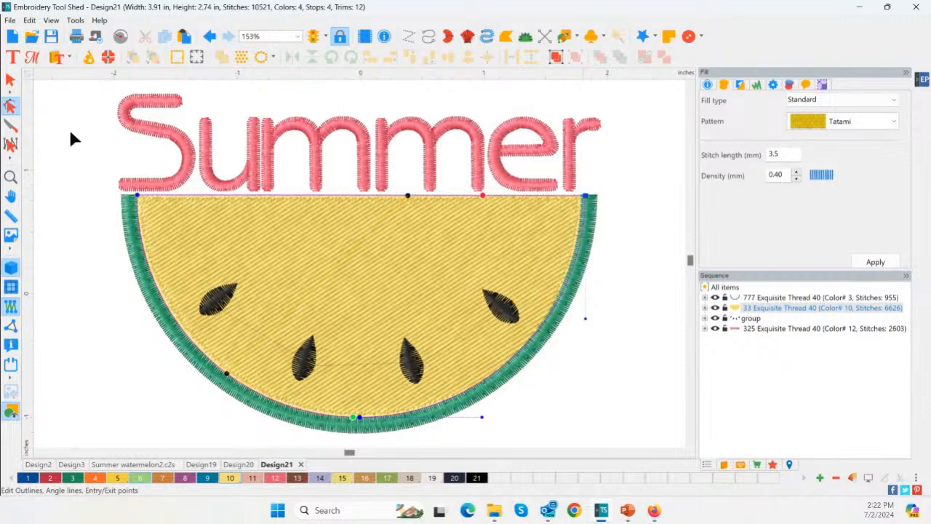
{"action": "left_click", "coordinate": [137, 196]}
{"action": "left_click_drag", "start_coordinate": [137, 196], "coordinate": [135, 196]}
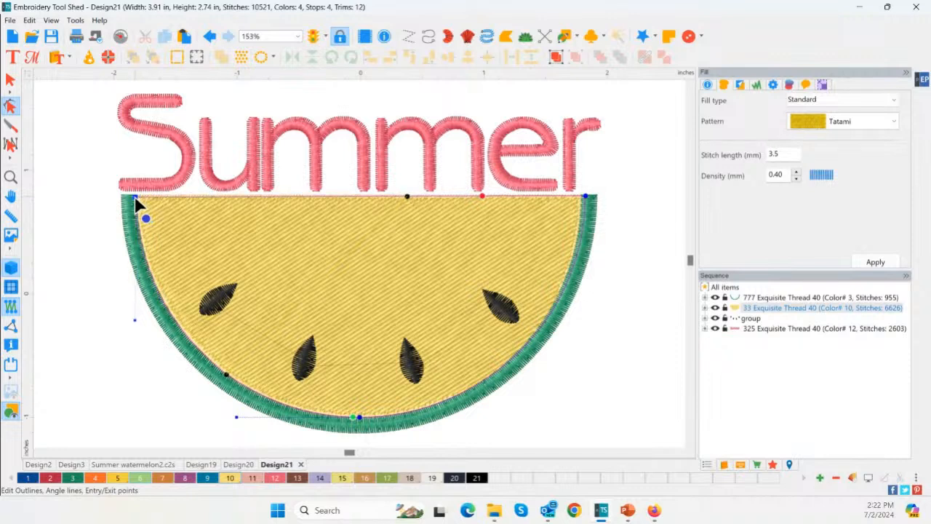
{"action": "left_click", "coordinate": [61, 182]}
{"action": "left_click", "coordinate": [61, 182]}
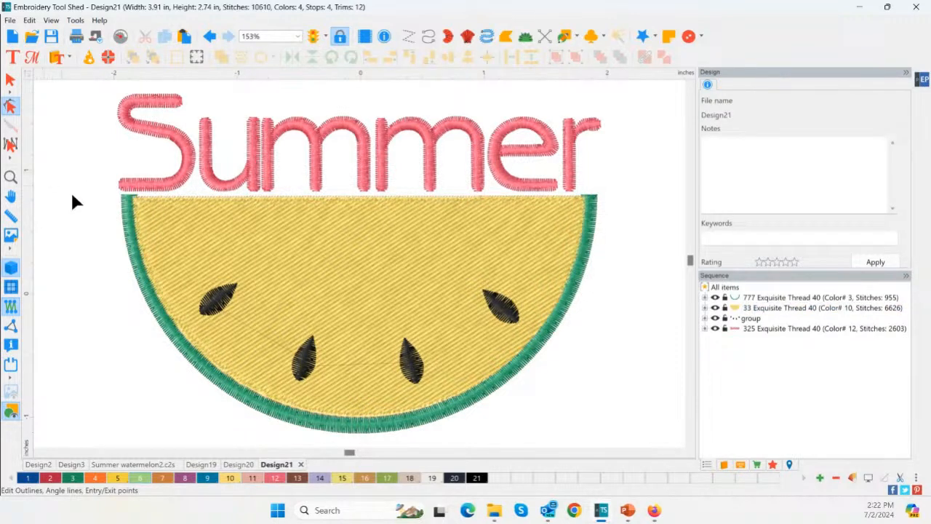
Move the green satin rind to the end of the stitching sequence so it sews on top of the yellow fill
{"action": "left_click", "coordinate": [128, 251]}
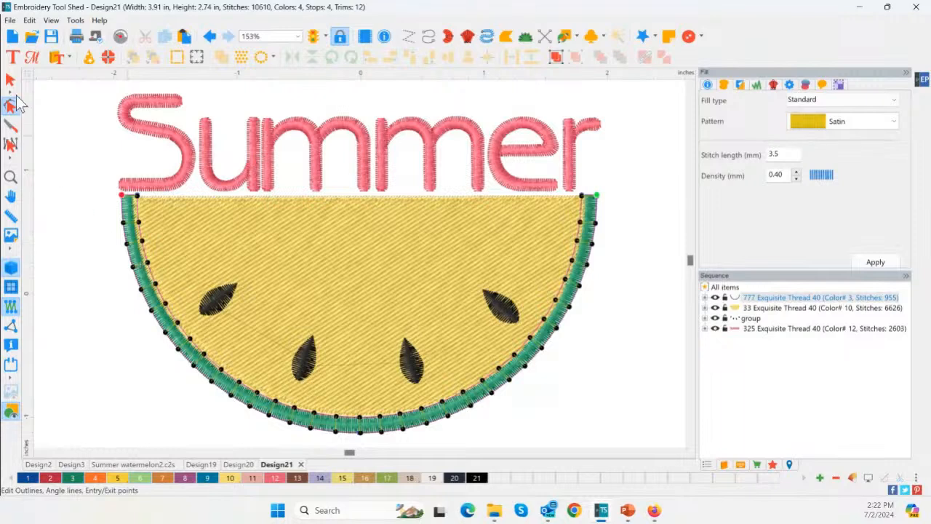
{"action": "left_click", "coordinate": [11, 81]}
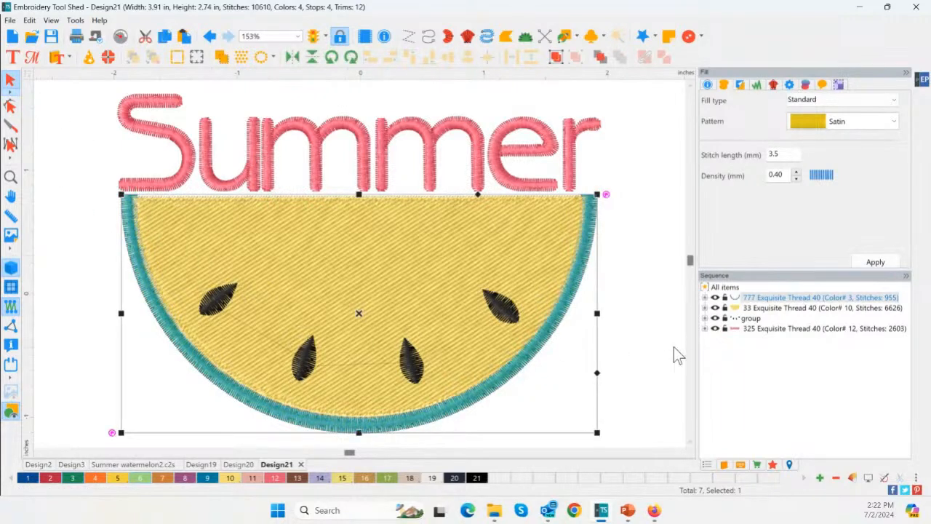
{"action": "left_click", "coordinate": [600, 57]}
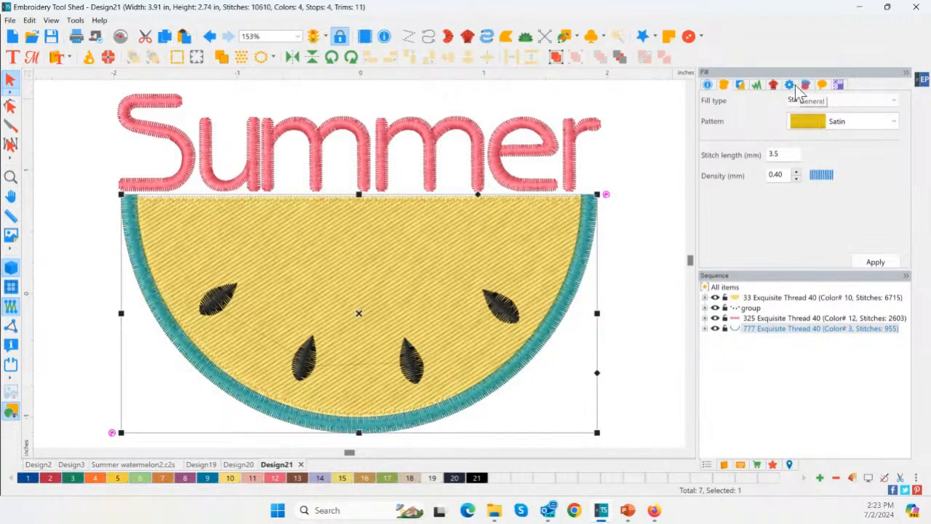
Check which pull compensation types are available for the green rind, leaving its setting as it is
{"action": "left_click", "coordinate": [757, 84]}
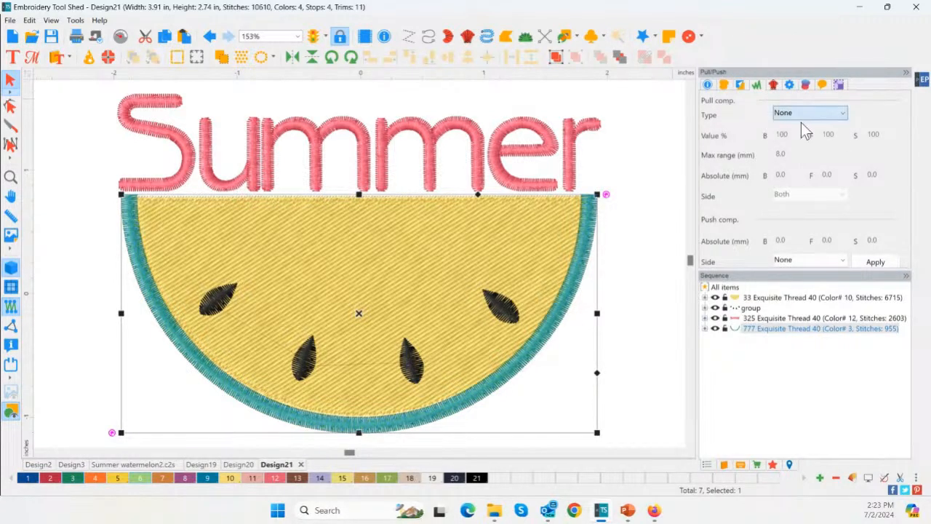
{"action": "left_click", "coordinate": [780, 111]}
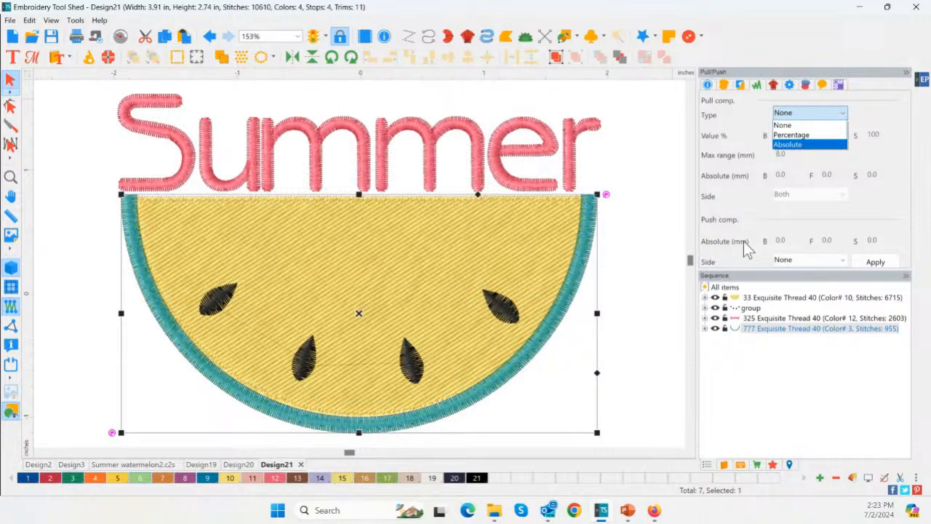
{"action": "left_click", "coordinate": [652, 223]}
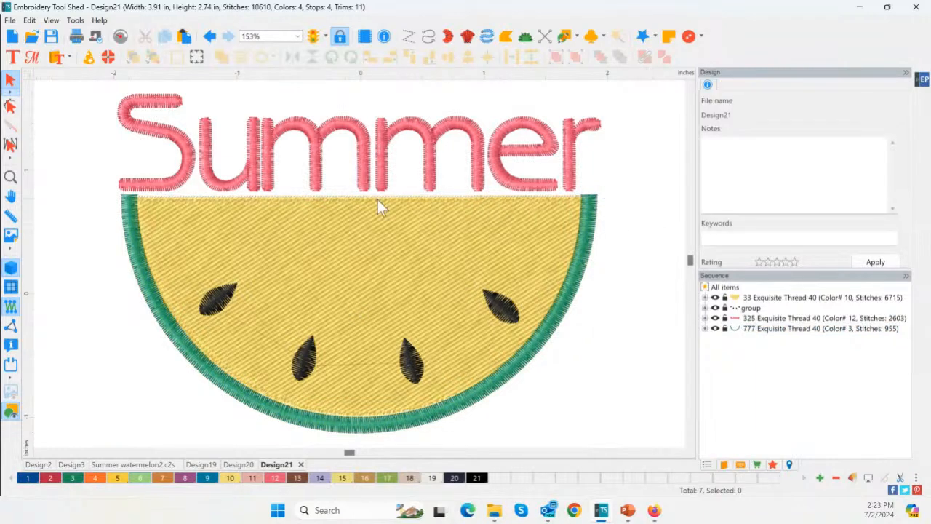
Run Click2Stitch on the entire design and choose Knit Light (jersey, Onsie, T-Shirt) as the fabric type
{"action": "scroll", "coordinate": [94, 106], "scroll_direction": "down", "scroll_amount": 2}
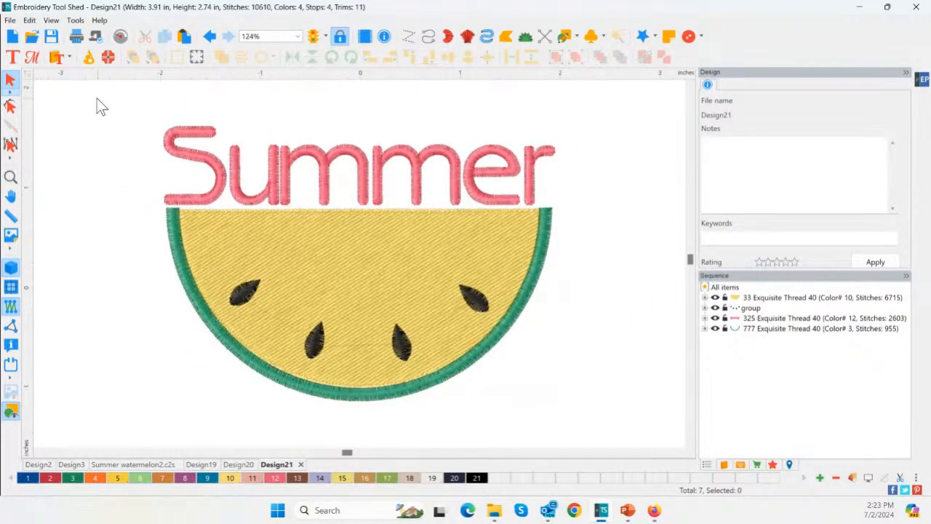
{"action": "left_click_drag", "start_coordinate": [97, 98], "coordinate": [632, 414]}
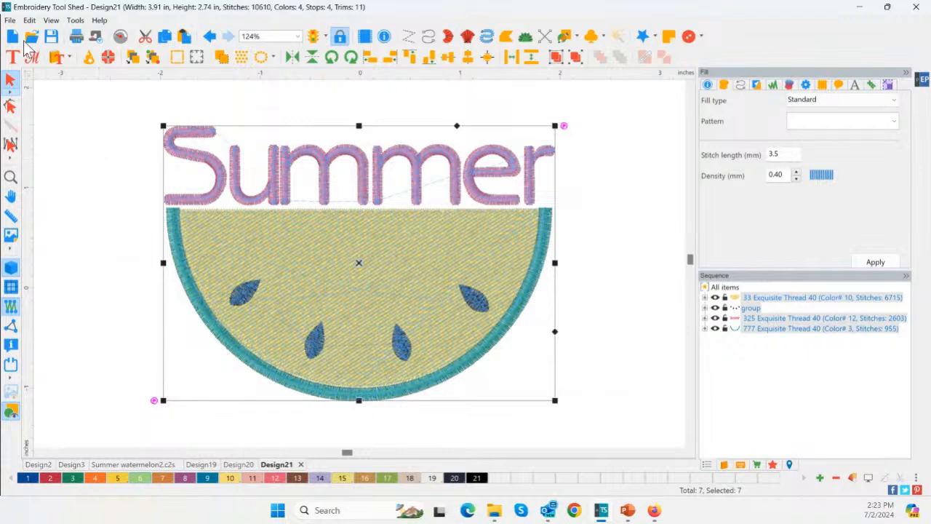
{"action": "left_click", "coordinate": [10, 21]}
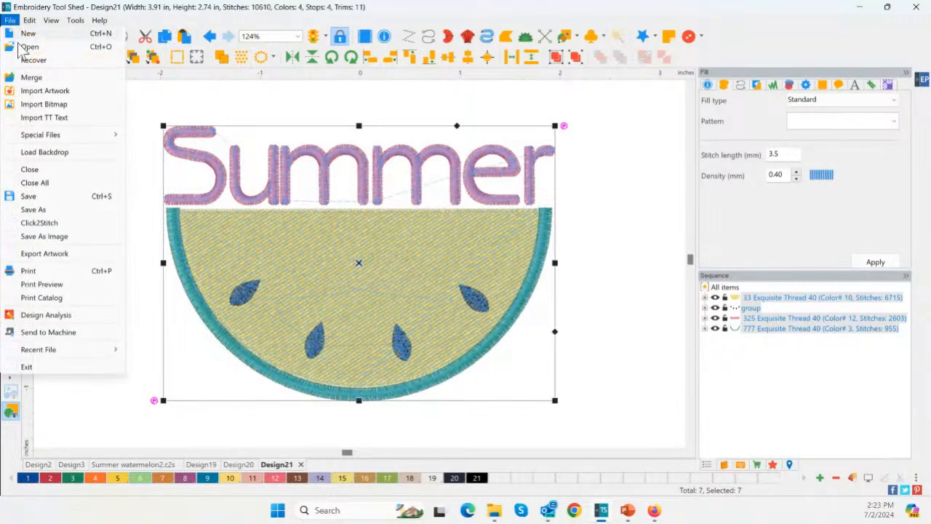
{"action": "left_click", "coordinate": [66, 225]}
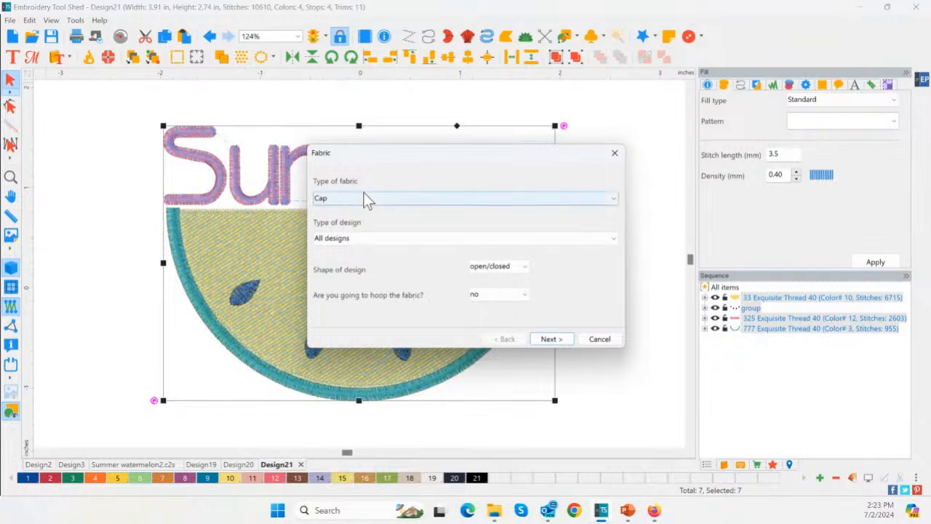
{"action": "left_click", "coordinate": [339, 200]}
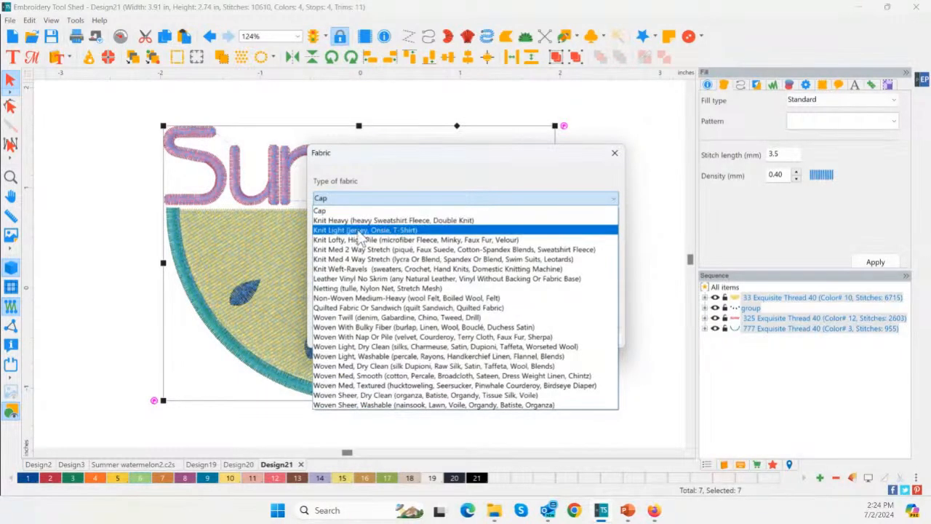
{"action": "left_click", "coordinate": [340, 230]}
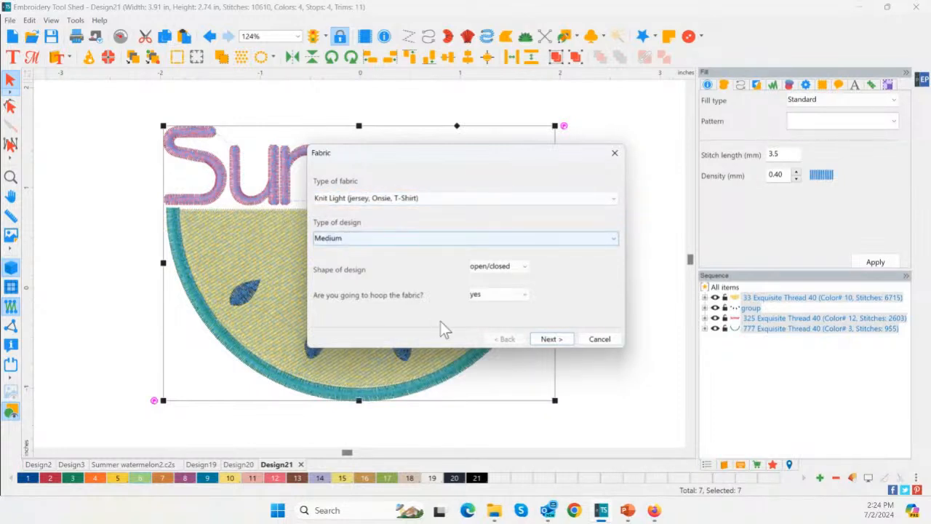
{"action": "left_click", "coordinate": [555, 340]}
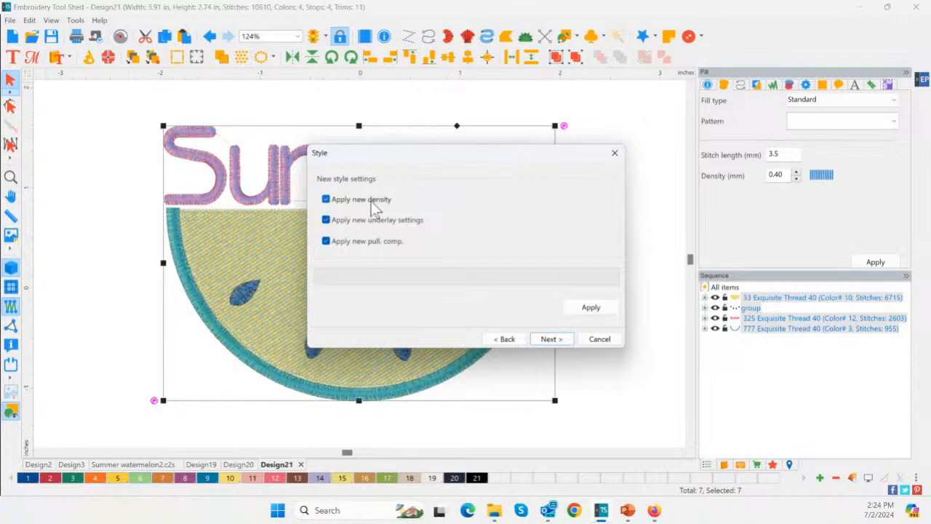
Apply the new density, underlay and pull compensation settings to the design and finish the fabric wizard
{"action": "key", "text": "ctrl"}
{"action": "key", "text": "ctrl"}
{"action": "key", "text": "ctrl"}
{"action": "key", "text": "ctrl"}
{"action": "key", "text": "ctrl"}
{"action": "left_click", "coordinate": [595, 307]}
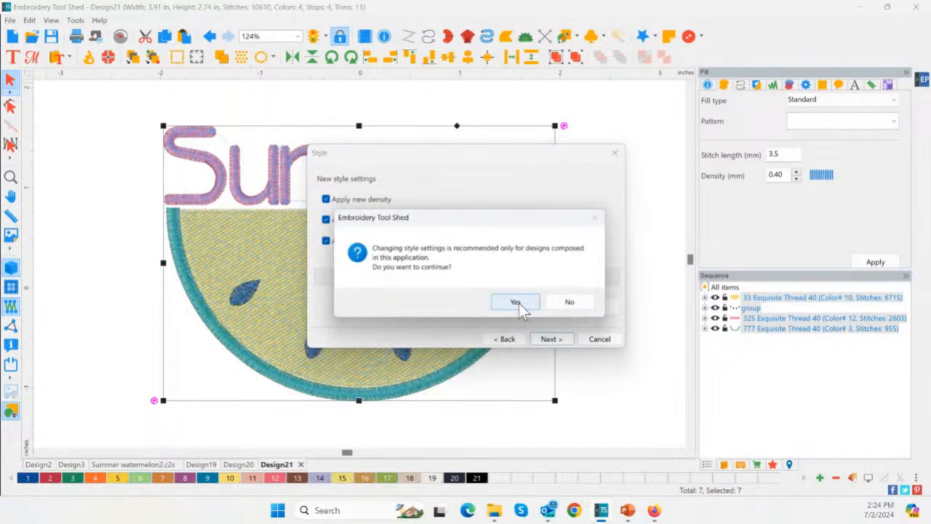
{"action": "left_click", "coordinate": [520, 302]}
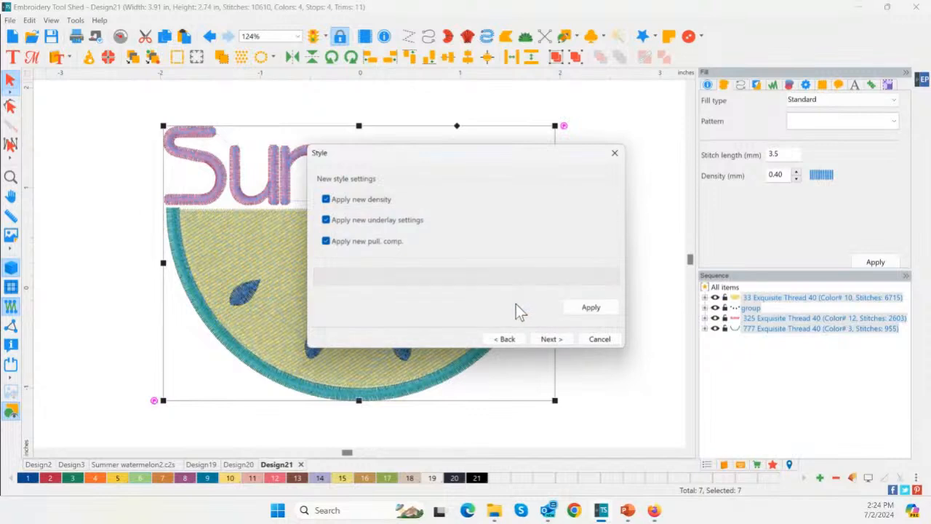
{"action": "left_click", "coordinate": [556, 340]}
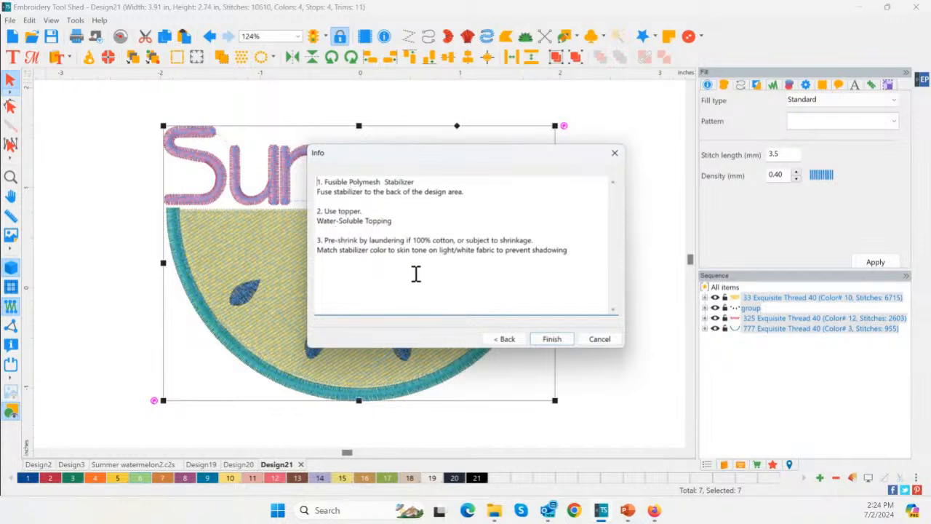
{"action": "left_click", "coordinate": [550, 339]}
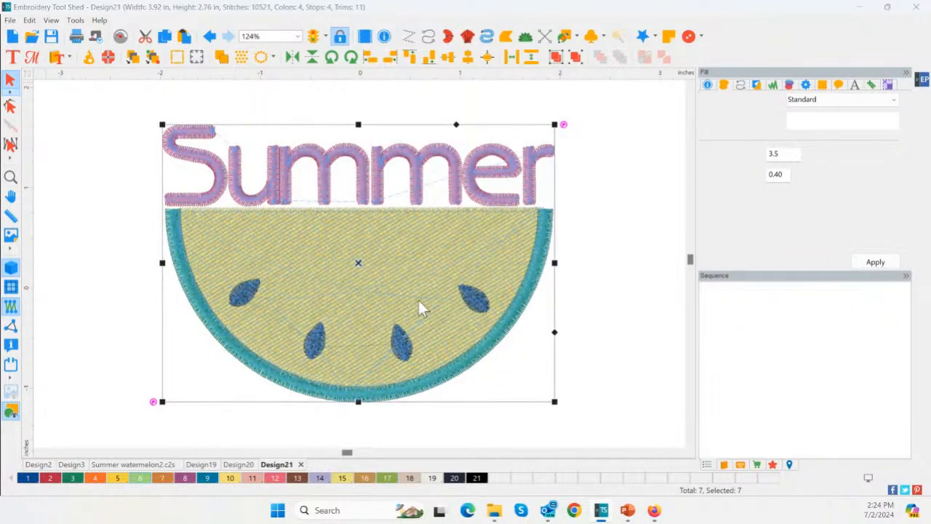
Examine the adjusted stitches and settings of the yellow fill and the "Summer" lettering
{"action": "left_click", "coordinate": [395, 285]}
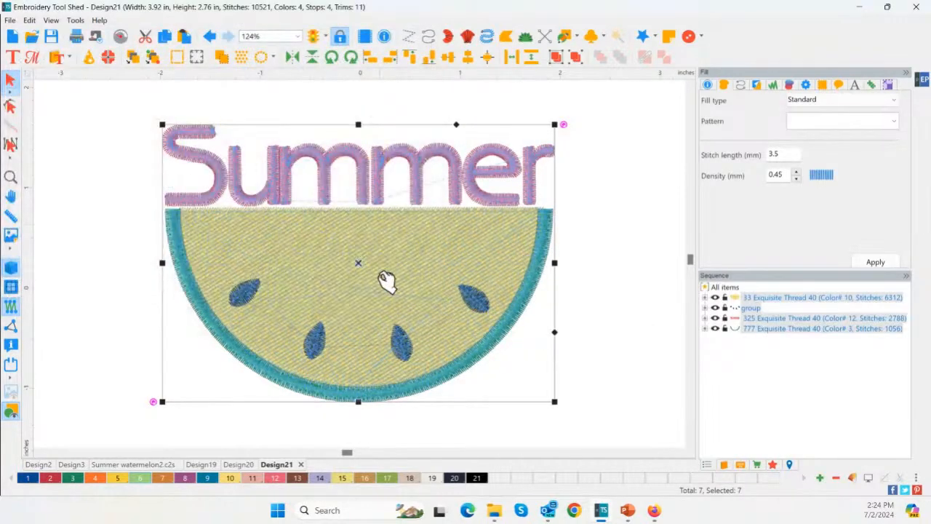
{"action": "left_click", "coordinate": [367, 259]}
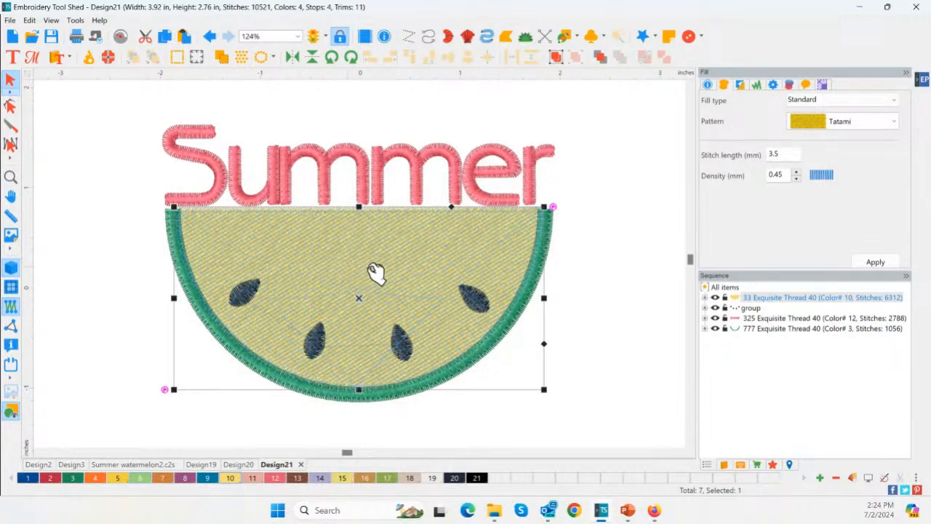
{"action": "left_click", "coordinate": [590, 274]}
{"action": "left_click", "coordinate": [505, 255]}
{"action": "left_click", "coordinate": [622, 223]}
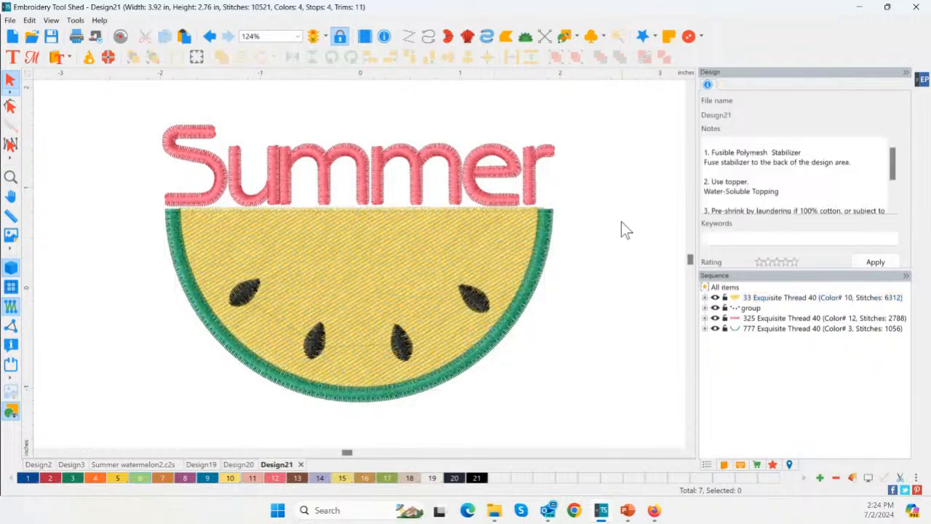
{"action": "left_click", "coordinate": [291, 195]}
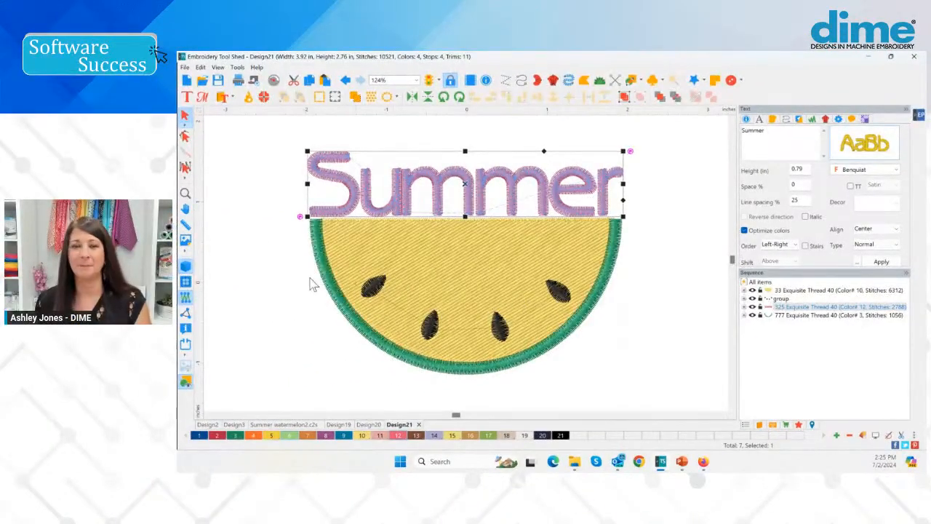
{"action": "left_click", "coordinate": [295, 243]}
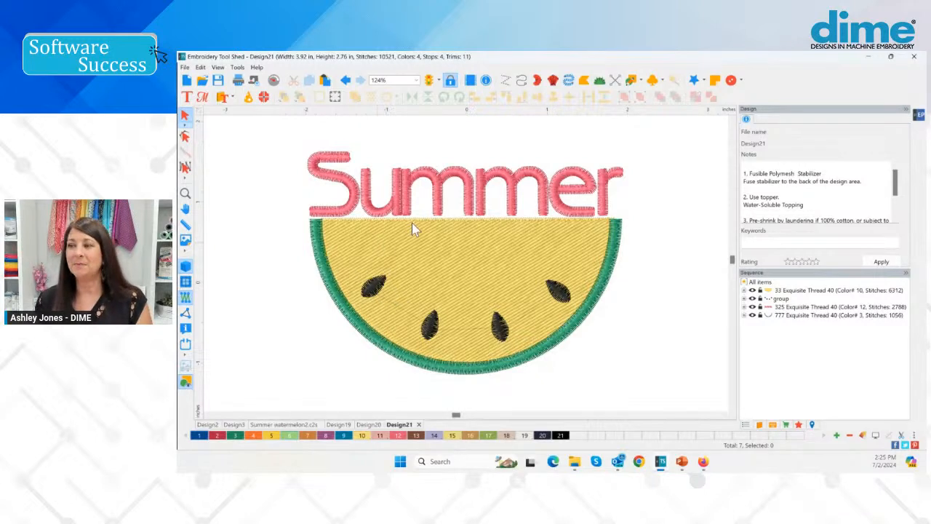
{"action": "left_click", "coordinate": [371, 188]}
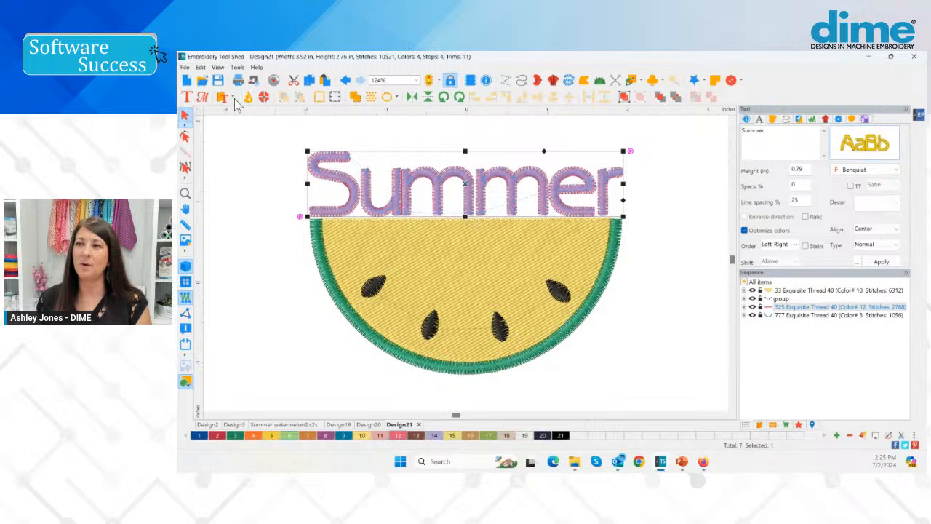
Create a new design and draw a circular ellipse artwork outline about 2.03 in wide near the centre
{"action": "left_click", "coordinate": [186, 81]}
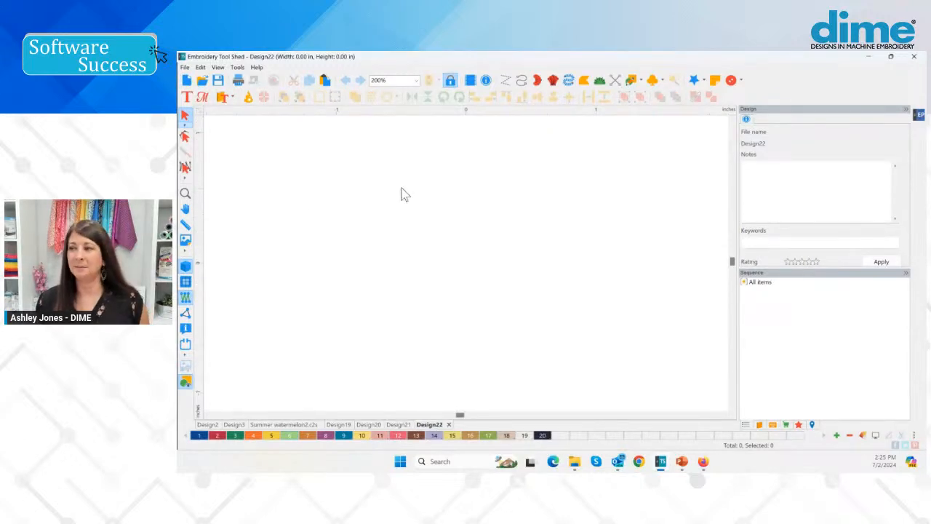
{"action": "left_click", "coordinate": [640, 81]}
{"action": "left_click", "coordinate": [663, 115]}
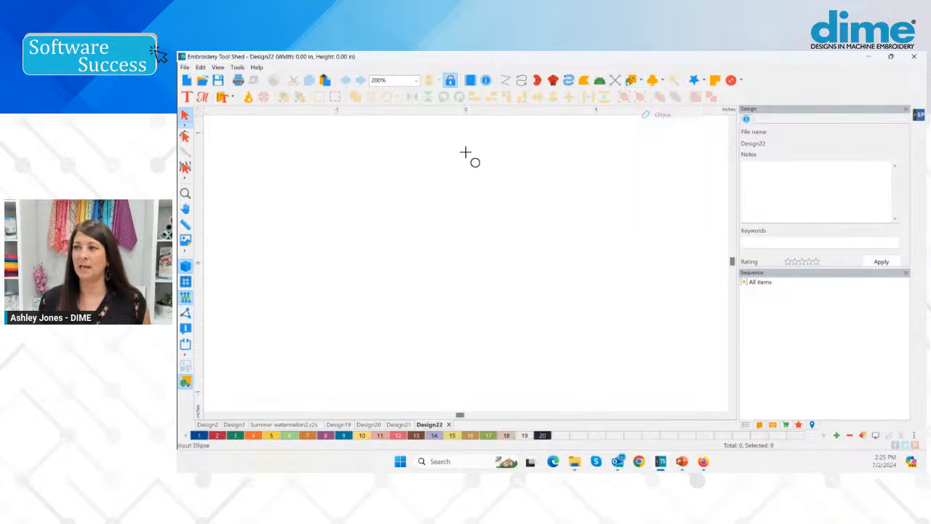
{"action": "left_click_drag", "start_coordinate": [332, 149], "coordinate": [595, 407]}
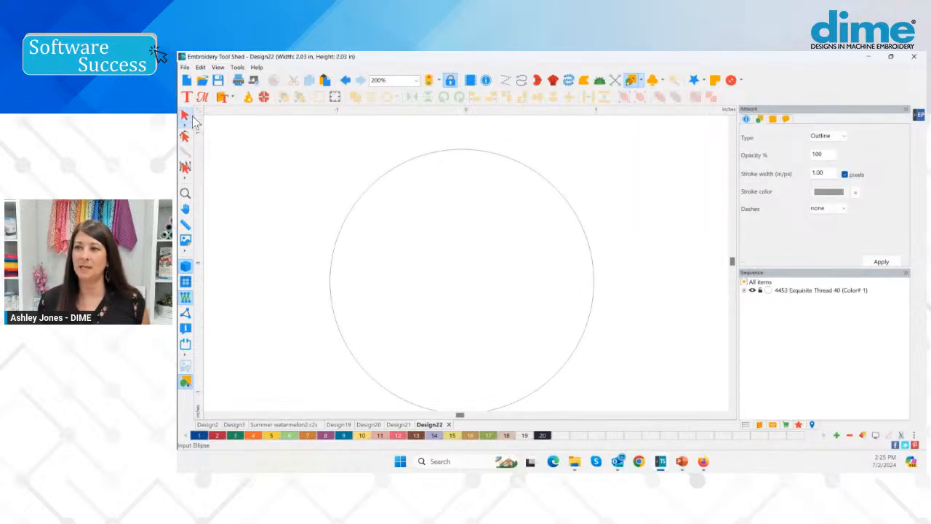
{"action": "left_click", "coordinate": [186, 115]}
Resize the circle to 3.85 in wide with its aspect ratio maintained
{"action": "left_click", "coordinate": [799, 120]}
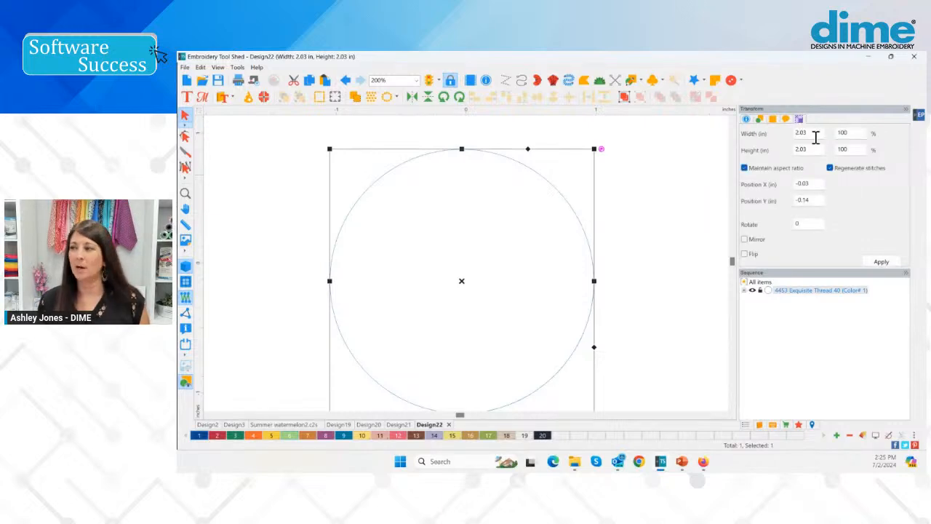
{"action": "left_click_drag", "start_coordinate": [815, 136], "coordinate": [773, 135]}
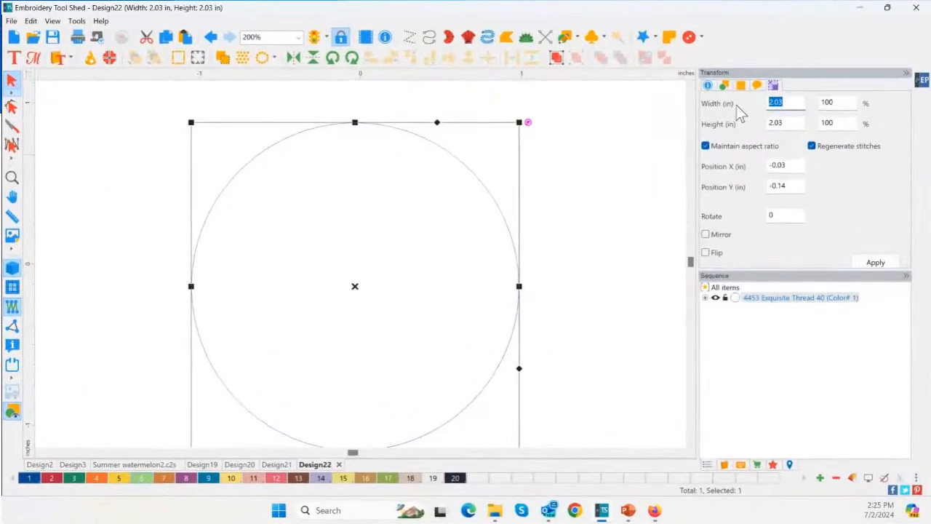
{"action": "type", "text": "3.85"}
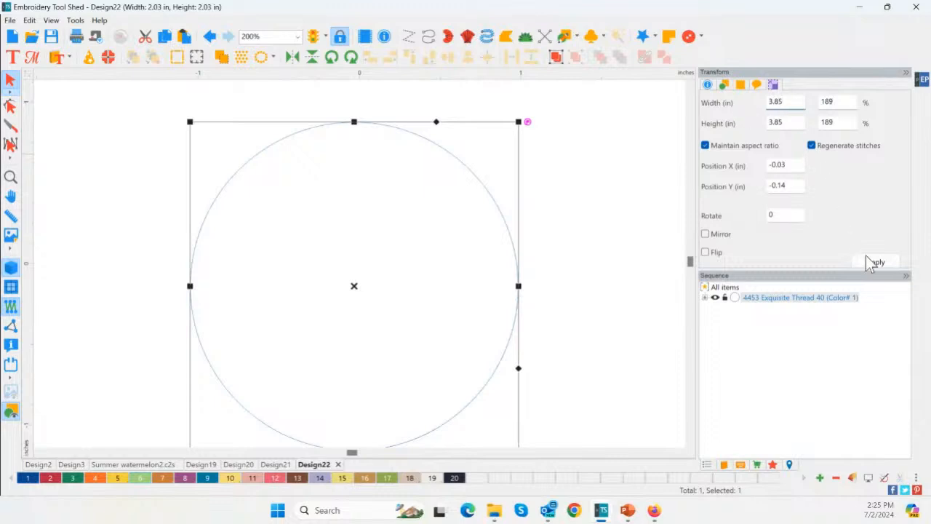
{"action": "left_click", "coordinate": [870, 262]}
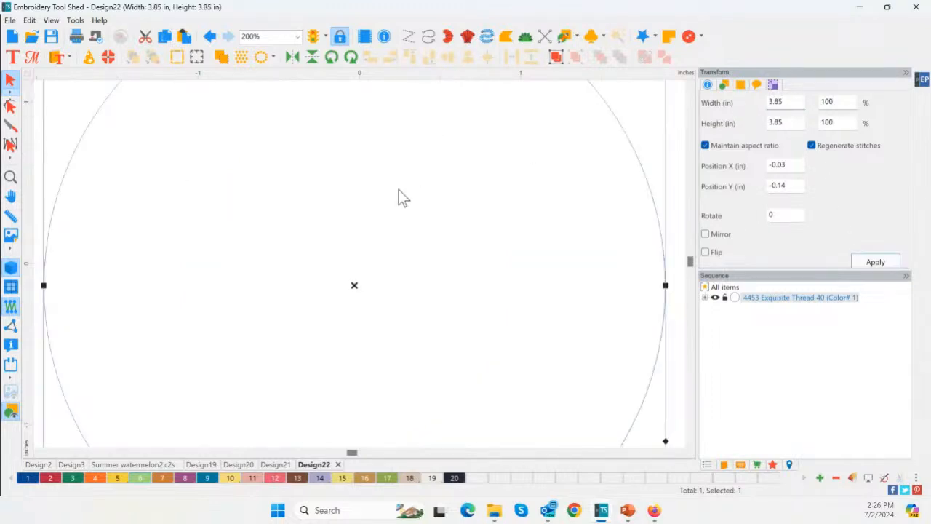
Split the circle outline at its leftmost and rightmost points into an upper and a lower half circle
{"action": "double_click", "coordinate": [12, 181]}
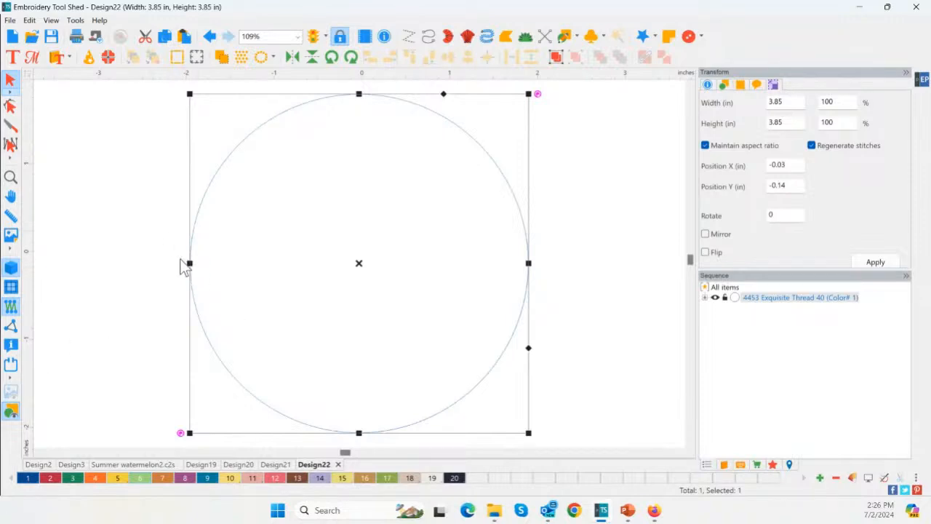
{"action": "left_click", "coordinate": [11, 106]}
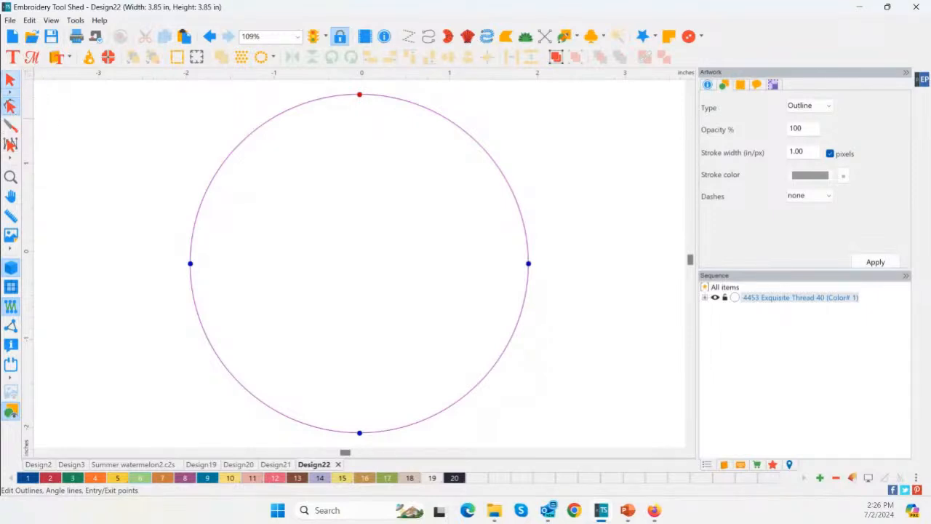
{"action": "left_click", "coordinate": [189, 264]}
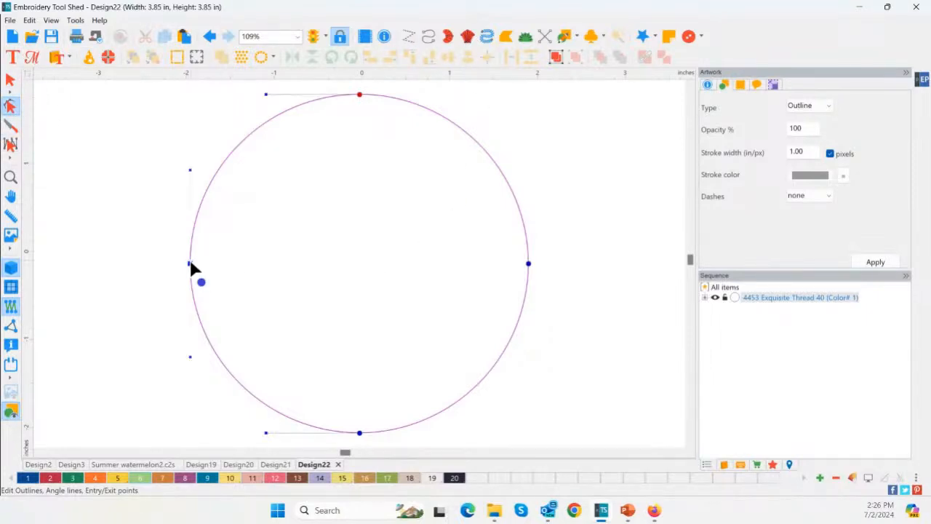
{"action": "right_click", "coordinate": [191, 267]}
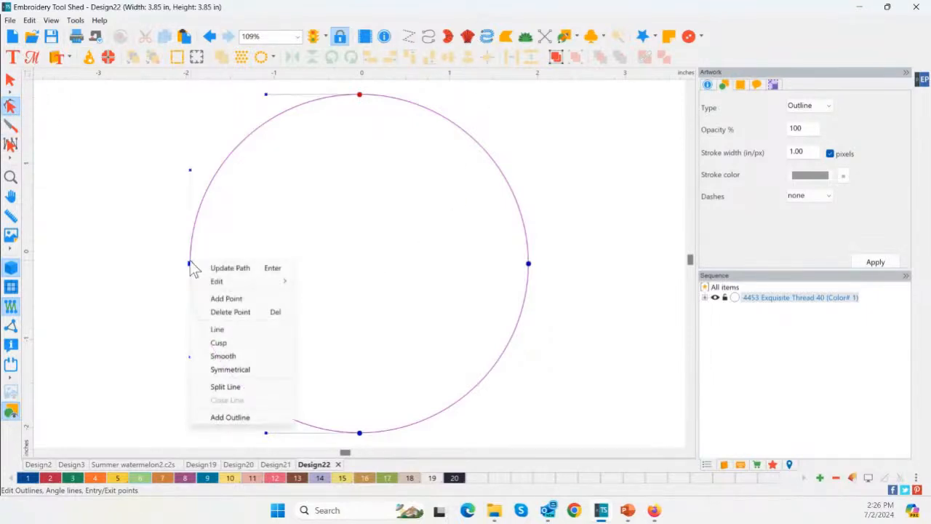
{"action": "left_click", "coordinate": [232, 385]}
{"action": "left_click", "coordinate": [529, 264]}
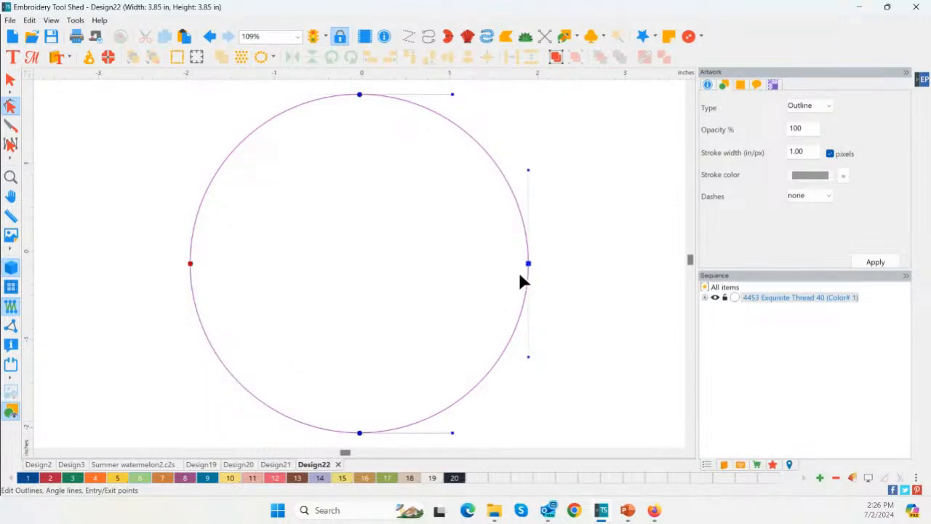
{"action": "right_click", "coordinate": [529, 265]}
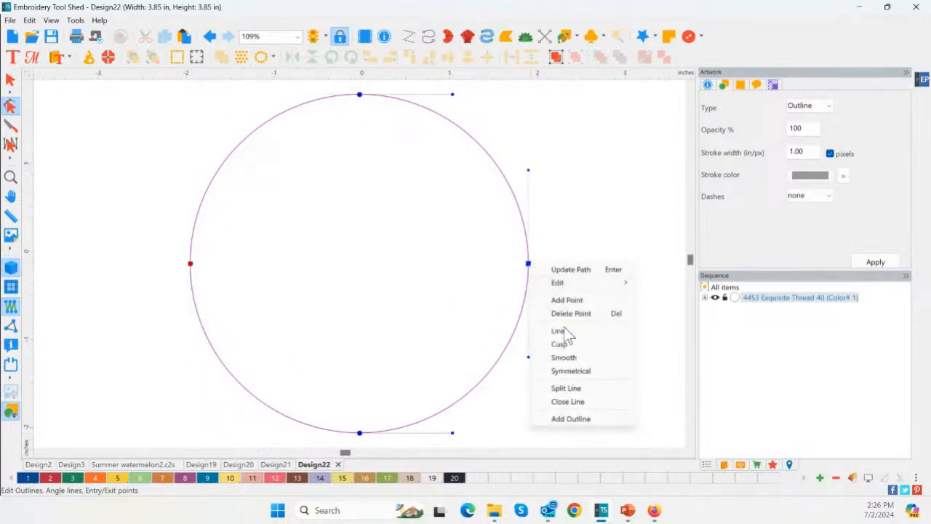
{"action": "left_click", "coordinate": [568, 388]}
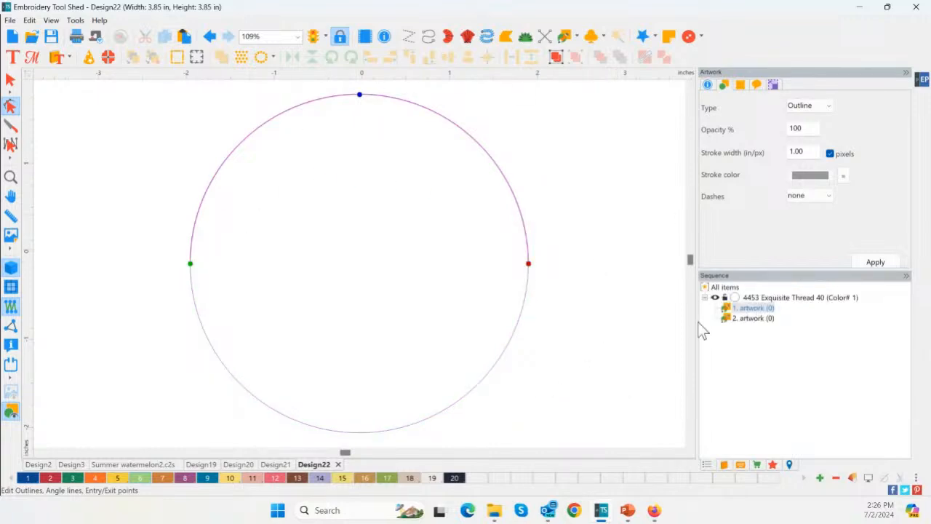
Flip the upper half circle vertically and resize it to 3.5 in wide with its aspect ratio maintained
{"action": "left_click", "coordinate": [12, 78]}
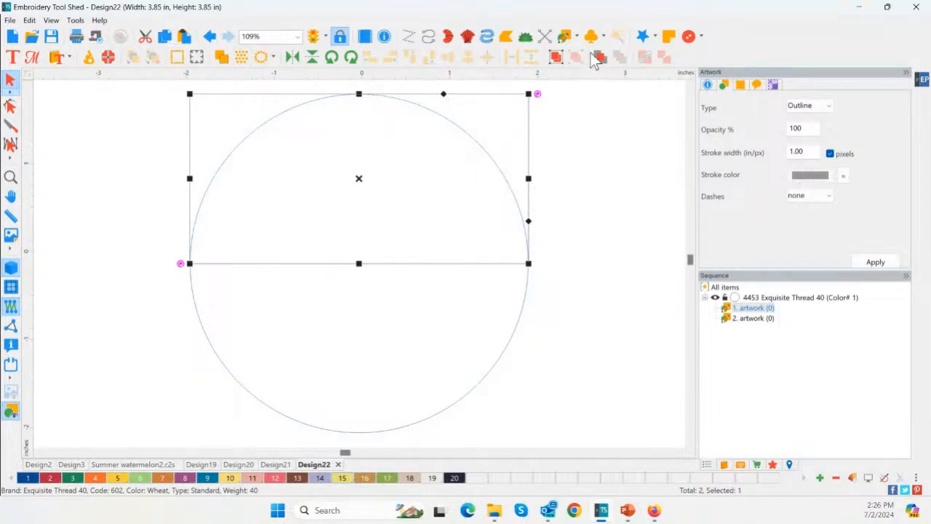
{"action": "left_click", "coordinate": [313, 58]}
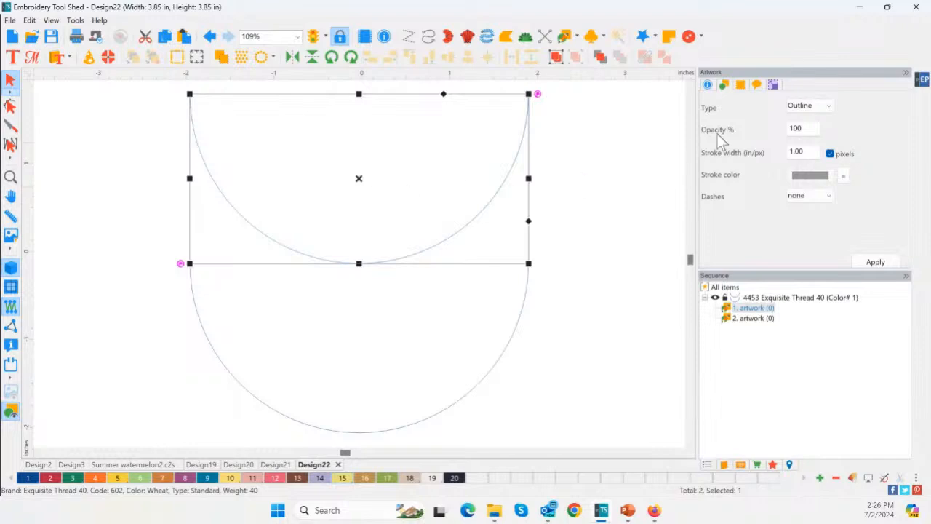
{"action": "left_click", "coordinate": [774, 85]}
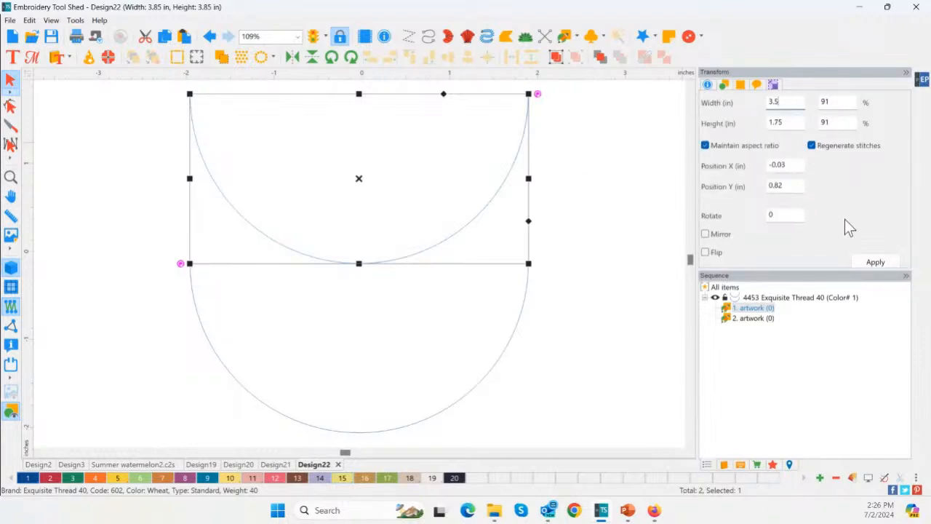
{"action": "left_click", "coordinate": [875, 262]}
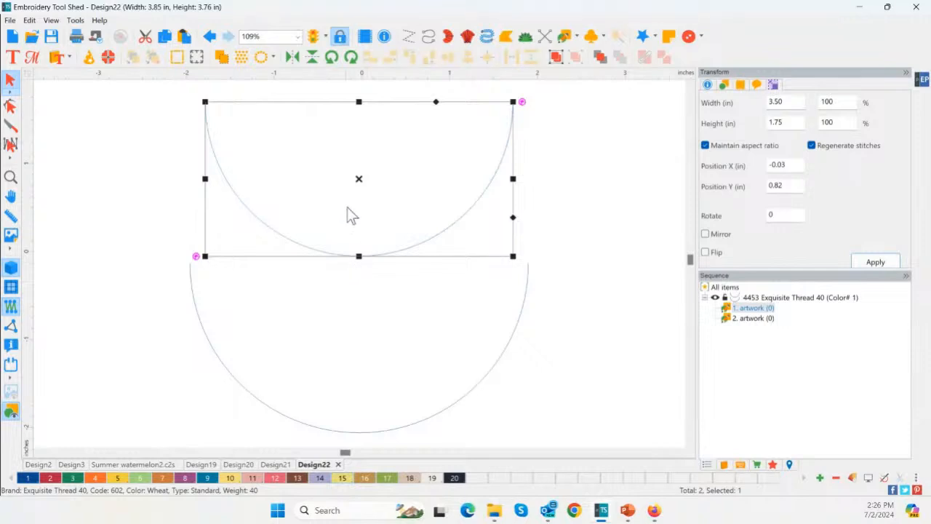
Change the artwork type of both half circles to Fill
{"action": "left_click", "coordinate": [401, 429], "text": "shift"}
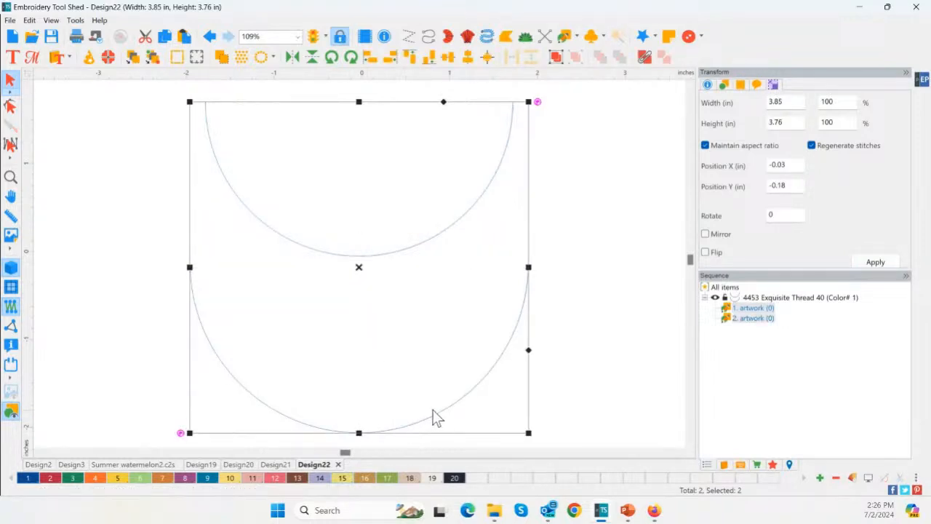
{"action": "left_click", "coordinate": [724, 86]}
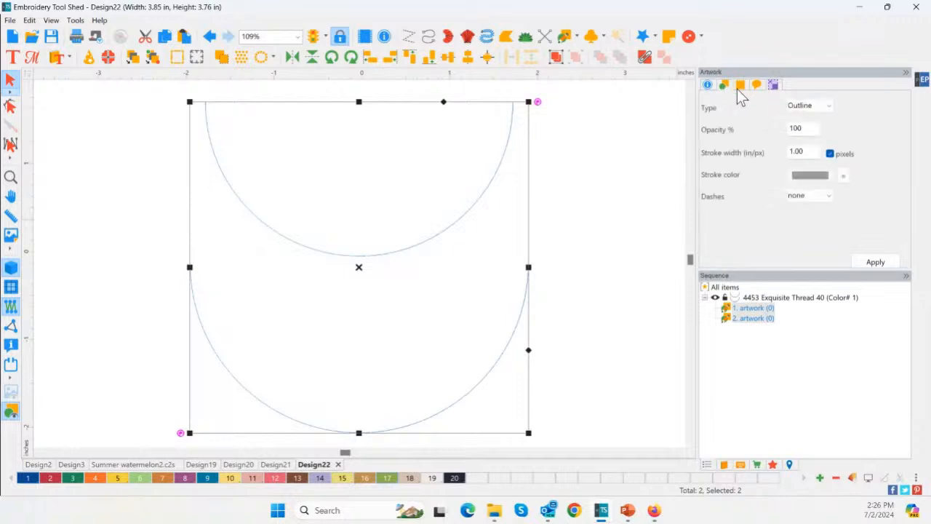
{"action": "left_click", "coordinate": [813, 107]}
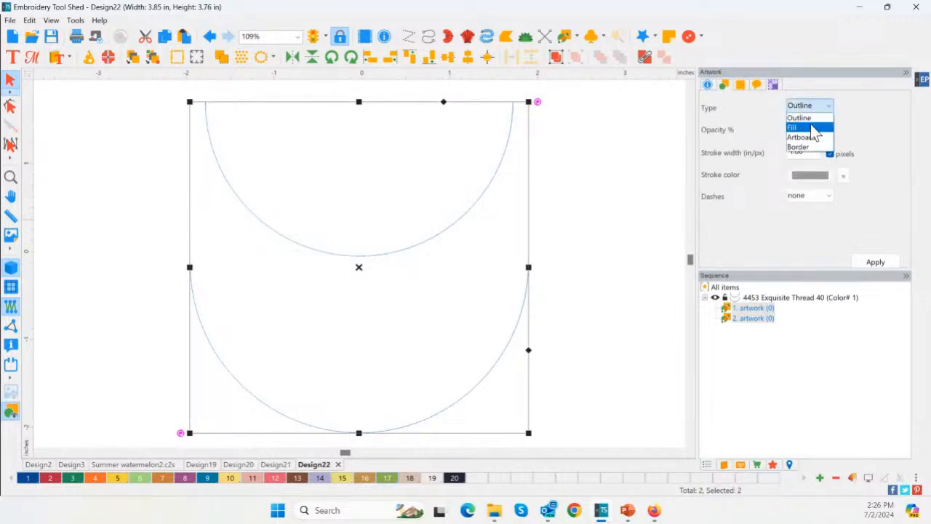
{"action": "left_click", "coordinate": [811, 127]}
{"action": "left_click", "coordinate": [875, 264]}
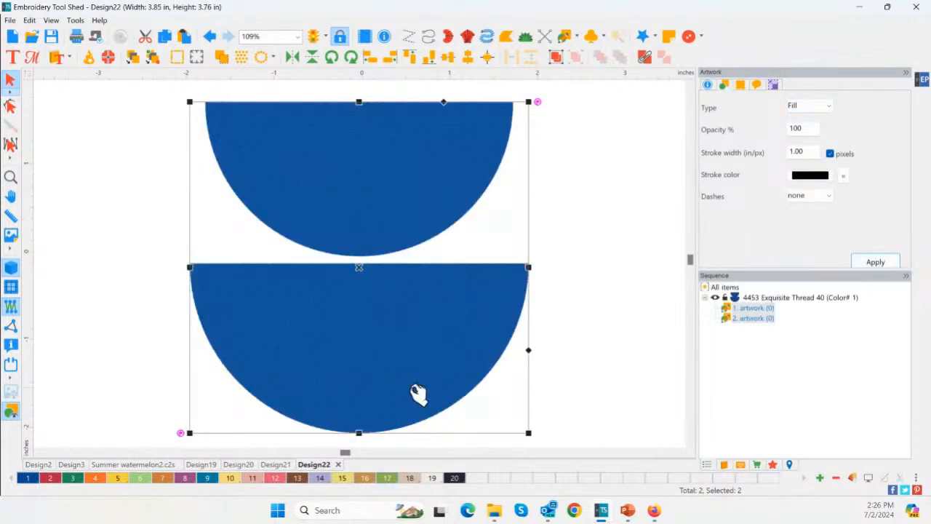
Colour the lower, larger half circle light green (color 6) and the upper, smaller one pink (color 11)
{"action": "left_click", "coordinate": [189, 325]}
{"action": "left_click", "coordinate": [216, 340]}
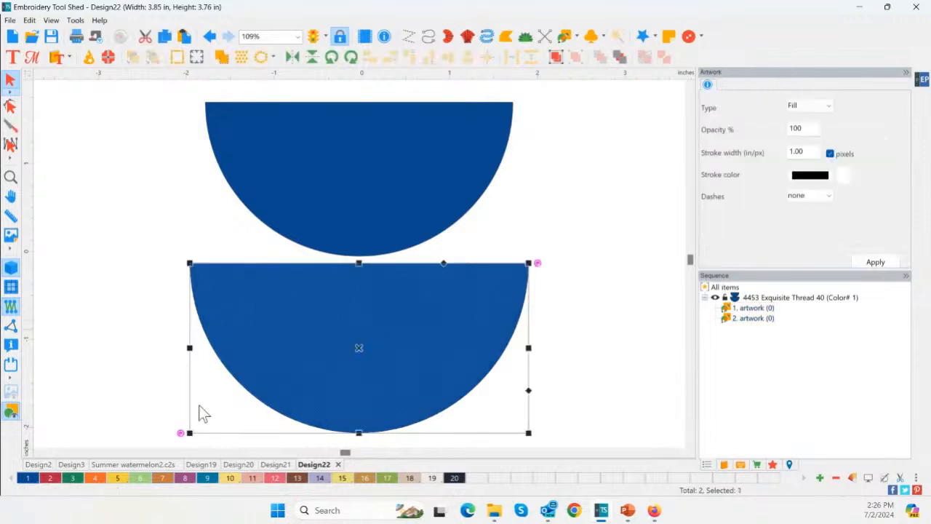
{"action": "left_click", "coordinate": [143, 480]}
{"action": "left_click", "coordinate": [299, 194]}
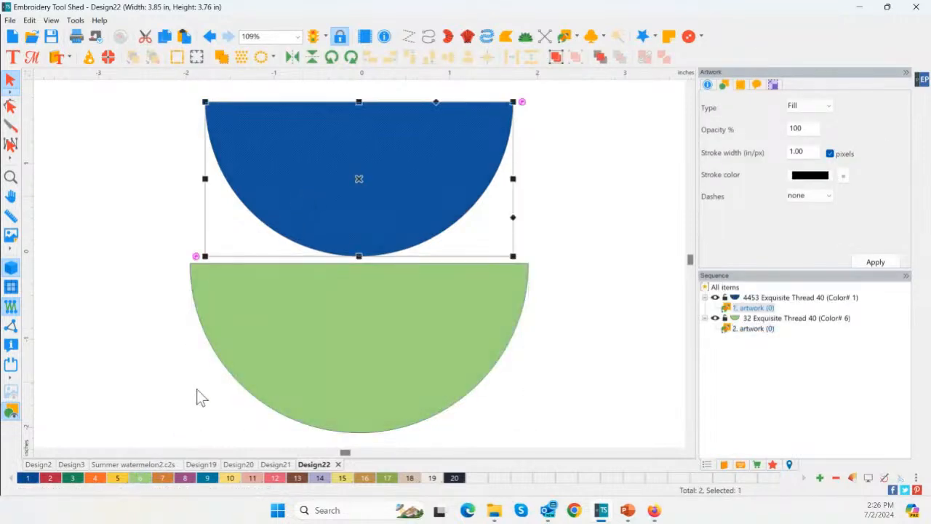
{"action": "left_click", "coordinate": [254, 478]}
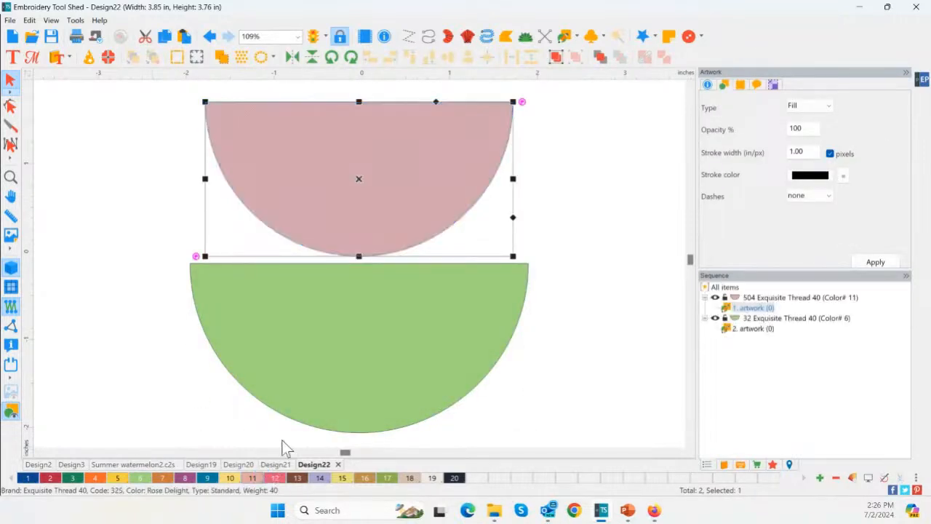
Align both half circles along their top edges and place the pink one in front of the green one
{"action": "key", "text": "ctrl+a"}
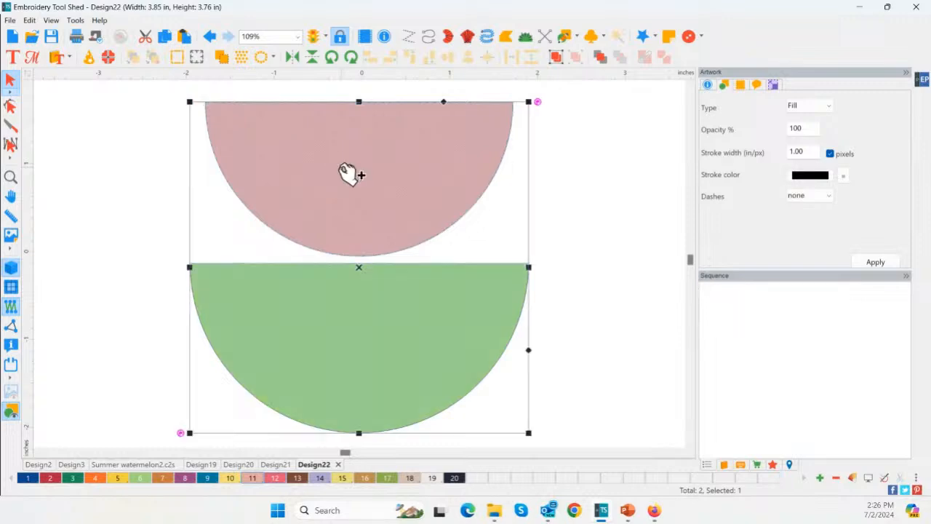
{"action": "left_click", "coordinate": [412, 59]}
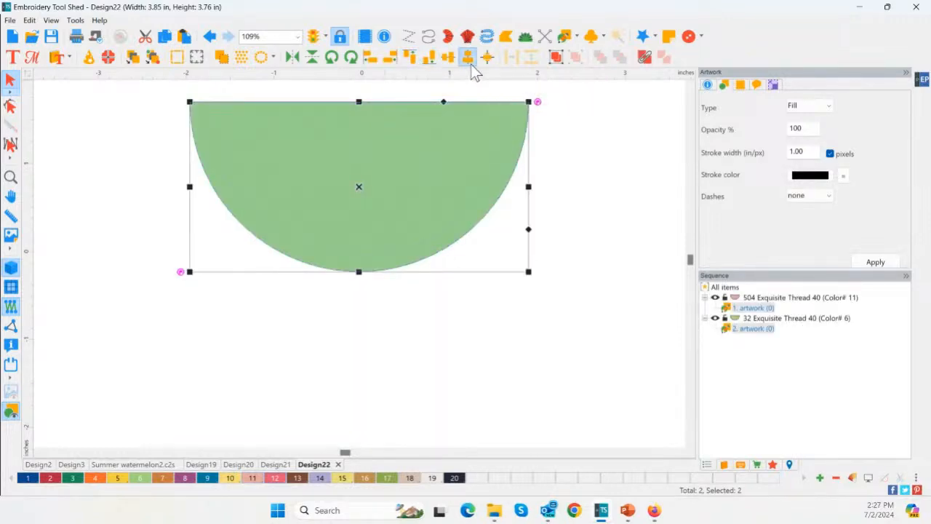
{"action": "left_click", "coordinate": [757, 298]}
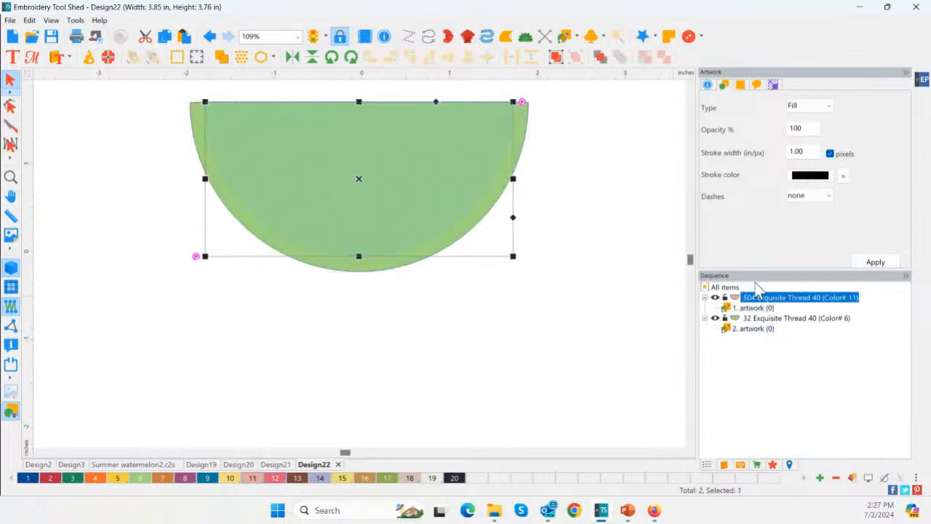
{"action": "left_click", "coordinate": [601, 58]}
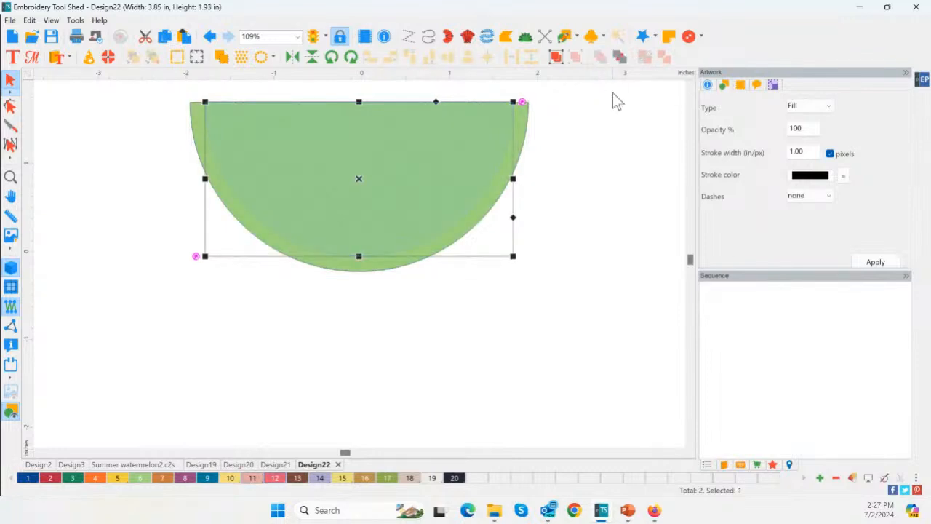
{"action": "left_click", "coordinate": [623, 207]}
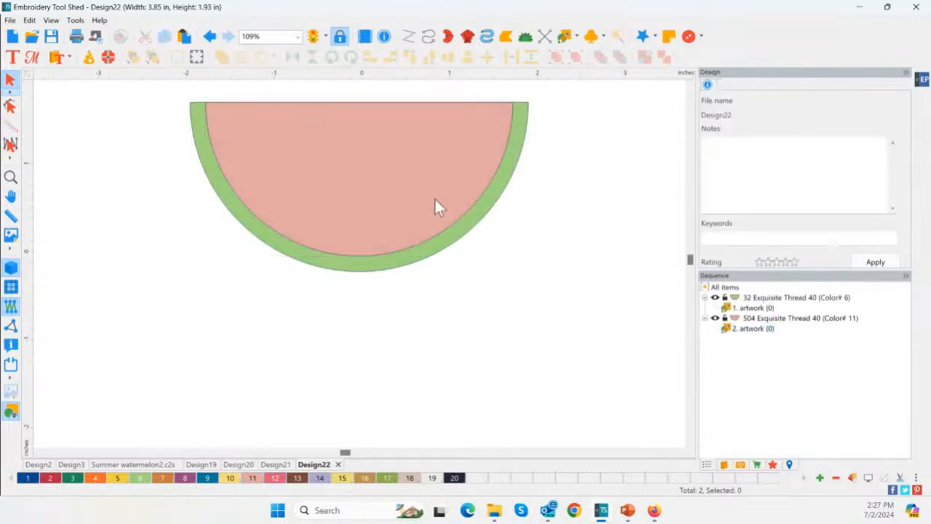
Resize the pink half circle to 3.4 in wide with its aspect ratio maintained to widen the green rind
{"action": "left_click", "coordinate": [366, 267]}
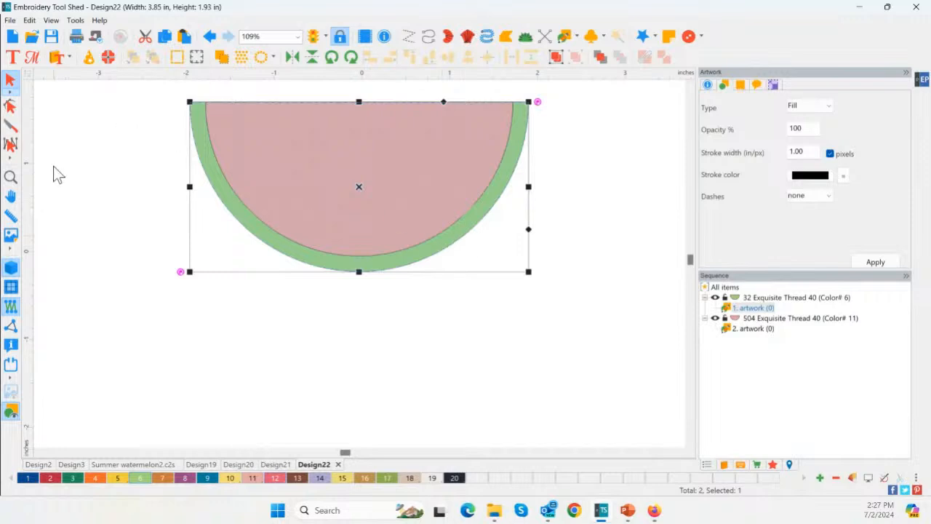
{"action": "left_click", "coordinate": [11, 176]}
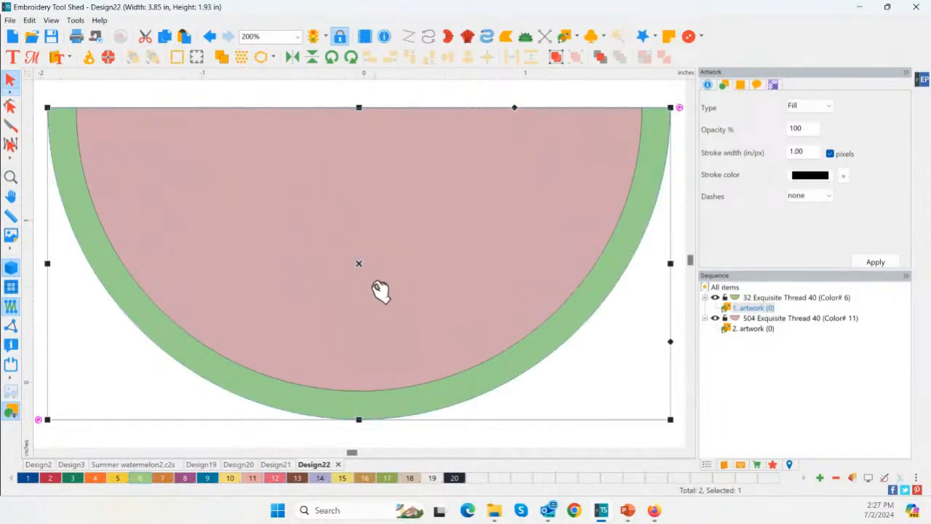
{"action": "left_click", "coordinate": [295, 95]}
{"action": "left_click", "coordinate": [339, 214]}
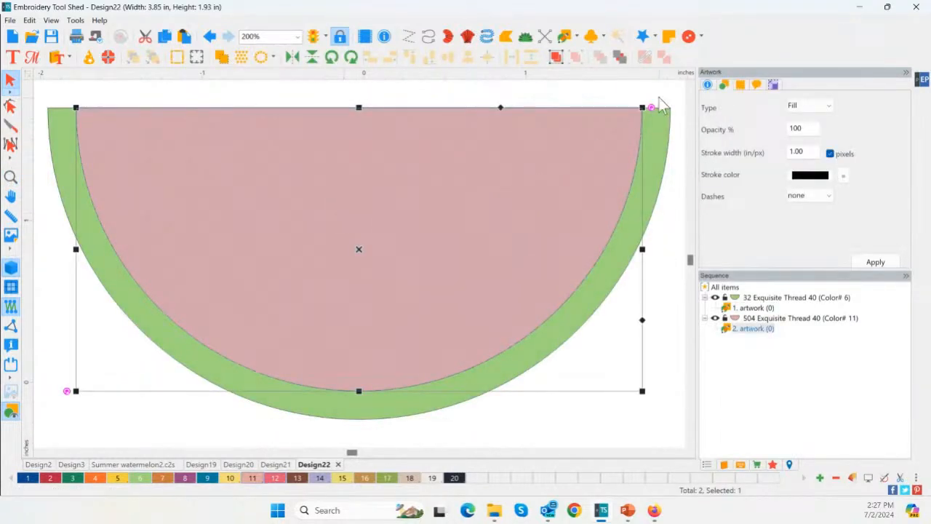
{"action": "left_click", "coordinate": [775, 87]}
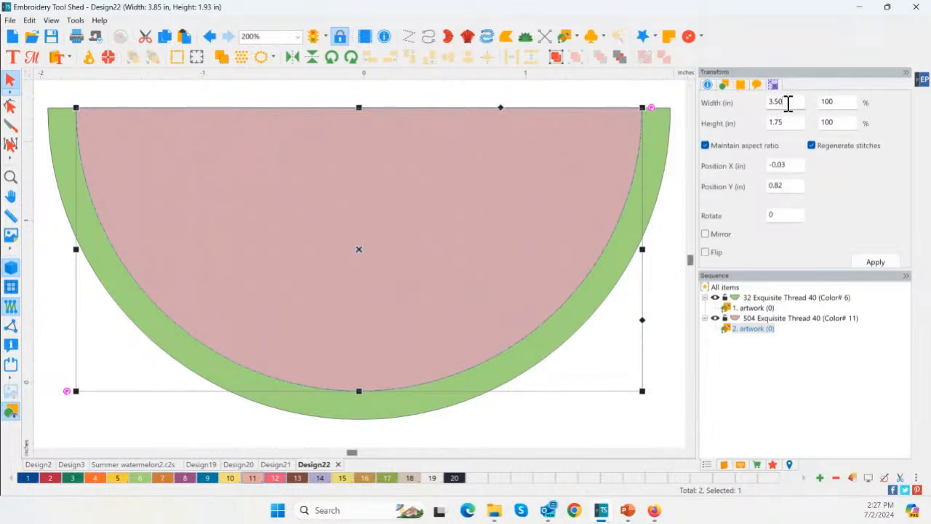
{"action": "left_click", "coordinate": [788, 103]}
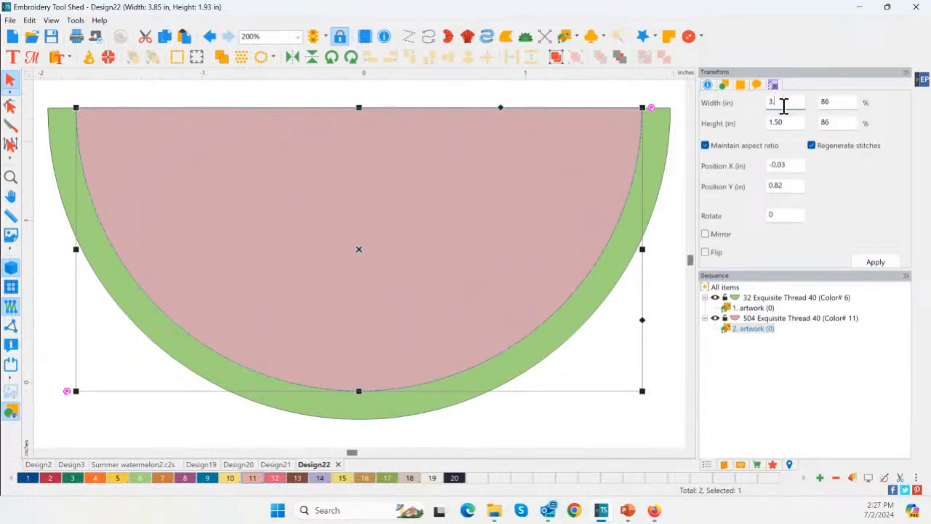
{"action": "type", "text": "4"}
{"action": "left_click", "coordinate": [877, 264]}
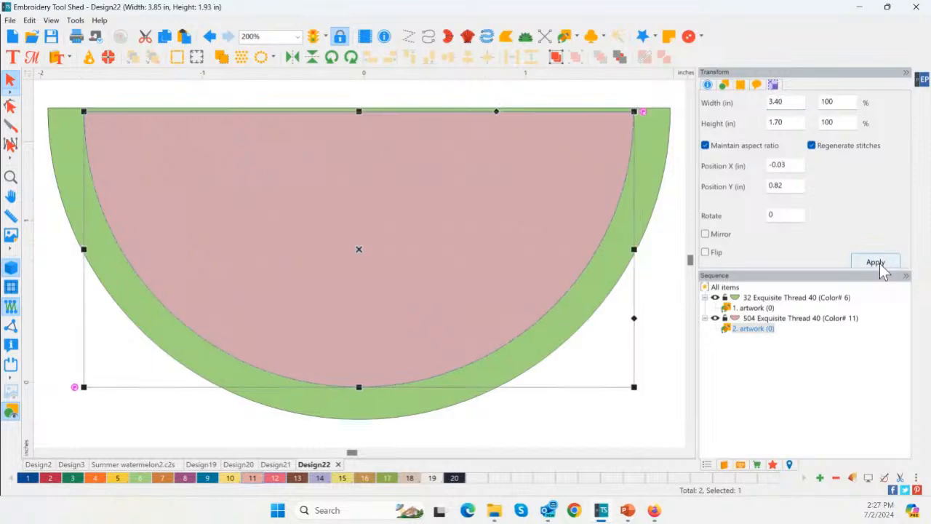
Align the top edge of the resized pink half circle with that of the green rind shape
{"action": "scroll", "coordinate": [379, 199], "scroll_direction": "down", "scroll_amount": 4}
{"action": "left_click", "coordinate": [136, 124]}
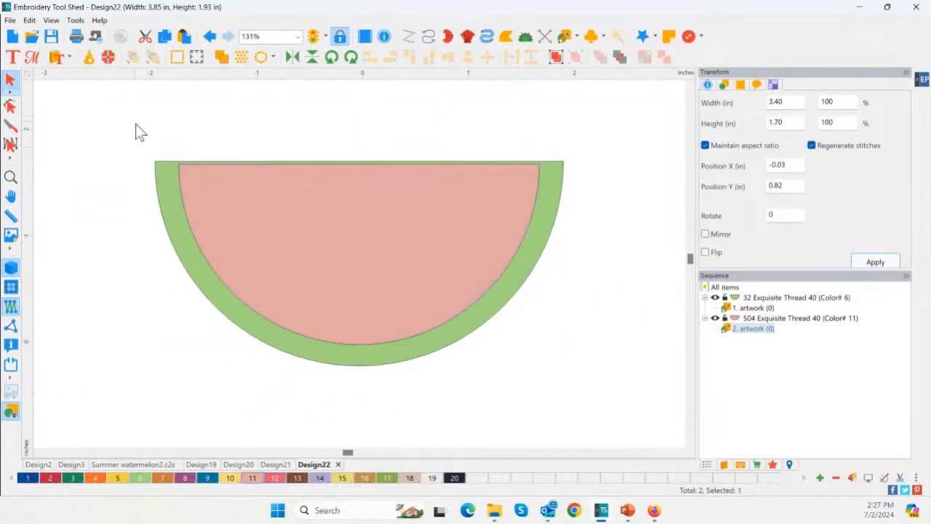
{"action": "left_click_drag", "start_coordinate": [136, 124], "coordinate": [647, 391]}
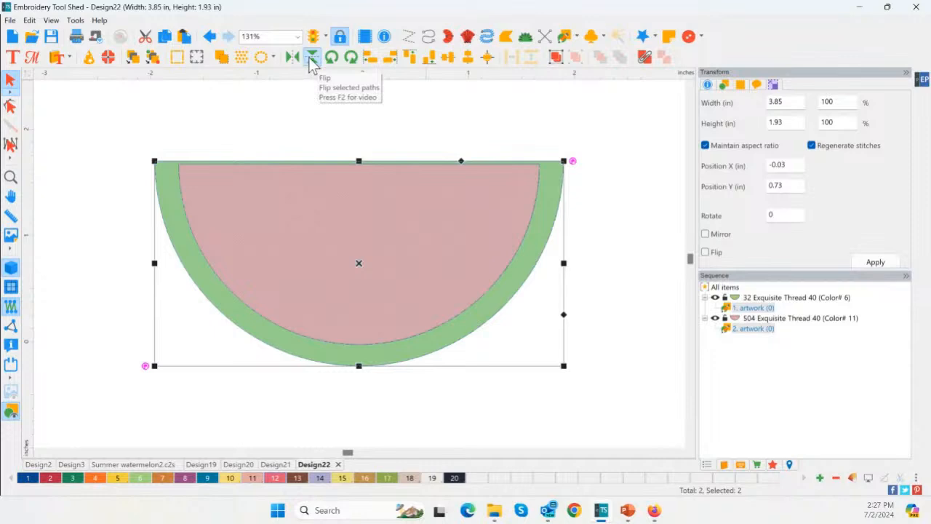
{"action": "left_click", "coordinate": [408, 59]}
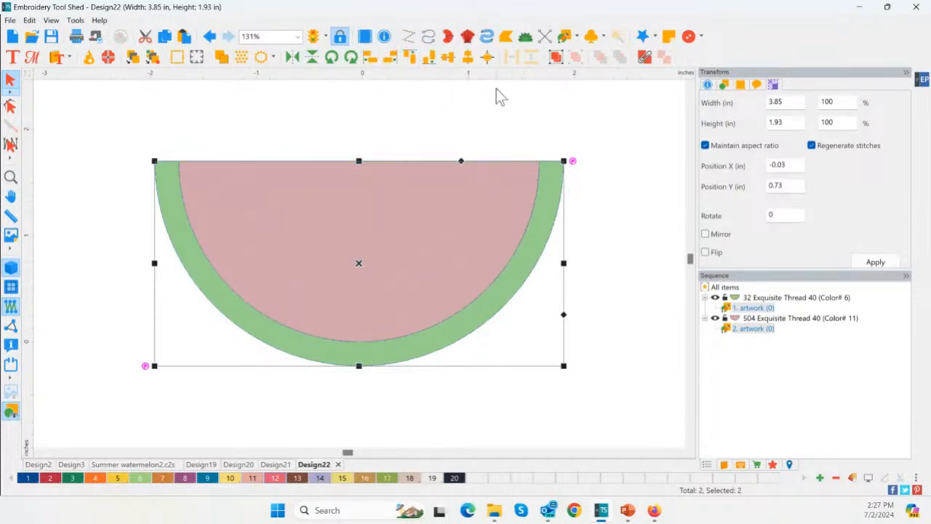
{"action": "left_click", "coordinate": [602, 299]}
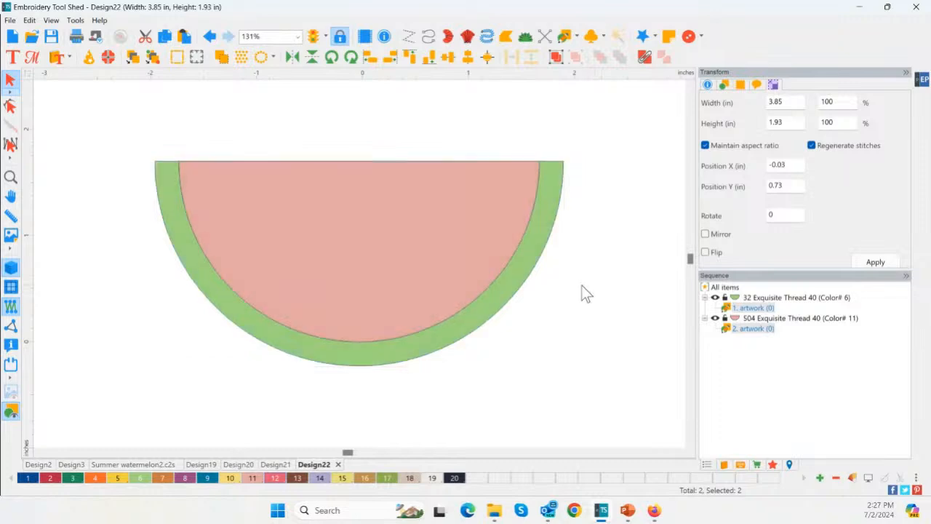
Select both half circles and use a Shaping operation to cut the pink shape's area out of the green one
{"action": "left_click", "coordinate": [281, 283]}
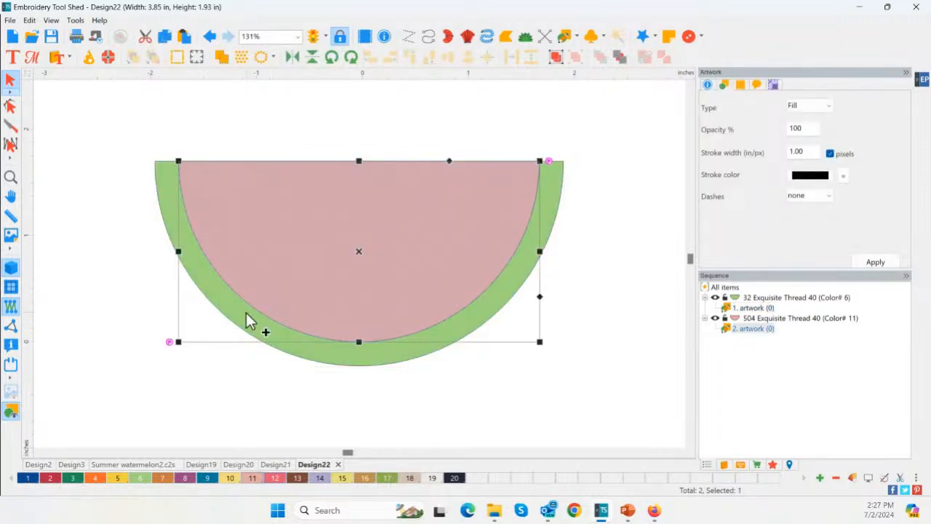
{"action": "left_click", "coordinate": [245, 320], "text": "shift"}
{"action": "right_click", "coordinate": [287, 245]}
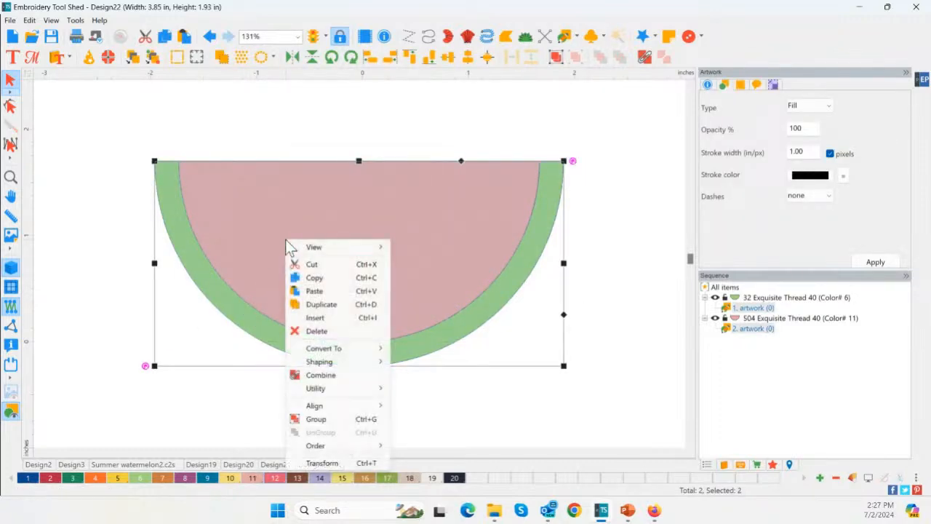
{"action": "mouse_move", "coordinate": [364, 363]}
{"action": "left_click", "coordinate": [416, 363]}
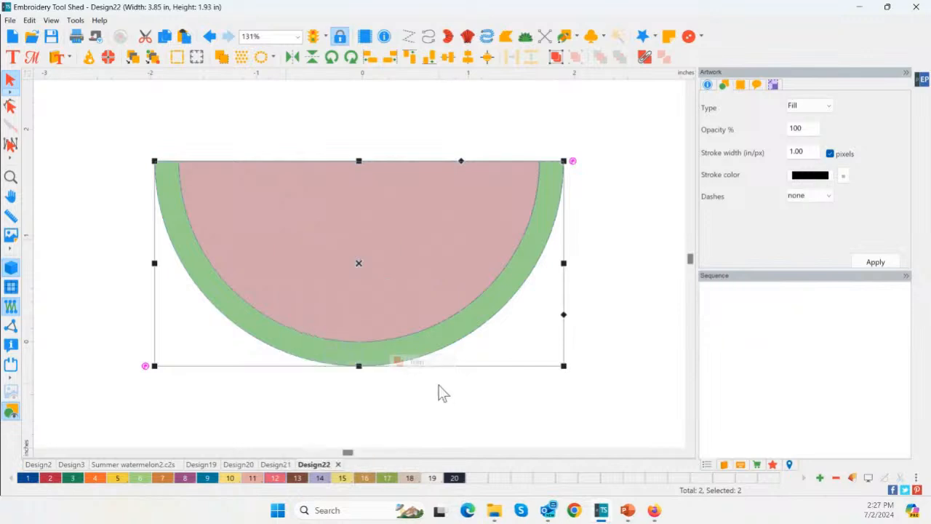
Delete the pink half circle so only the green rind band remains, and fit the band in the view
{"action": "left_click", "coordinate": [374, 255]}
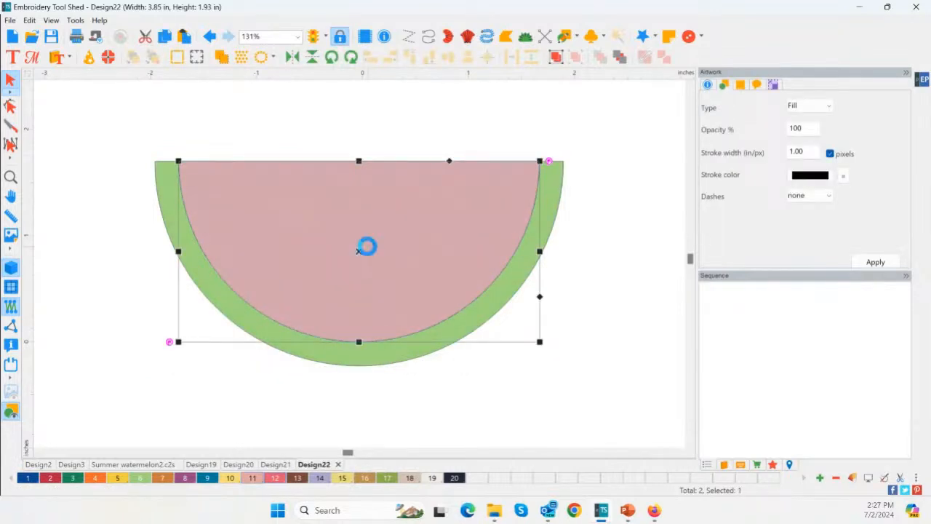
{"action": "key", "text": "Delete"}
{"action": "left_click", "coordinate": [12, 180]}
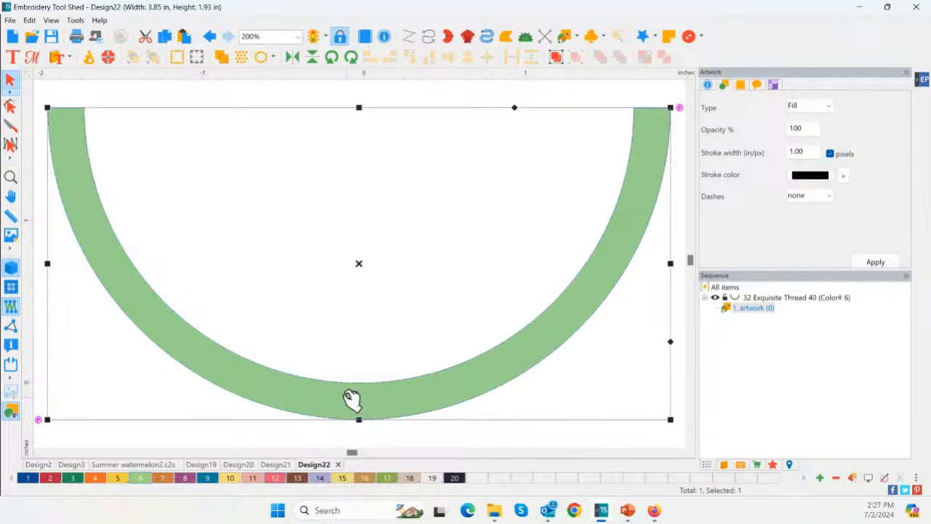
Convert the green rind artwork to a Complex Fill
{"action": "right_click", "coordinate": [257, 375]}
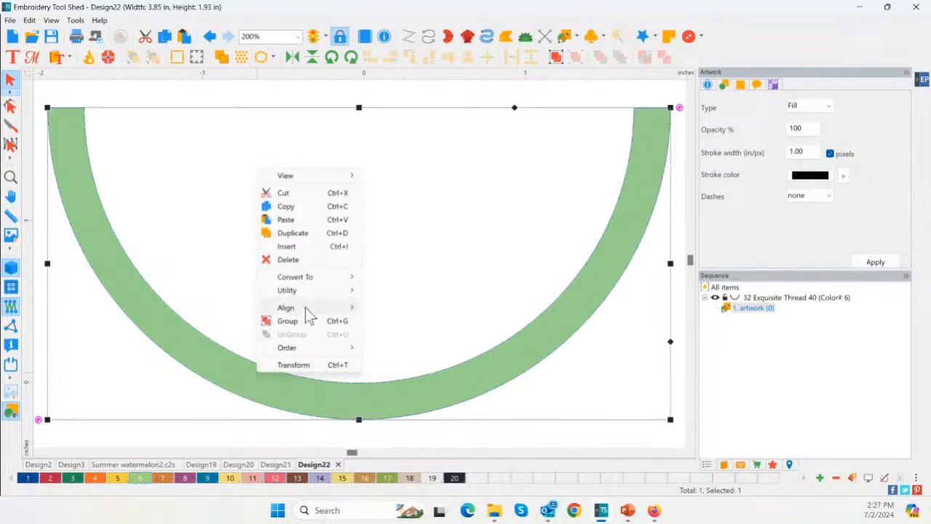
{"action": "mouse_move", "coordinate": [304, 276]}
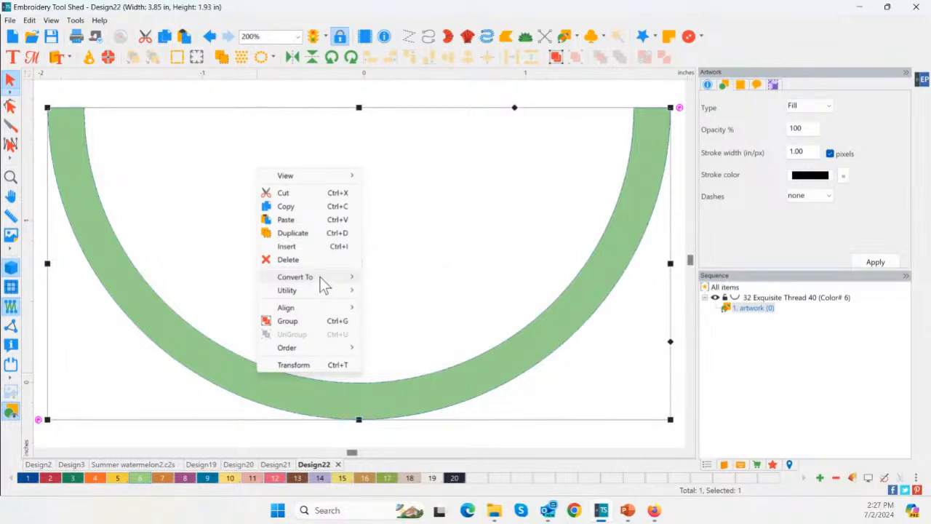
{"action": "right_click", "coordinate": [418, 271]}
{"action": "mouse_move", "coordinate": [467, 381]}
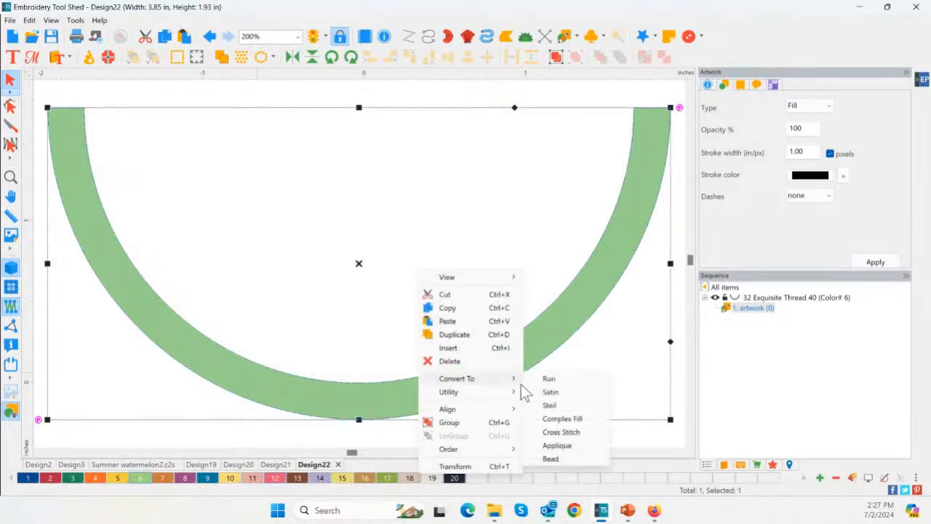
{"action": "left_click", "coordinate": [562, 419]}
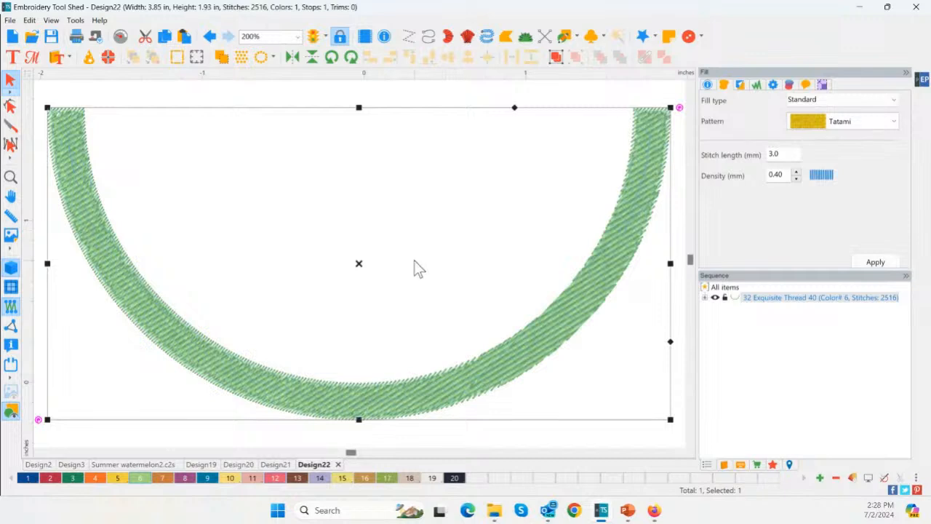
Show the grid in the design area and center the origin on the rind
{"action": "scroll", "coordinate": [414, 260], "scroll_direction": "down", "scroll_amount": 1}
{"action": "scroll", "coordinate": [395, 363], "scroll_direction": "down", "scroll_amount": 1}
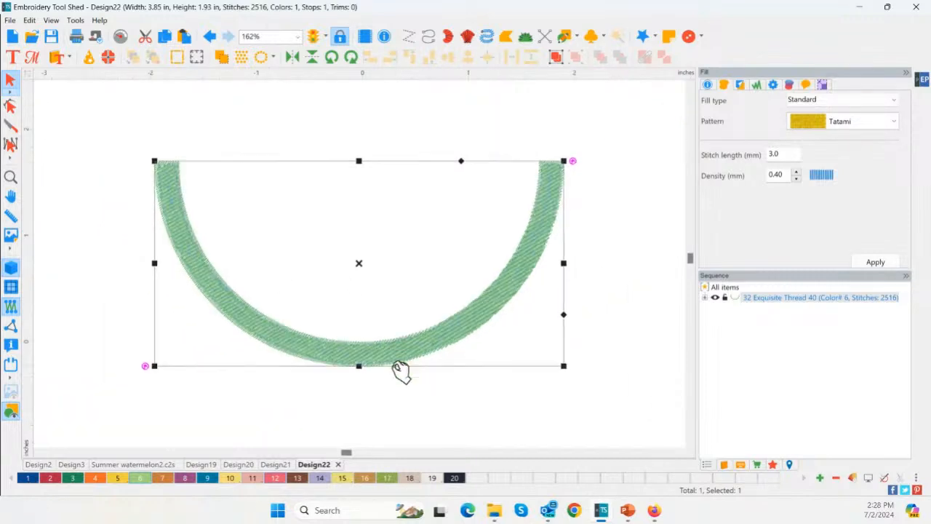
{"action": "scroll", "coordinate": [401, 371], "scroll_direction": "down", "scroll_amount": 1}
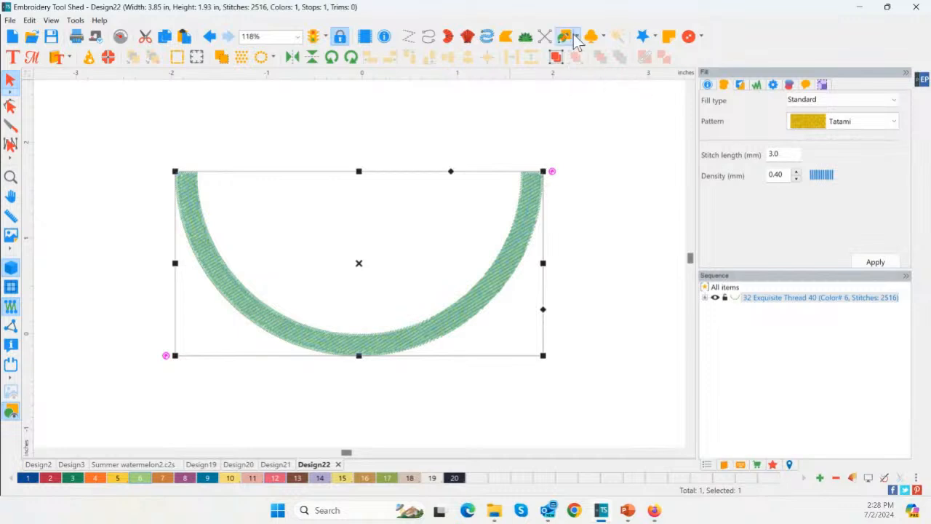
{"action": "left_click", "coordinate": [12, 289]}
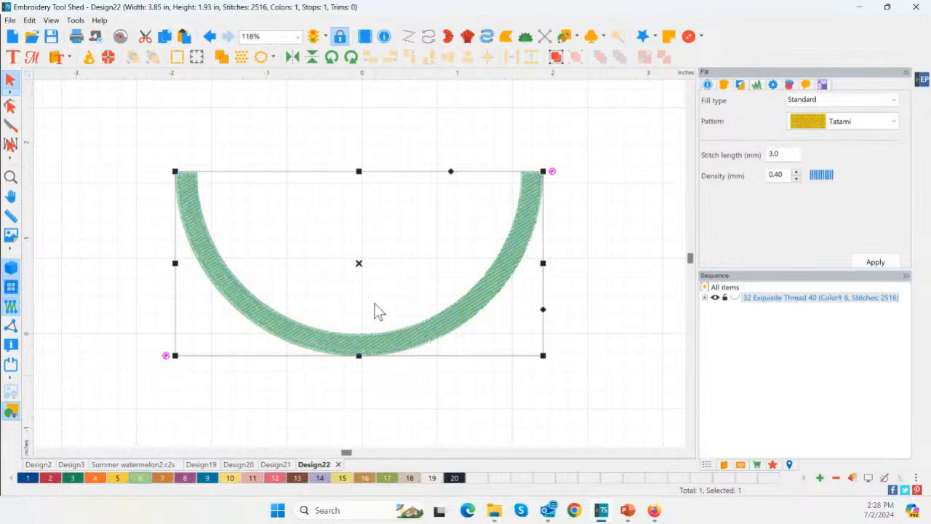
{"action": "right_click", "coordinate": [389, 77]}
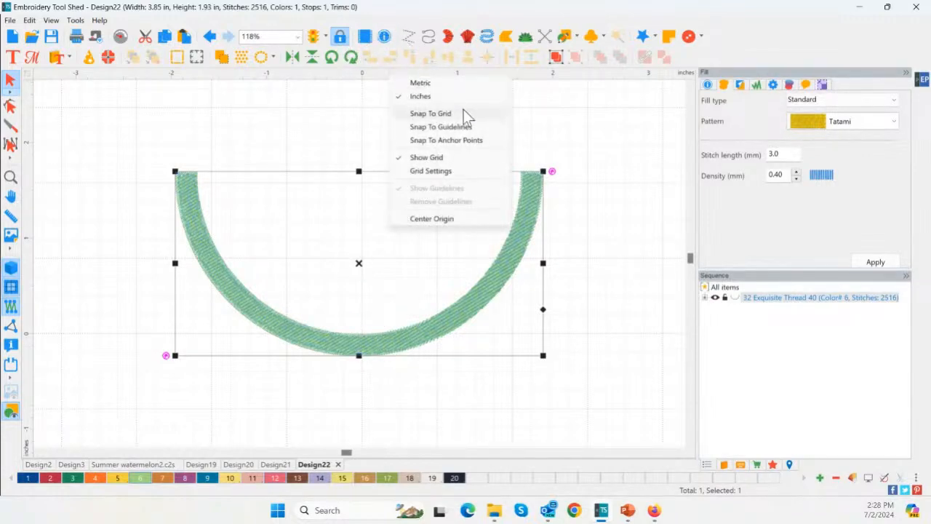
{"action": "left_click", "coordinate": [460, 219]}
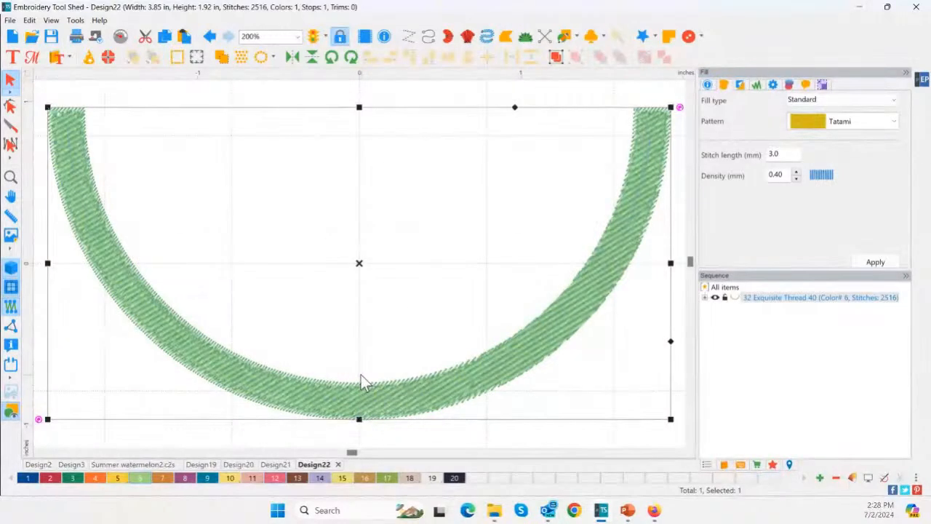
Trace an open curve by hand along the rind's inner edge with the artwork Pen tool, placing points from one end to the other
{"action": "left_click", "coordinate": [578, 36]}
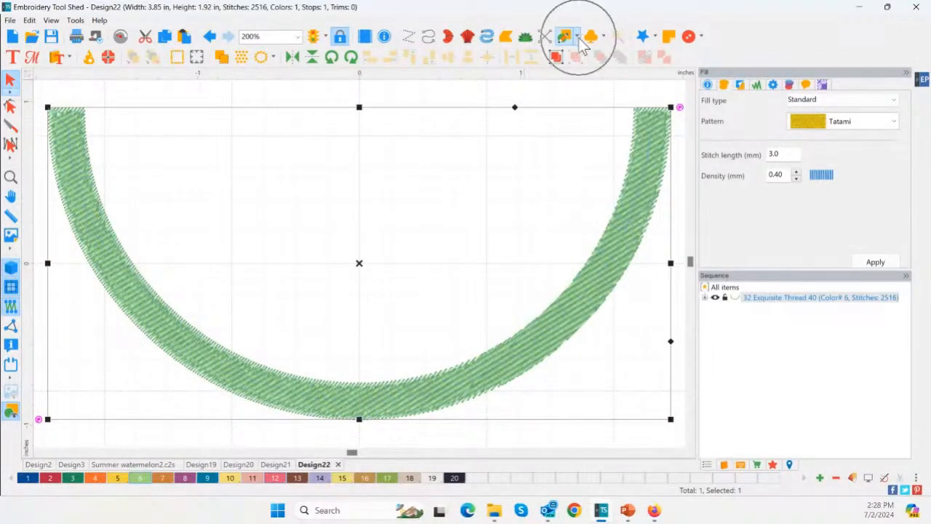
{"action": "left_click", "coordinate": [598, 53]}
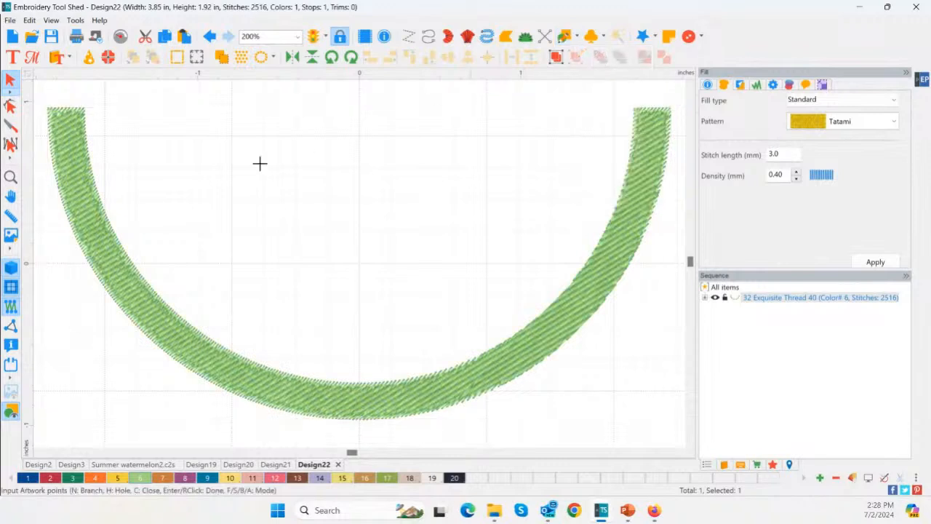
{"action": "left_click", "coordinate": [89, 113]}
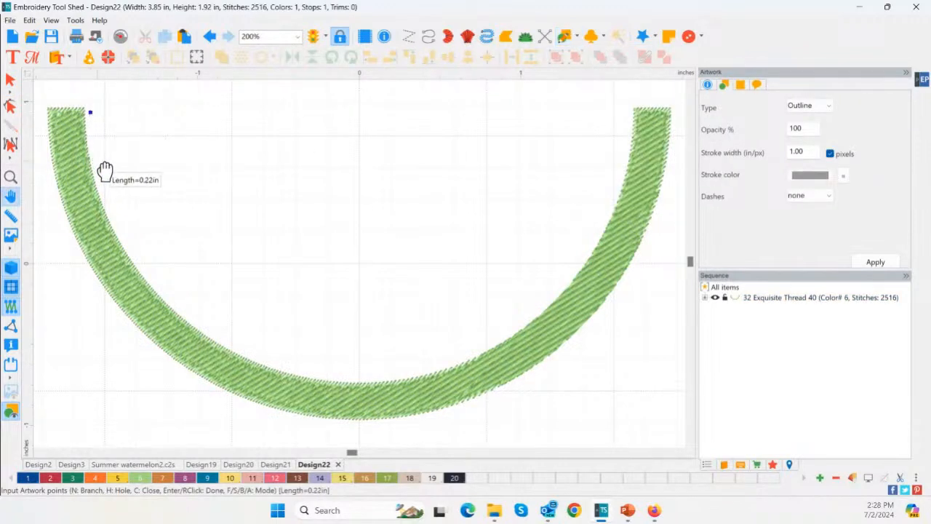
{"action": "left_click", "coordinate": [104, 196]}
{"action": "left_click", "coordinate": [137, 263]}
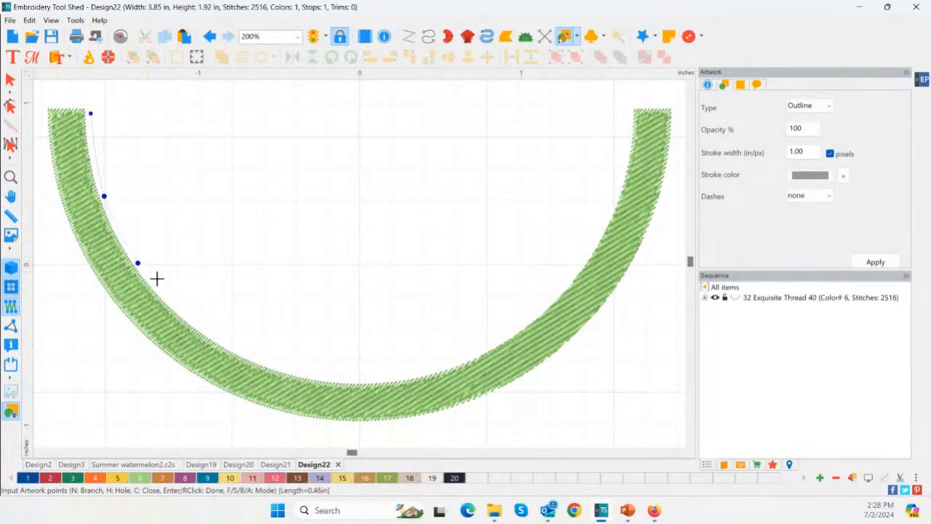
{"action": "left_click", "coordinate": [193, 310]}
{"action": "left_click", "coordinate": [266, 356]}
{"action": "left_click", "coordinate": [337, 376]}
{"action": "left_click", "coordinate": [414, 372]}
{"action": "left_click", "coordinate": [494, 344]}
{"action": "left_click", "coordinate": [530, 310]}
{"action": "left_click", "coordinate": [571, 258]}
{"action": "left_click", "coordinate": [596, 223]}
{"action": "left_click", "coordinate": [603, 182]}
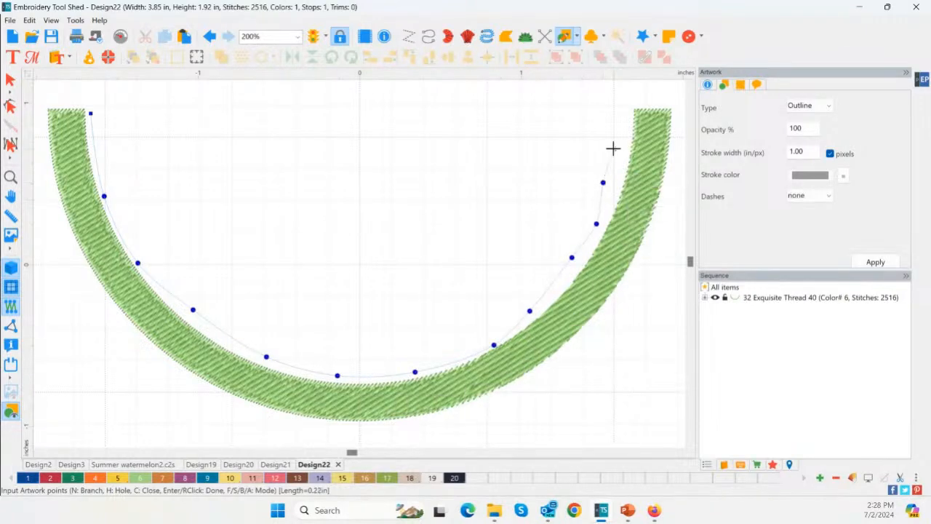
{"action": "left_click", "coordinate": [613, 149]}
{"action": "right_click", "coordinate": [609, 109]}
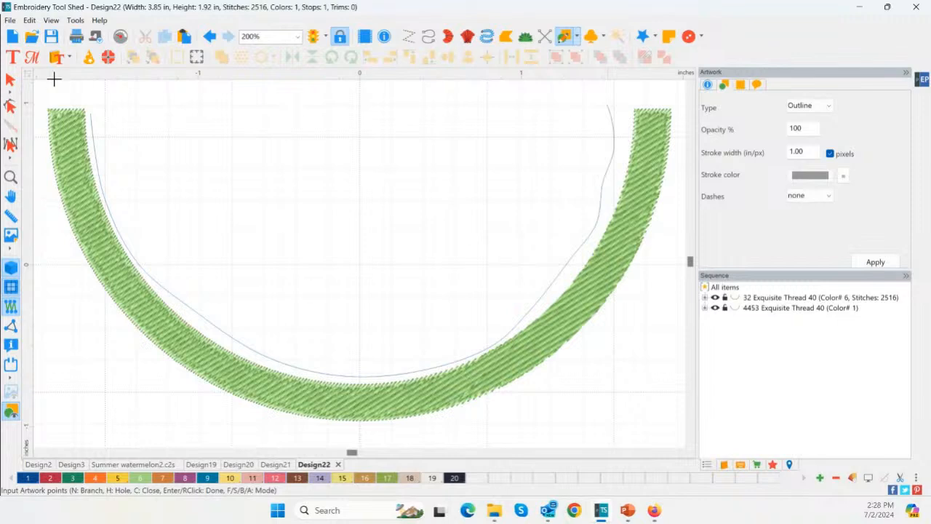
Remove the hand-traced curve inside the rind
{"action": "left_click", "coordinate": [10, 80]}
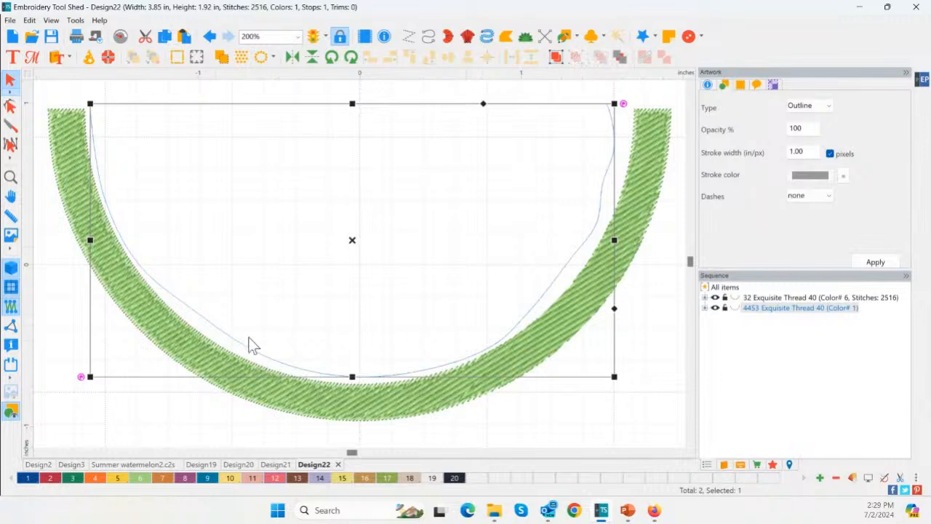
{"action": "left_click", "coordinate": [462, 393]}
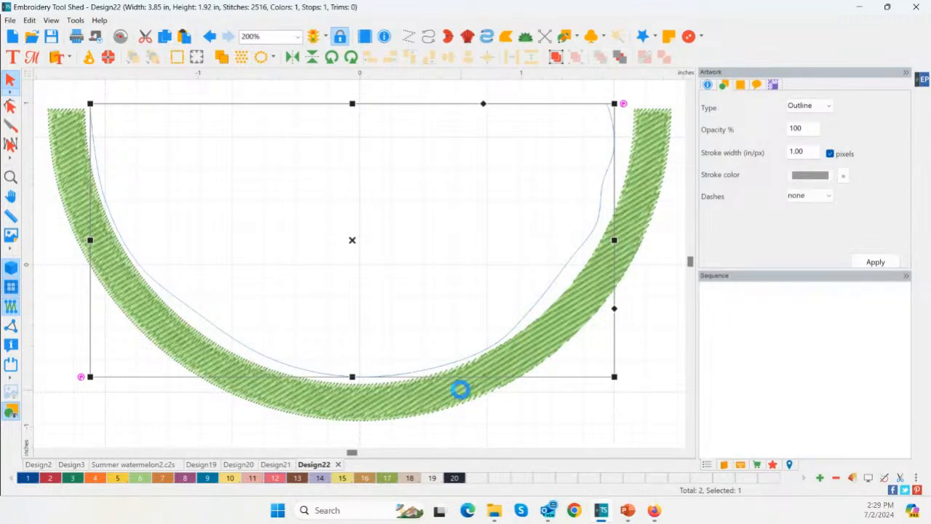
{"action": "key", "text": "ctrl"}
Draw an arc along the rind's outer edge with the artwork Pen in arc mode, through both upper corners and the lowest point
{"action": "left_click", "coordinate": [576, 39]}
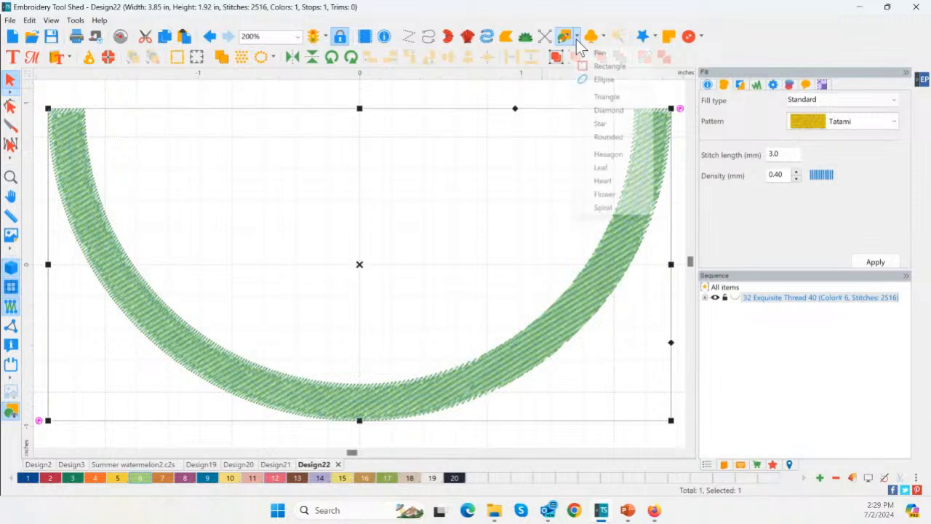
{"action": "left_click", "coordinate": [595, 54]}
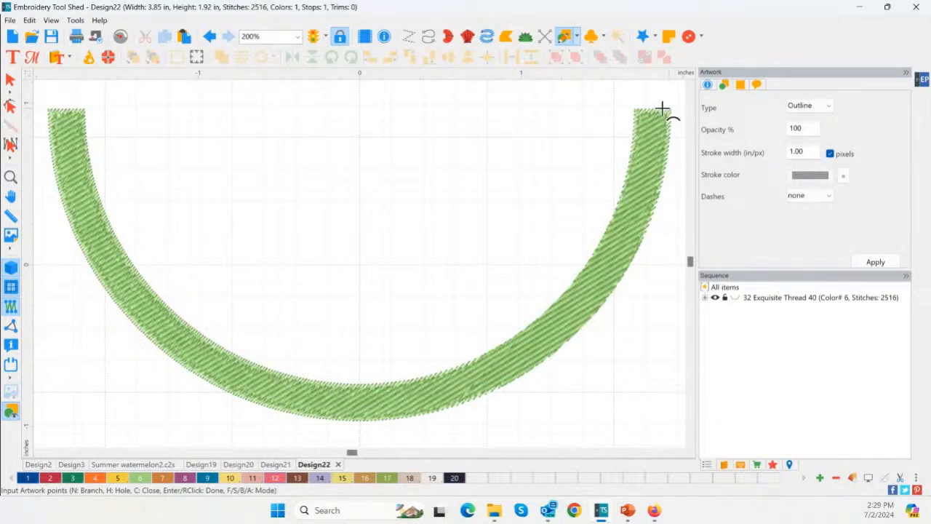
{"action": "left_click", "coordinate": [52, 109]}
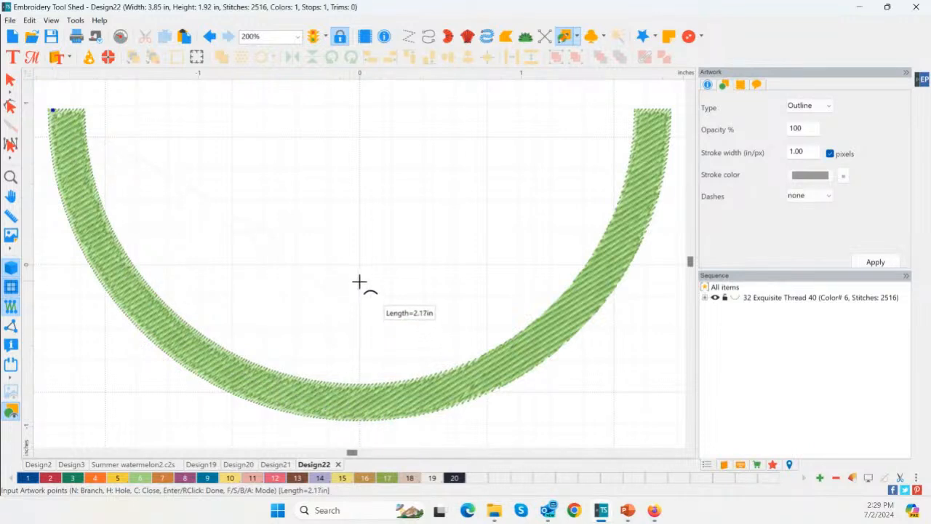
{"action": "left_click", "coordinate": [357, 417]}
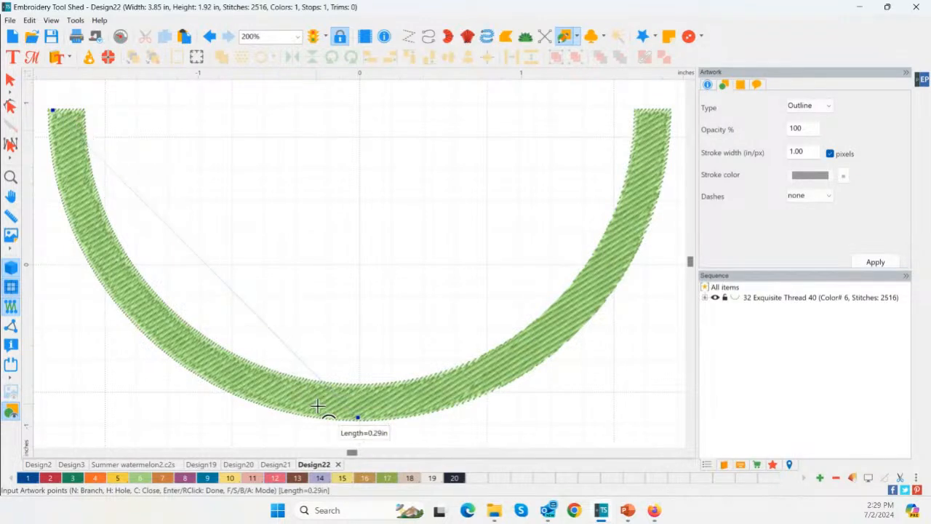
{"action": "left_click", "coordinate": [667, 109]}
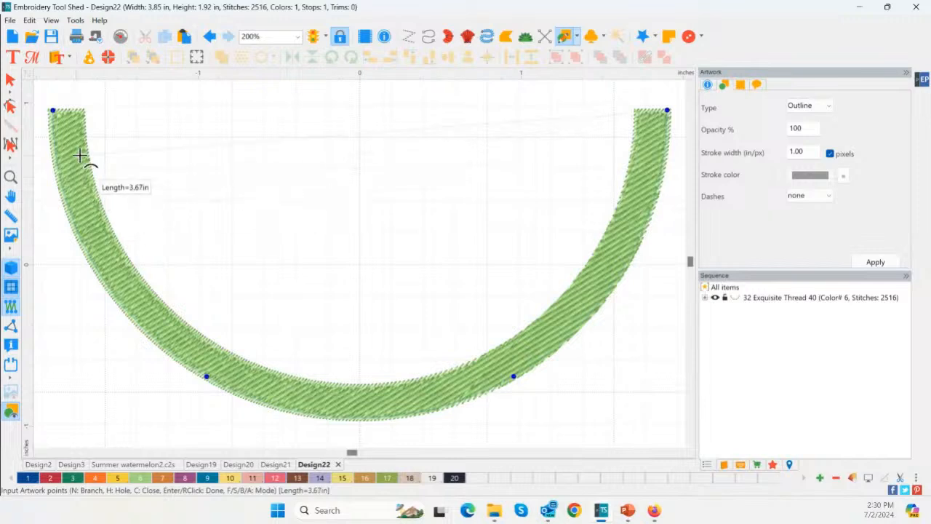
{"action": "key", "text": "Return"}
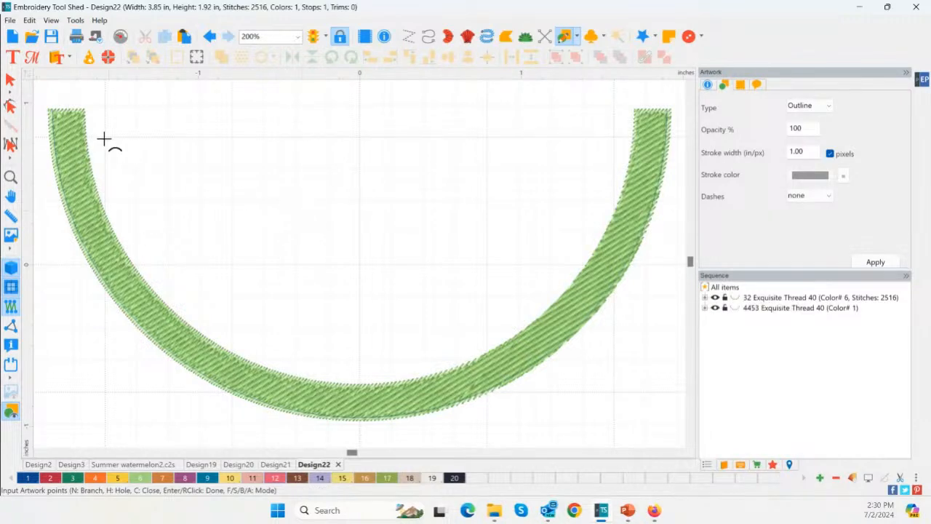
Hide the rind fill to isolate the arc, undo the arc's deletion and make the rind visible again
{"action": "left_click", "coordinate": [715, 297]}
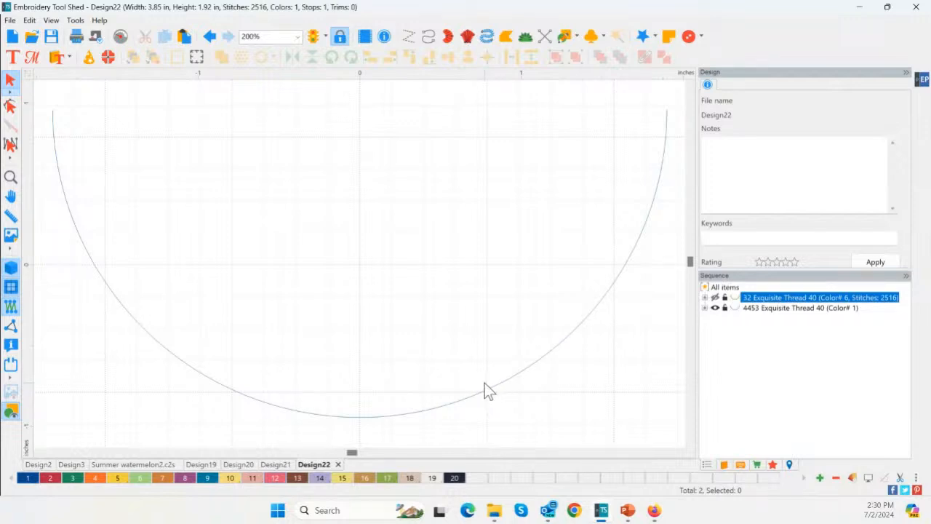
{"action": "left_click", "coordinate": [485, 392]}
{"action": "key", "text": "Delete"}
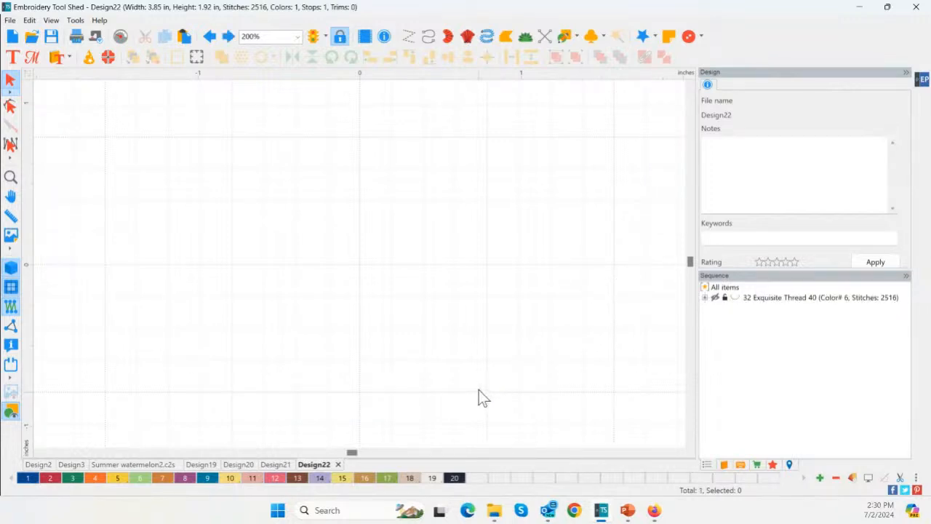
{"action": "key", "text": "ctrl+y"}
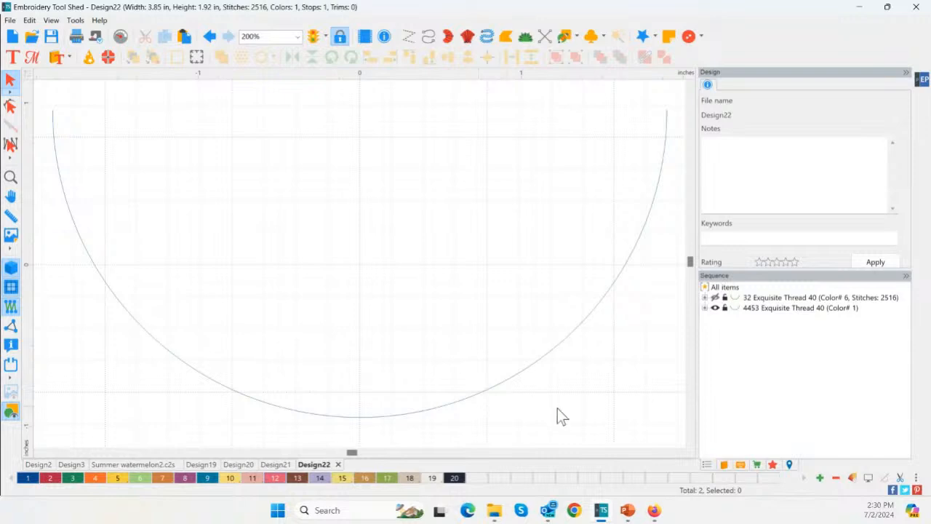
{"action": "left_click", "coordinate": [715, 298]}
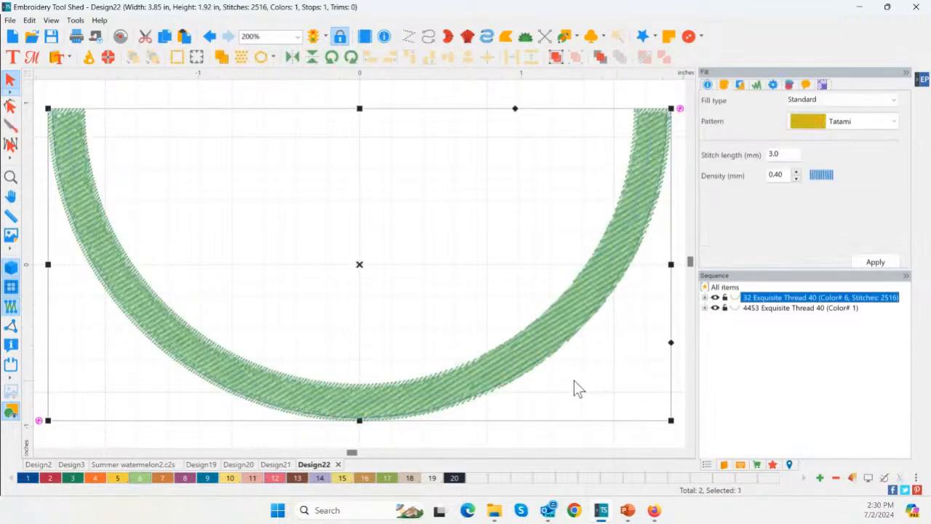
Colour the outer arc Christmas Green (color 3) and display the on-screen Keys
{"action": "left_click", "coordinate": [764, 308]}
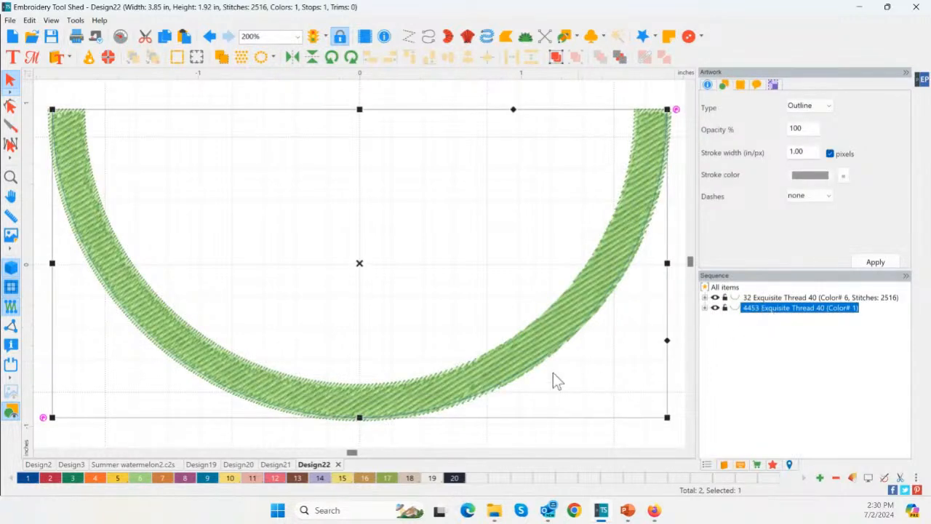
{"action": "left_click", "coordinate": [72, 478]}
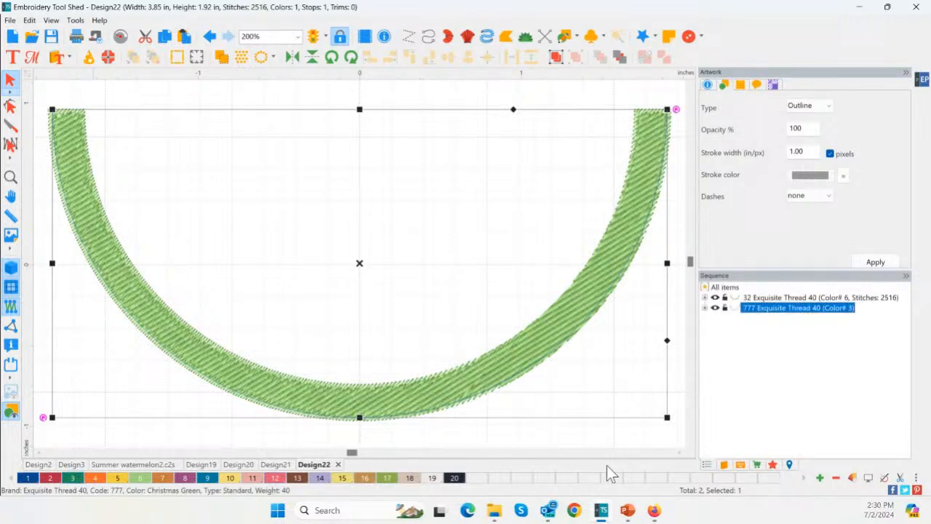
{"action": "left_click", "coordinate": [741, 465]}
{"action": "left_click", "coordinate": [741, 464]}
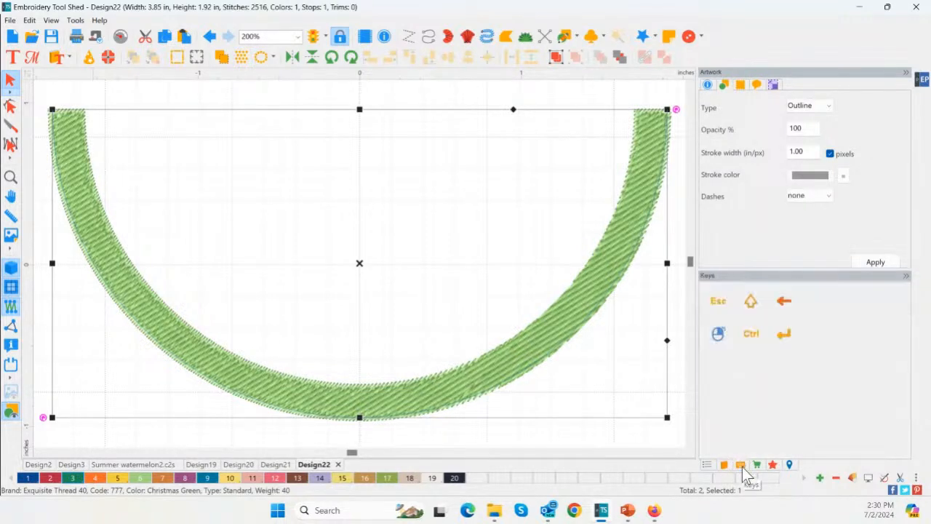
Convert the outer arc into a Steil stitch outline and deselect it
{"action": "left_click", "coordinate": [772, 464]}
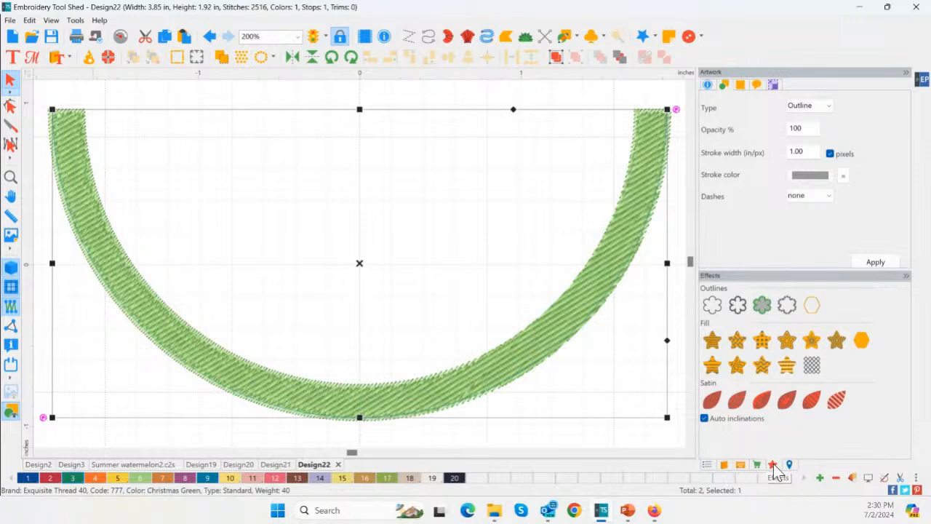
{"action": "left_click", "coordinate": [773, 465]}
{"action": "left_click", "coordinate": [738, 305]}
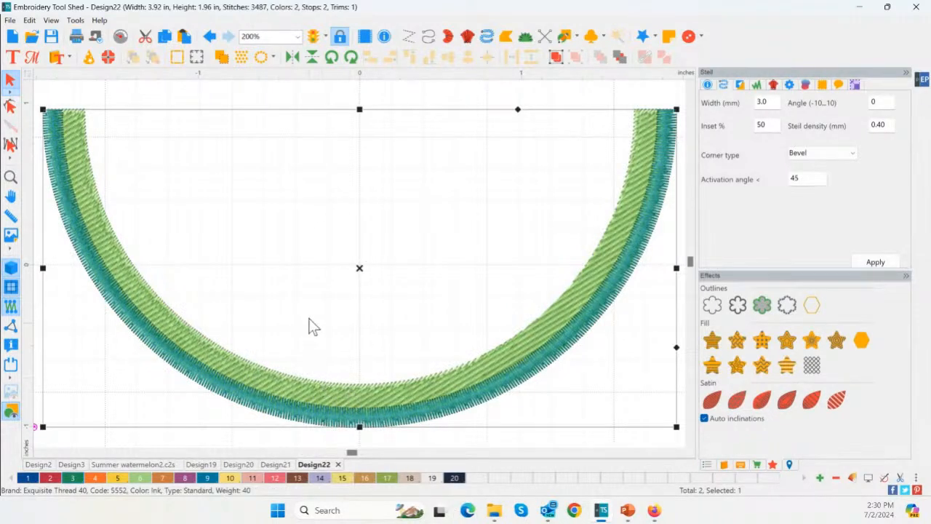
{"action": "scroll", "coordinate": [333, 290], "scroll_direction": "down", "scroll_amount": 2}
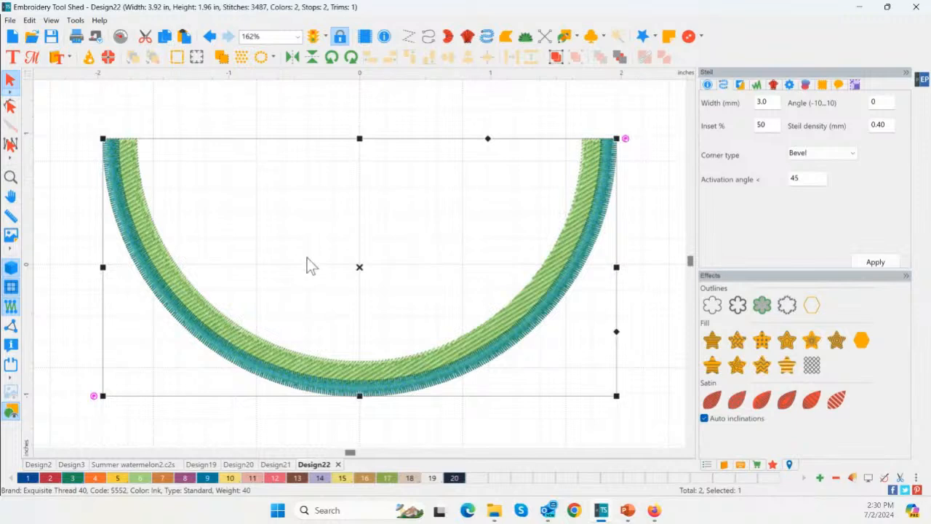
{"action": "left_click", "coordinate": [322, 117]}
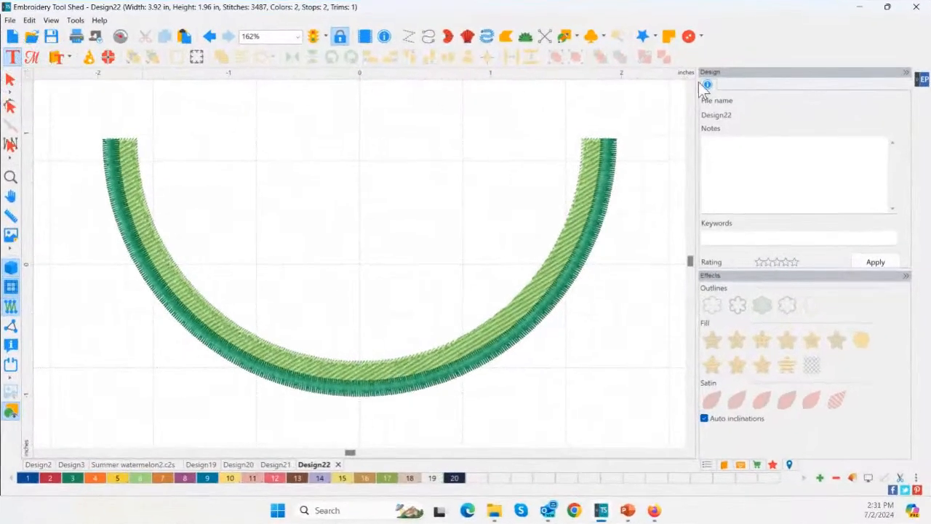
Add the text SUMMER above the rind and set its font to Cooper
{"action": "left_click", "coordinate": [324, 194]}
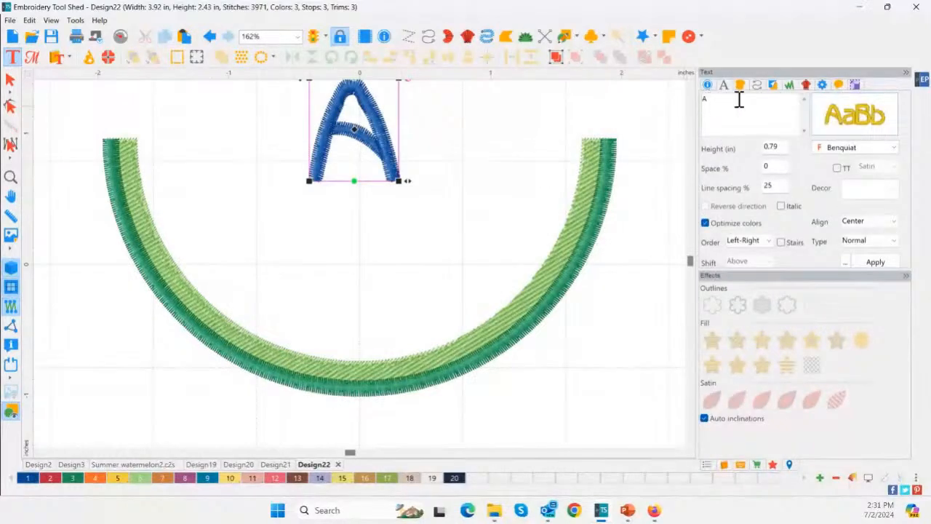
{"action": "left_click_drag", "start_coordinate": [739, 99], "coordinate": [656, 94]}
{"action": "type", "text": "SUMMER"}
{"action": "left_click", "coordinate": [877, 262]}
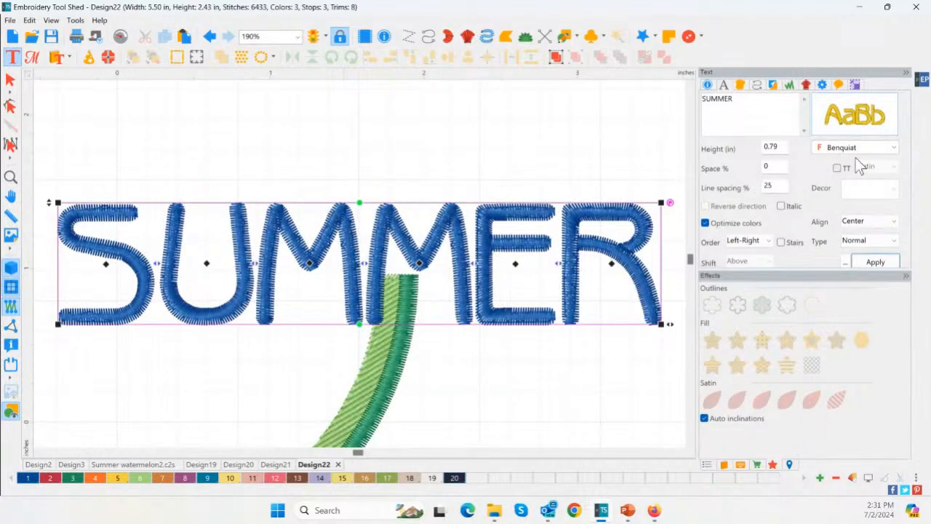
{"action": "left_click", "coordinate": [857, 149]}
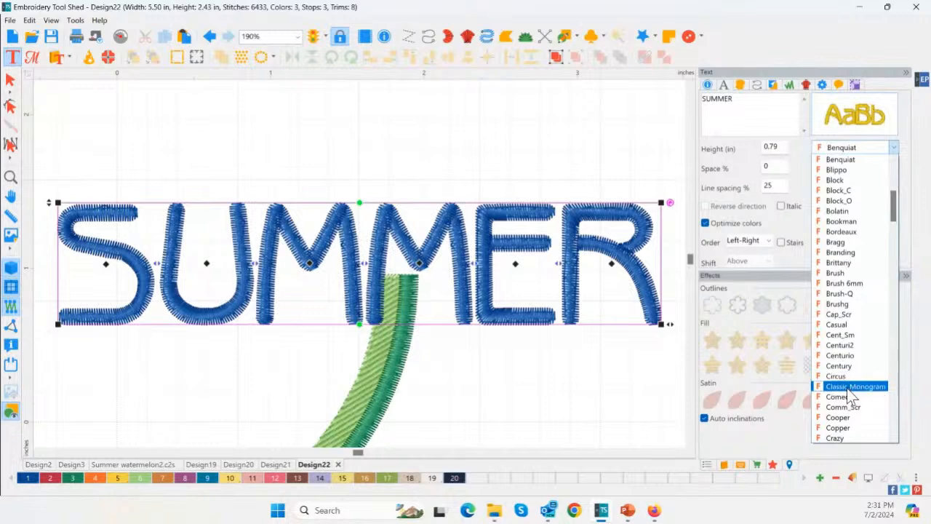
{"action": "left_click", "coordinate": [846, 417]}
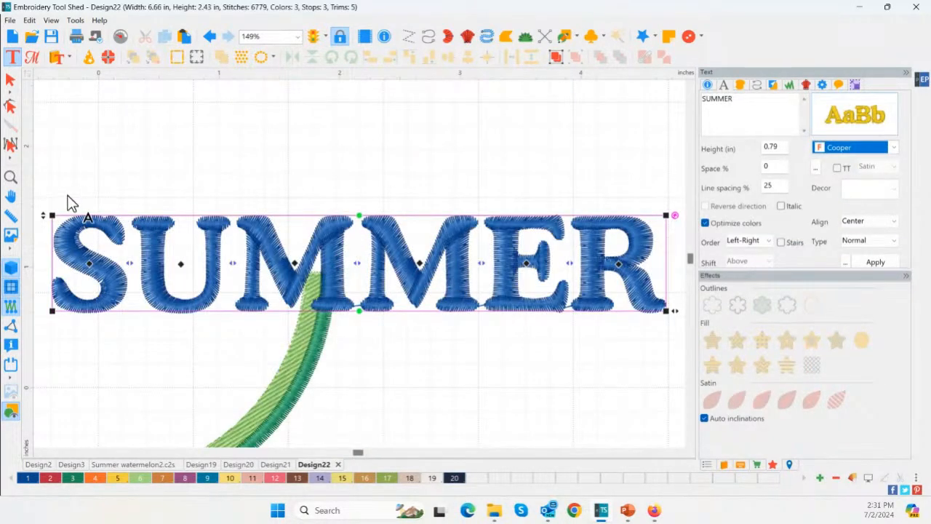
{"action": "left_click", "coordinate": [20, 177]}
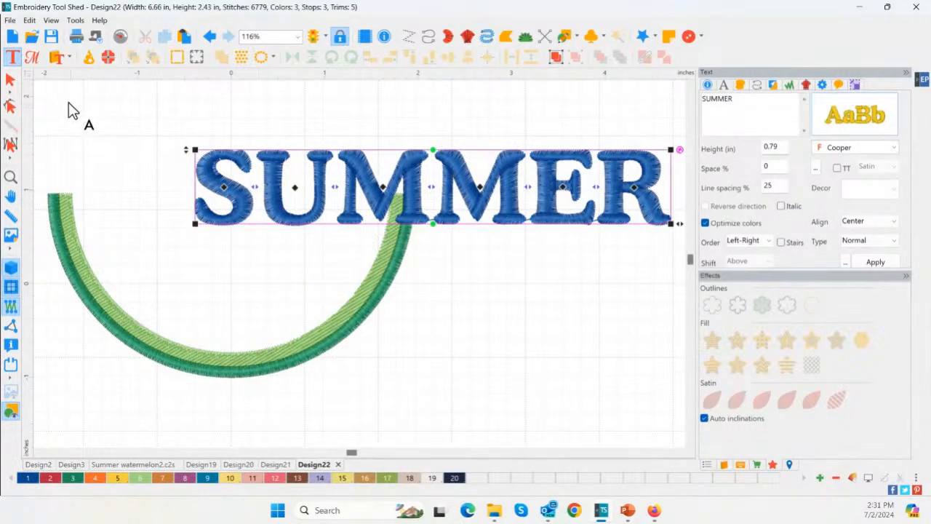
Select the SUMMER lettering as an object and colour it Rose Delight (color 12)
{"action": "left_click", "coordinate": [11, 81]}
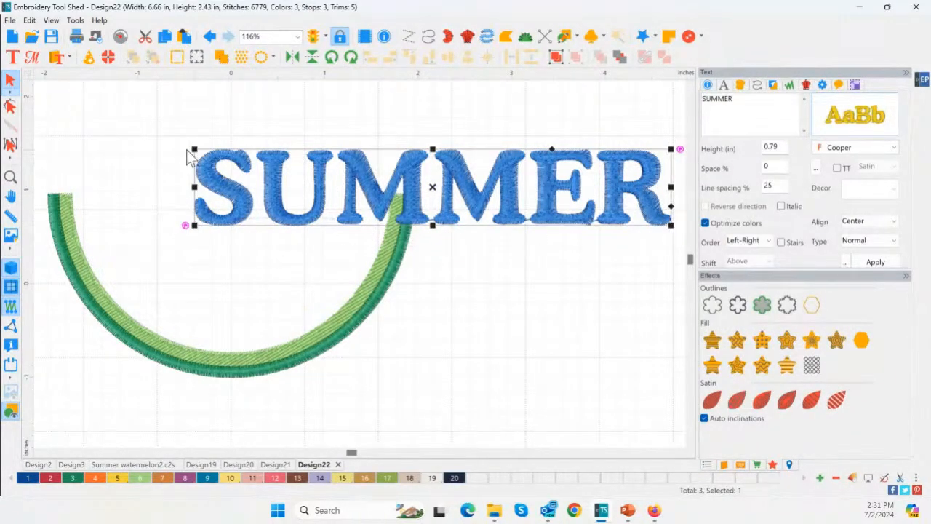
{"action": "left_click", "coordinate": [18, 63]}
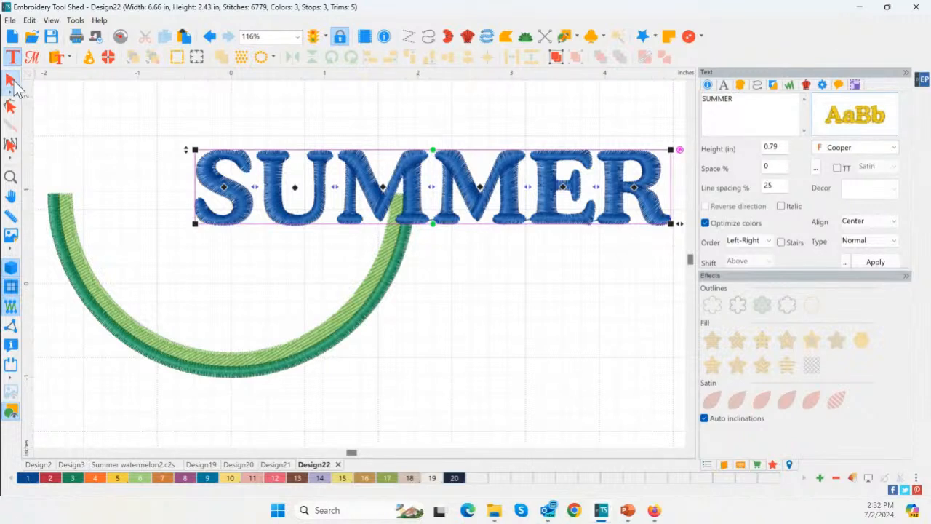
{"action": "left_click", "coordinate": [11, 80]}
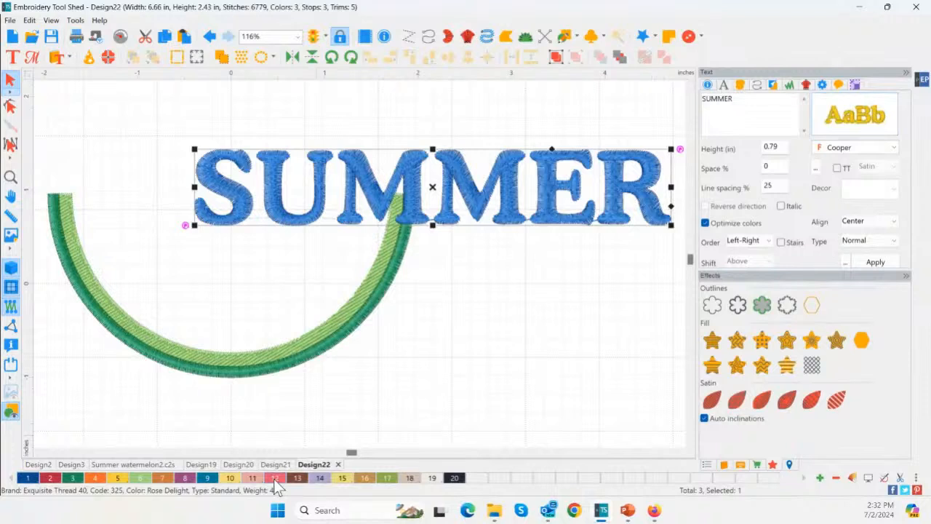
{"action": "left_click", "coordinate": [275, 478]}
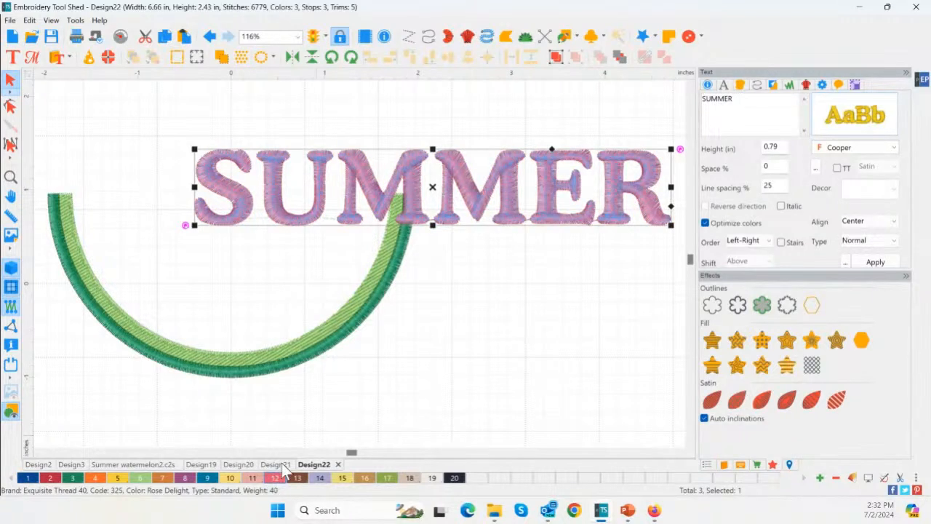
Move the SUMMER lettering horizontally about 1.71 in to the left, across the rind's two upper ends
{"action": "left_click", "coordinate": [385, 191]}
{"action": "left_click_drag", "start_coordinate": [387, 196], "coordinate": [223, 201]}
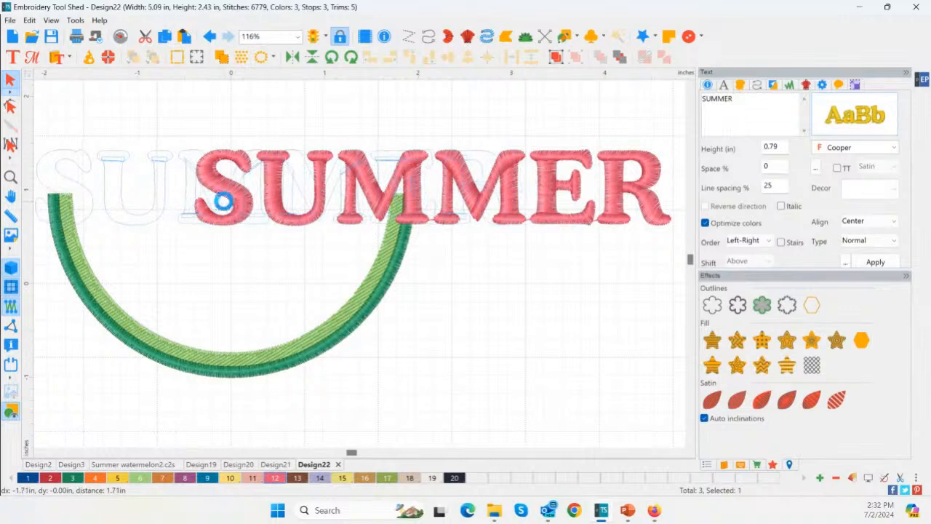
{"action": "scroll", "coordinate": [245, 221], "scroll_direction": "down", "scroll_amount": 3}
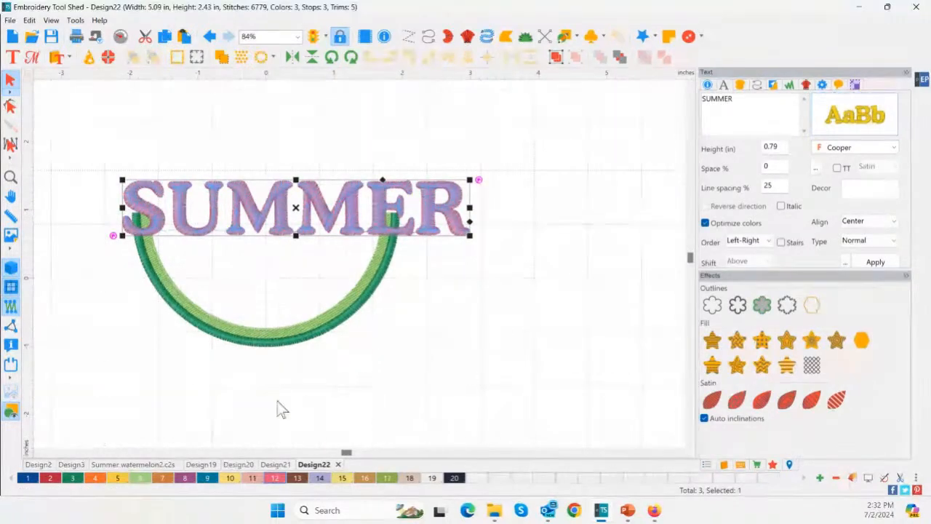
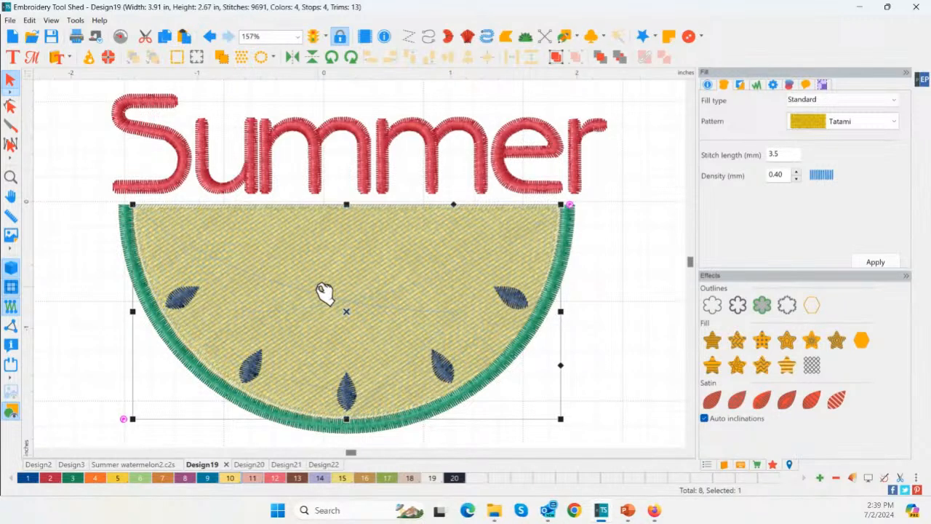
Recolour the melon's half-circle fill Rose Delight (color 12) and make its stitch angle line vertical
{"action": "left_click", "coordinate": [11, 106]}
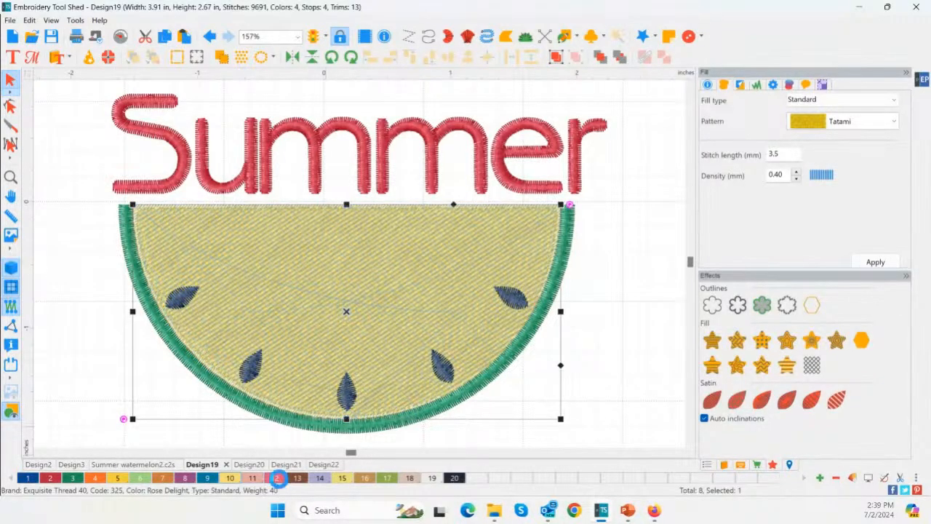
{"action": "left_click", "coordinate": [277, 478]}
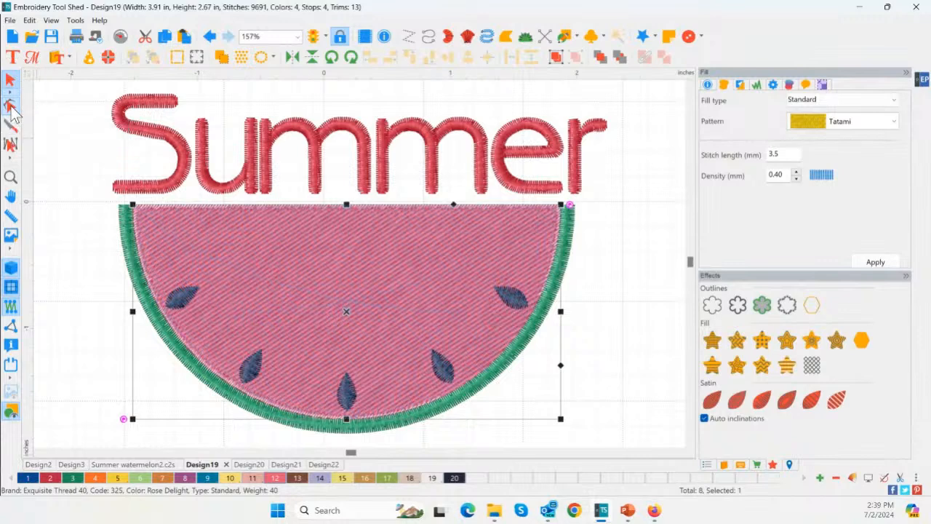
{"action": "left_click", "coordinate": [10, 106]}
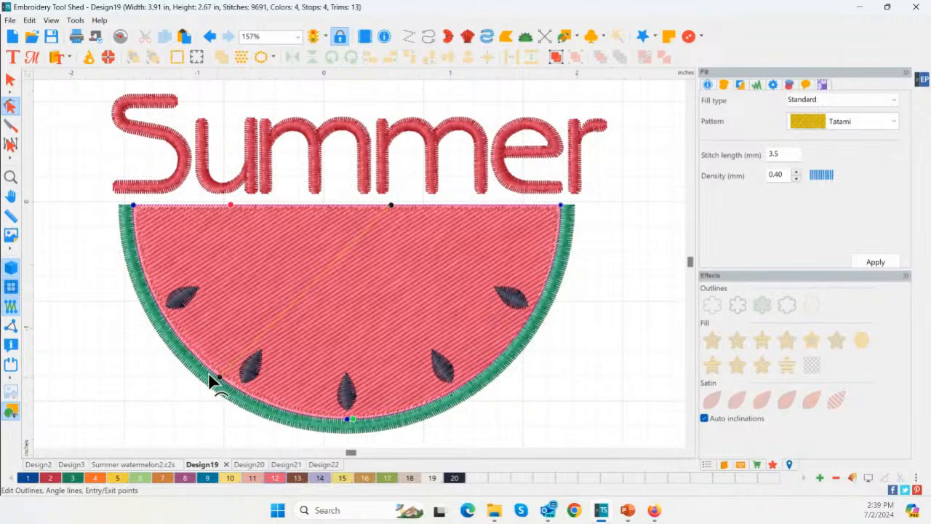
{"action": "left_click", "coordinate": [11, 269]}
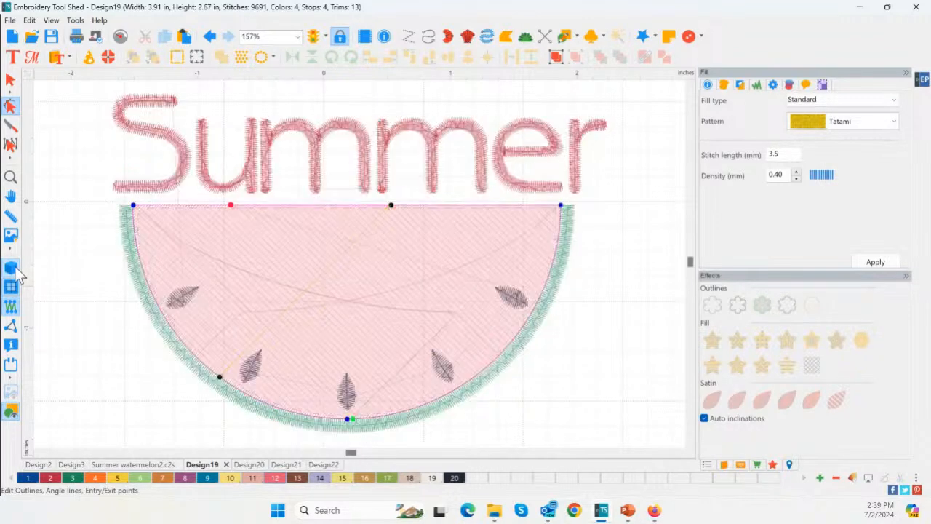
{"action": "key", "text": "ctrl"}
{"action": "key", "text": "ctrl"}
{"action": "key", "text": "ctrl"}
{"action": "key", "text": "ctrl"}
{"action": "mouse_move", "coordinate": [391, 208]}
{"action": "left_mouse_down"}
{"action": "mouse_move", "coordinate": [258, 208]}
{"action": "mouse_move", "coordinate": [349, 218]}
{"action": "mouse_move", "coordinate": [253, 214]}
{"action": "mouse_move", "coordinate": [221, 227]}
{"action": "left_mouse_up"}
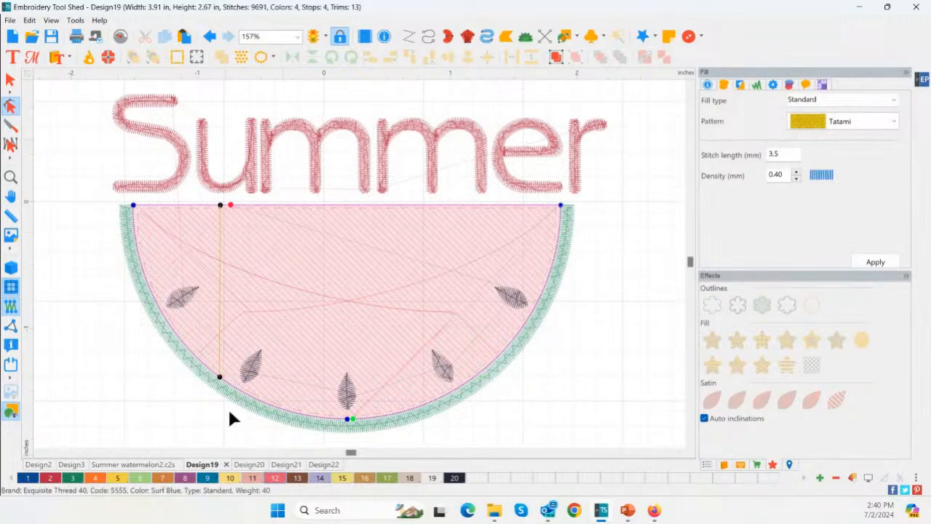
{"action": "left_click", "coordinate": [11, 269]}
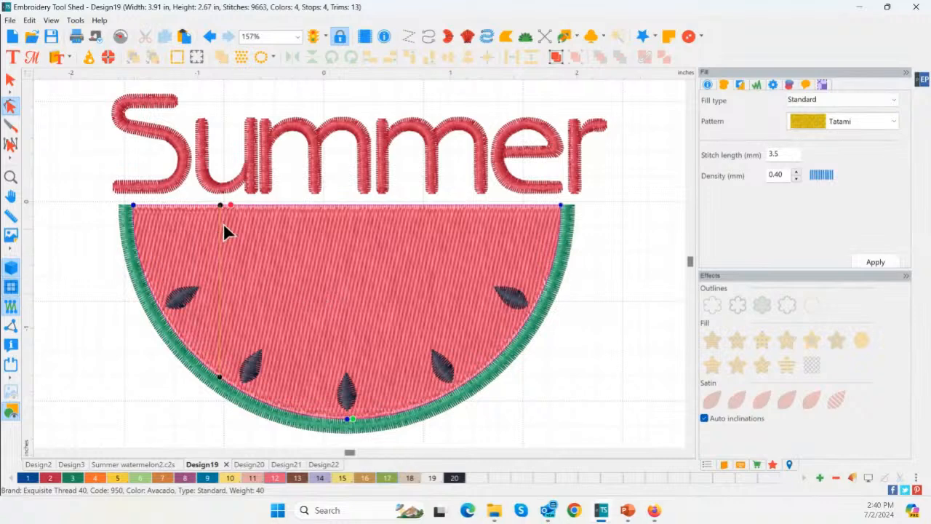
{"action": "scroll", "coordinate": [224, 224], "scroll_direction": "down", "scroll_amount": 1}
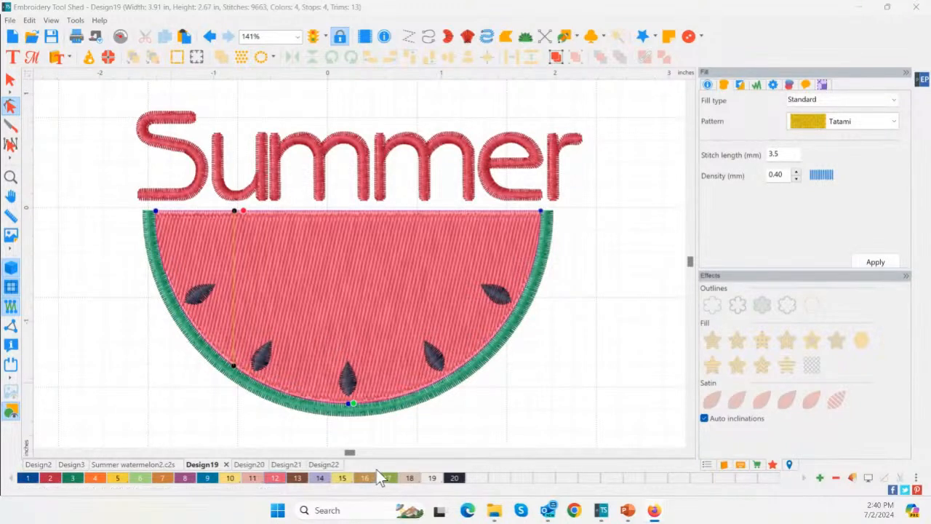
Start a new design and draw an artwork circle about 1.76 in in diameter
{"action": "left_click", "coordinate": [13, 36]}
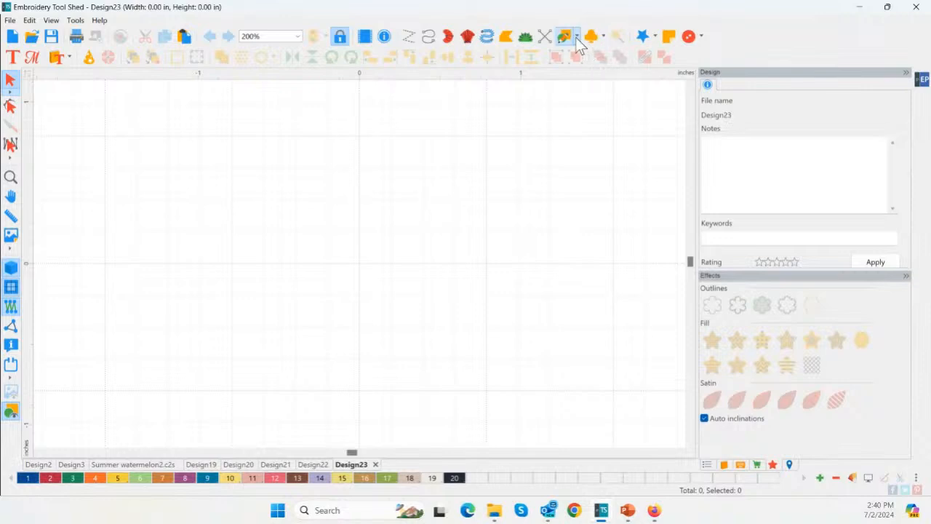
{"action": "left_click", "coordinate": [576, 36]}
{"action": "left_click", "coordinate": [610, 80]}
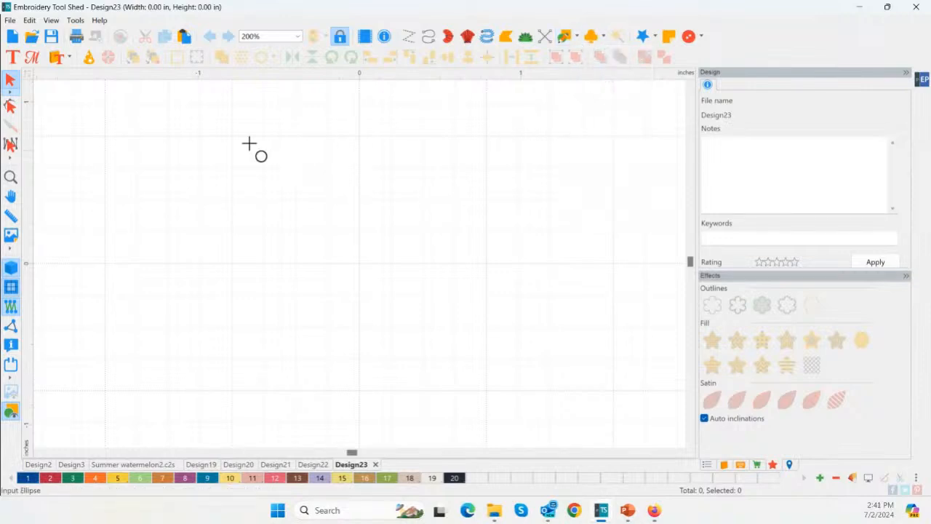
{"action": "left_click_drag", "start_coordinate": [206, 128], "coordinate": [490, 393]}
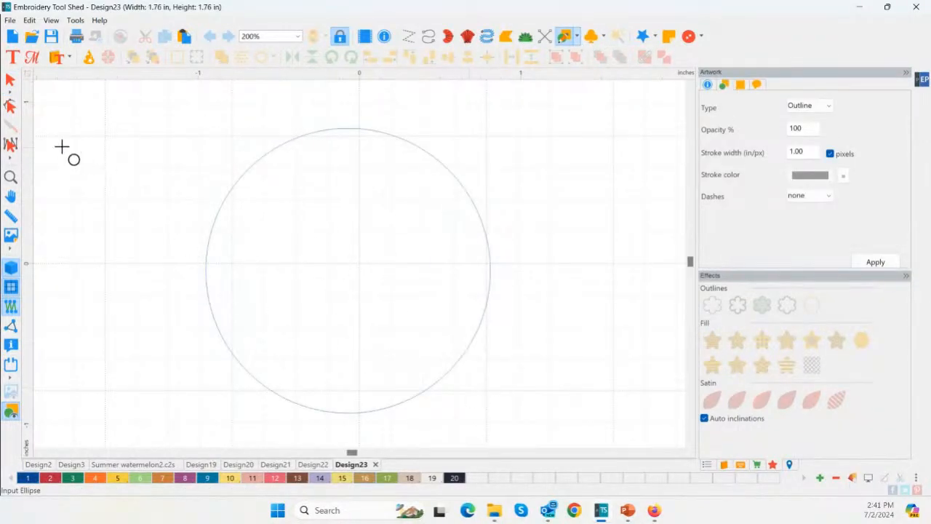
Open the circle's outline for shape editing and split it at the leftmost node
{"action": "left_click", "coordinate": [13, 108]}
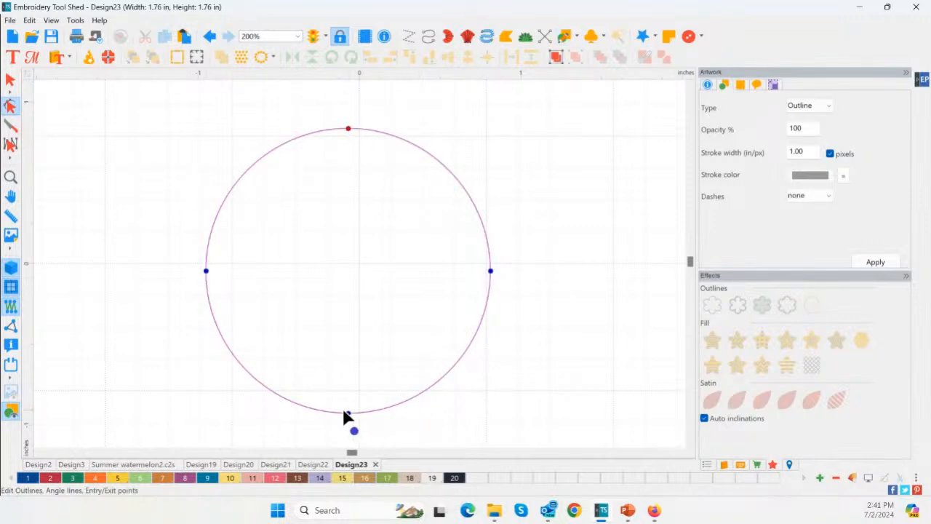
{"action": "right_click", "coordinate": [207, 272]}
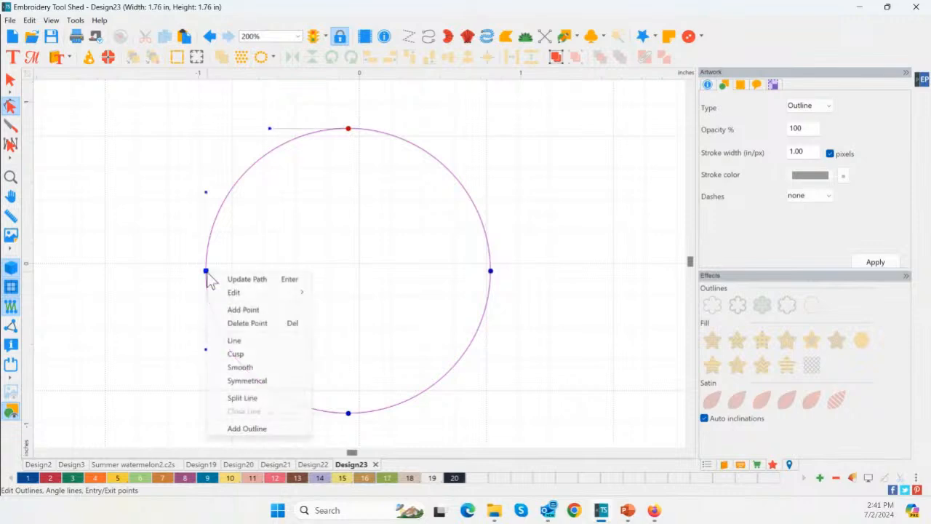
{"action": "left_click", "coordinate": [261, 399]}
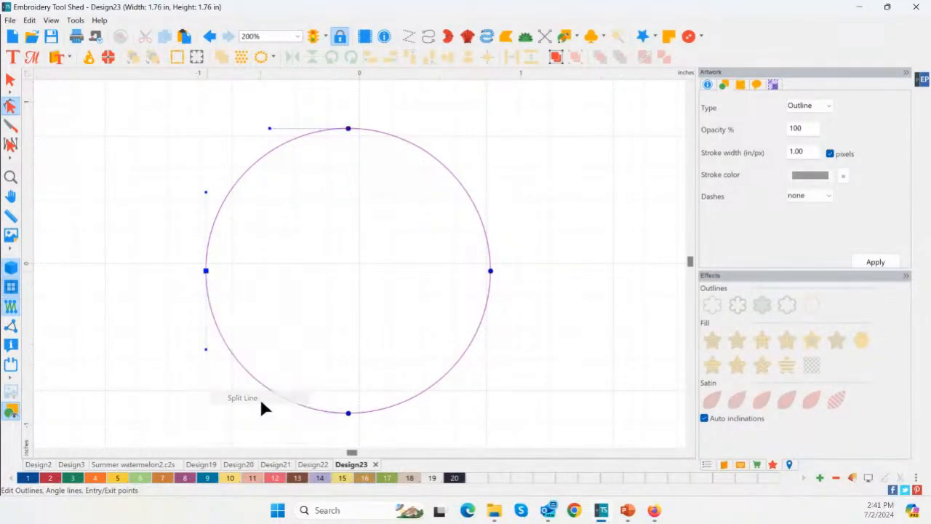
Try splitting the circle at its rightmost node and undo that split
{"action": "right_click", "coordinate": [491, 274]}
{"action": "left_click", "coordinate": [532, 400]}
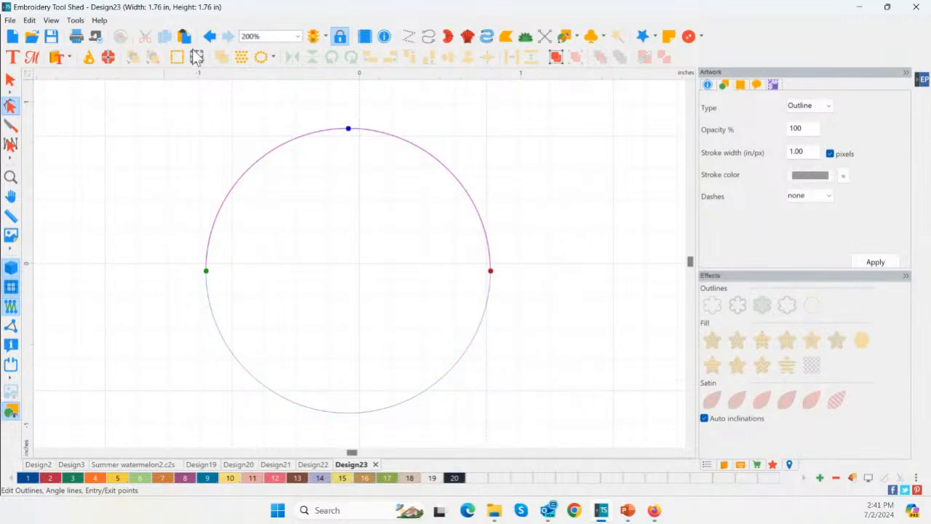
{"action": "left_click", "coordinate": [210, 37]}
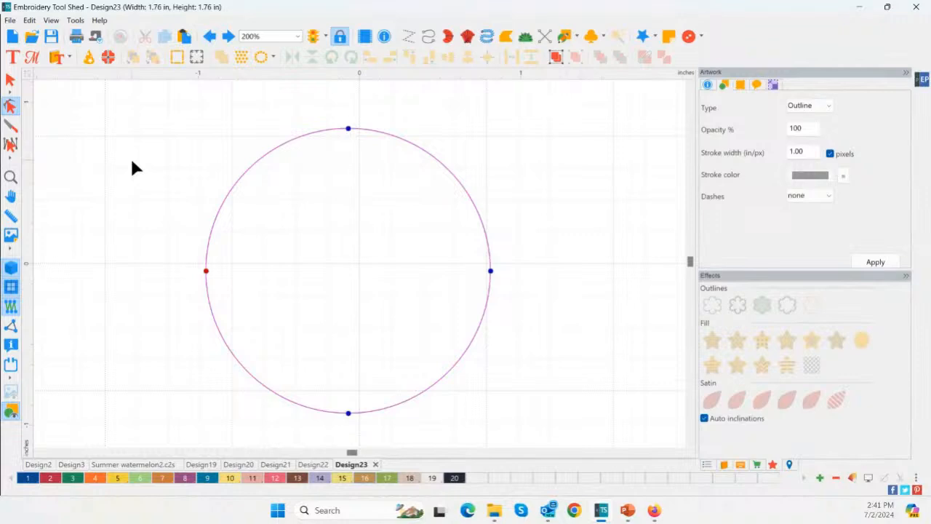
Split the circle's outline at its topmost node
{"action": "left_click", "coordinate": [291, 201]}
{"action": "left_click", "coordinate": [348, 130]}
{"action": "left_click", "coordinate": [348, 129]}
{"action": "right_click", "coordinate": [348, 129]}
{"action": "left_click", "coordinate": [387, 253]}
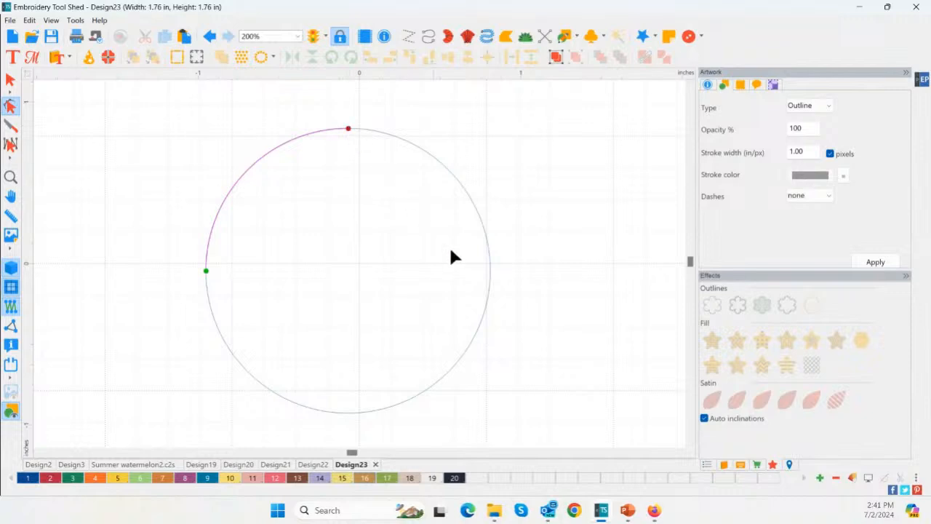
Pull the two split ends at the circle's top upward and apart to leave a gap, and deselect the outline
{"action": "left_click", "coordinate": [386, 166]}
{"action": "left_click", "coordinate": [351, 129]}
{"action": "left_click_drag", "start_coordinate": [348, 129], "coordinate": [368, 111]}
{"action": "left_click", "coordinate": [365, 130]}
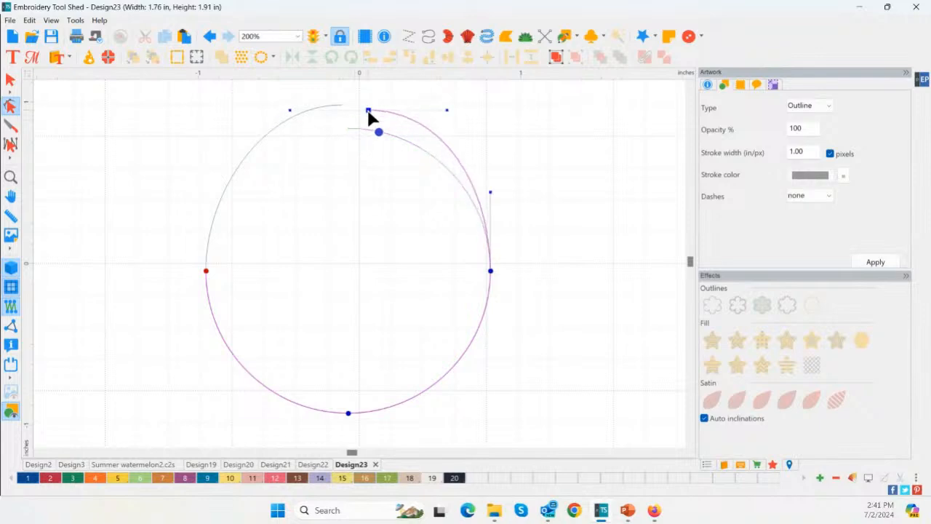
{"action": "left_click", "coordinate": [518, 146]}
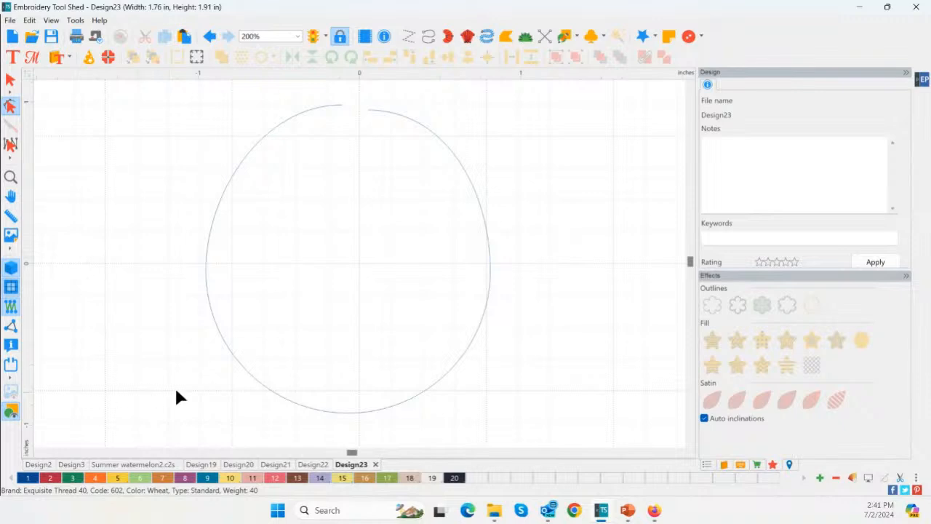
Switch to Design22, narrow the SUMMER lettering to about 3.7 in and shift it to start at the rind's left end
{"action": "left_click", "coordinate": [313, 464]}
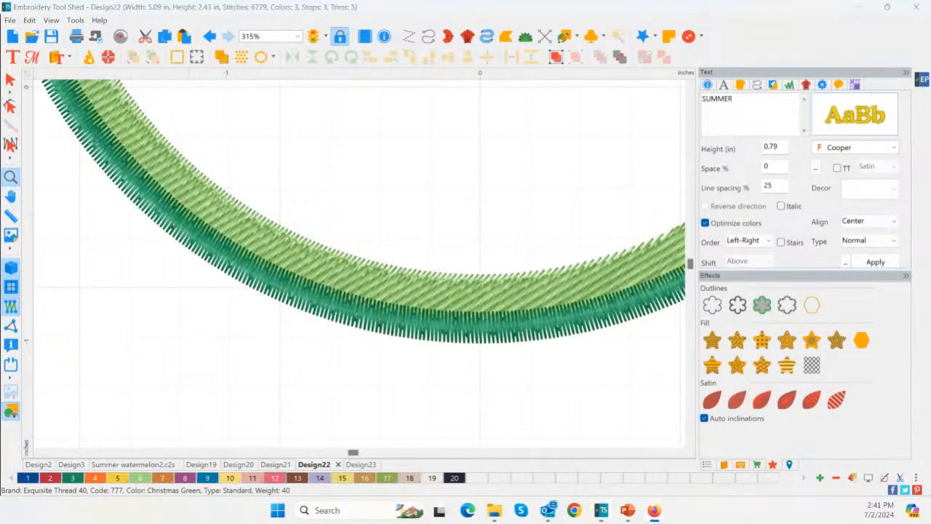
{"action": "double_click", "coordinate": [11, 178]}
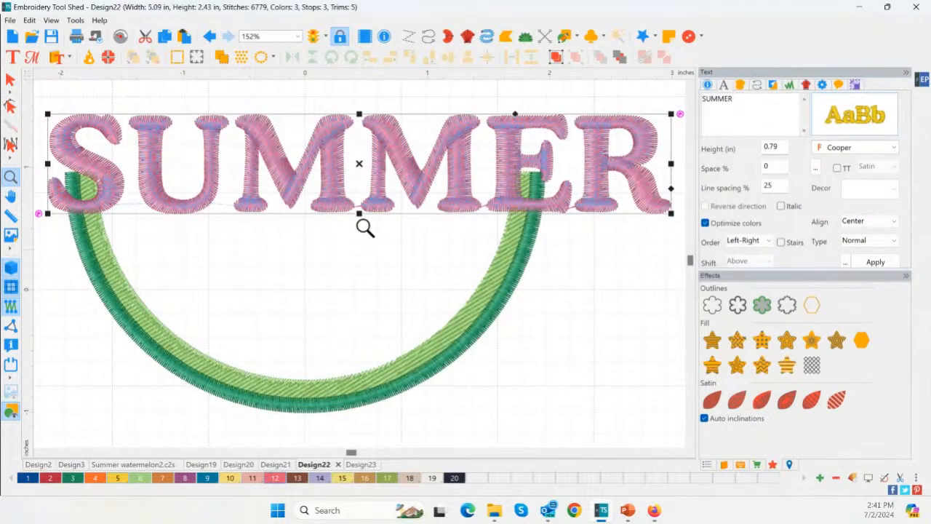
{"action": "scroll", "coordinate": [408, 230], "scroll_direction": "down", "scroll_amount": 2}
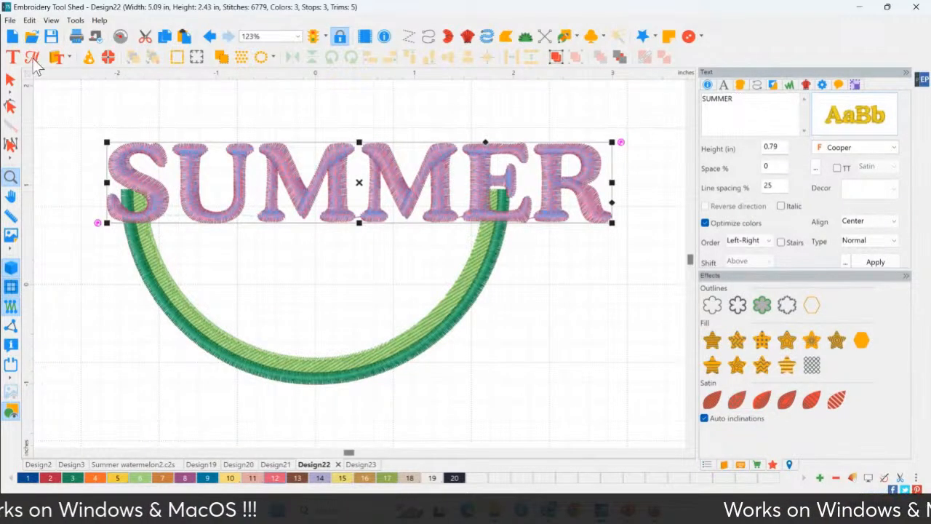
{"action": "key", "text": "ctrl"}
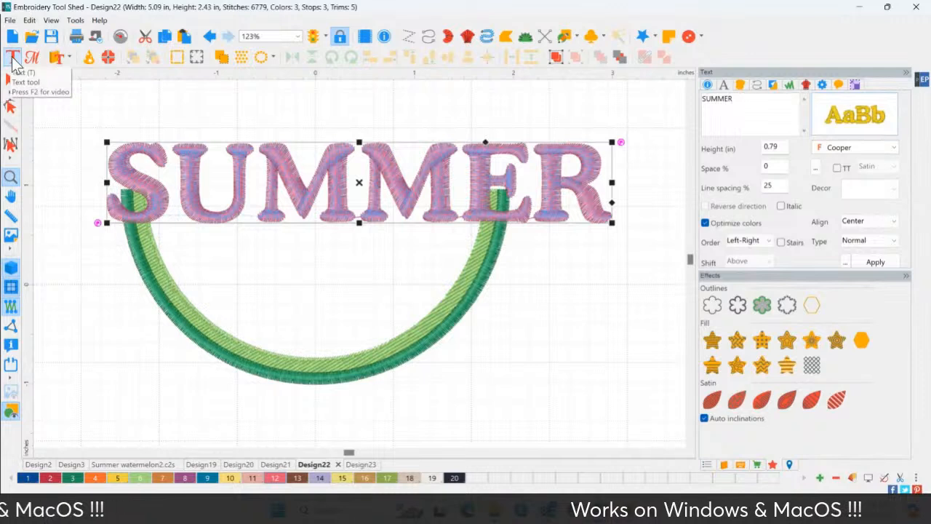
{"action": "left_click", "coordinate": [11, 58]}
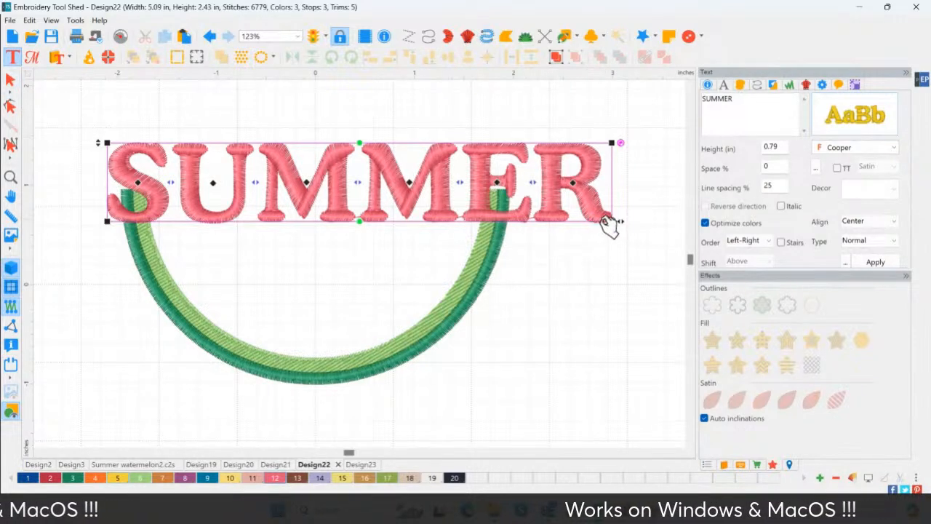
{"action": "left_click_drag", "start_coordinate": [621, 223], "coordinate": [485, 221]}
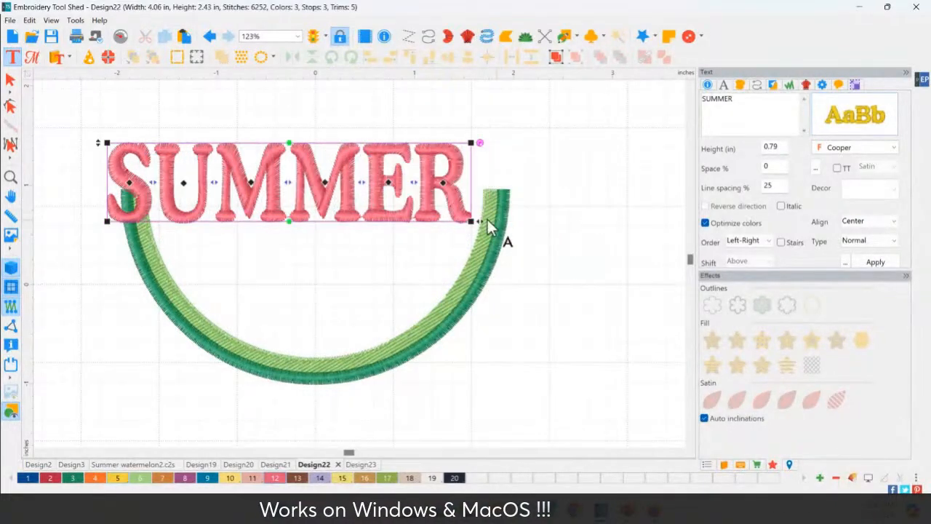
{"action": "left_click_drag", "start_coordinate": [304, 209], "coordinate": [318, 209]}
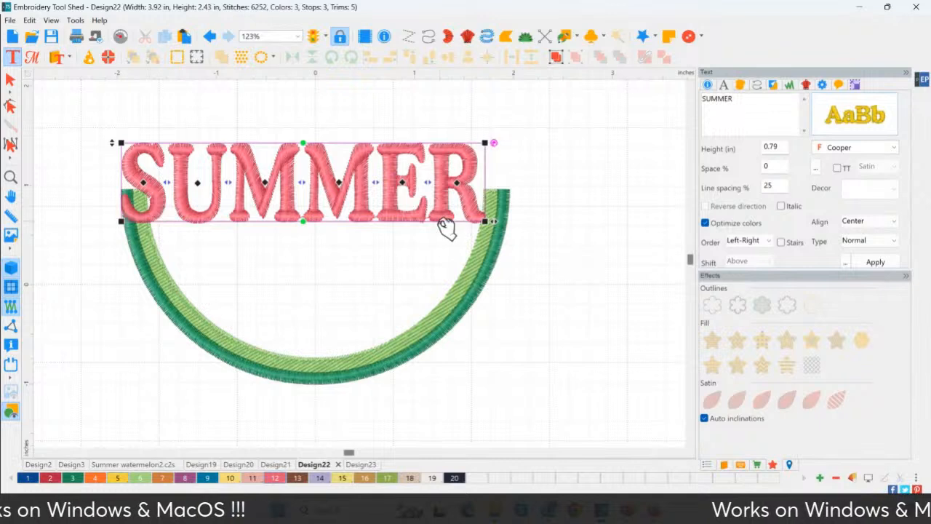
Narrow the SUMMER lettering to about 3.4 in and move it down between the rind's ends, level with their tops
{"action": "left_click_drag", "start_coordinate": [485, 219], "coordinate": [461, 216]}
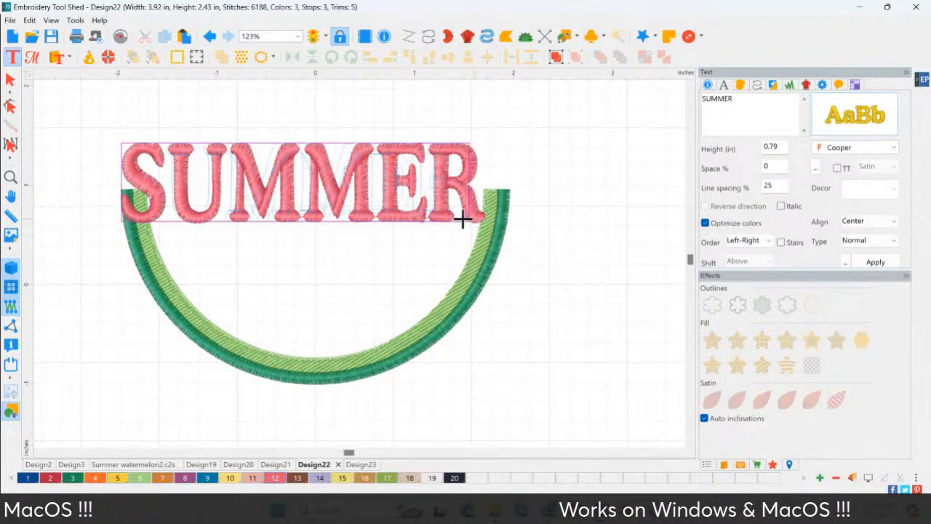
{"action": "left_click_drag", "start_coordinate": [332, 216], "coordinate": [339, 263]}
{"action": "mouse_move", "coordinate": [482, 272]}
{"action": "left_mouse_down"}
{"action": "mouse_move", "coordinate": [493, 270]}
{"action": "mouse_move", "coordinate": [471, 271]}
{"action": "left_mouse_up"}
{"action": "left_click_drag", "start_coordinate": [340, 251], "coordinate": [352, 246]}
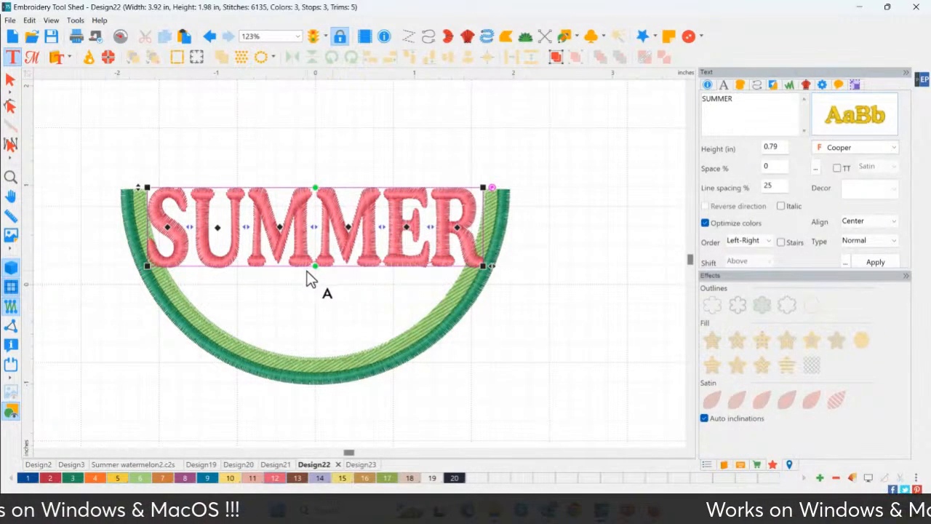
Bulge the SUMMER lettering's lower edge down about 0.9 in at its centre to follow the rind's inner curve, and nudge the text up slightly
{"action": "left_click_drag", "start_coordinate": [314, 267], "coordinate": [311, 359]}
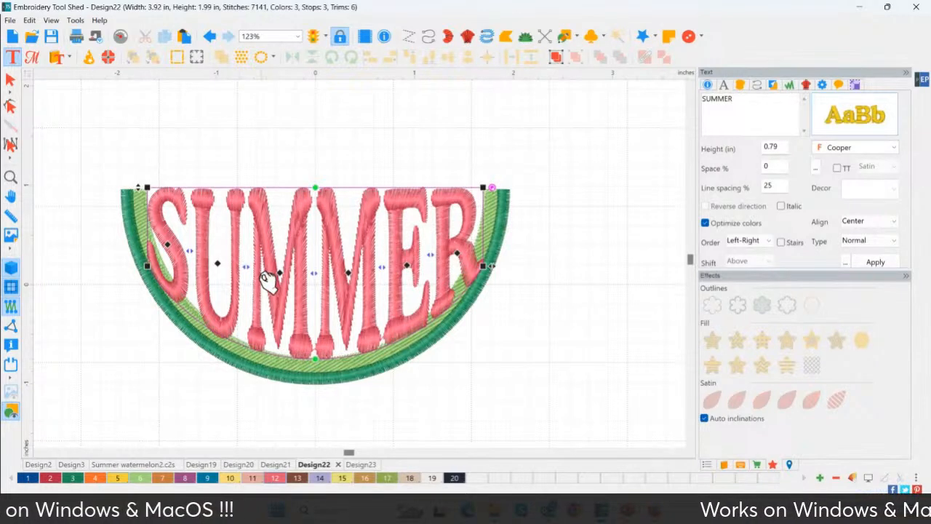
{"action": "left_click_drag", "start_coordinate": [267, 277], "coordinate": [266, 274]}
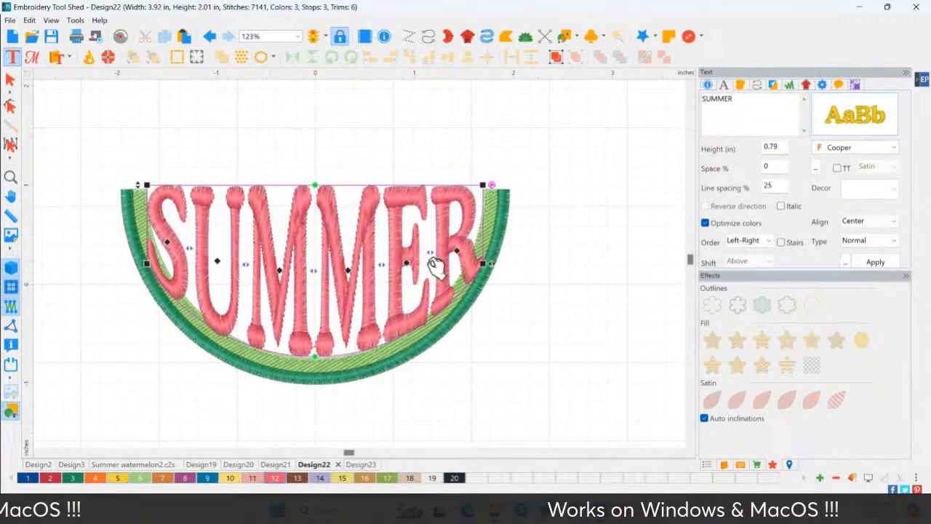
Narrow the curved SUMMER lettering to about 3.2 in, centre it inside the rind slightly above the rind's ends, and deselect it
{"action": "left_click_drag", "start_coordinate": [490, 264], "coordinate": [481, 263]}
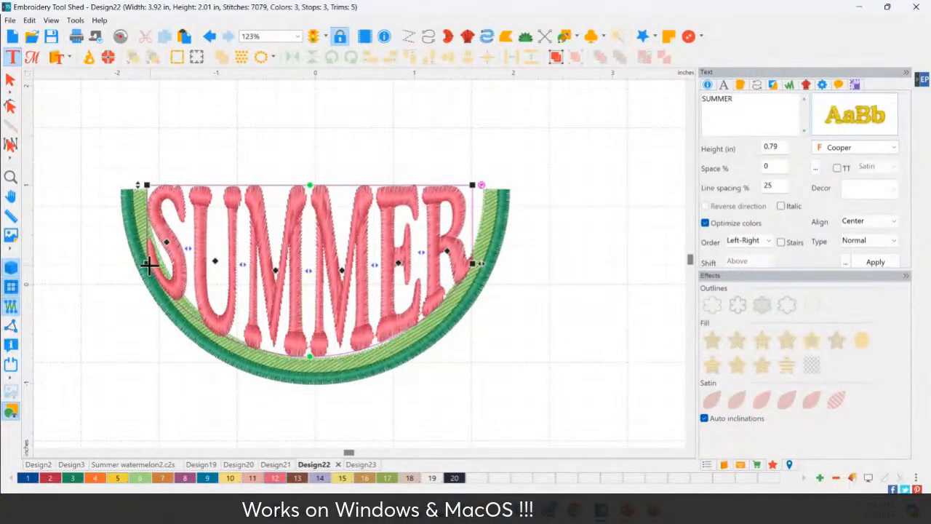
{"action": "left_click_drag", "start_coordinate": [473, 262], "coordinate": [468, 267]}
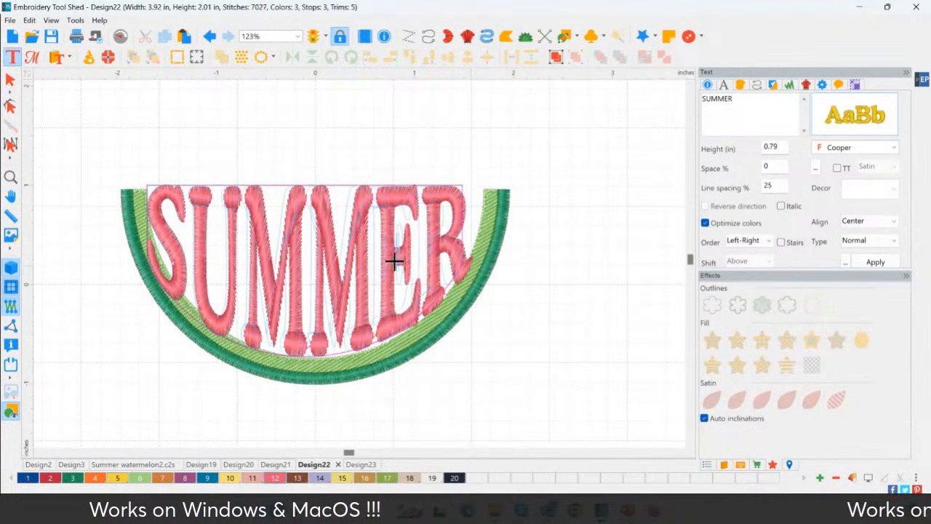
{"action": "left_click_drag", "start_coordinate": [334, 269], "coordinate": [342, 267]}
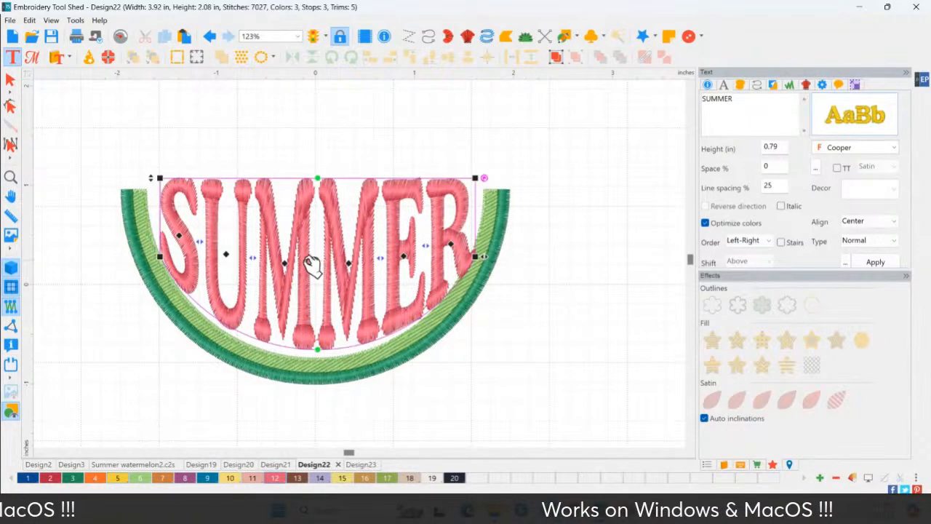
{"action": "left_click", "coordinate": [325, 409]}
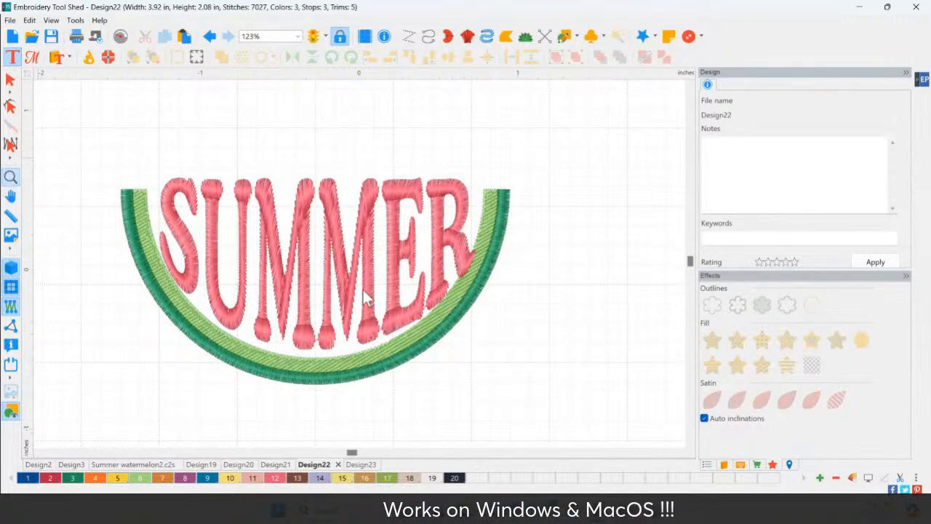
{"action": "key", "text": "F4"}
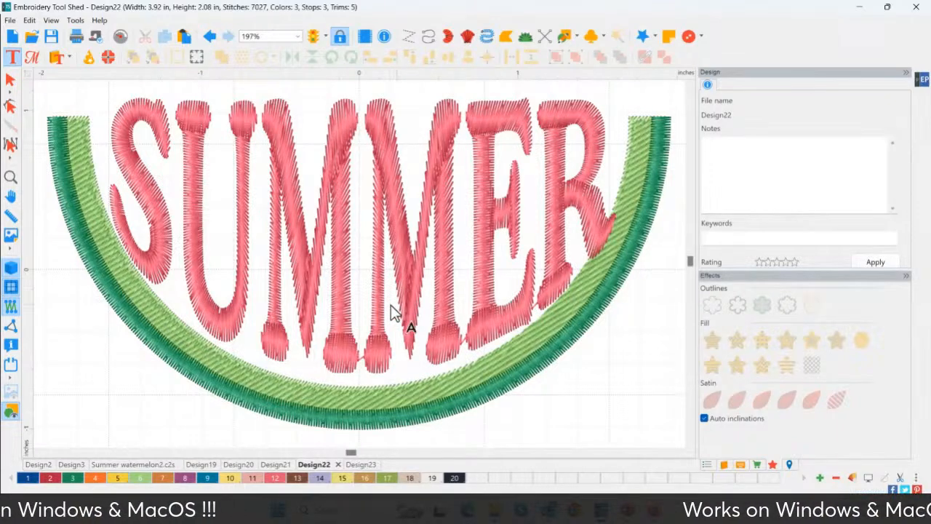
{"action": "scroll", "coordinate": [391, 305], "scroll_direction": "down", "scroll_amount": 2}
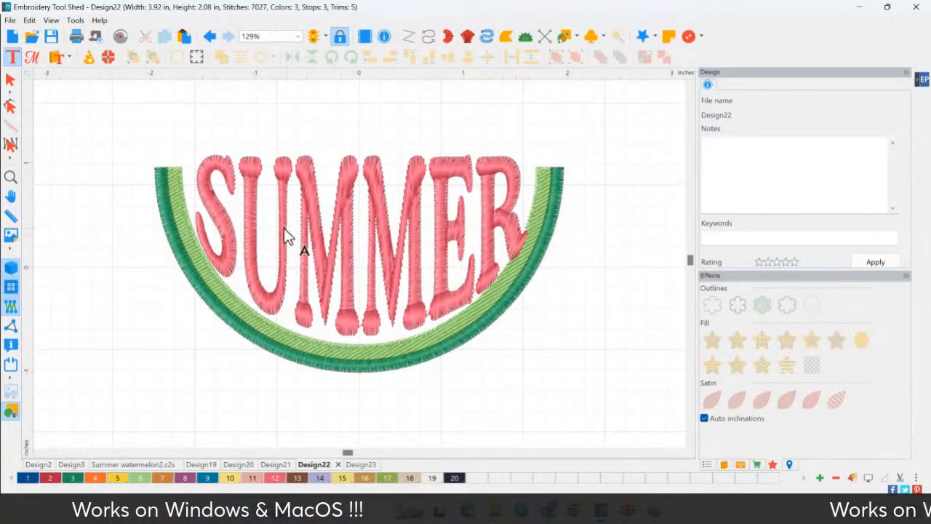
Undo the SUMMER lettering's latest curving and narrowing edits, and move the straight text up clear of the rind's ends
{"action": "left_click", "coordinate": [9, 83]}
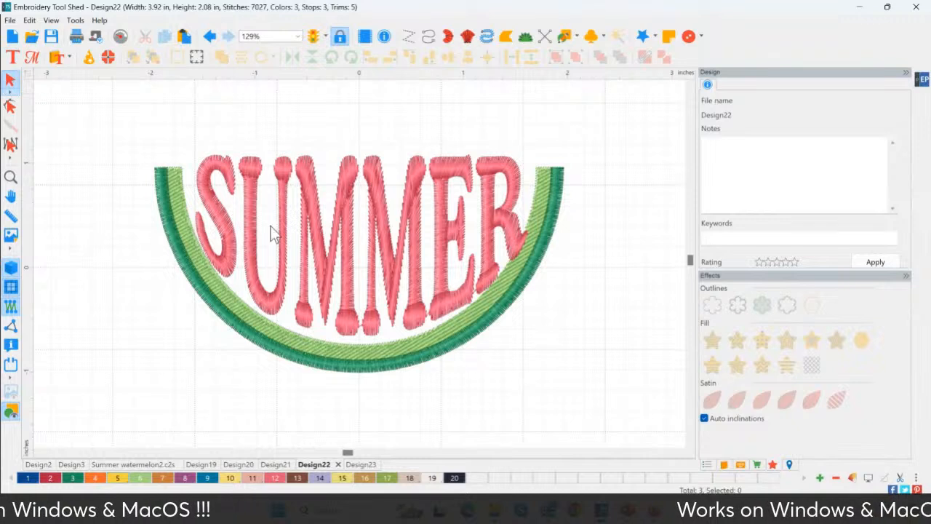
{"action": "left_click", "coordinate": [285, 253]}
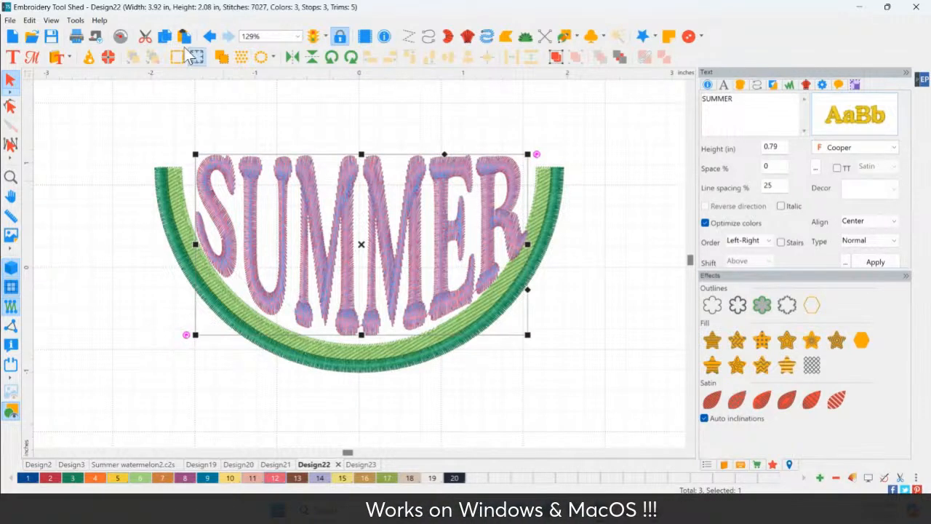
{"action": "left_click", "coordinate": [209, 36]}
{"action": "left_click", "coordinate": [209, 36]}
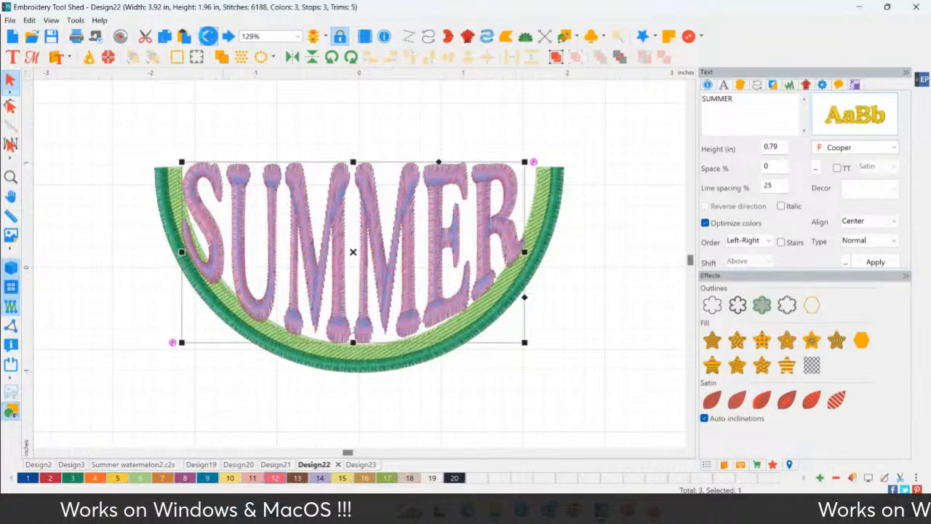
{"action": "left_click", "coordinate": [209, 36]}
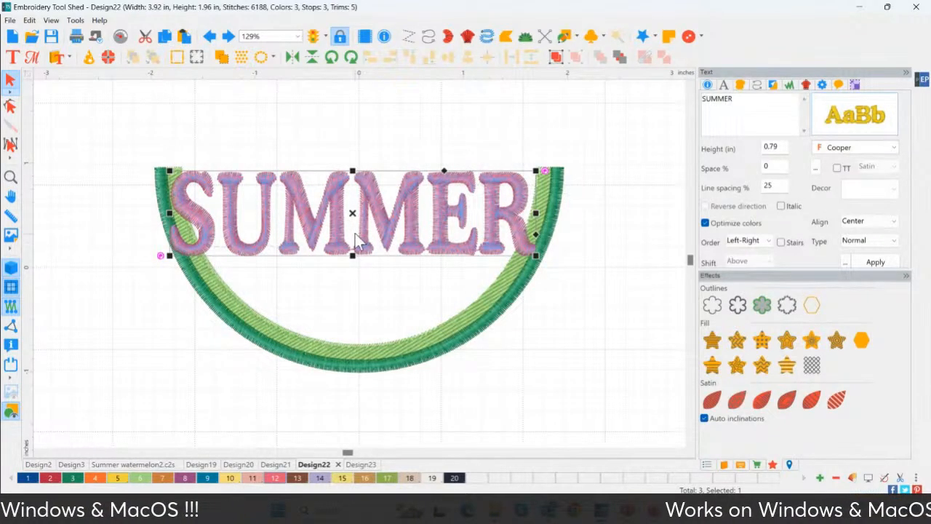
{"action": "left_click_drag", "start_coordinate": [354, 246], "coordinate": [371, 142]}
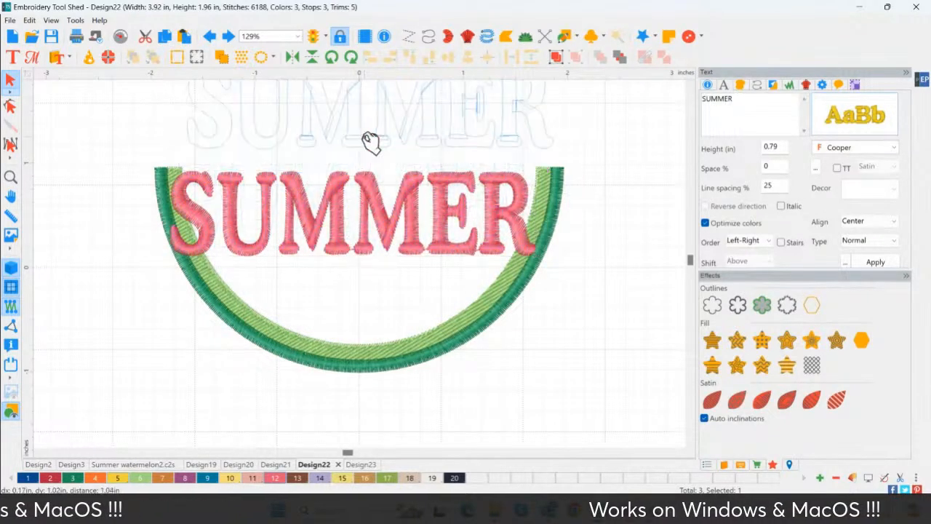
Switch the SUMMER lettering to TrueType fonts, try Castellar, and set the font to Chocolate
{"action": "left_click", "coordinate": [859, 116]}
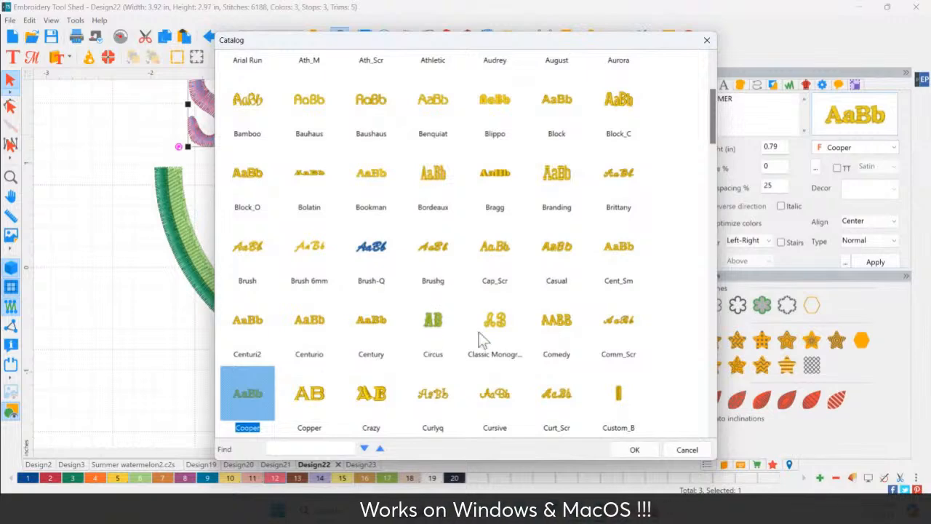
{"action": "left_click", "coordinate": [707, 41]}
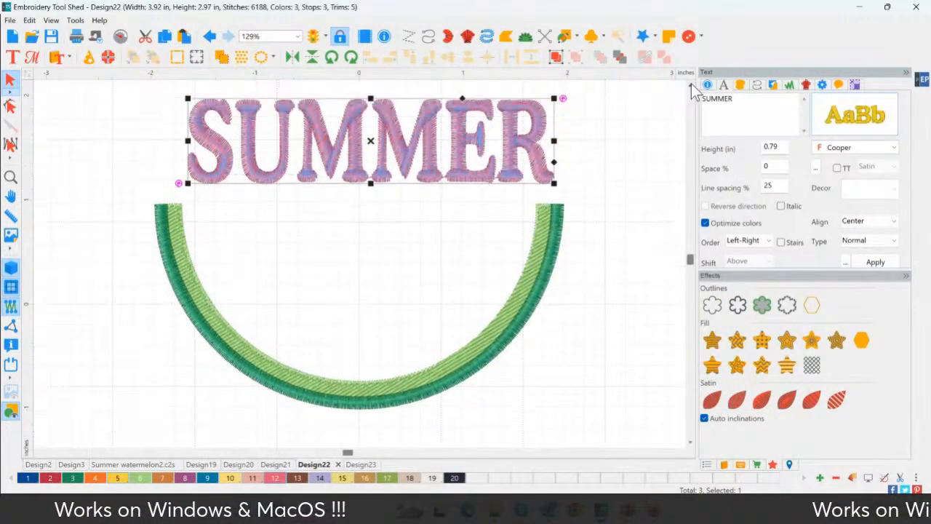
{"action": "scroll", "coordinate": [542, 143], "scroll_direction": "up", "scroll_amount": 1}
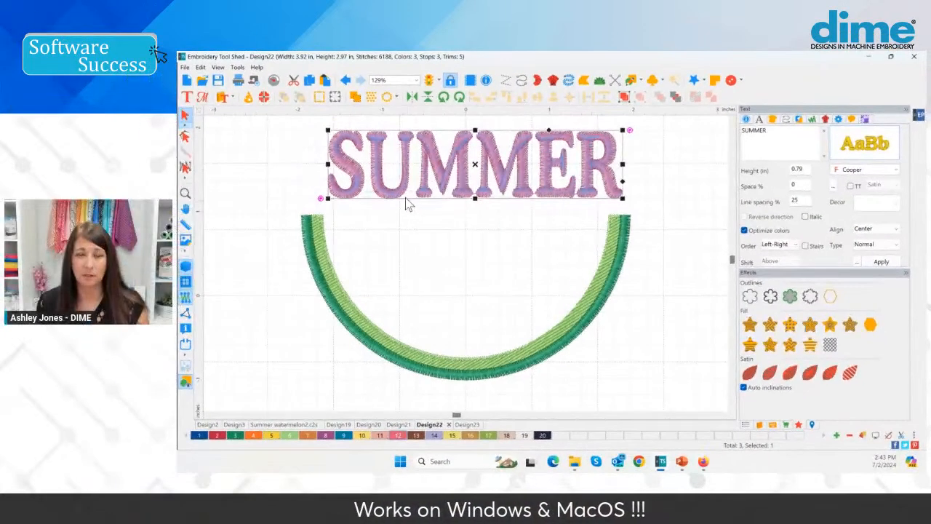
{"action": "left_click", "coordinate": [850, 187]}
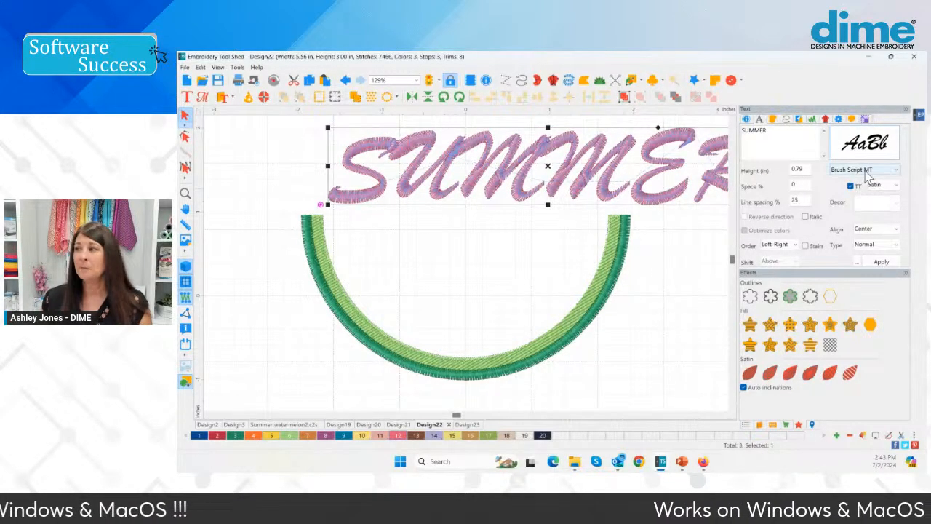
{"action": "left_click", "coordinate": [866, 170]}
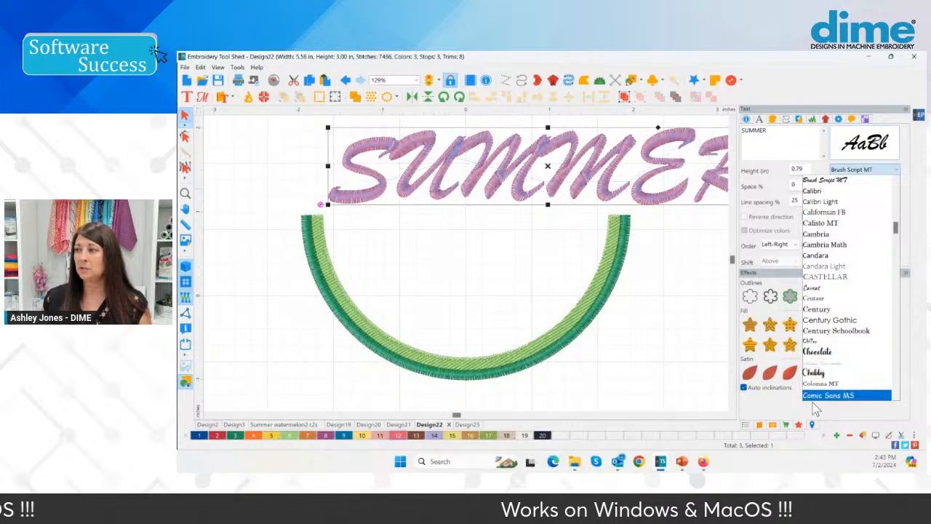
{"action": "left_click", "coordinate": [825, 276]}
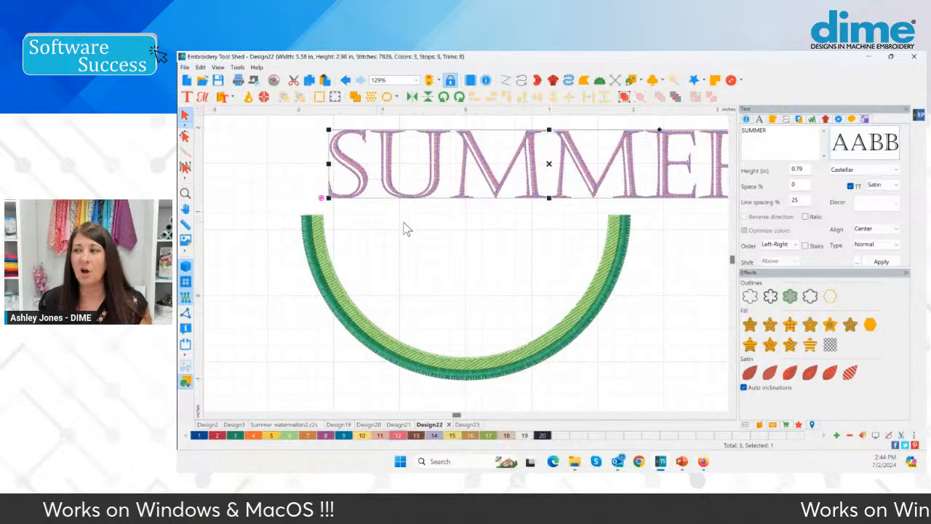
{"action": "left_click", "coordinate": [855, 170]}
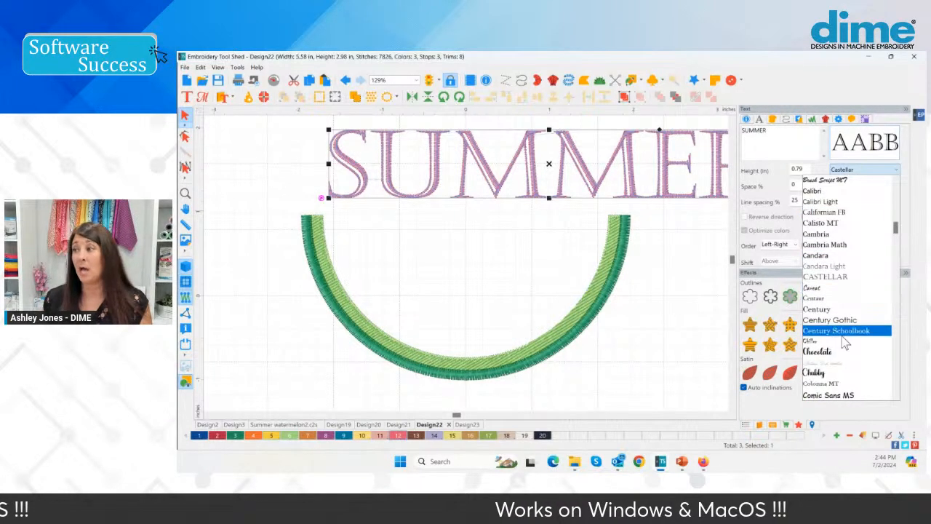
{"action": "left_click", "coordinate": [817, 351]}
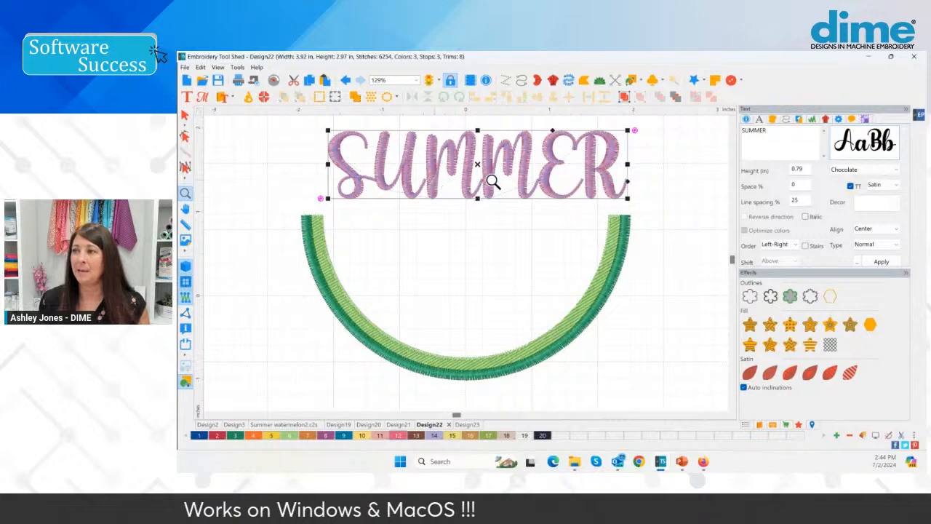
Examine the U and M satin stitches up close, and move the SUMMER lettering down about 0.16 in toward the rind
{"action": "left_click_drag", "start_coordinate": [409, 164], "coordinate": [455, 204]}
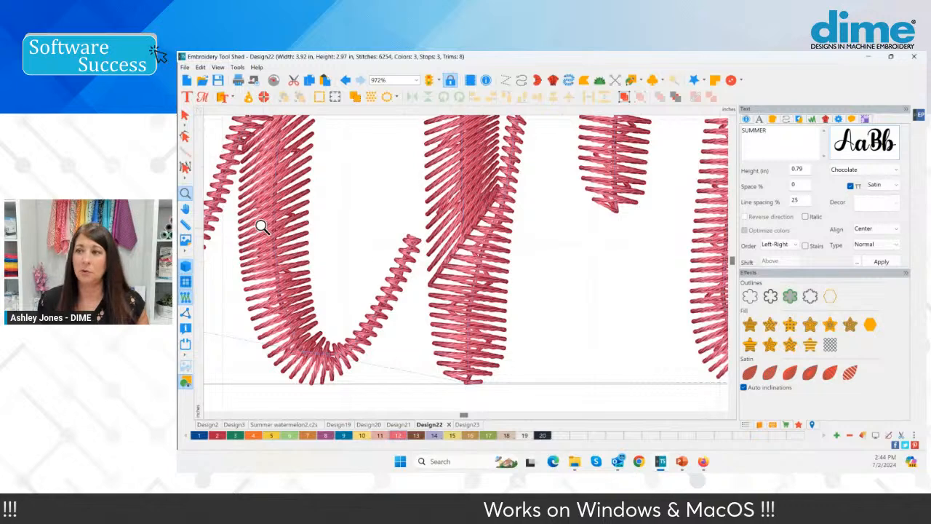
{"action": "left_click", "coordinate": [186, 194]}
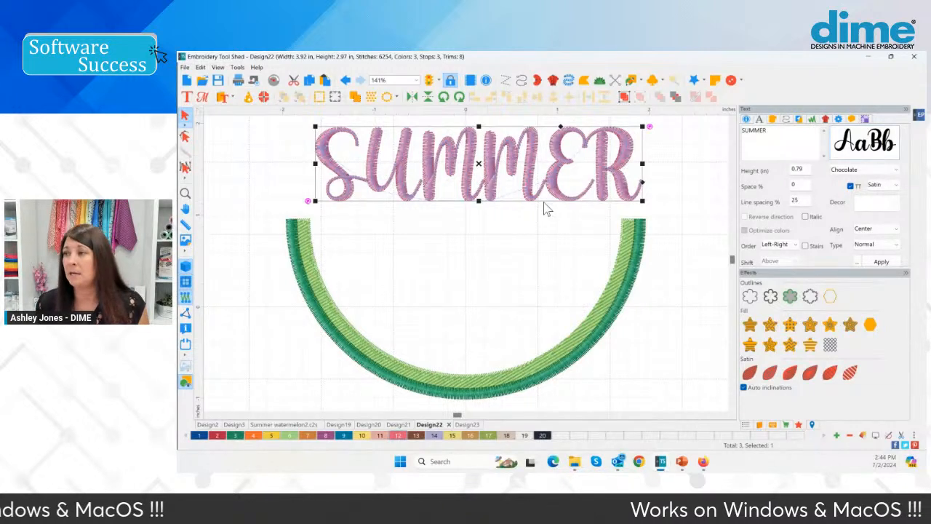
{"action": "left_click", "coordinate": [304, 164]}
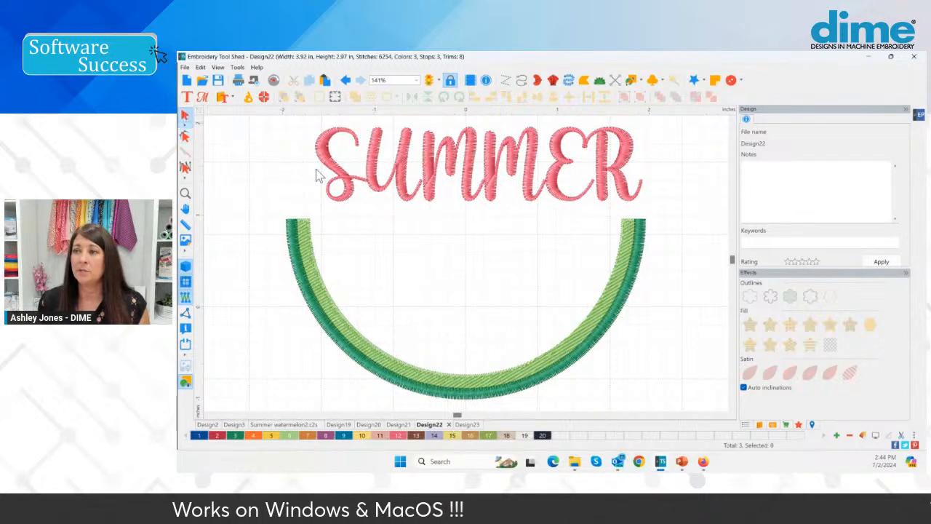
{"action": "left_click", "coordinate": [380, 178]}
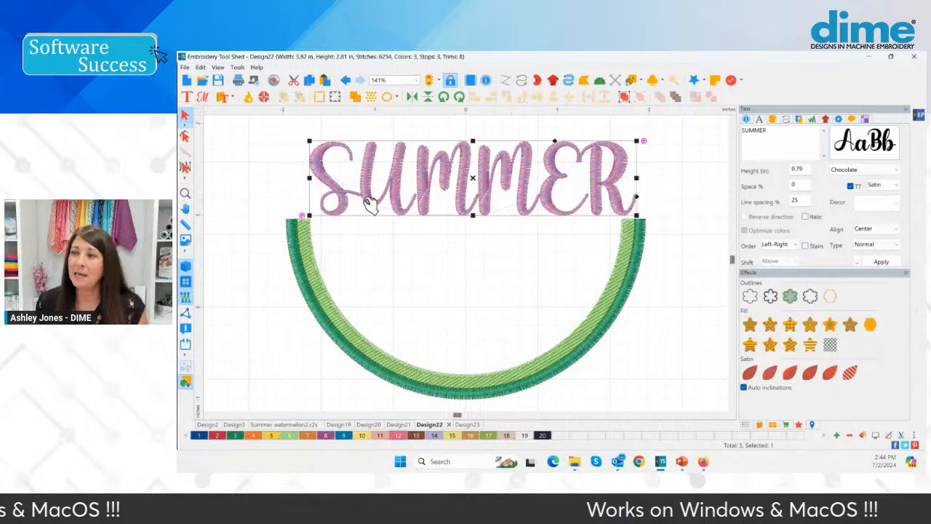
Try converting the SUMMER lettering to Artwork with a Standard fill, and undo the conversion
{"action": "left_click", "coordinate": [185, 138]}
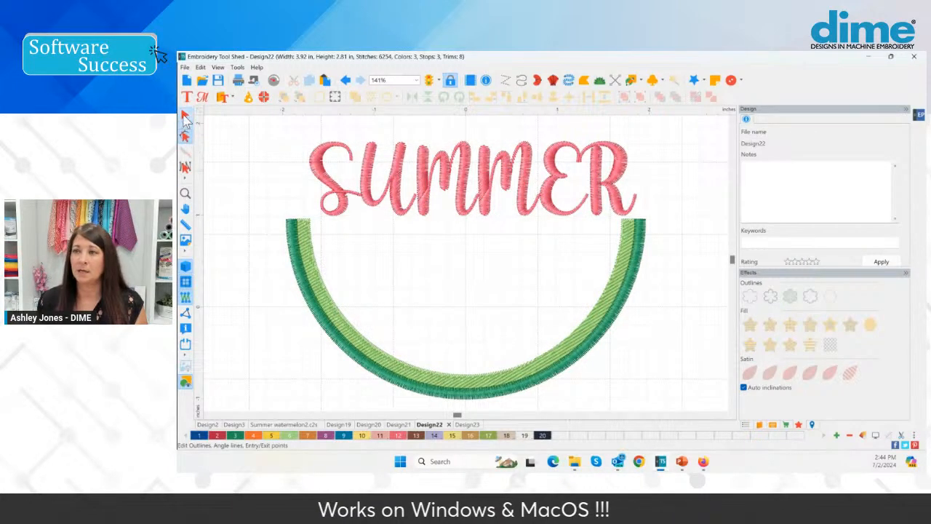
{"action": "left_click", "coordinate": [362, 197]}
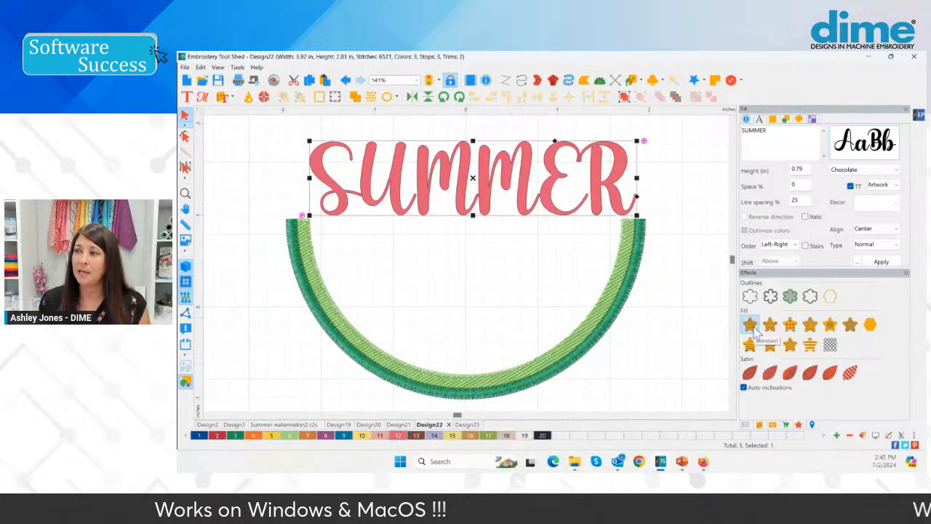
{"action": "left_click", "coordinate": [749, 325]}
{"action": "left_click", "coordinate": [461, 221]}
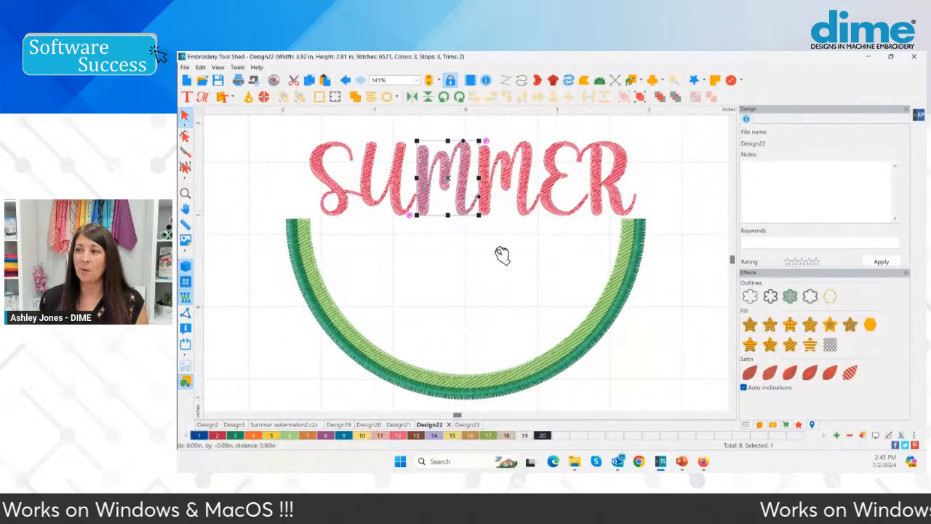
{"action": "left_click", "coordinate": [586, 360]}
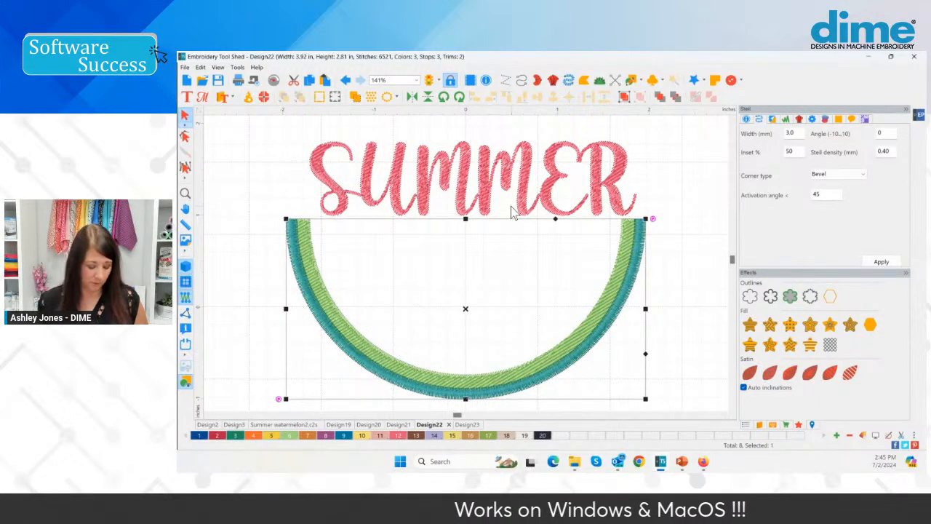
{"action": "left_click", "coordinate": [463, 268]}
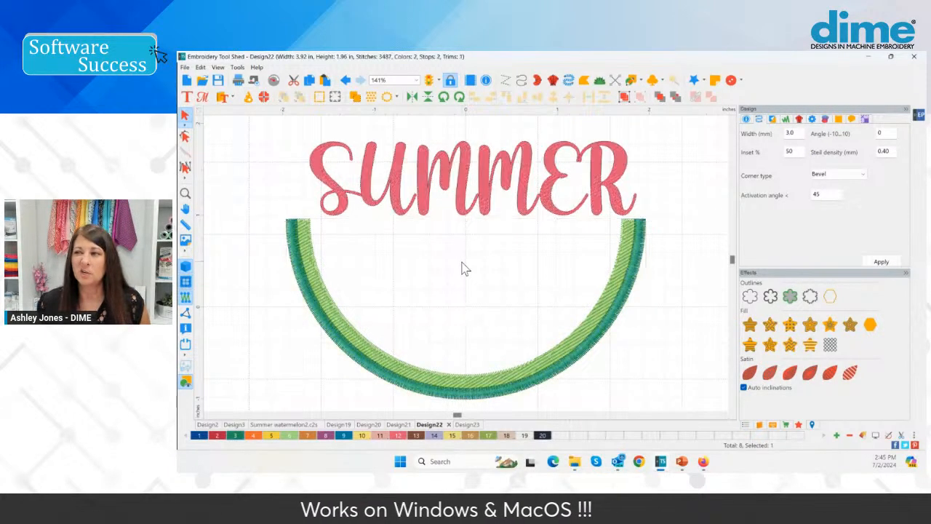
{"action": "left_click", "coordinate": [430, 185]}
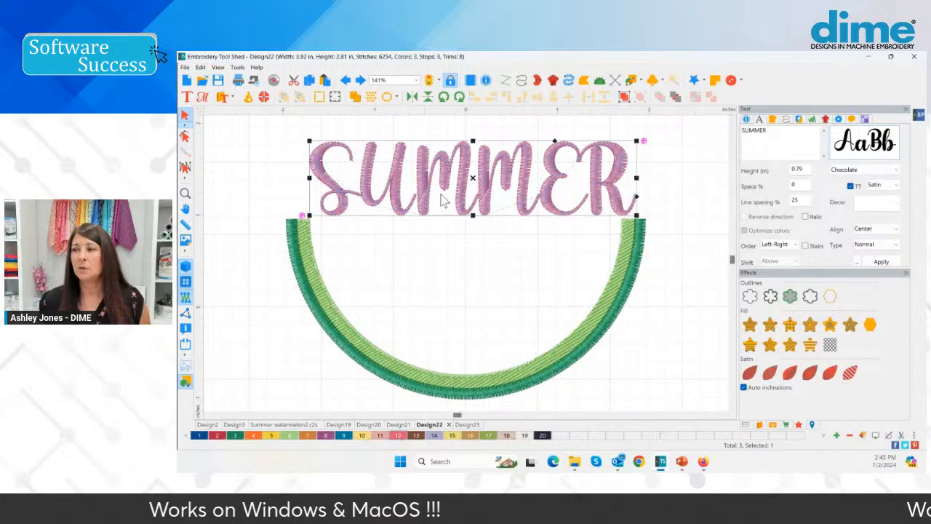
Show the design's stitching sequence and expand the pink 325 Exquisite Thread 40 entry to inspect its text item
{"action": "scroll", "coordinate": [466, 222], "scroll_direction": "up", "scroll_amount": 1}
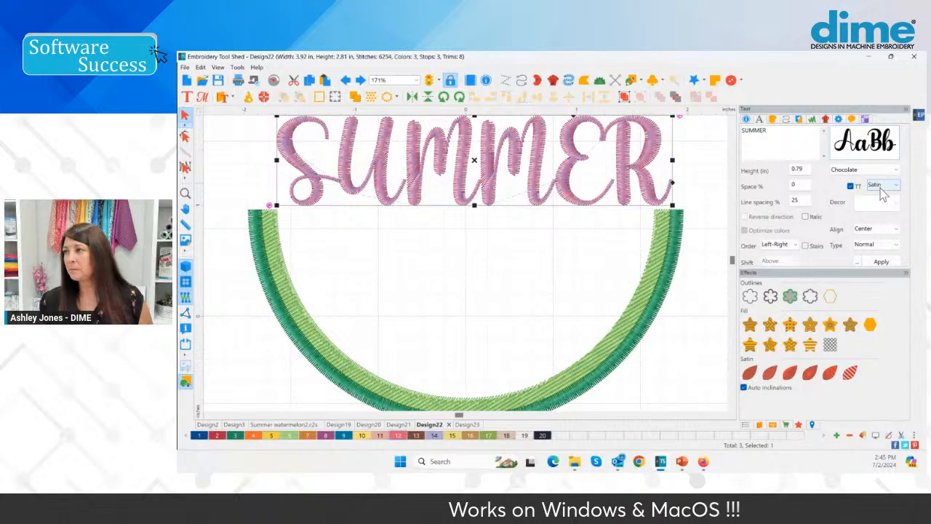
{"action": "right_click", "coordinate": [496, 168]}
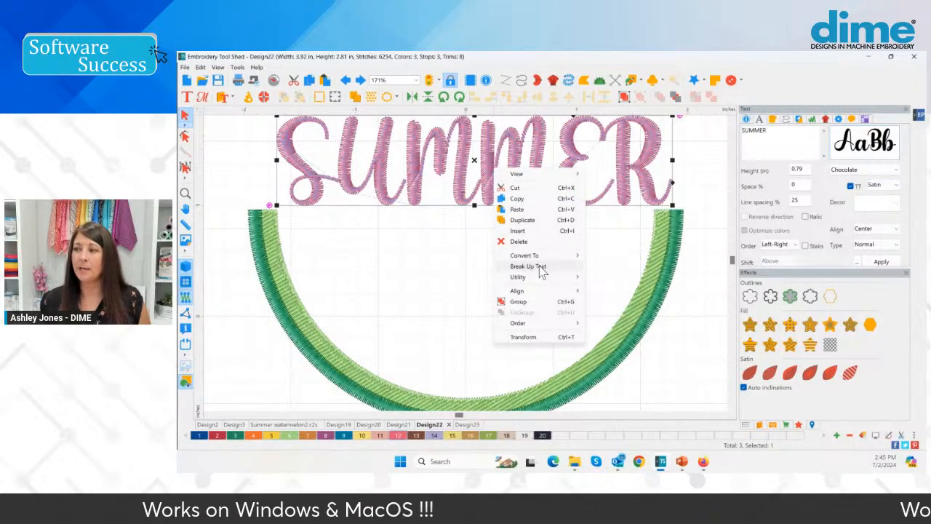
{"action": "left_click", "coordinate": [744, 423]}
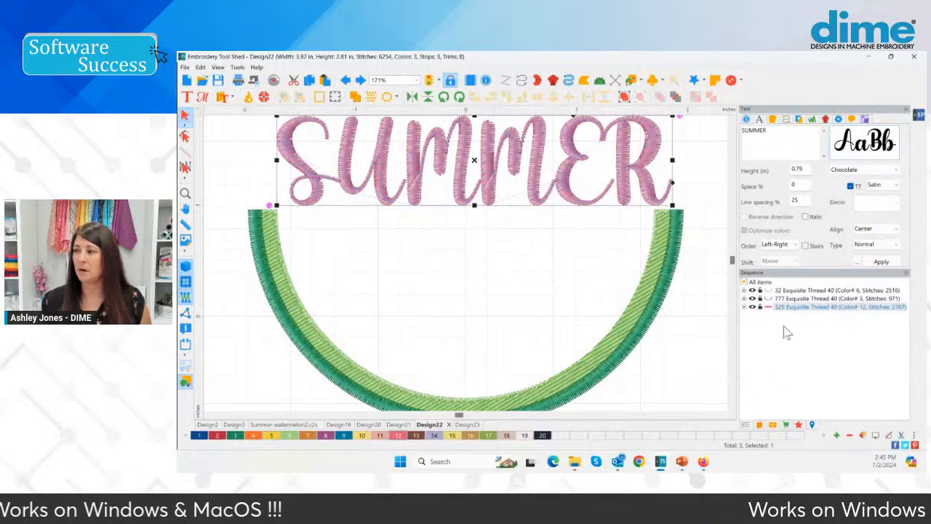
{"action": "left_click", "coordinate": [746, 308]}
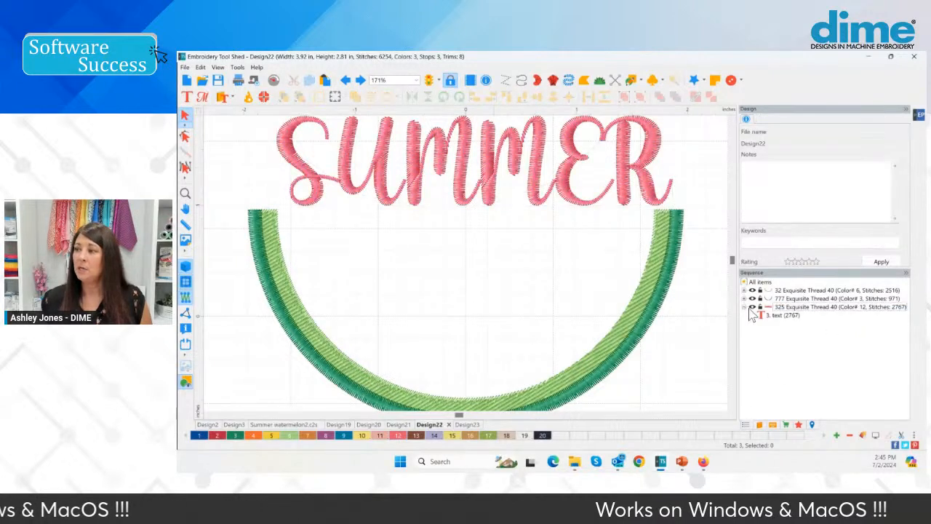
{"action": "key", "text": "ctrl"}
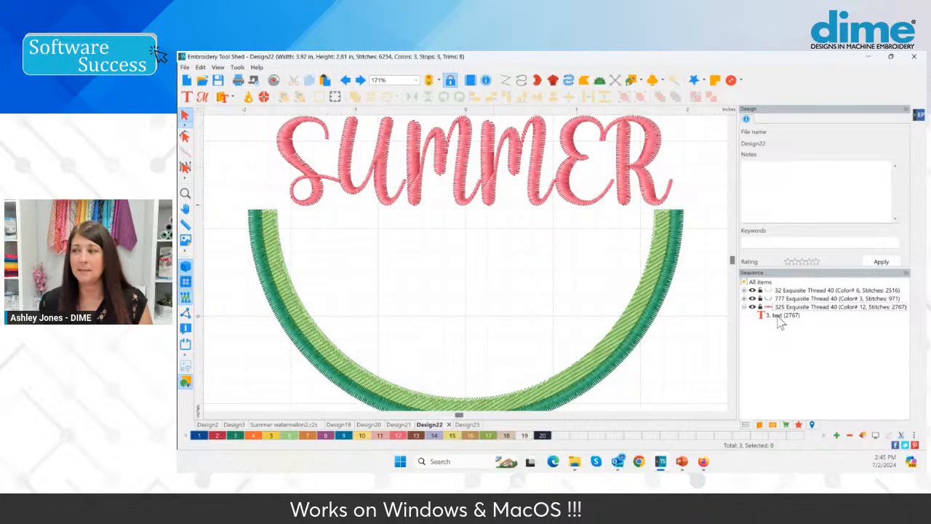
Try replacing the SUMMER wording with Hello and check its text item in the sequence
{"action": "left_click", "coordinate": [537, 169]}
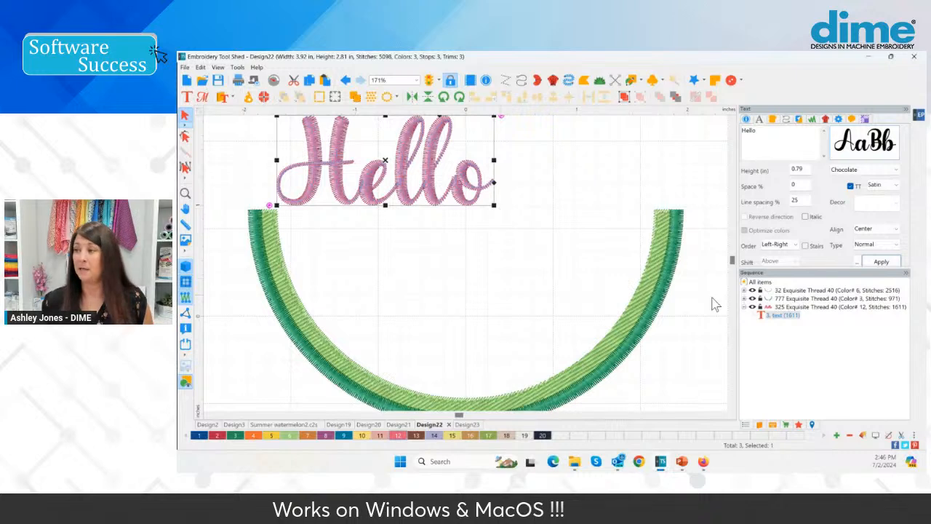
{"action": "left_click", "coordinate": [783, 318]}
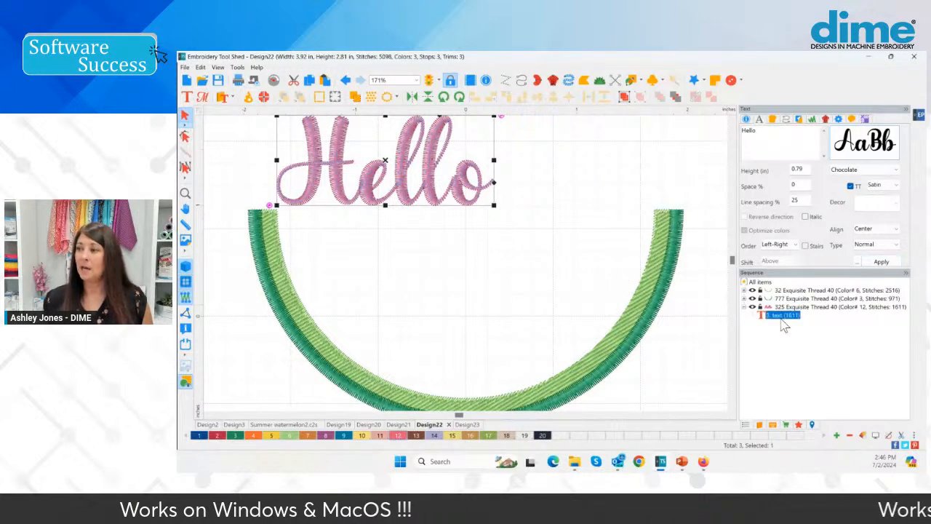
{"action": "mouse_move", "coordinate": [768, 323]}
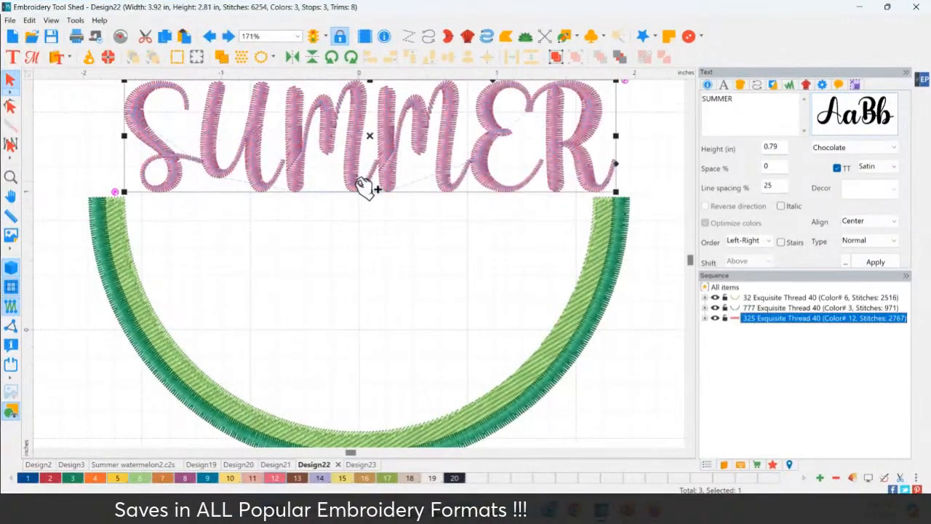
Break up the SUMMER text into separate letter groups and select the groups one by one in the sequence to check them
{"action": "right_click", "coordinate": [298, 160]}
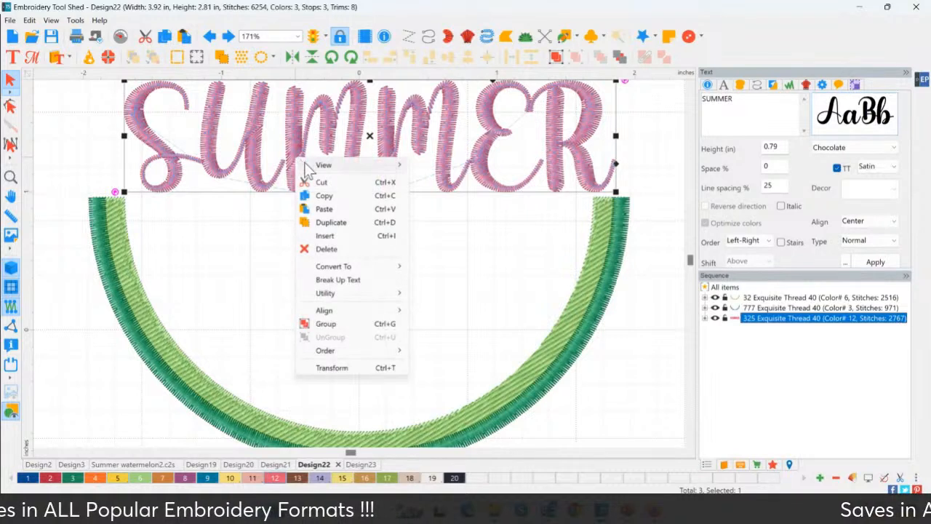
{"action": "left_click", "coordinate": [367, 283]}
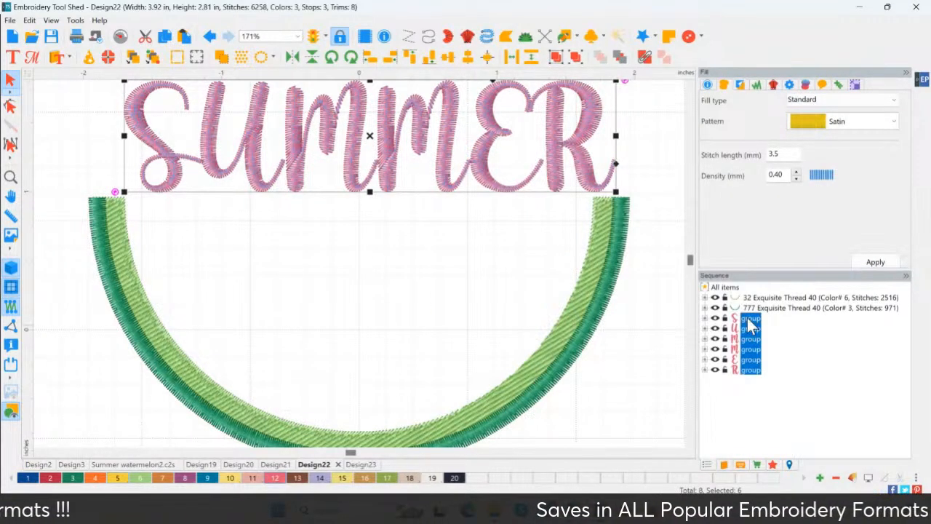
{"action": "left_click", "coordinate": [750, 320]}
{"action": "left_click", "coordinate": [753, 330]}
{"action": "left_click", "coordinate": [756, 338]}
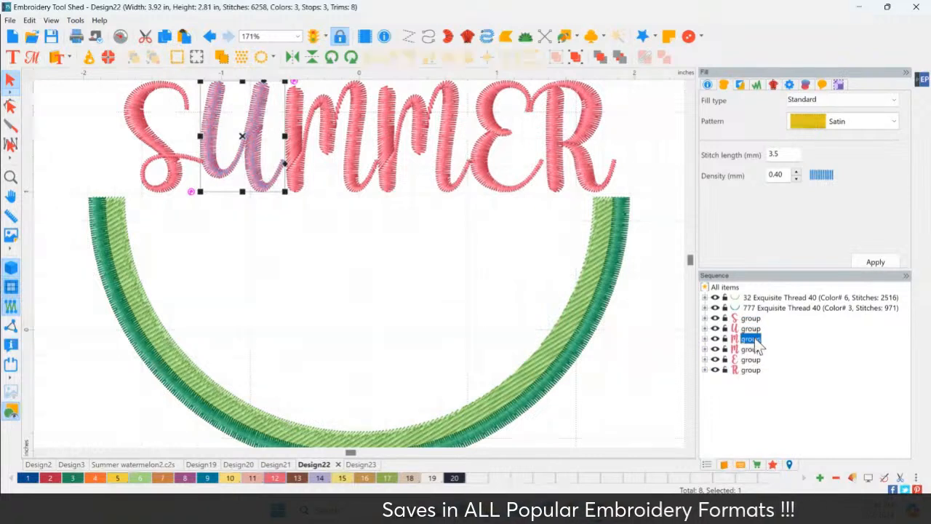
{"action": "left_click", "coordinate": [757, 349]}
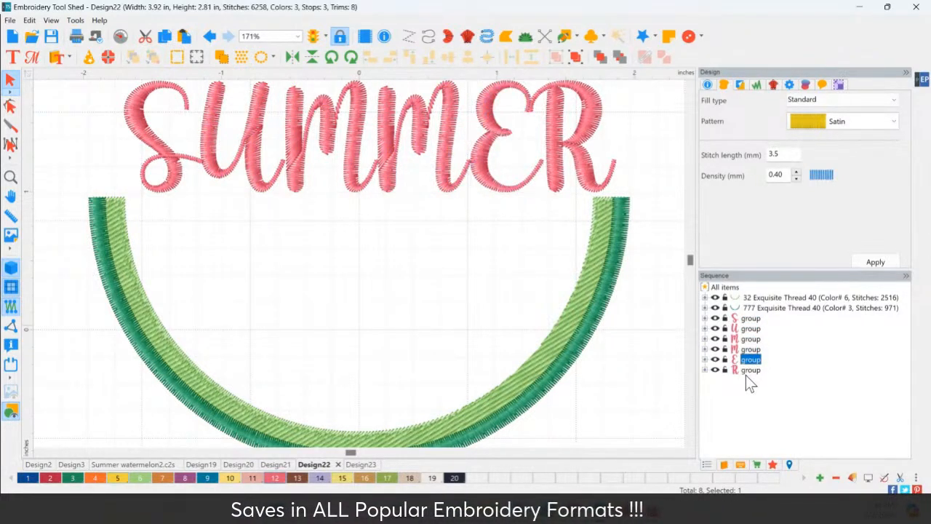
Check the separate letter groups in the sequence and expand the S group down to its satin item
{"action": "left_click", "coordinate": [745, 374]}
{"action": "left_click", "coordinate": [750, 319]}
{"action": "left_click", "coordinate": [754, 329]}
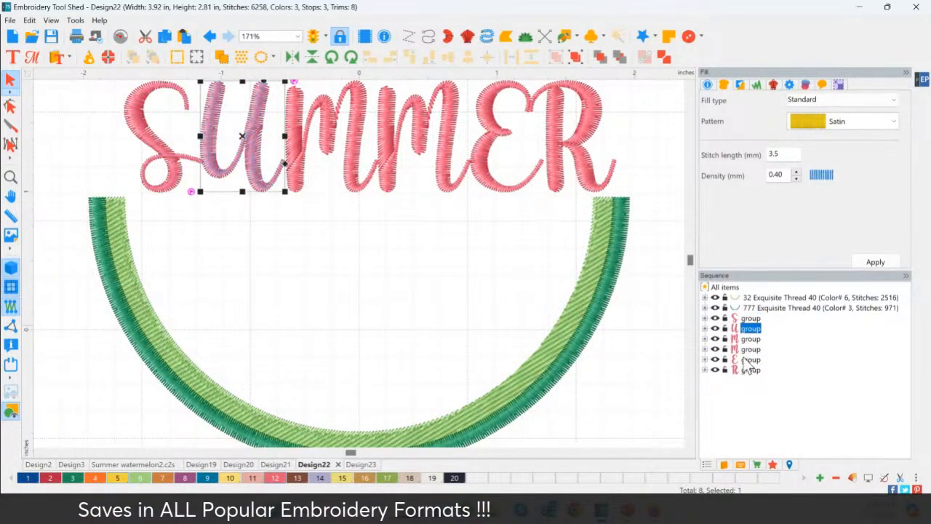
{"action": "left_click", "coordinate": [750, 360]}
{"action": "left_click", "coordinate": [751, 320]}
{"action": "double_click", "coordinate": [751, 320]}
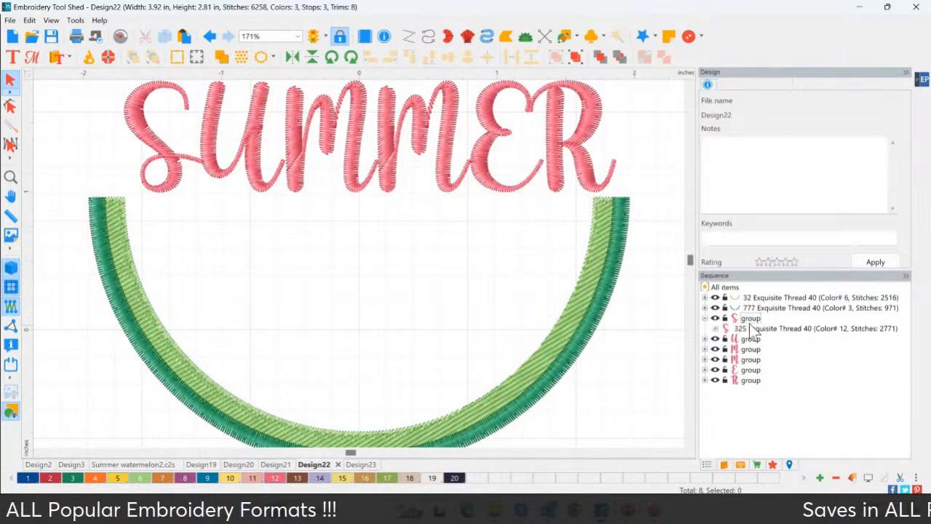
{"action": "left_click", "coordinate": [757, 328]}
{"action": "double_click", "coordinate": [756, 330]}
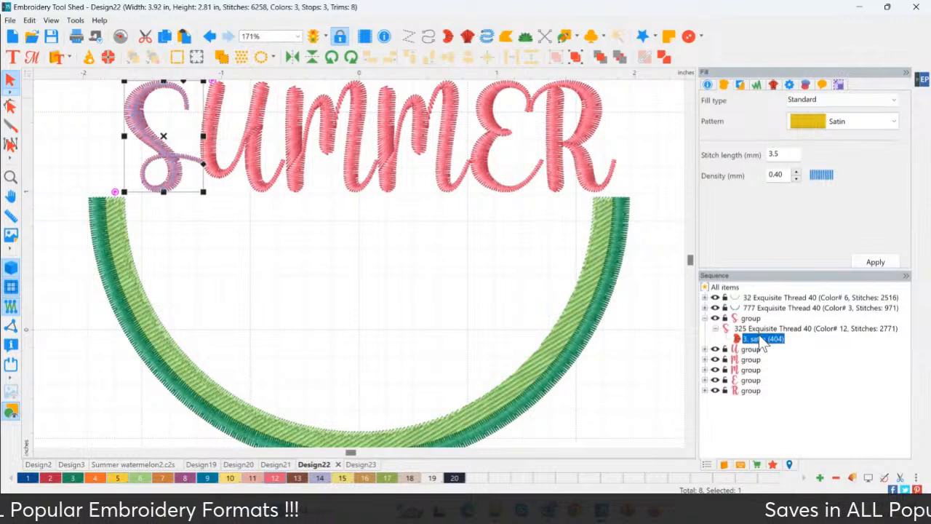
{"action": "left_click", "coordinate": [313, 159]}
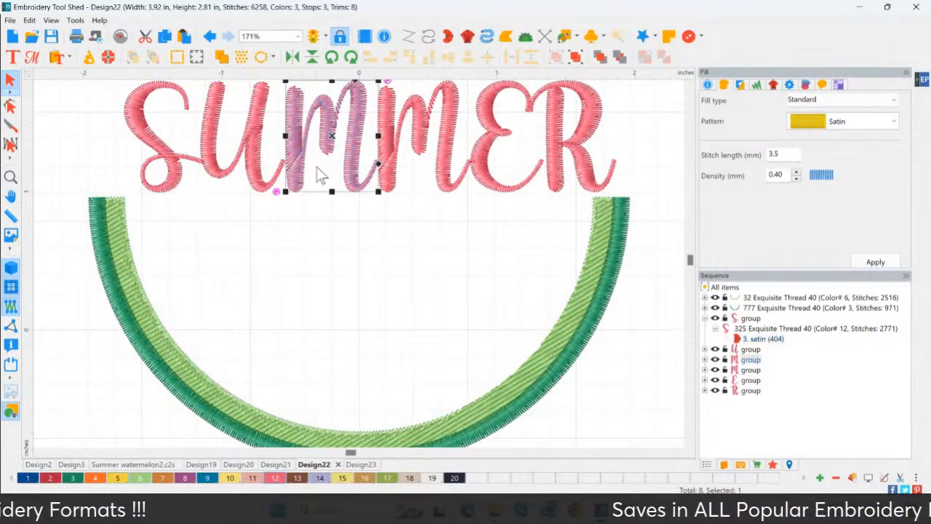
{"action": "left_click", "coordinate": [761, 339]}
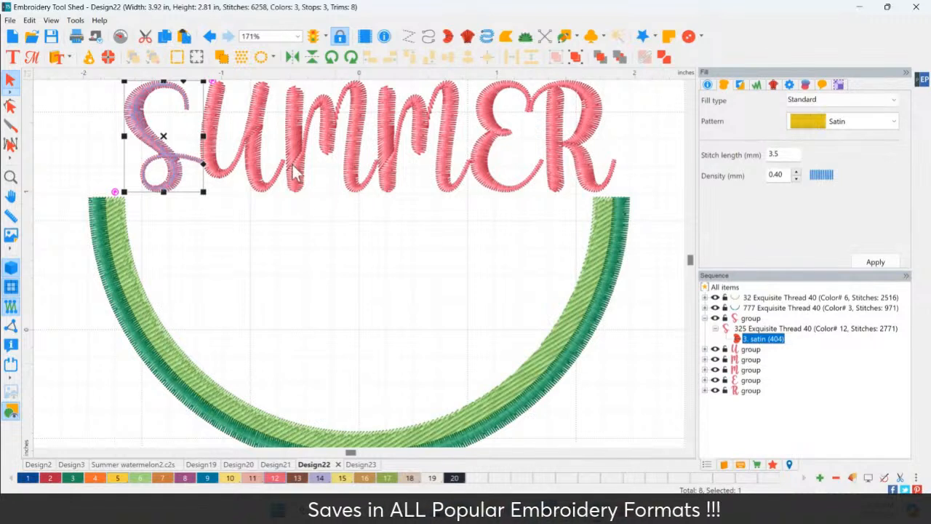
With the 3D stitch view off, reposition the angle line ends on the first M's left stem so its satin stitches run nearly straight across
{"action": "left_click", "coordinate": [295, 173]}
{"action": "left_click", "coordinate": [11, 105]}
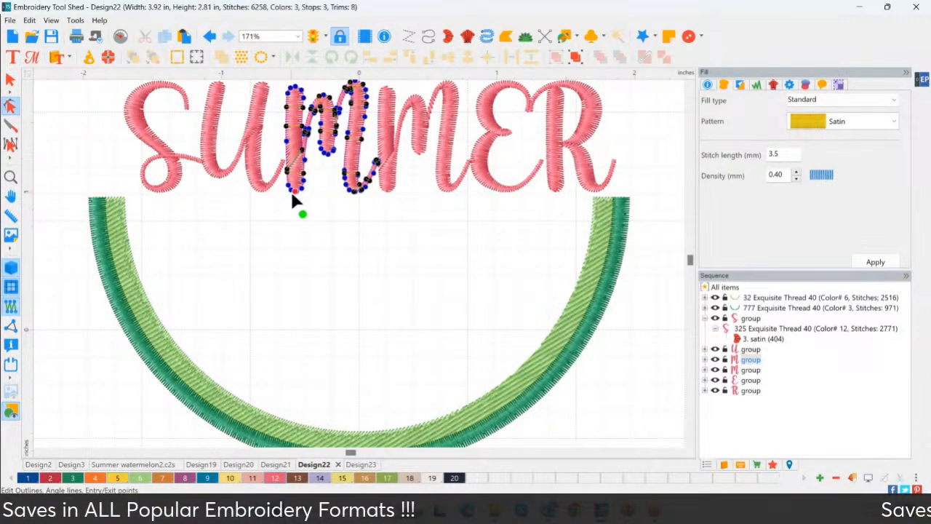
{"action": "left_click", "coordinate": [10, 177]}
{"action": "left_click_drag", "start_coordinate": [271, 82], "coordinate": [422, 232]}
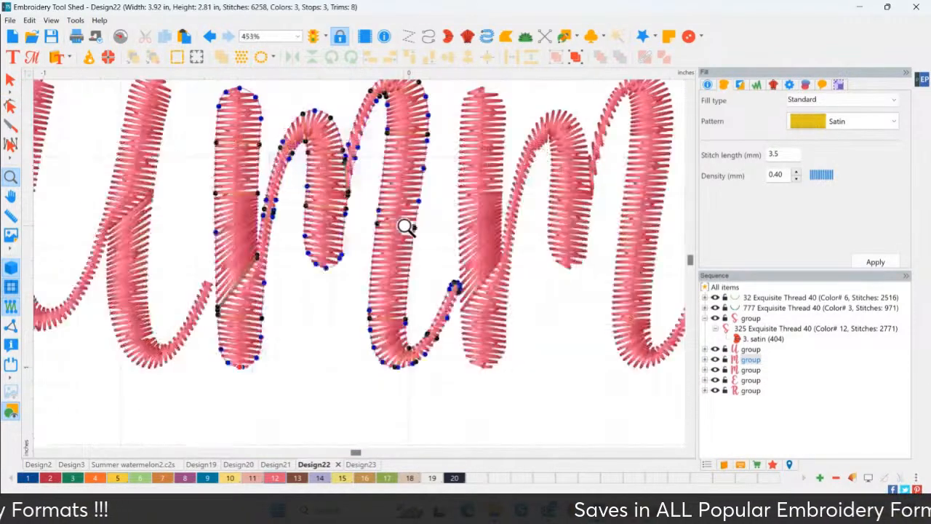
{"action": "left_click", "coordinate": [14, 271]}
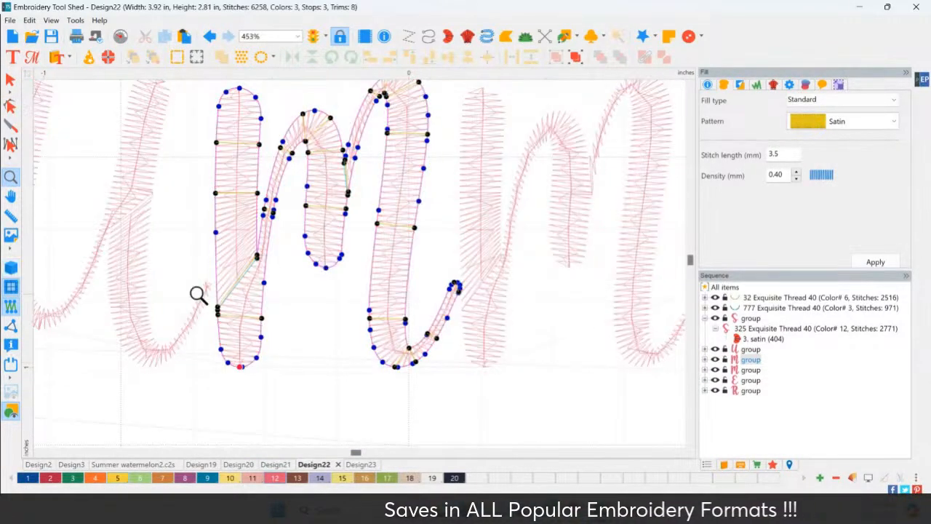
{"action": "left_click", "coordinate": [10, 107]}
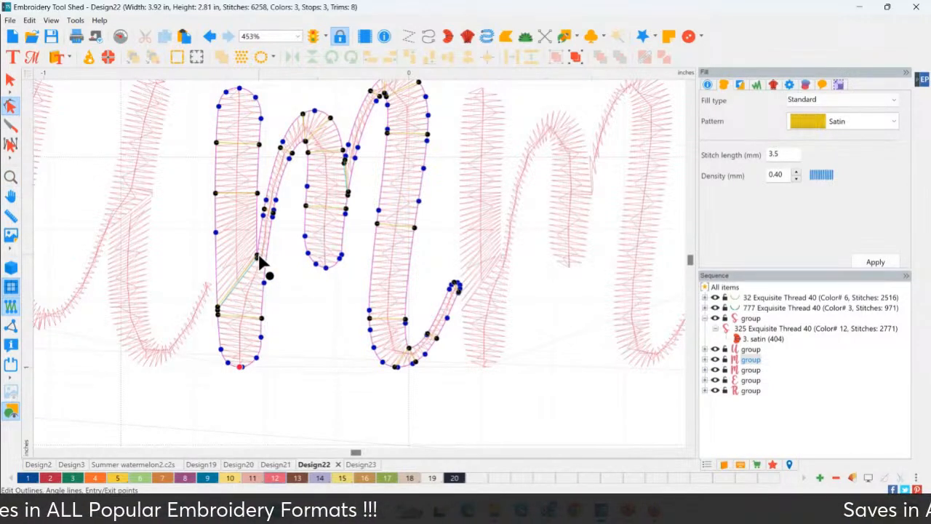
{"action": "left_click_drag", "start_coordinate": [258, 255], "coordinate": [264, 306]}
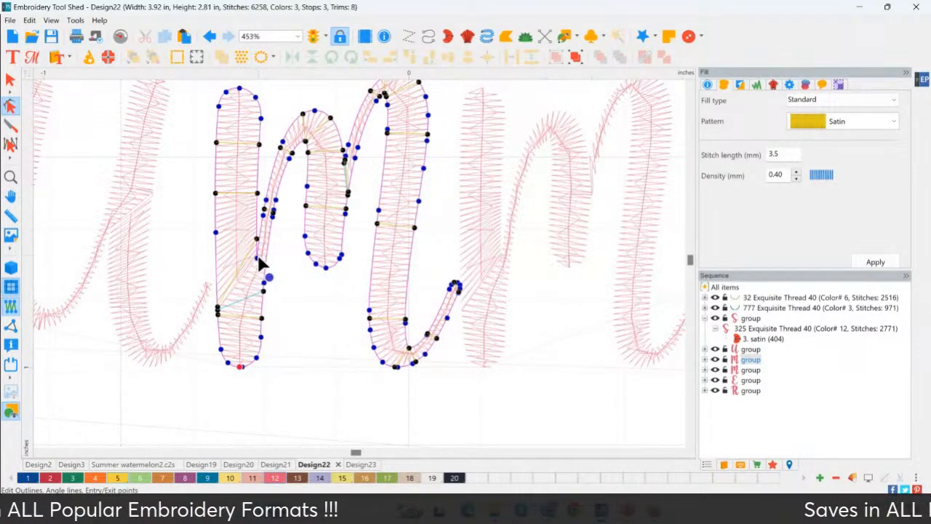
{"action": "left_click_drag", "start_coordinate": [217, 311], "coordinate": [255, 260]}
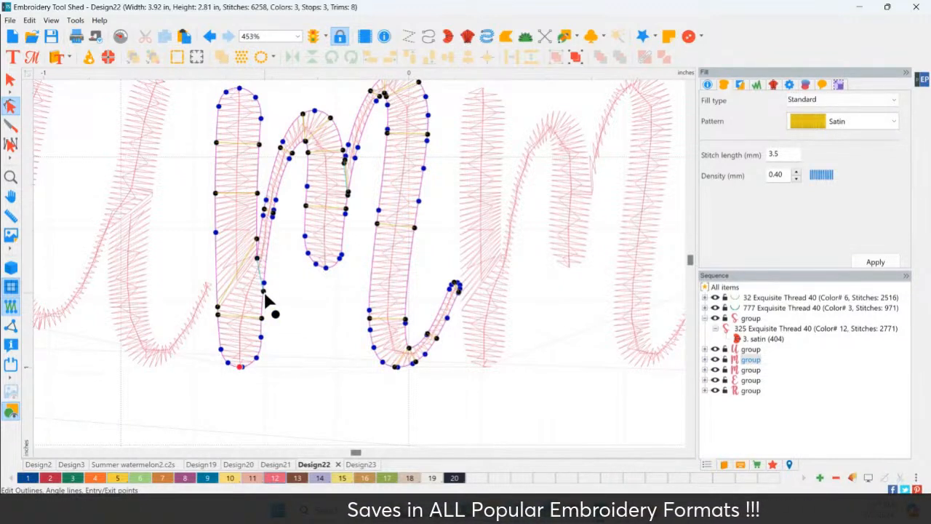
{"action": "left_click_drag", "start_coordinate": [266, 299], "coordinate": [272, 280]}
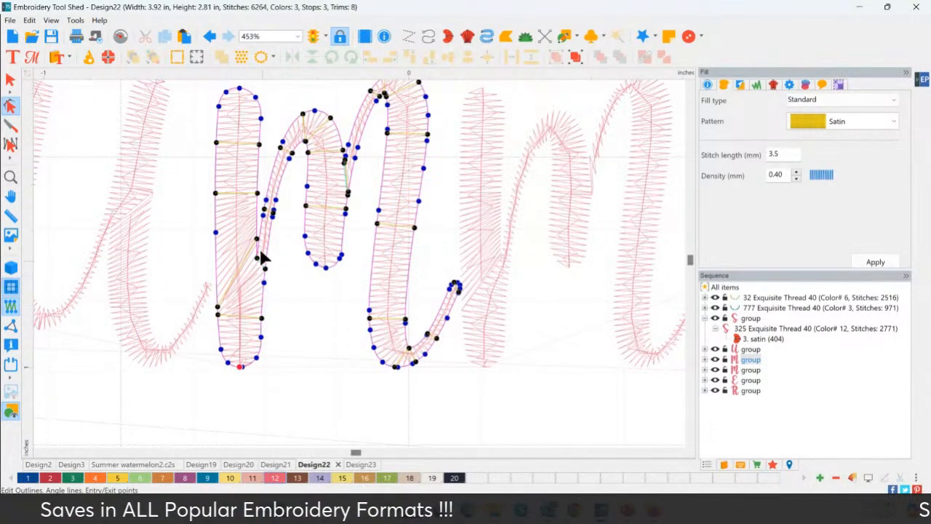
{"action": "left_click_drag", "start_coordinate": [218, 311], "coordinate": [216, 258]}
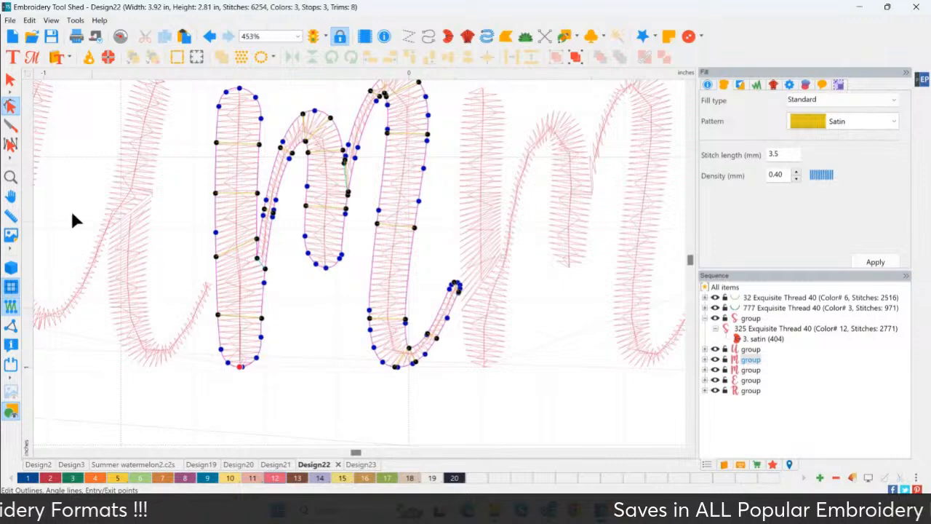
Restore the 3D stitch view, deselect the M and examine the corrected letter within the whole SUMMER wording
{"action": "left_click", "coordinate": [12, 266]}
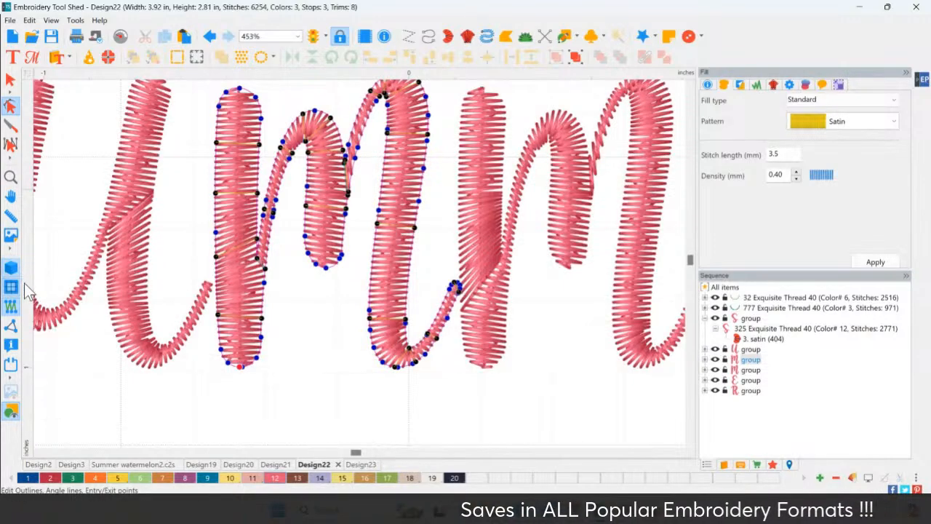
{"action": "left_click", "coordinate": [302, 348]}
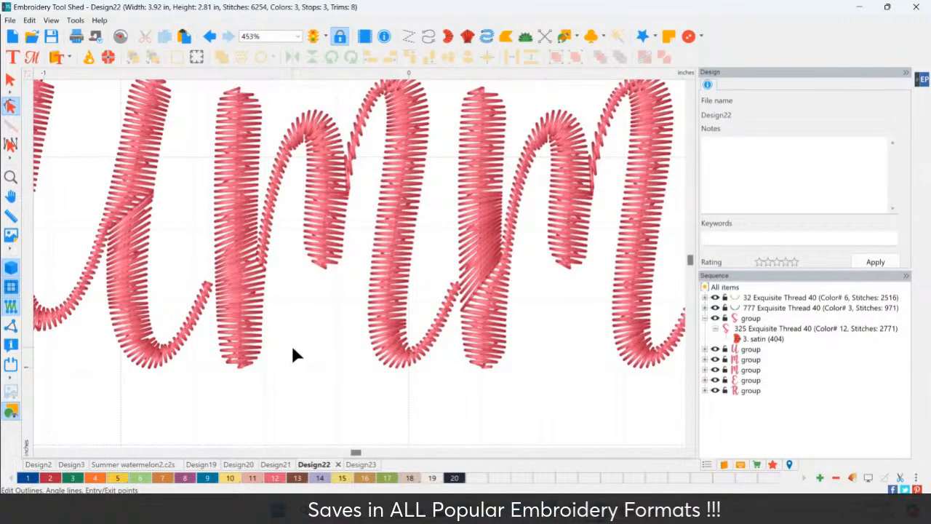
{"action": "scroll", "coordinate": [293, 350], "scroll_direction": "down", "scroll_amount": 3}
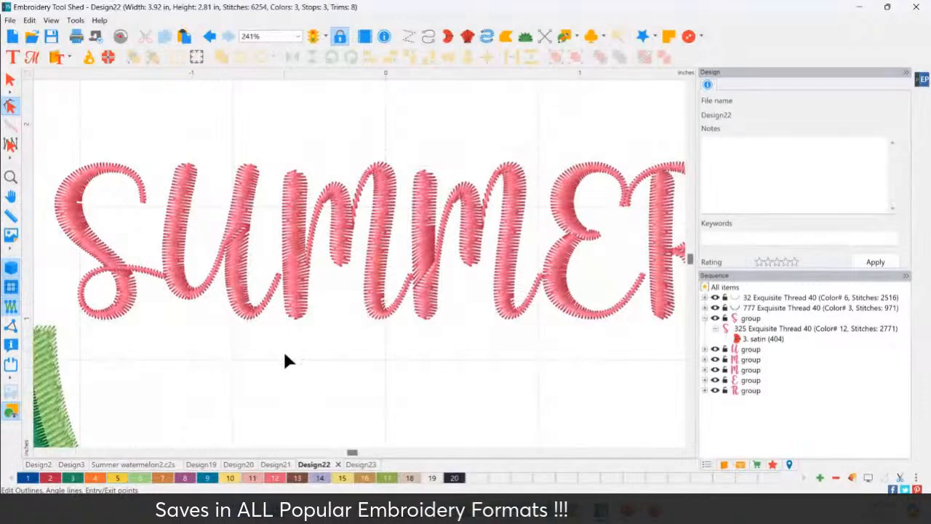
{"action": "scroll", "coordinate": [285, 360], "scroll_direction": "down", "scroll_amount": 3}
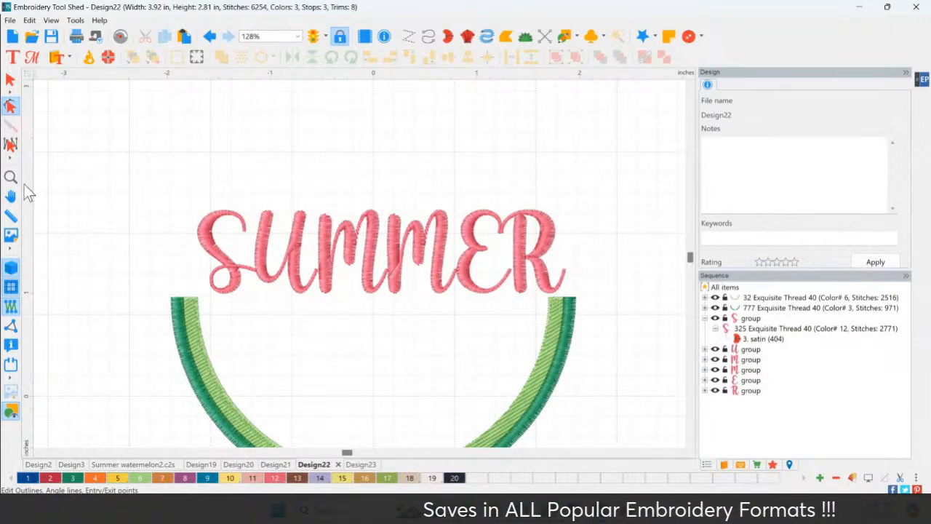
Delete all six separate SUMMER letters above the watermelon rind
{"action": "left_click", "coordinate": [10, 81]}
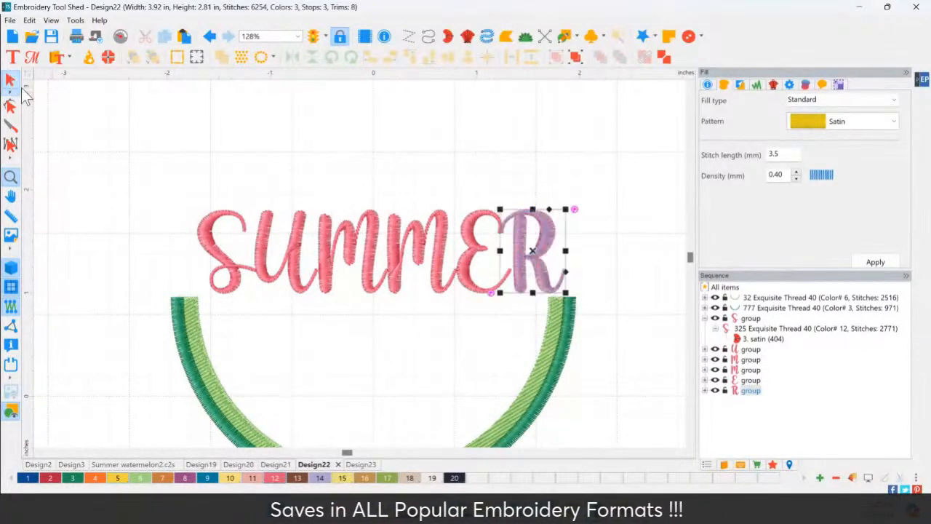
{"action": "left_click_drag", "start_coordinate": [145, 164], "coordinate": [582, 307]}
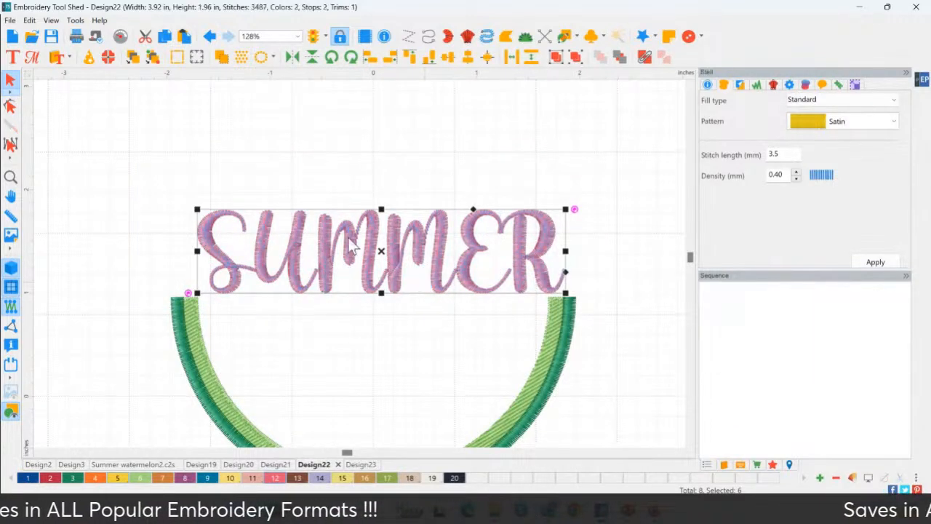
{"action": "key", "text": "Delete"}
Add a new text object reading SUMMER above the watermelon rind
{"action": "left_click", "coordinate": [12, 56]}
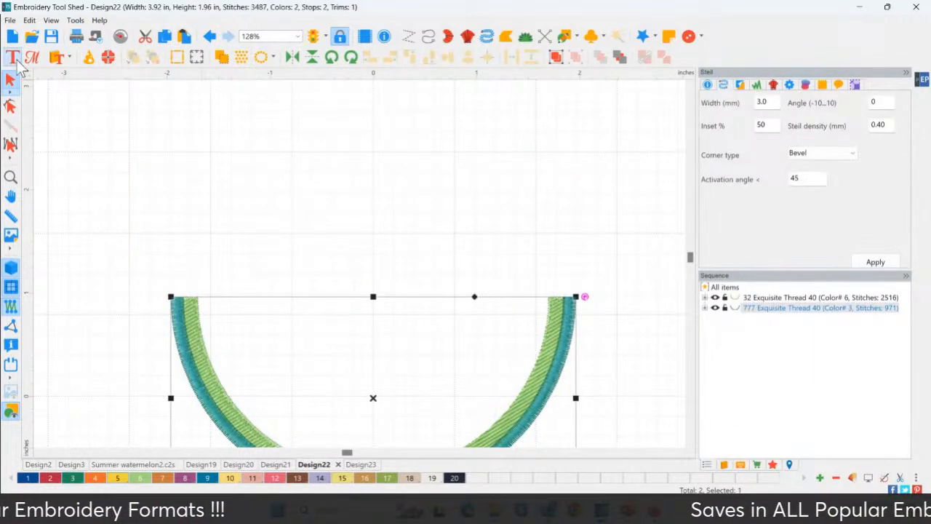
{"action": "left_click", "coordinate": [266, 242]}
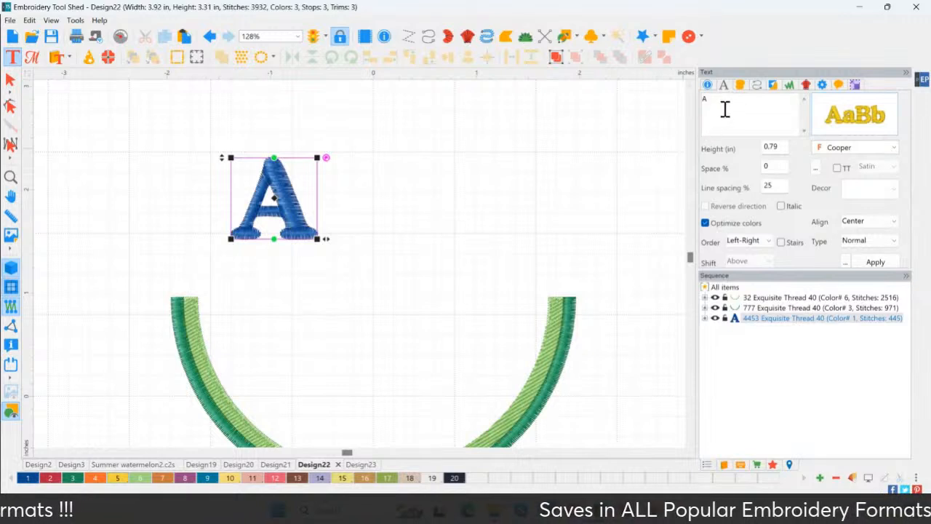
{"action": "type", "text": "SUMMER"}
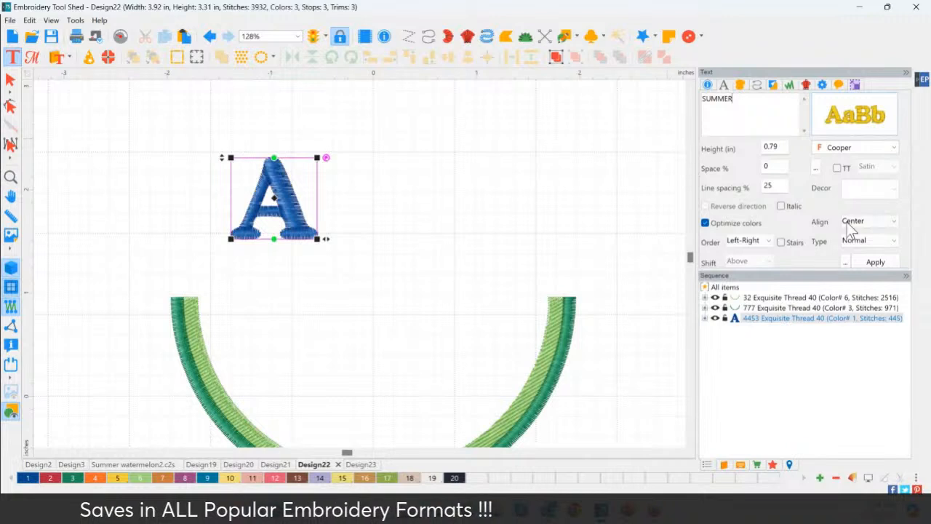
{"action": "left_click", "coordinate": [878, 260]}
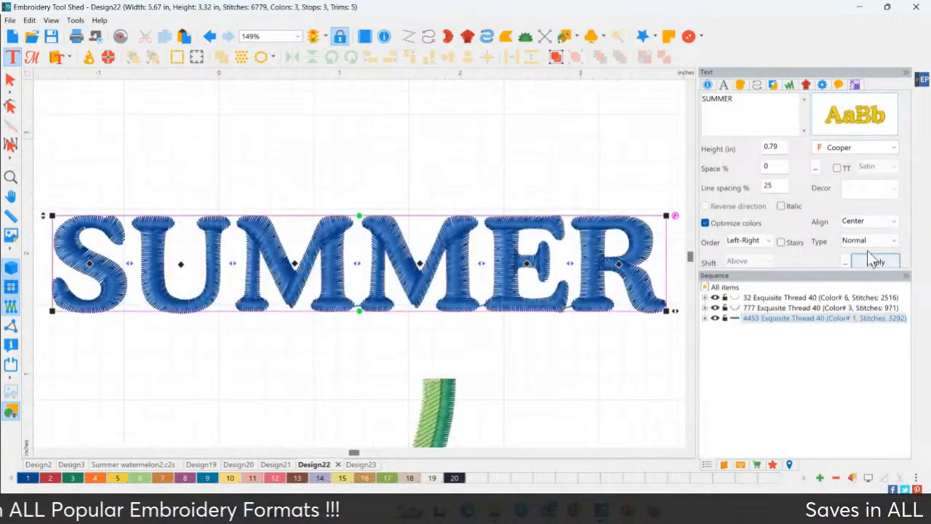
Make the SUMMER lettering TrueType Artwork in the Cooper Black font and colour it pink with Exquisite Thread 325
{"action": "left_click", "coordinate": [836, 169]}
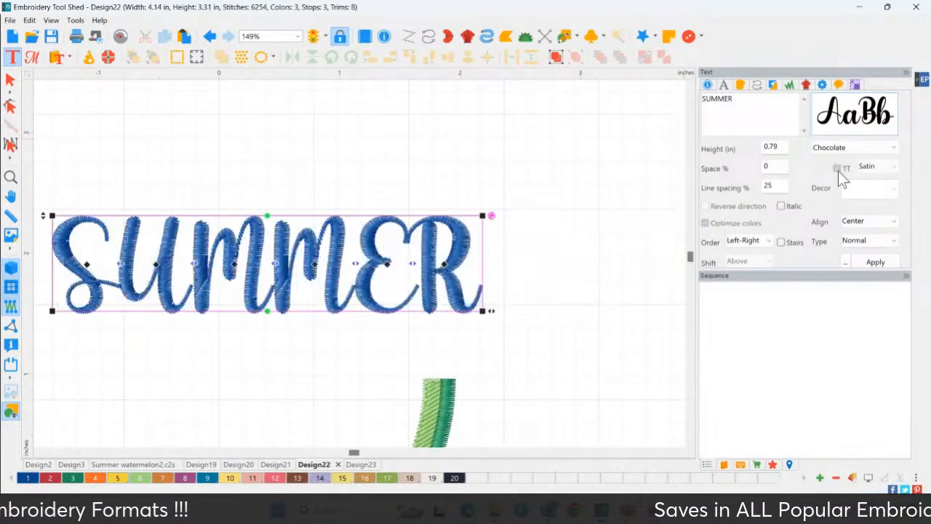
{"action": "left_click", "coordinate": [873, 165]}
{"action": "left_click", "coordinate": [874, 189]}
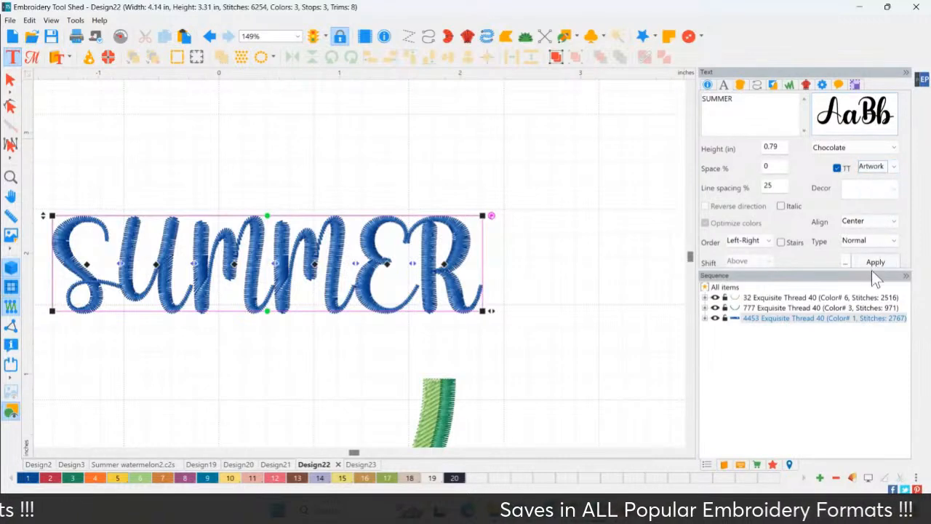
{"action": "left_click", "coordinate": [869, 262]}
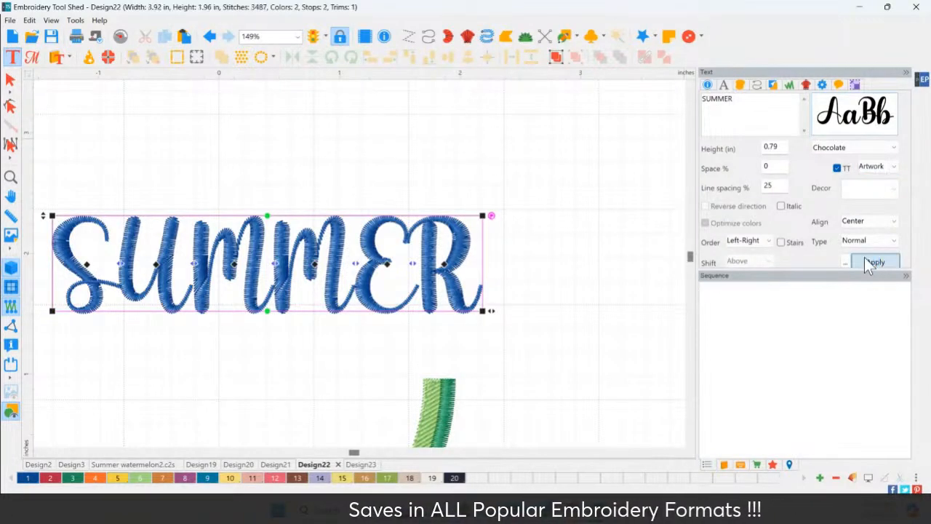
{"action": "left_click", "coordinate": [840, 147]}
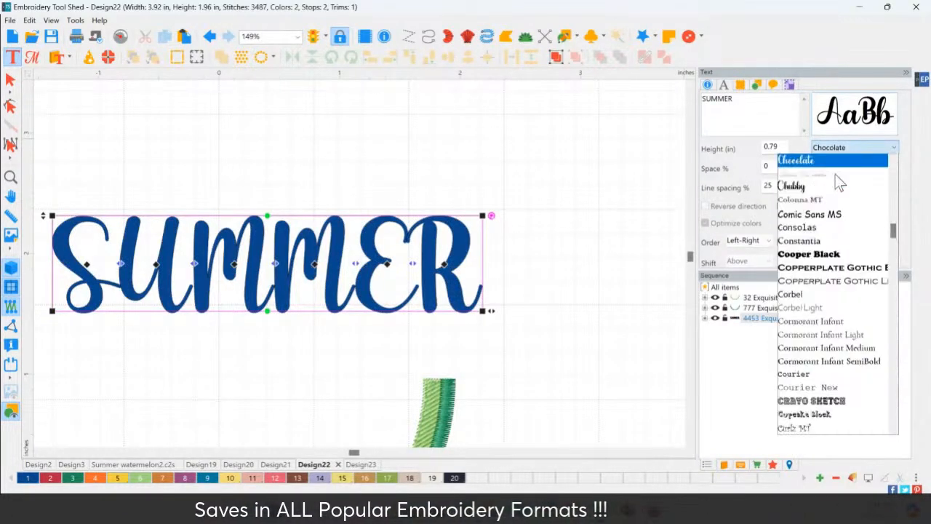
{"action": "left_click", "coordinate": [829, 255]}
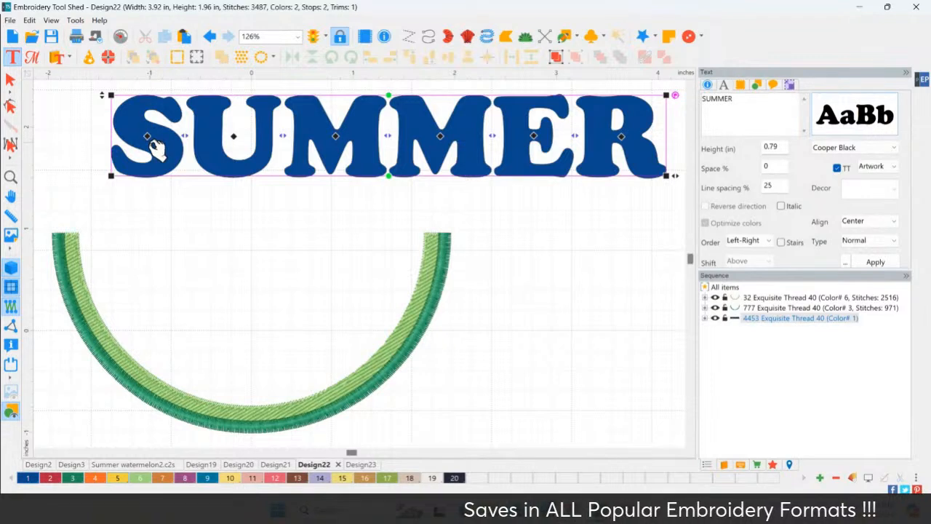
{"action": "left_click", "coordinate": [275, 478]}
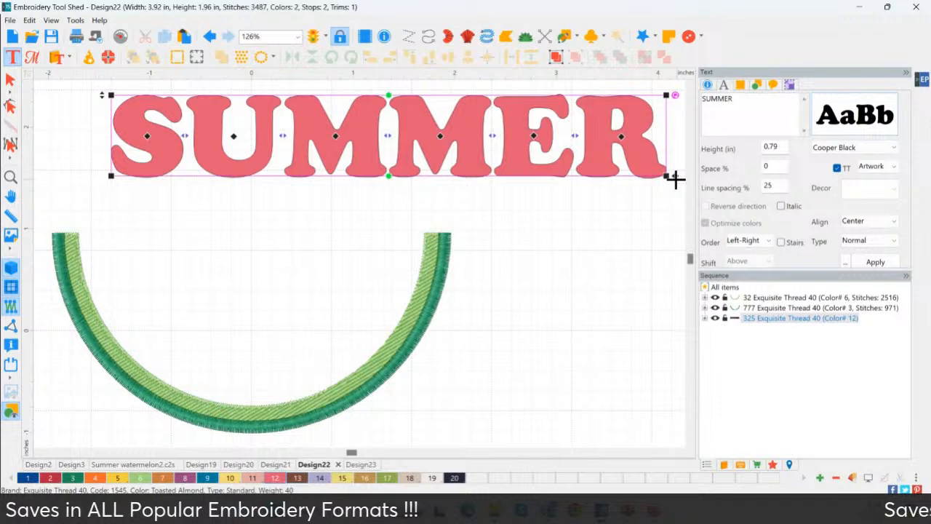
Fit the SUMMER lettering inside the rind's opening at about 3.25 inches wide, and bend its lower edge down along the inner curve
{"action": "left_click_drag", "start_coordinate": [675, 179], "coordinate": [413, 175]}
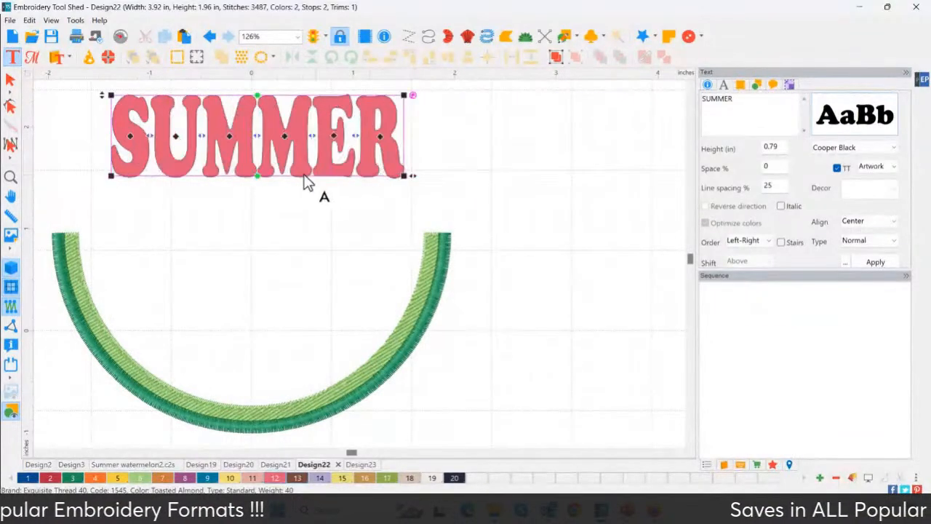
{"action": "left_click_drag", "start_coordinate": [241, 170], "coordinate": [217, 304]}
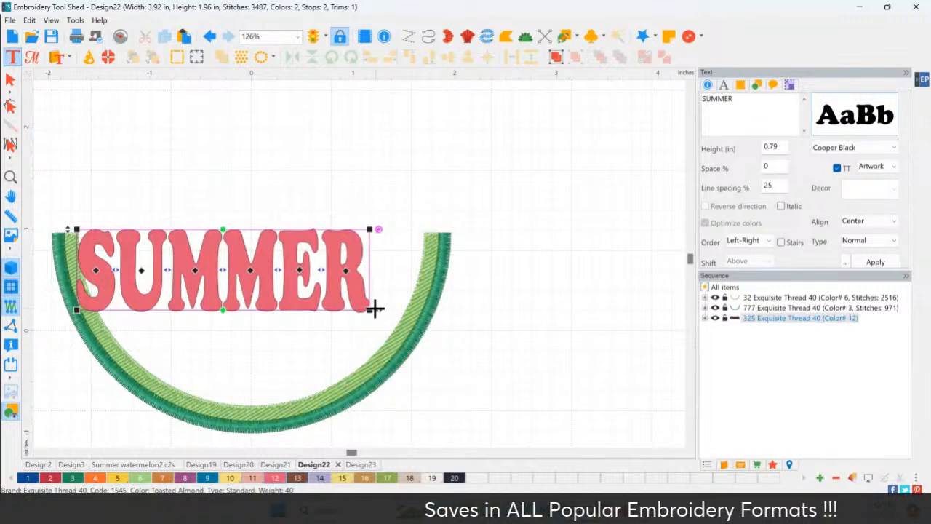
{"action": "left_click_drag", "start_coordinate": [372, 309], "coordinate": [411, 314]}
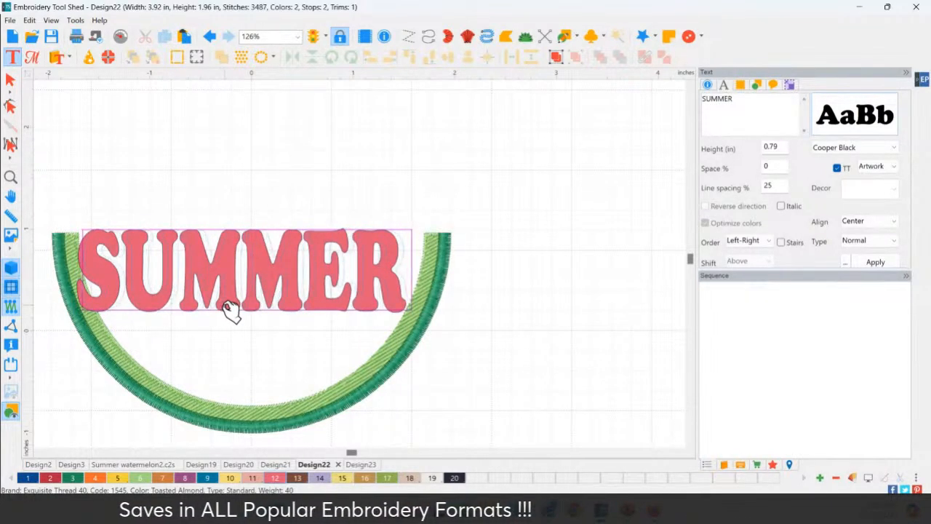
{"action": "left_click_drag", "start_coordinate": [230, 311], "coordinate": [235, 312]}
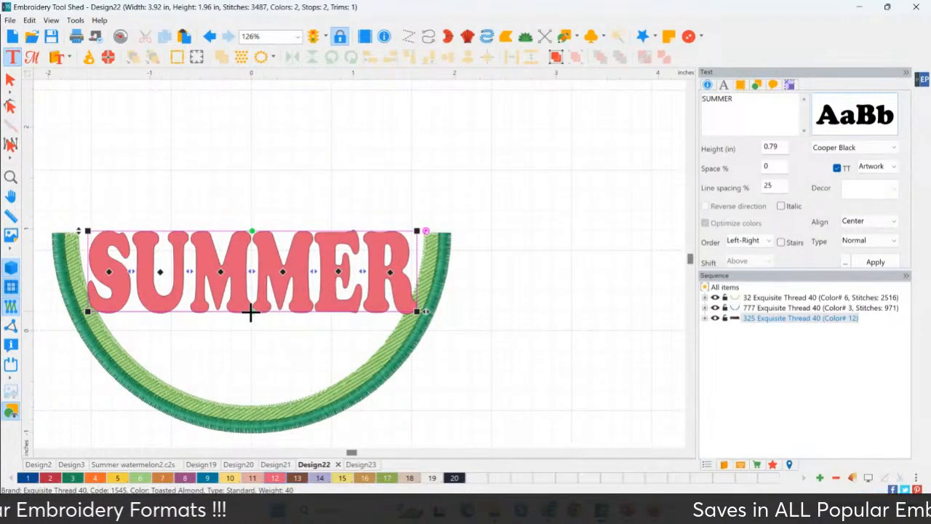
{"action": "left_click_drag", "start_coordinate": [254, 314], "coordinate": [252, 407]}
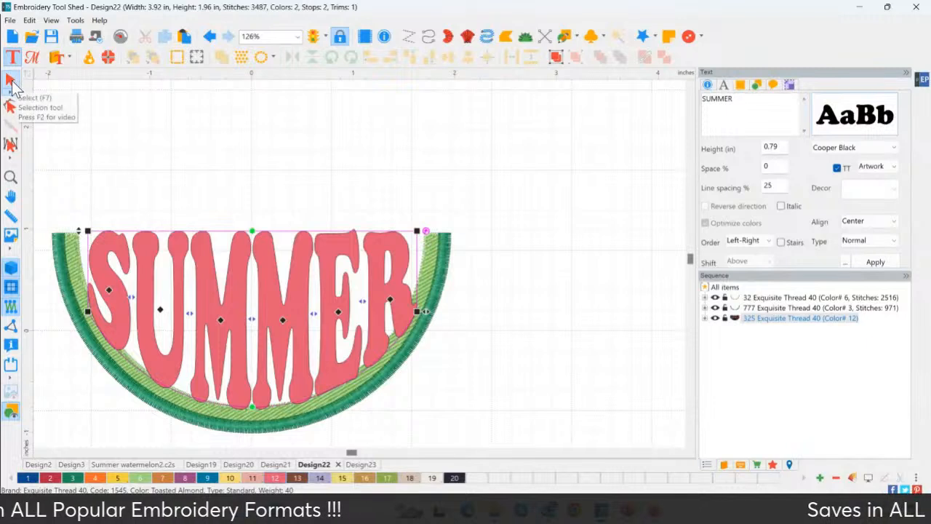
{"action": "left_click", "coordinate": [12, 81]}
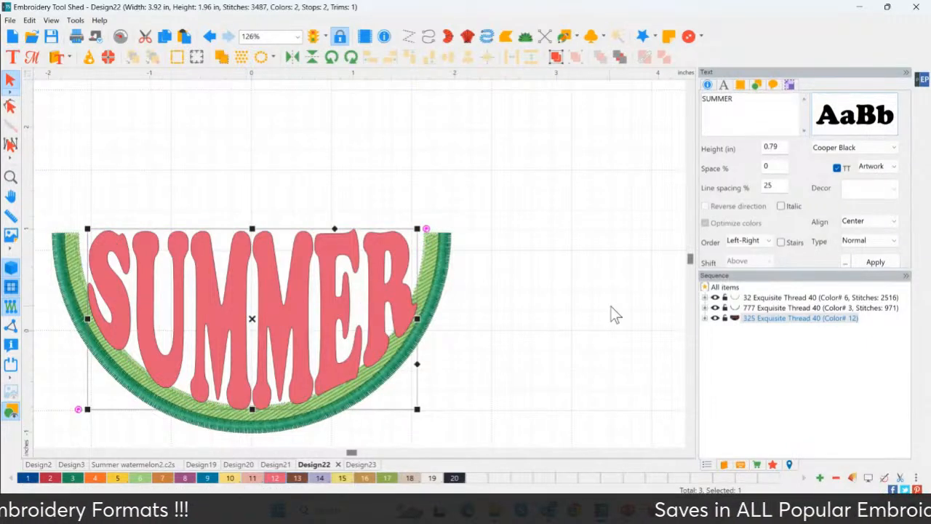
Try applying a standard Tatami fill effect to the SUMMER lettering
{"action": "left_click", "coordinate": [704, 318]}
{"action": "left_click", "coordinate": [748, 328]}
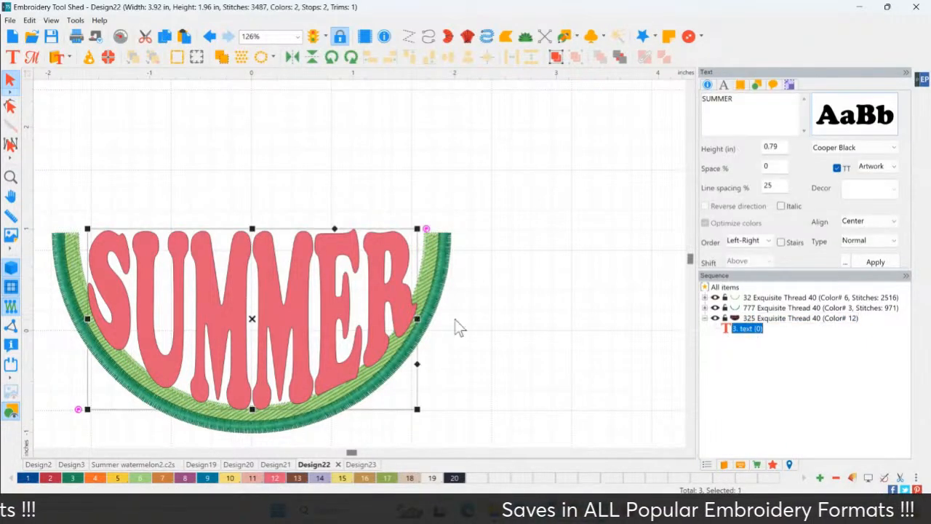
{"action": "right_click", "coordinate": [213, 305]}
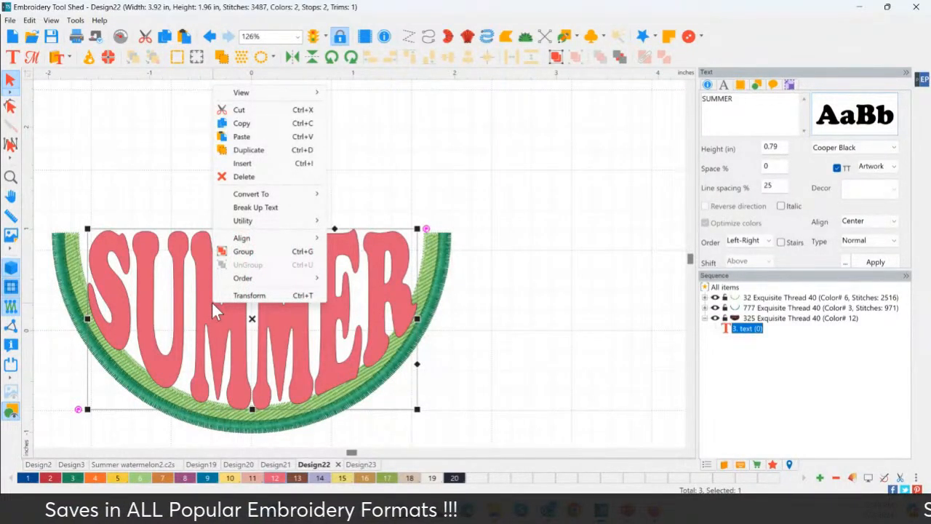
{"action": "left_click", "coordinate": [773, 464]}
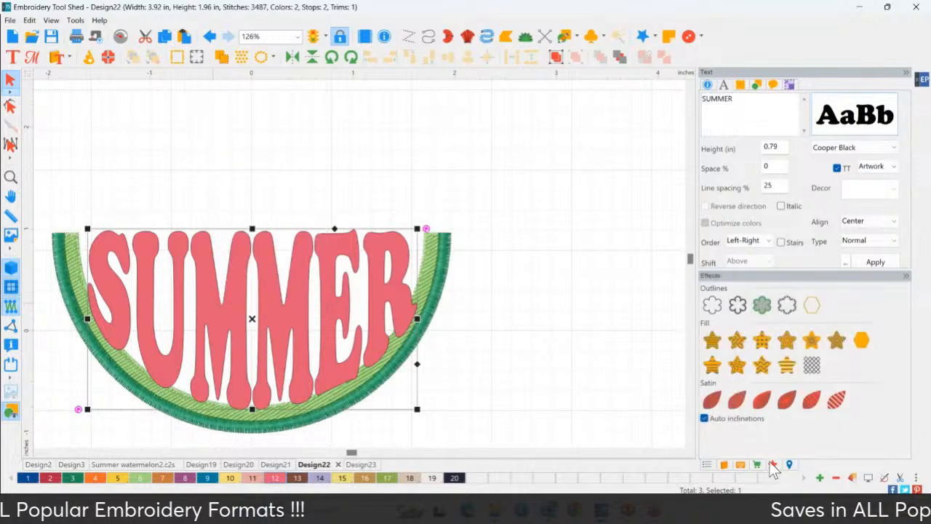
{"action": "left_click", "coordinate": [712, 341]}
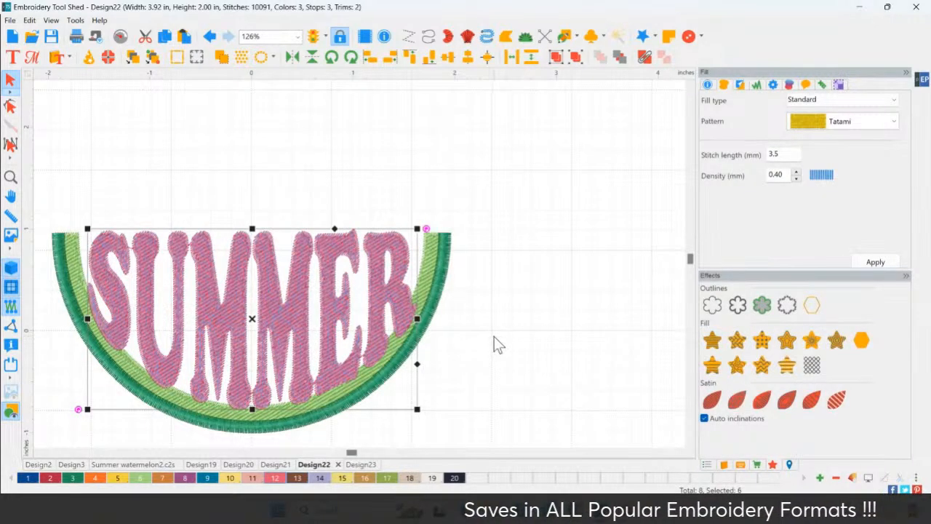
{"action": "key", "text": "ctrl+z"}
Convert the SUMMER artwork lettering to Complex Fill stitches and deselect it
{"action": "left_click", "coordinate": [297, 329]}
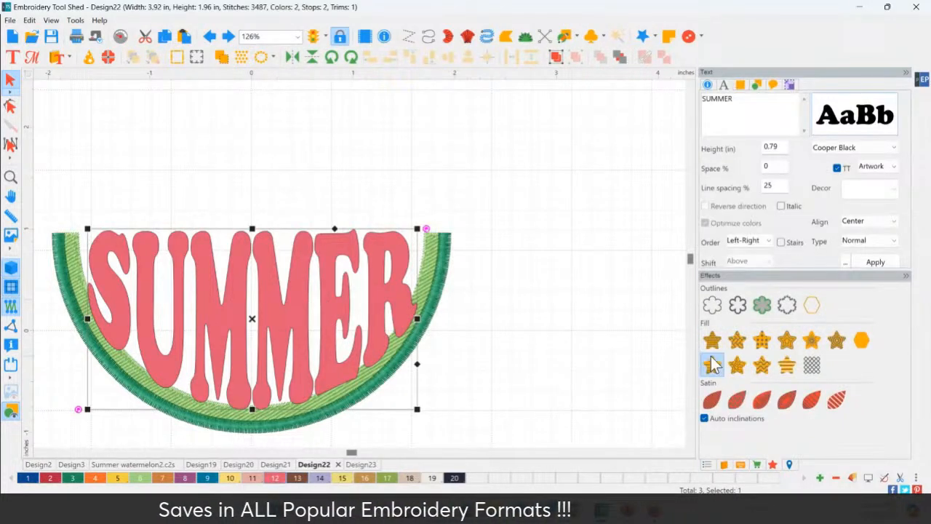
{"action": "left_click", "coordinate": [786, 464]}
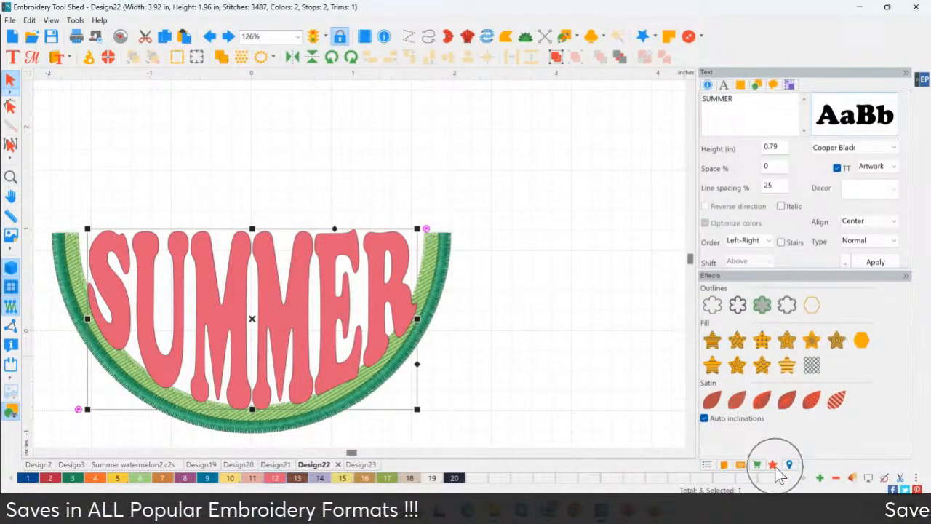
{"action": "right_click", "coordinate": [261, 279]}
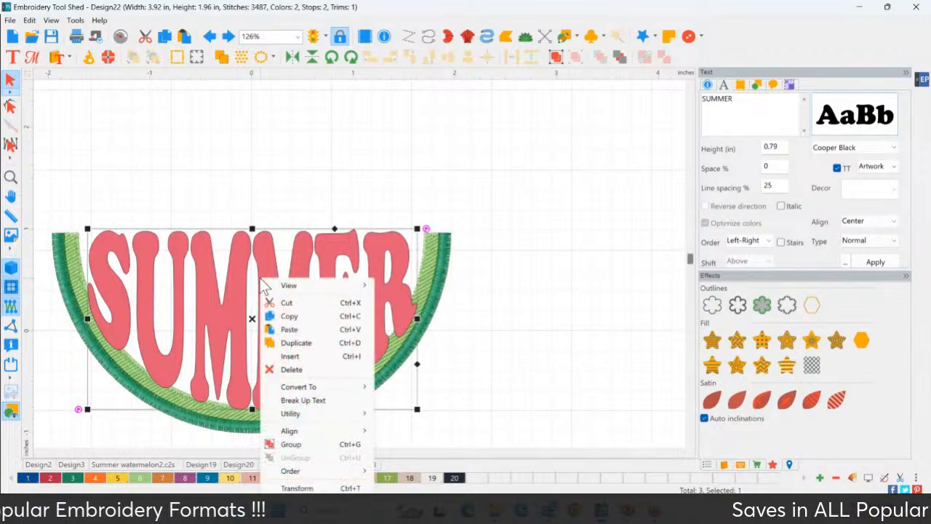
{"action": "mouse_move", "coordinate": [329, 387]}
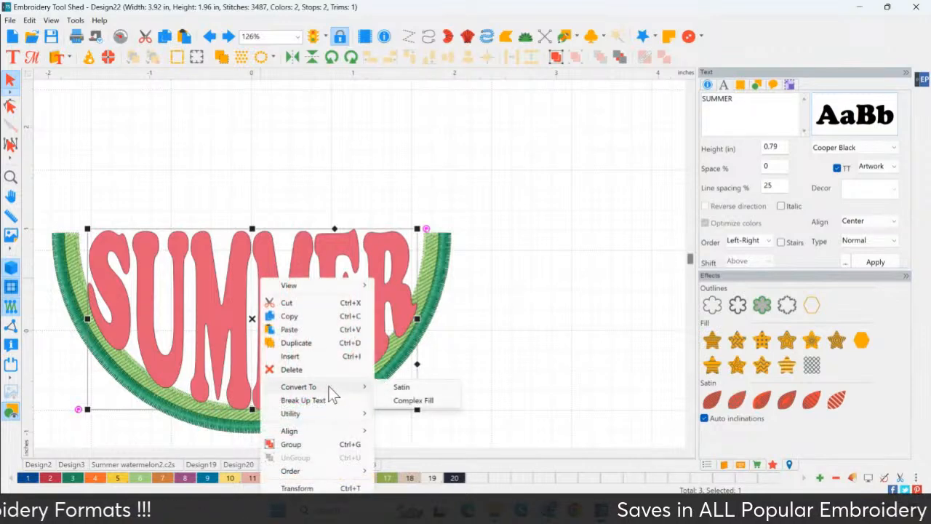
{"action": "left_click", "coordinate": [424, 401]}
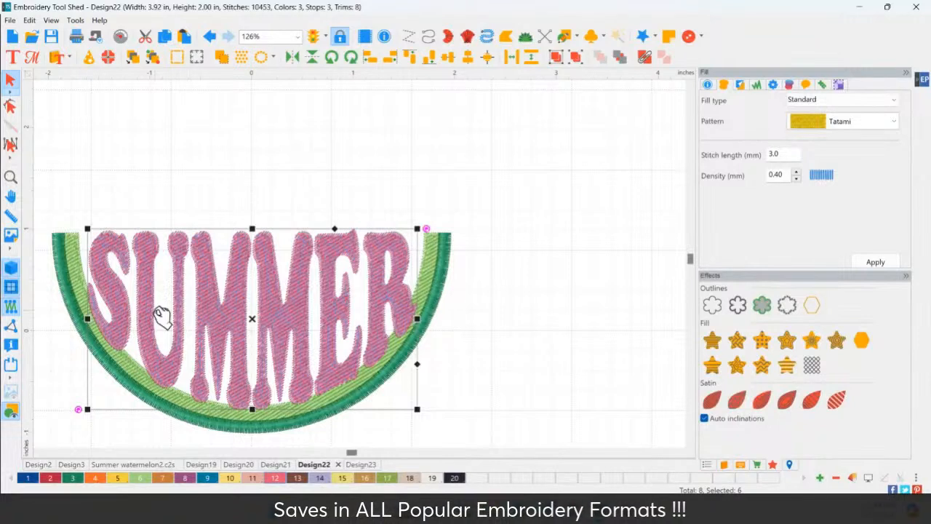
{"action": "left_click", "coordinate": [492, 368]}
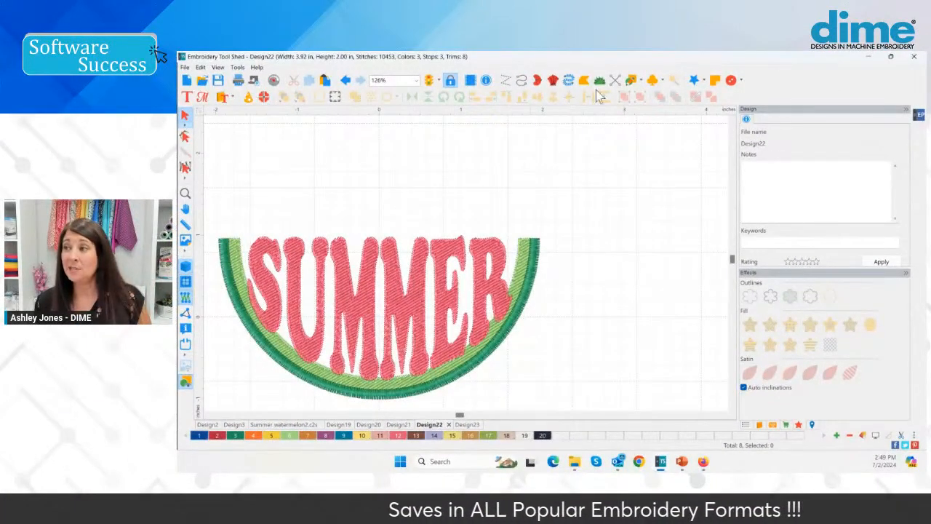
Draw a small Leaf shape above the slice as a seed and give it a satin fill in Exquisite Thread 5552 Ink
{"action": "left_click", "coordinate": [639, 81]}
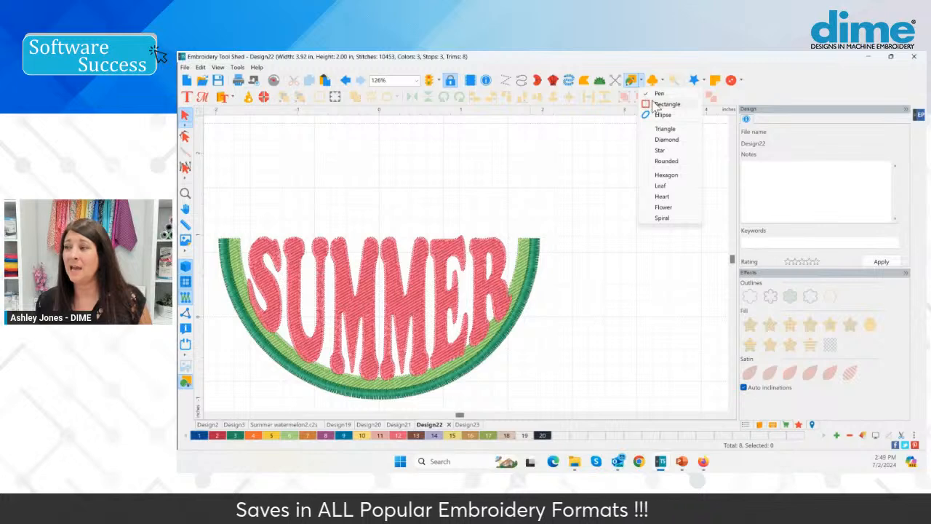
{"action": "left_click", "coordinate": [662, 197]}
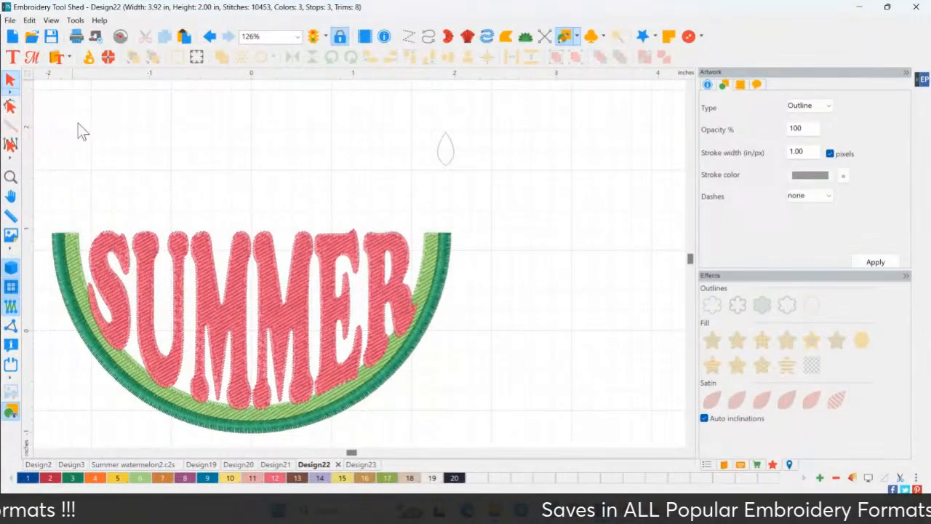
{"action": "left_click", "coordinate": [526, 166]}
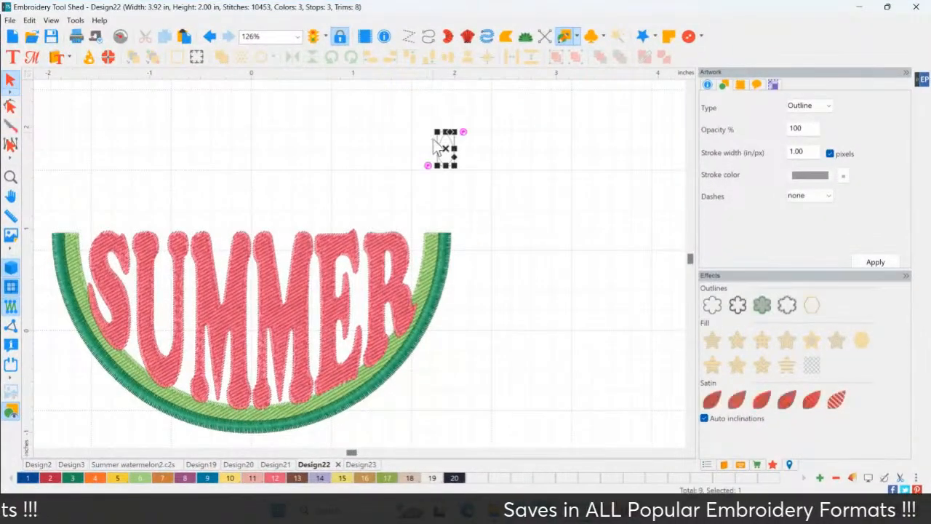
{"action": "left_click", "coordinate": [720, 398]}
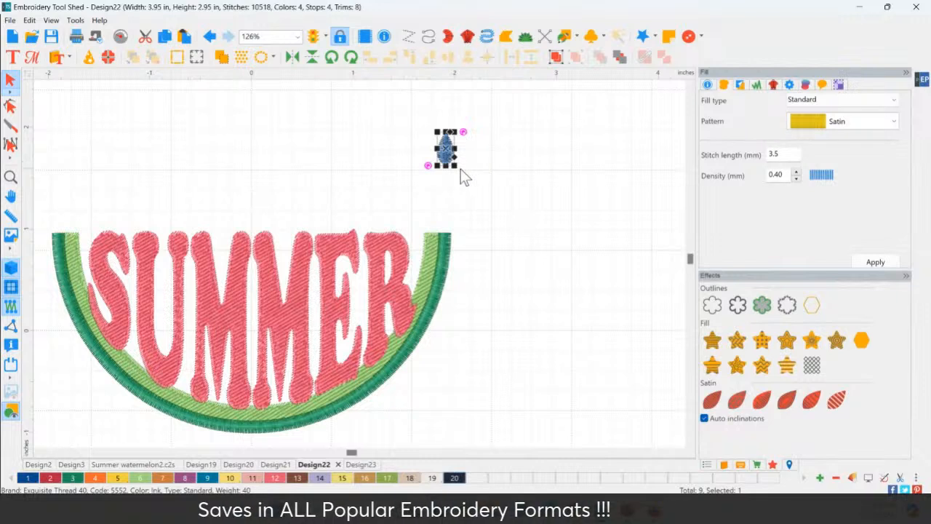
Make the seed smaller and place it on the upper curve of the letter S
{"action": "left_click_drag", "start_coordinate": [455, 168], "coordinate": [101, 256]}
{"action": "left_click", "coordinate": [143, 217]}
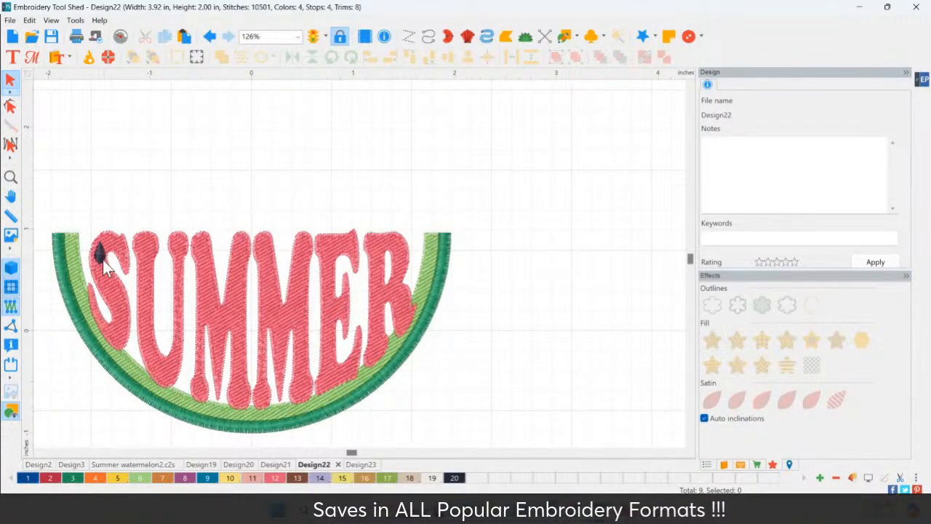
{"action": "left_click", "coordinate": [97, 256]}
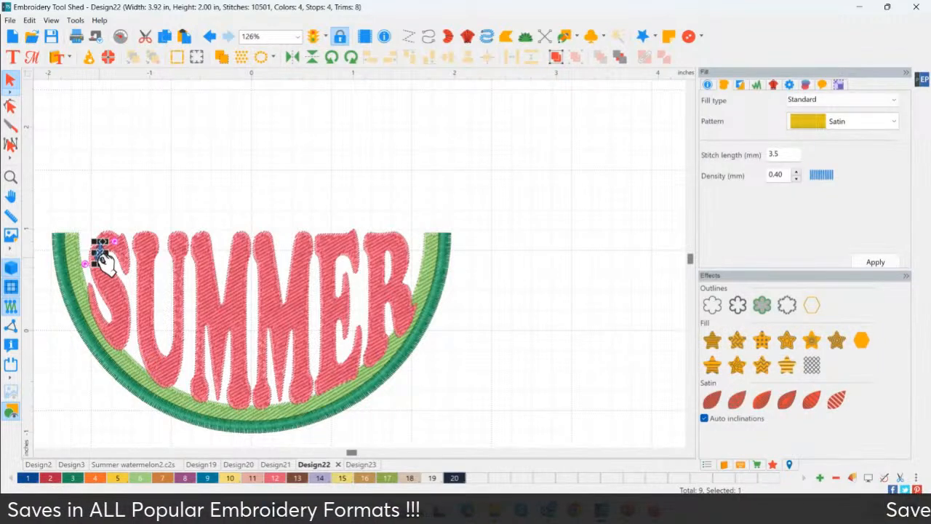
{"action": "left_click", "coordinate": [105, 211]}
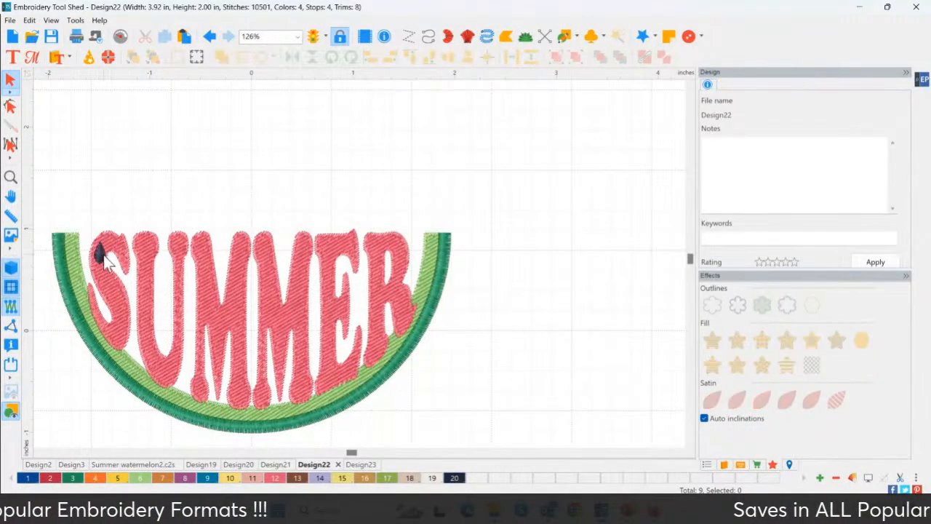
Try Remove Overlaps on the seed and move it off the S to check the lettering underneath
{"action": "left_click", "coordinate": [101, 253]}
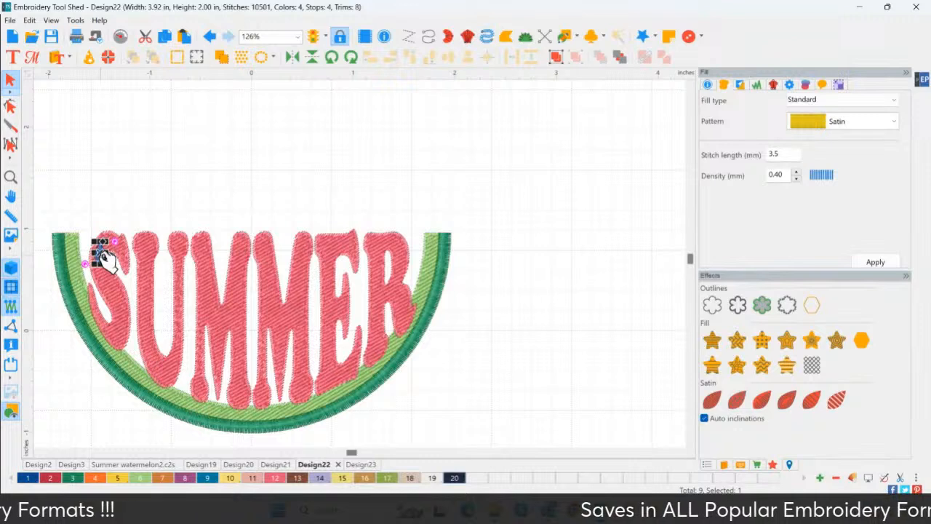
{"action": "right_click", "coordinate": [105, 260]}
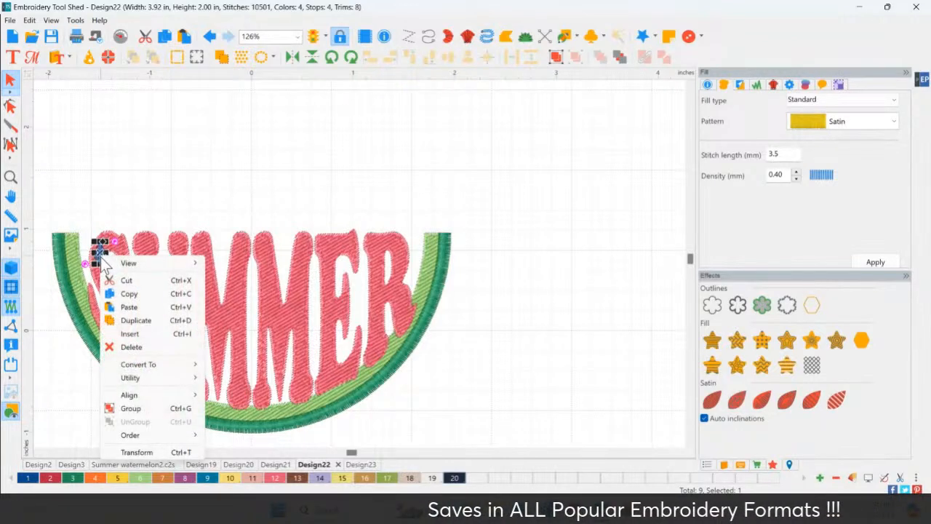
{"action": "mouse_move", "coordinate": [169, 380]}
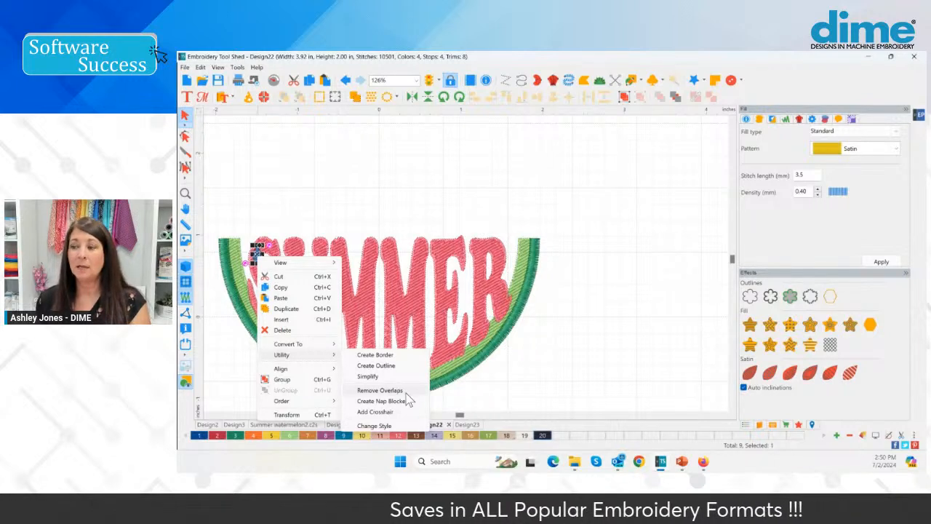
{"action": "left_click", "coordinate": [407, 392]}
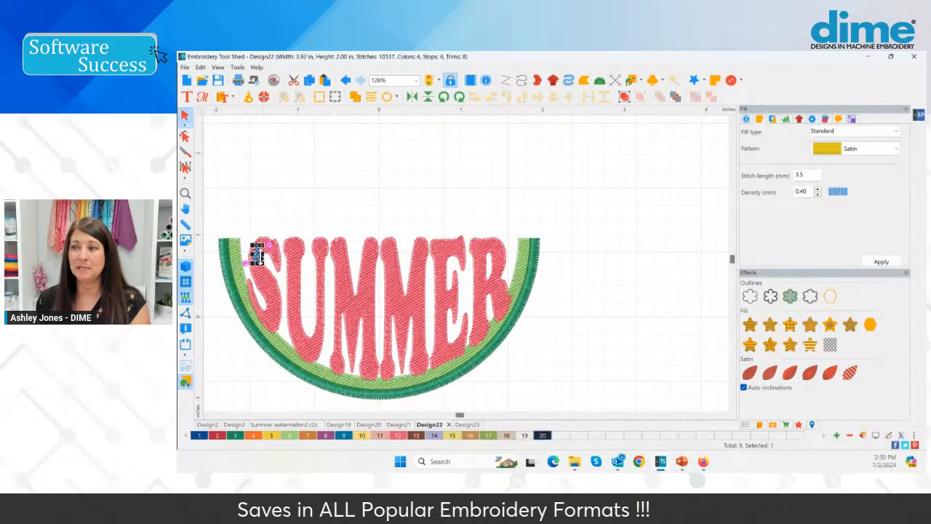
{"action": "left_click_drag", "start_coordinate": [260, 250], "coordinate": [293, 212]}
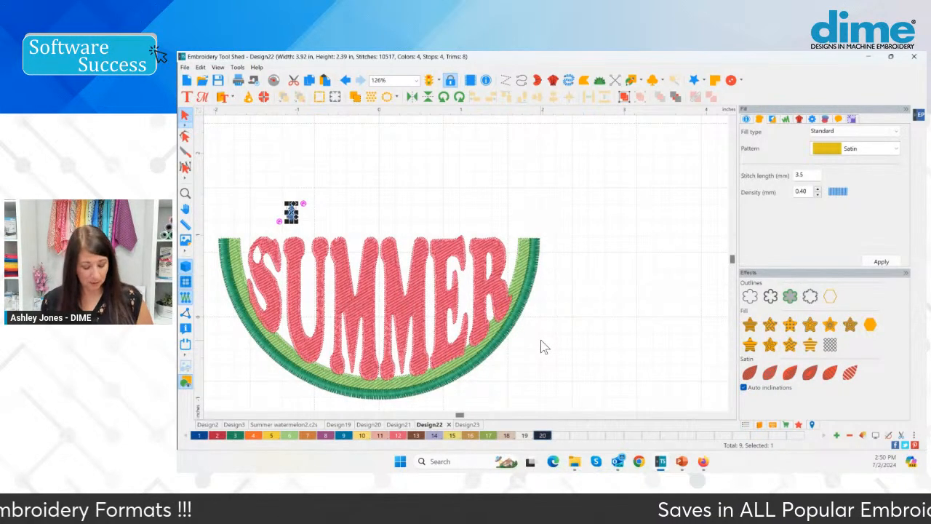
{"action": "key", "text": "ctrl+z"}
{"action": "key", "text": "ctrl+z"}
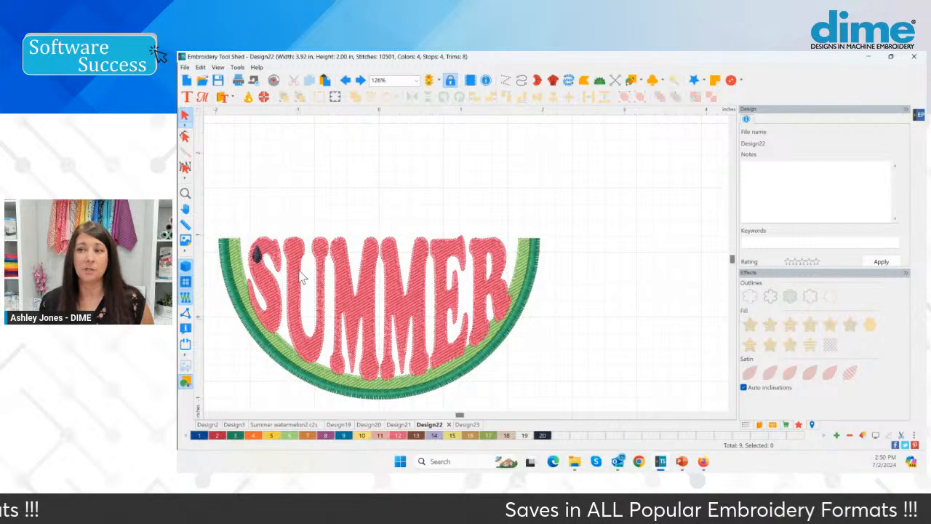
Duplicate the seed on the S and place the first copy on the lower part of the same letter
{"action": "left_click", "coordinate": [260, 256]}
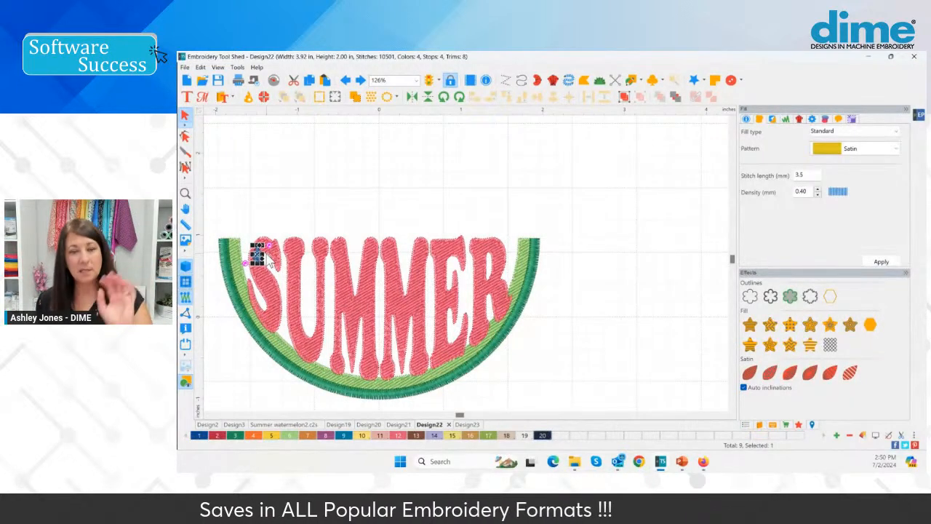
{"action": "left_click", "coordinate": [185, 193]}
{"action": "left_click", "coordinate": [249, 233]}
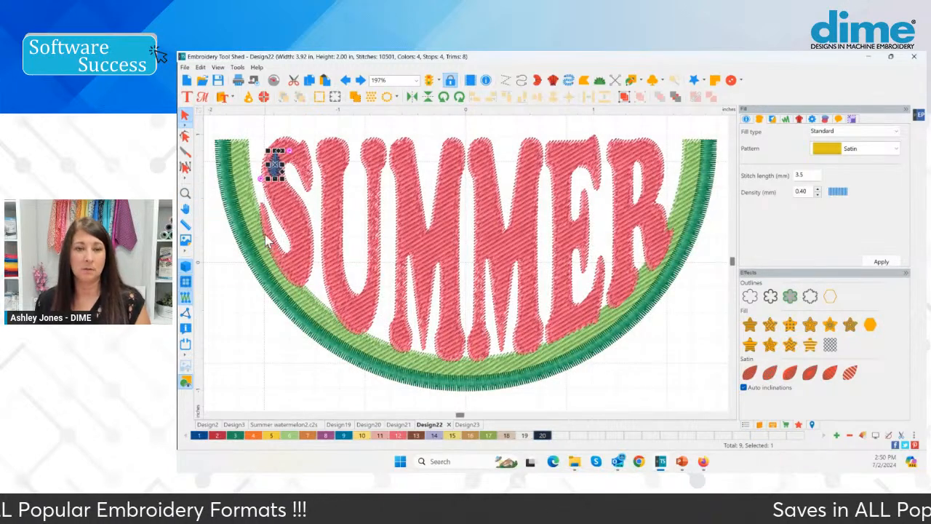
{"action": "right_click", "coordinate": [281, 172]}
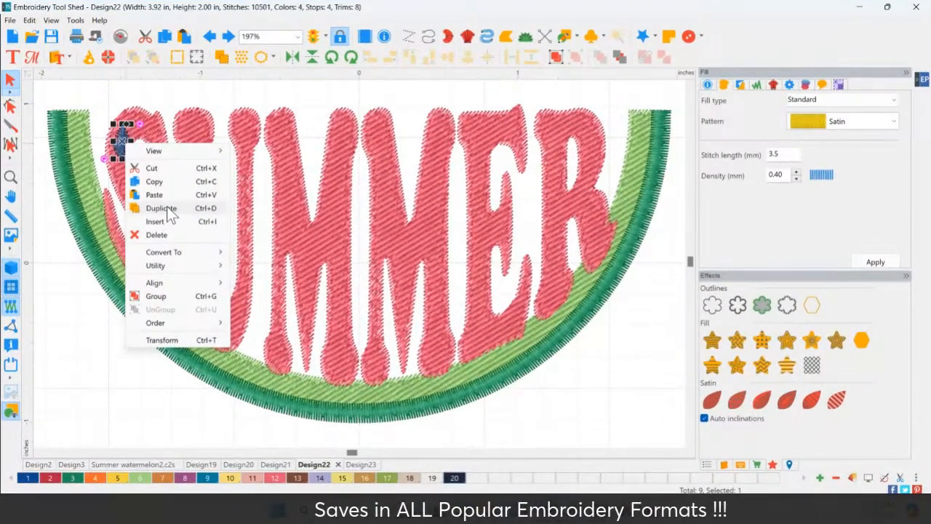
{"action": "left_click", "coordinate": [160, 208]}
{"action": "left_click", "coordinate": [166, 208]}
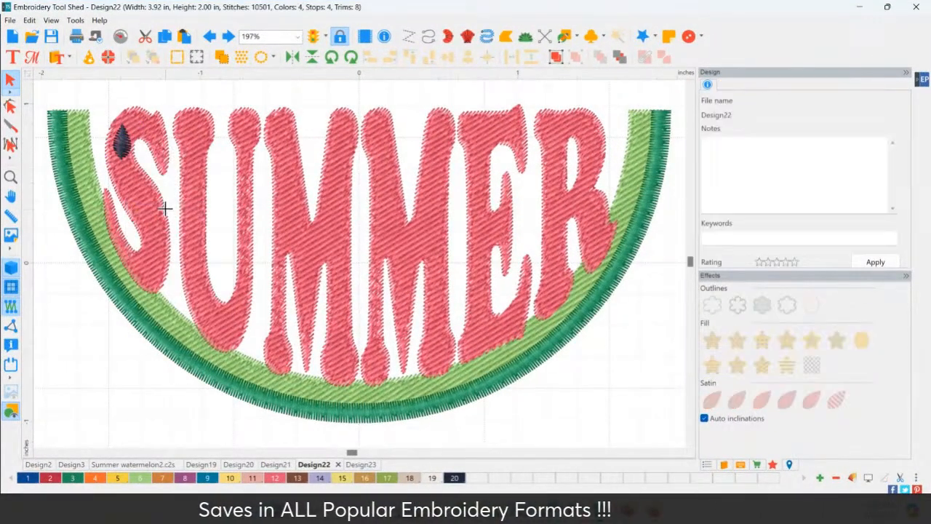
{"action": "left_click", "coordinate": [148, 260]}
{"action": "scroll", "coordinate": [193, 133], "scroll_direction": "down", "scroll_amount": 2}
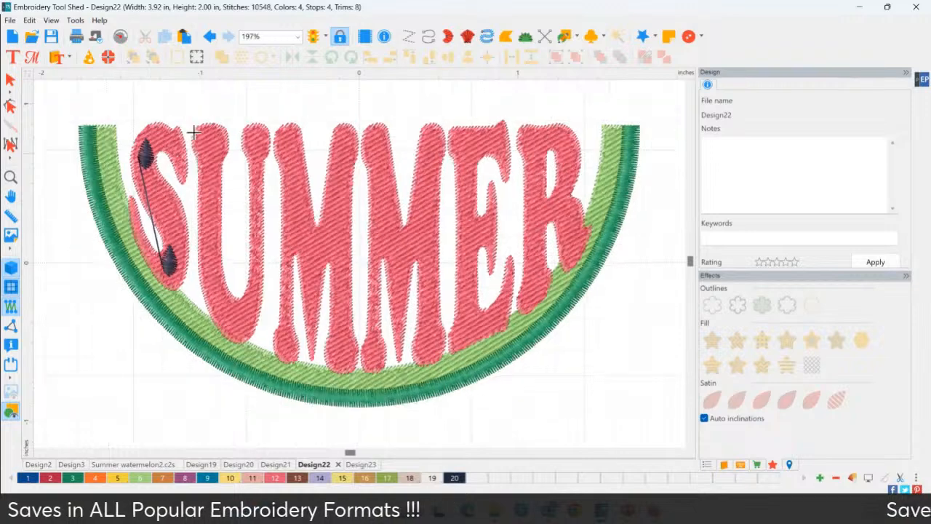
Place copies of the seed on the letter U and the first M, undoing the copy misplaced above the S
{"action": "left_click", "coordinate": [194, 132]}
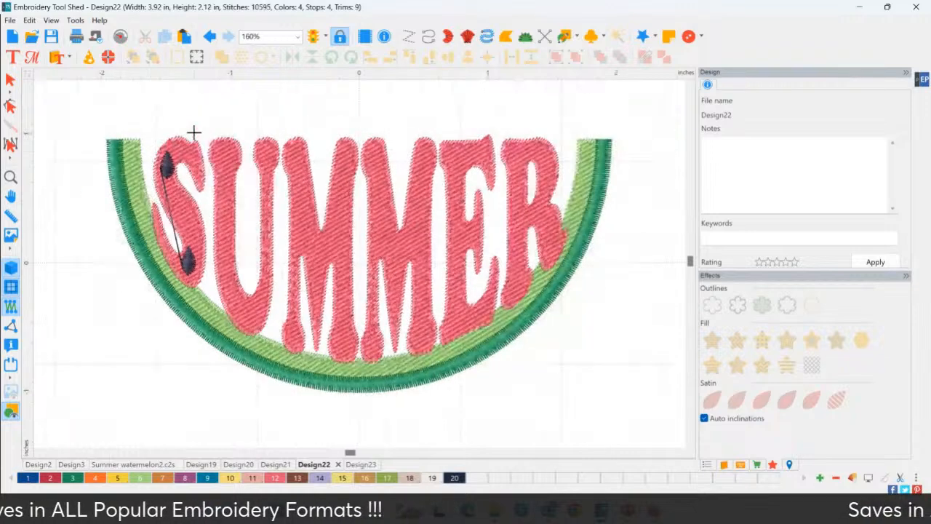
{"action": "key", "text": "ctrl+z"}
{"action": "left_click", "coordinate": [225, 153]}
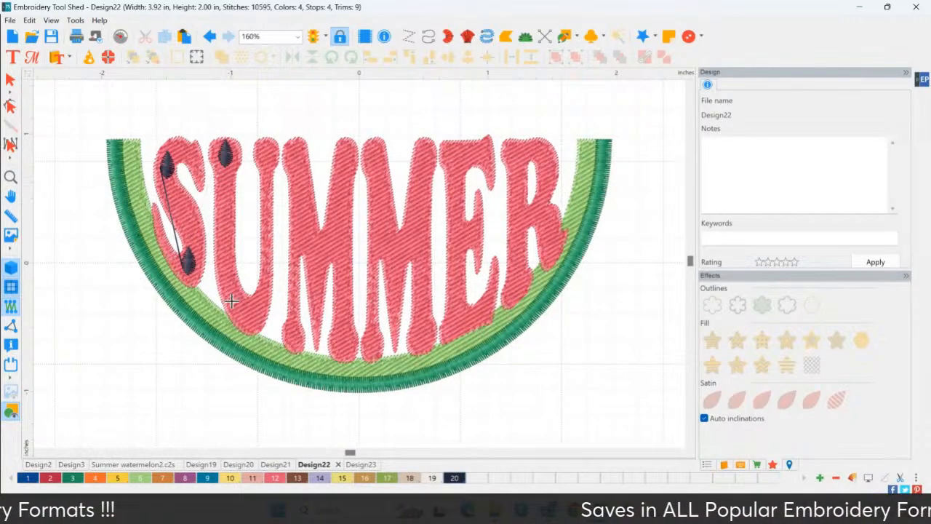
{"action": "left_click", "coordinate": [266, 217]}
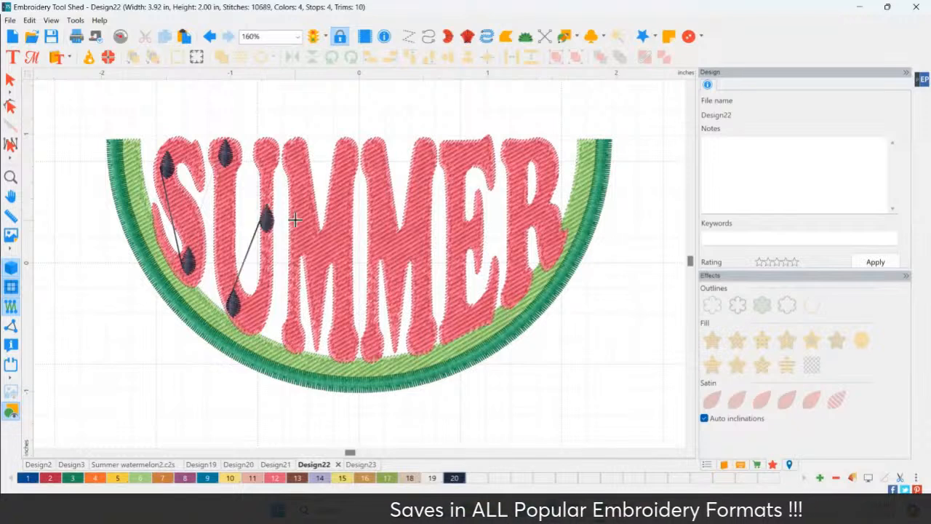
{"action": "left_click", "coordinate": [348, 156]}
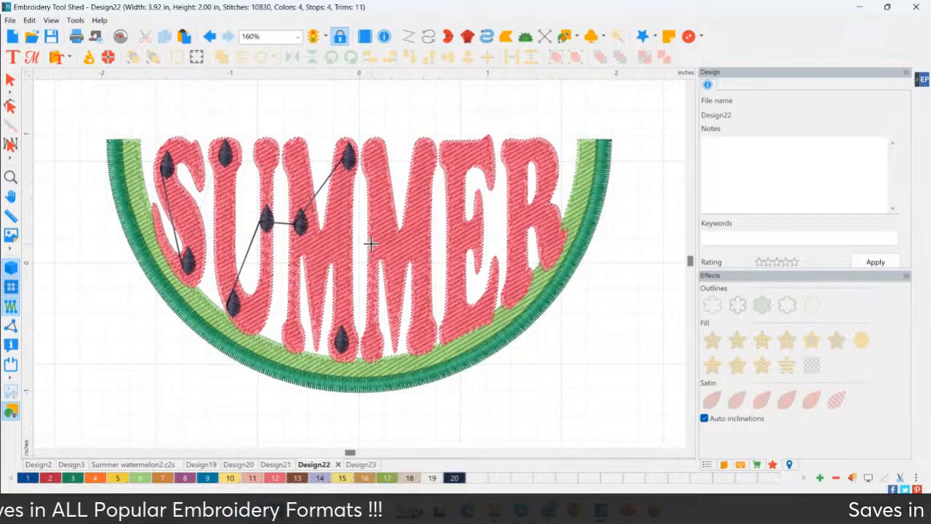
Place more seed copies on the second M, the E and the R
{"action": "left_click", "coordinate": [428, 168]}
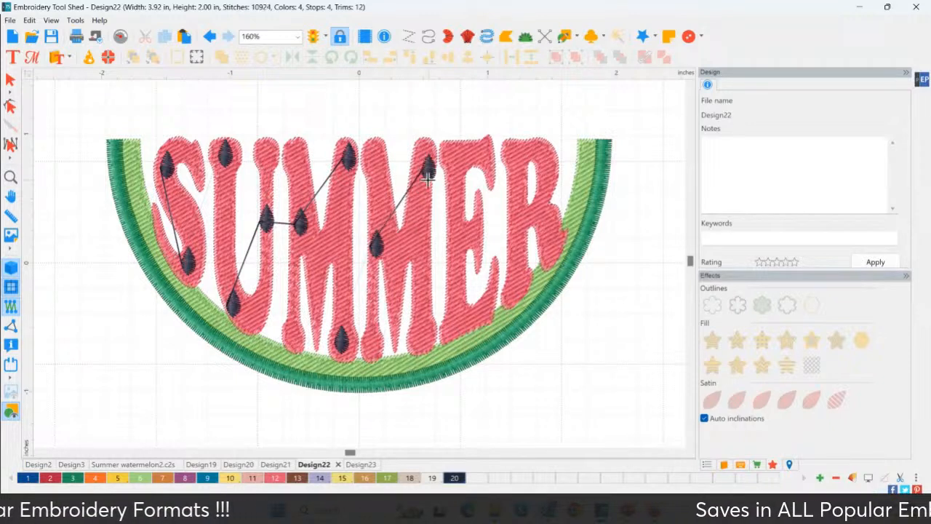
{"action": "left_click", "coordinate": [421, 332]}
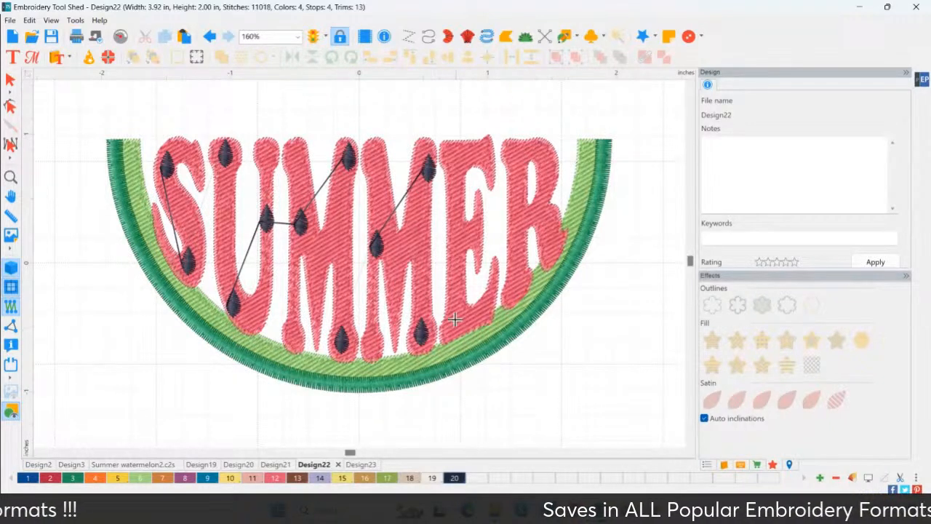
{"action": "left_click", "coordinate": [473, 229]}
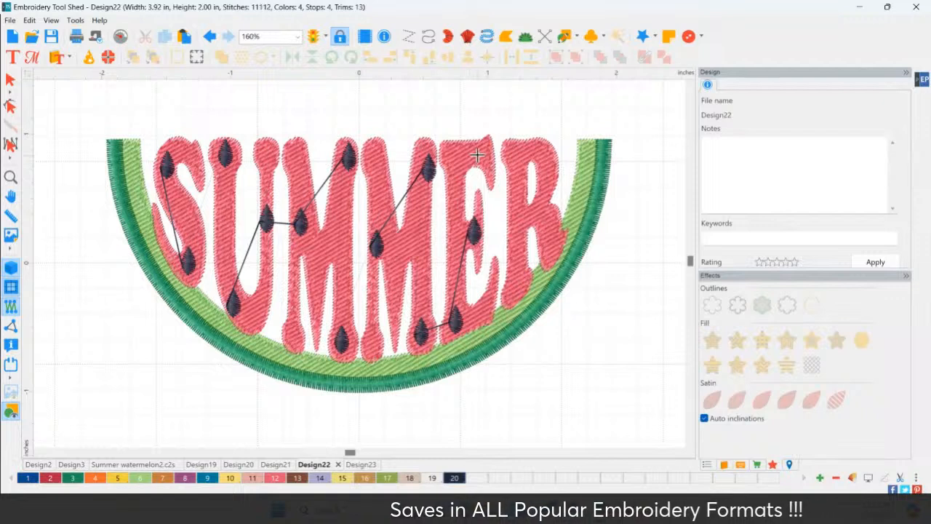
{"action": "left_click", "coordinate": [536, 149]}
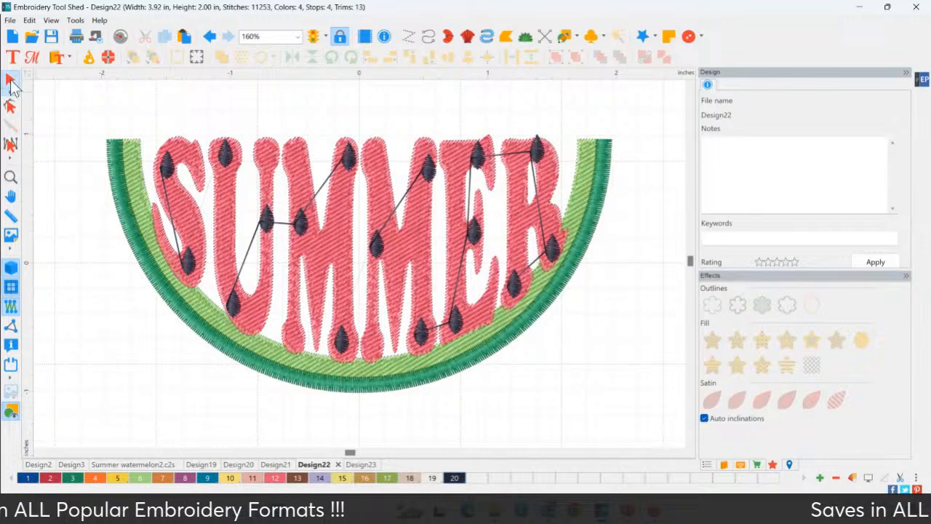
Add thread trims to the seeds on the letter R to cut the connecting threads between them
{"action": "left_click", "coordinate": [11, 81]}
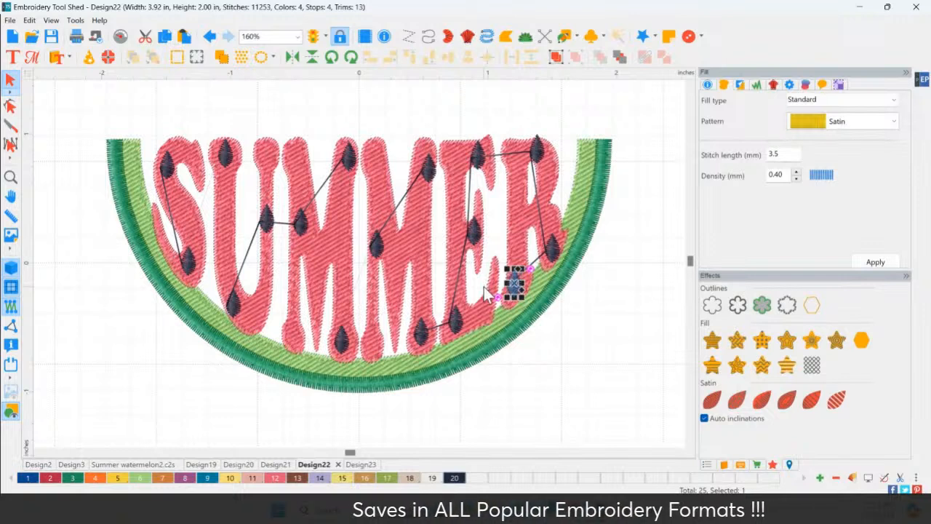
{"action": "left_click", "coordinate": [239, 304]}
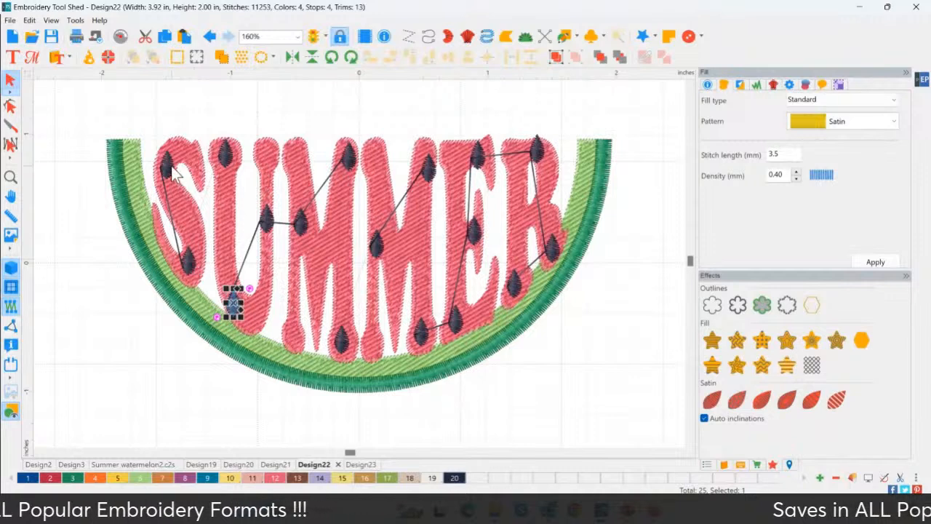
{"action": "left_click", "coordinate": [189, 258]}
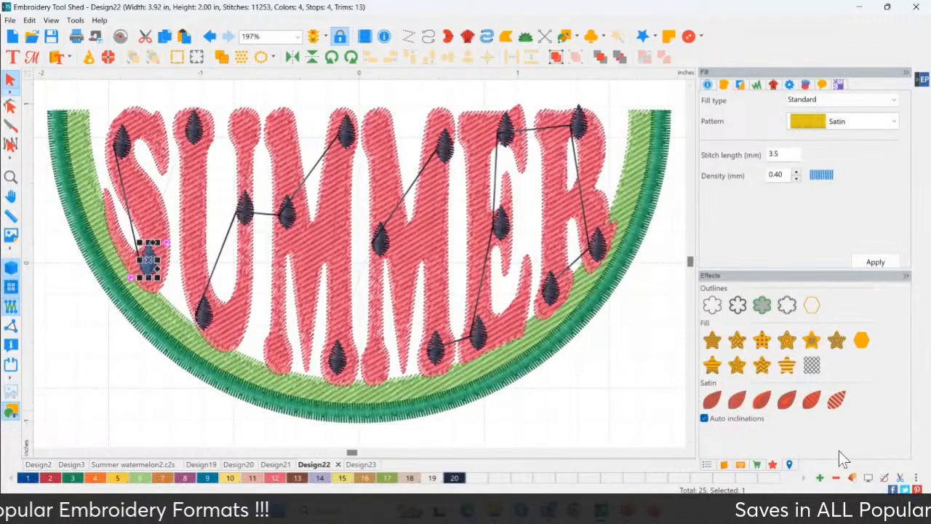
{"action": "key", "text": "ctrl"}
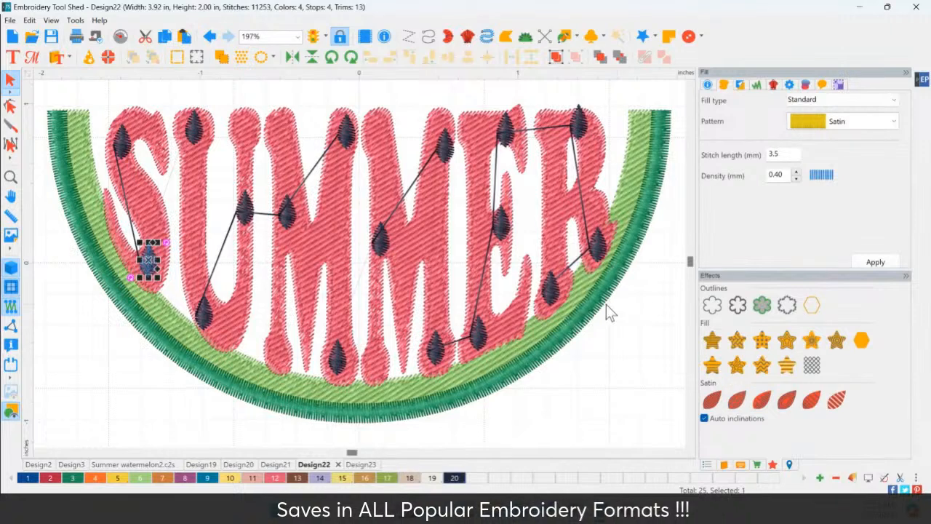
{"action": "left_click", "coordinate": [546, 288]}
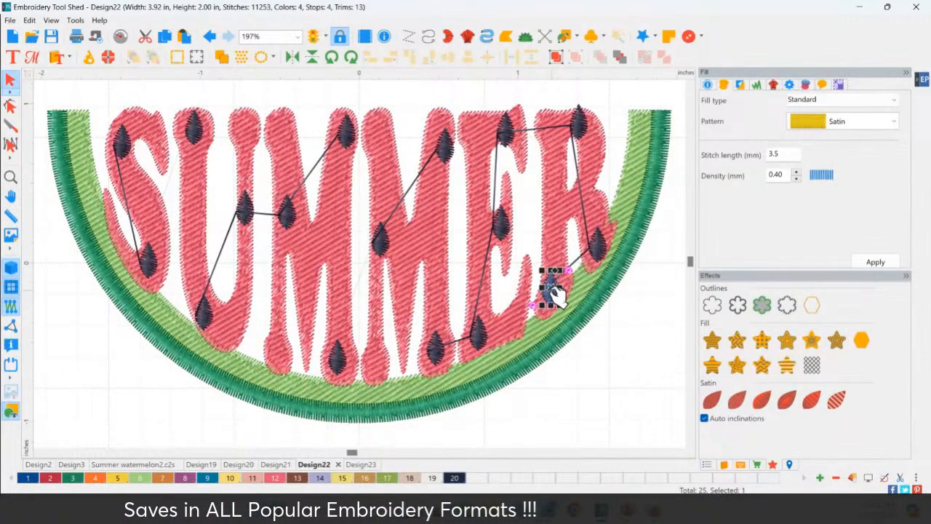
{"action": "left_click", "coordinate": [900, 478]}
{"action": "left_click", "coordinate": [595, 253], "text": "ctrl"}
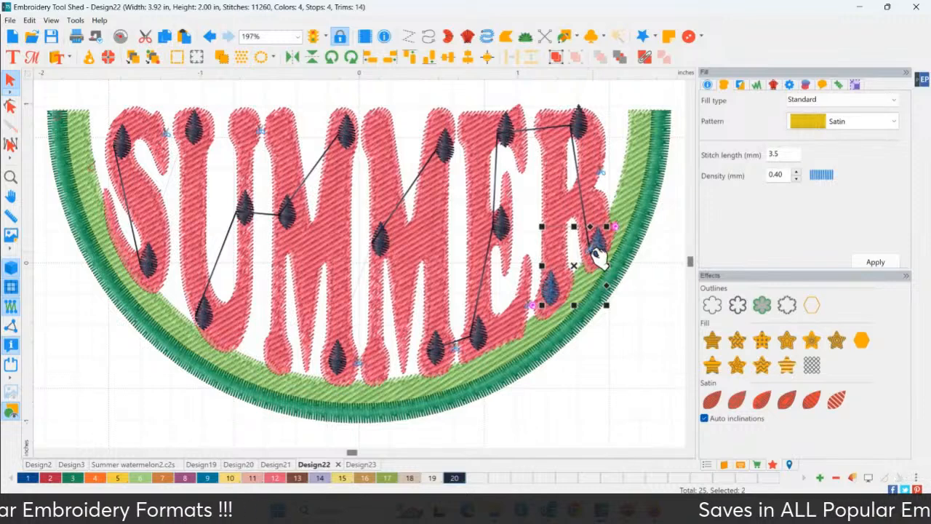
{"action": "left_click", "coordinate": [591, 253]}
{"action": "left_click", "coordinate": [595, 246]}
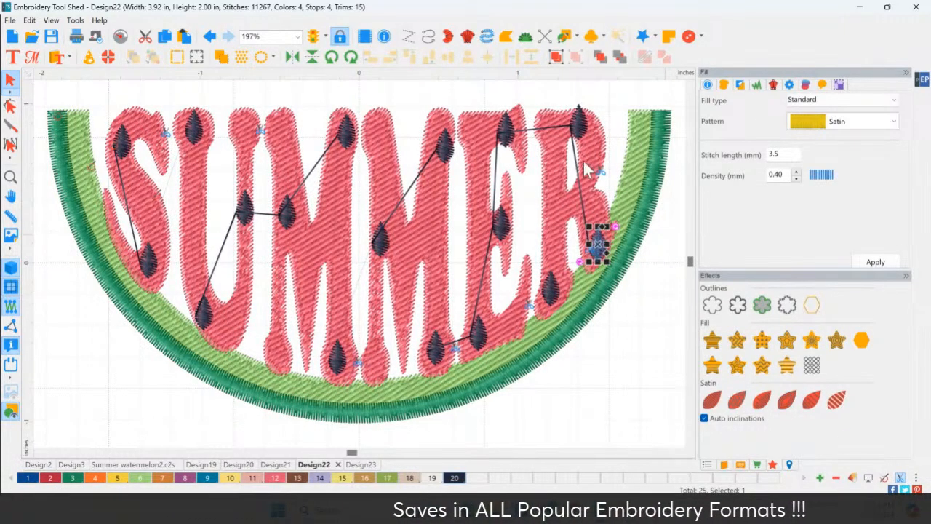
{"action": "left_click", "coordinate": [579, 125], "text": "ctrl"}
{"action": "left_click", "coordinate": [611, 302]}
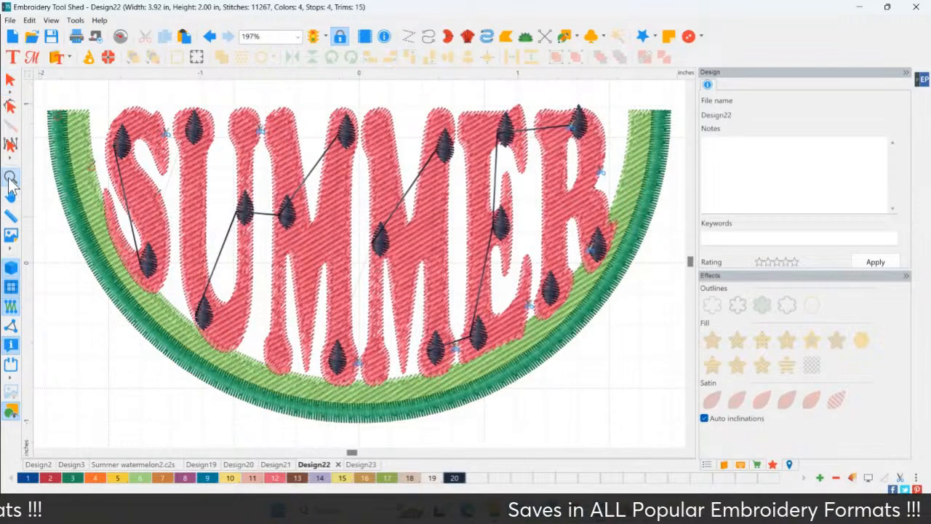
Add the text "Hello" above the SUMMER lettering
{"action": "scroll", "coordinate": [391, 406], "scroll_direction": "down", "scroll_amount": 2}
{"action": "scroll", "coordinate": [392, 411], "scroll_direction": "down", "scroll_amount": 2}
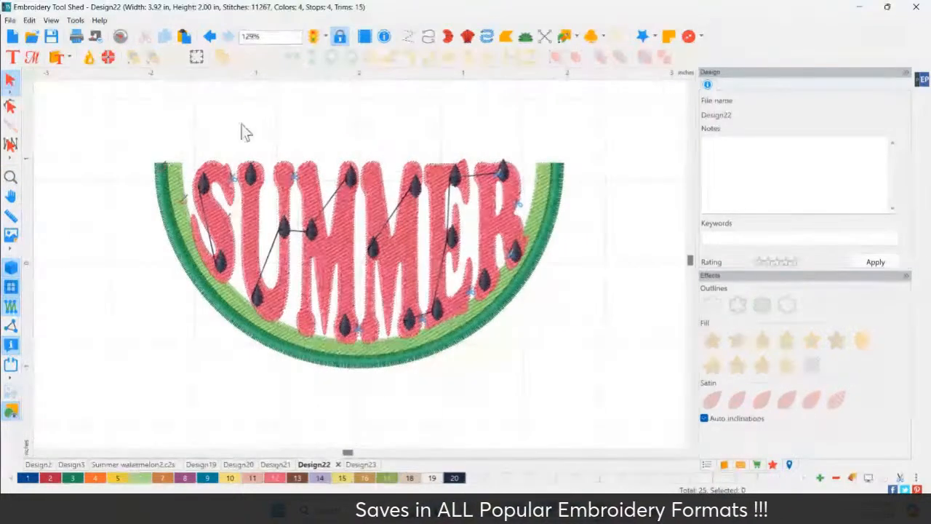
{"action": "left_click", "coordinate": [12, 59]}
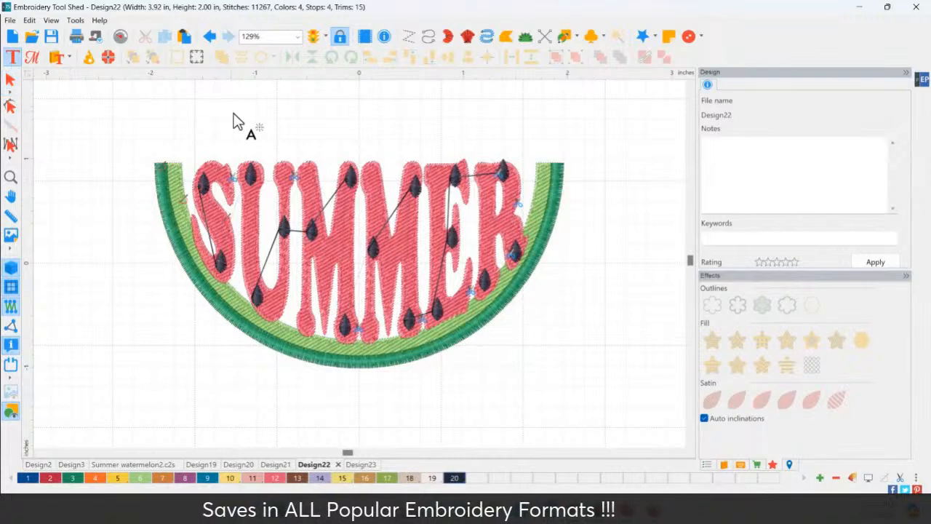
{"action": "left_click", "coordinate": [253, 125]}
{"action": "left_click_drag", "start_coordinate": [719, 100], "coordinate": [669, 100]}
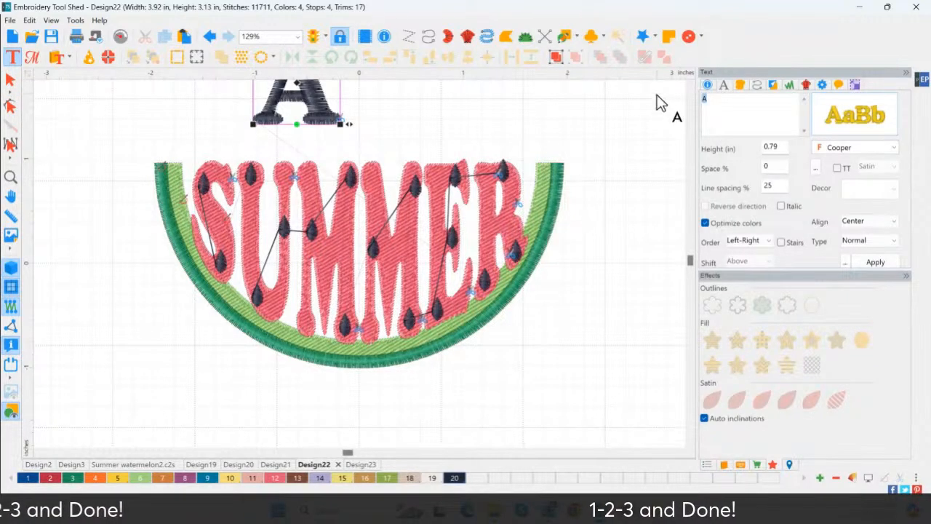
{"action": "type", "text": "Hello"}
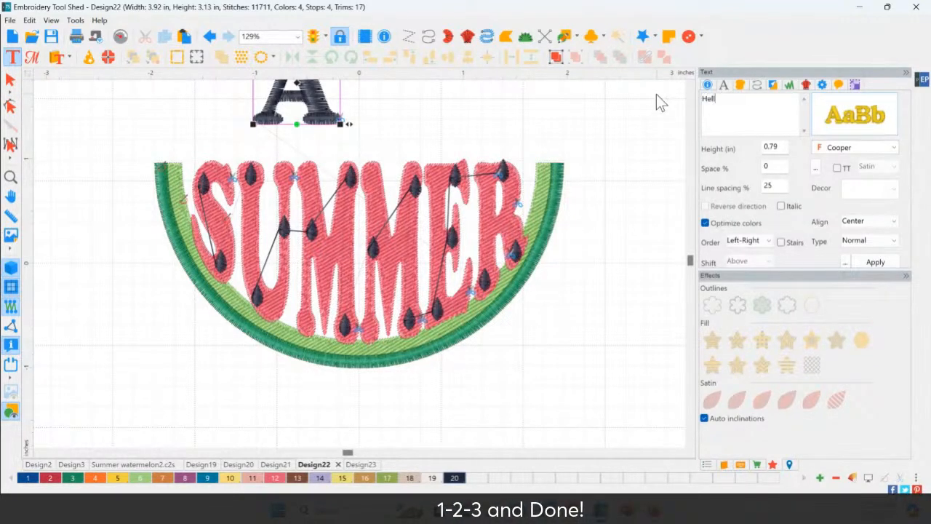
{"action": "left_click", "coordinate": [870, 261]}
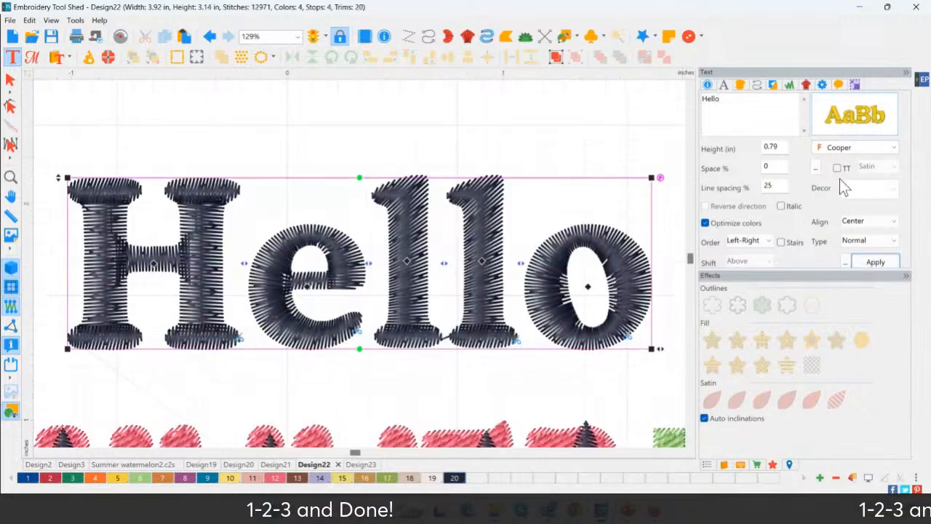
Try the Brush 6mm font on the Hello text and settle on Brush-Q
{"action": "left_click", "coordinate": [846, 118]}
{"action": "double_click", "coordinate": [308, 247]}
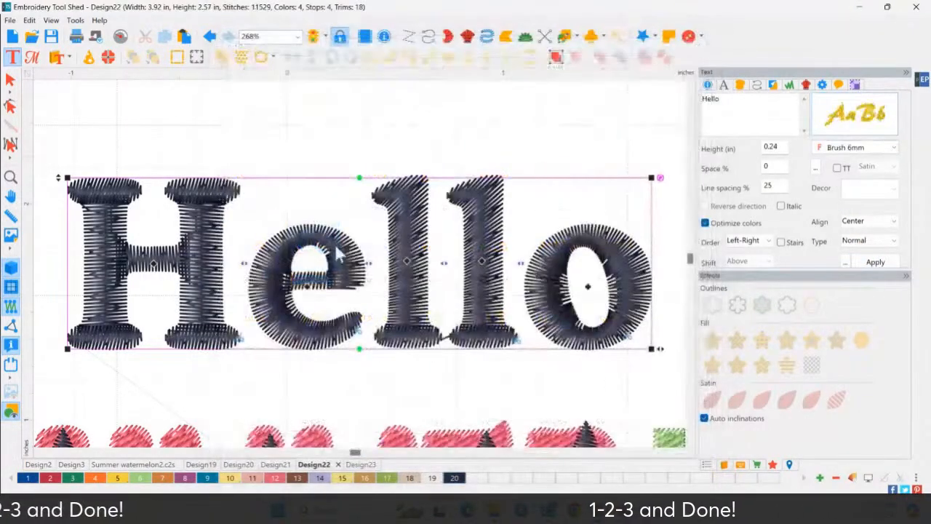
{"action": "left_click", "coordinate": [845, 127]}
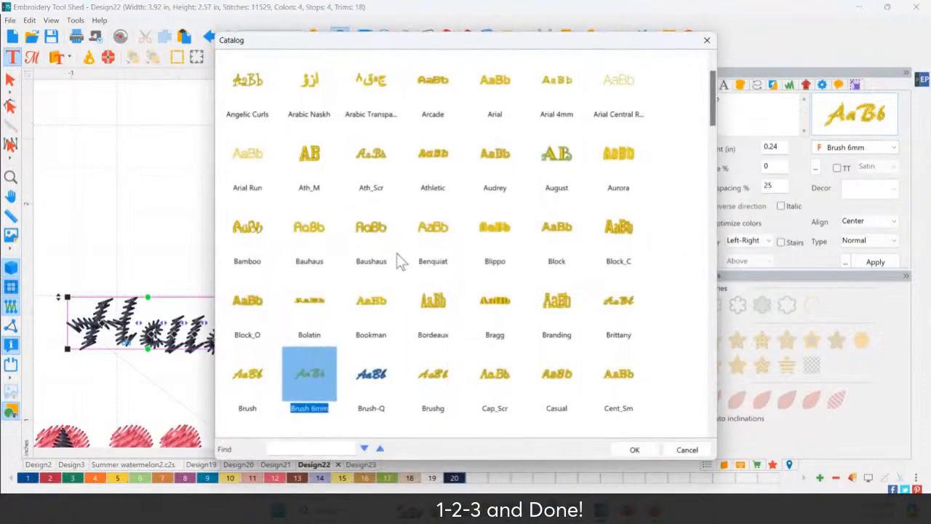
{"action": "left_click", "coordinate": [261, 302]}
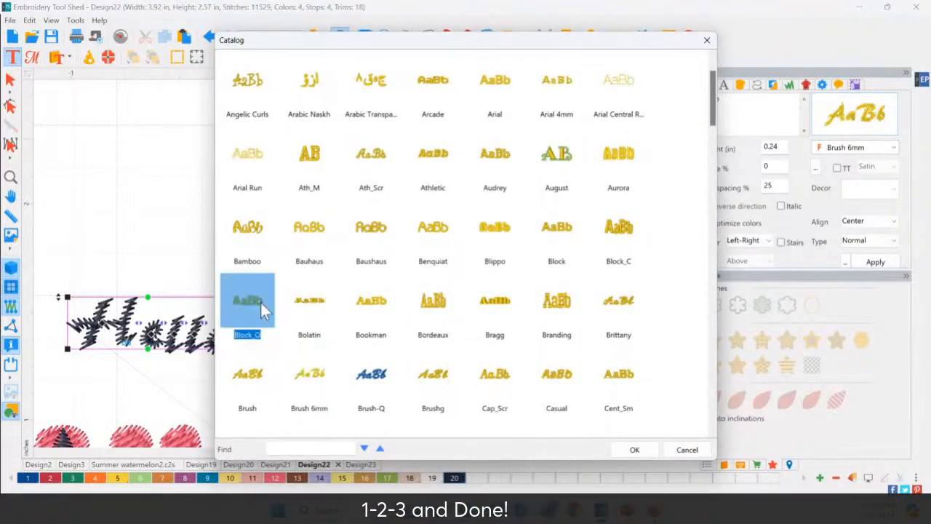
{"action": "left_click", "coordinate": [382, 311]}
{"action": "left_click", "coordinate": [312, 378]}
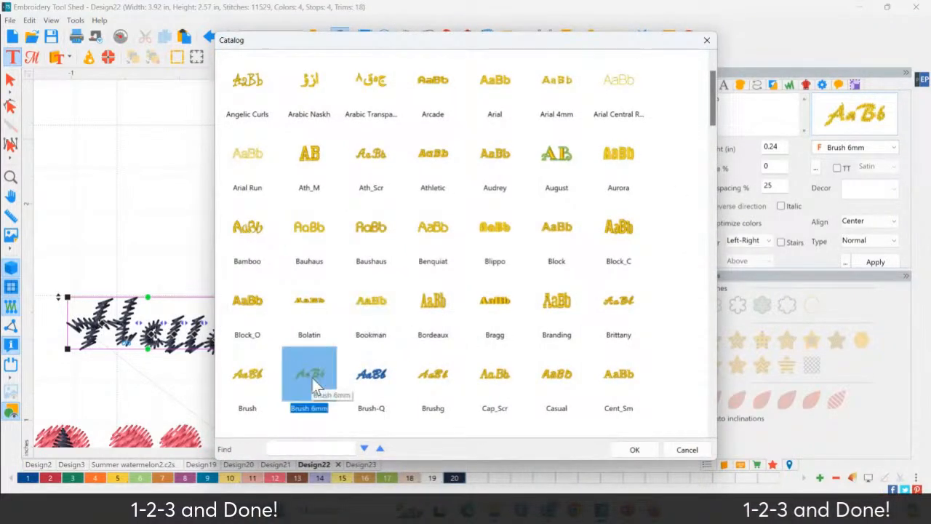
{"action": "double_click", "coordinate": [382, 376]}
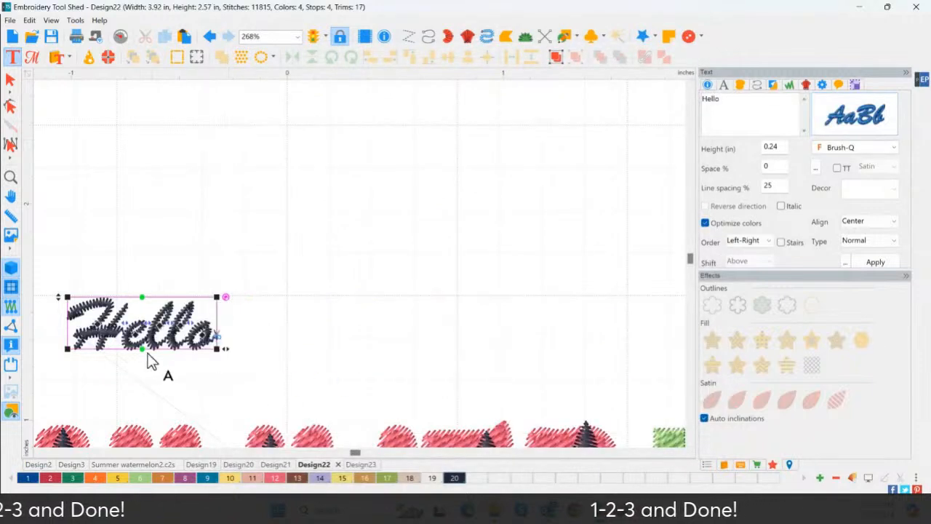
Set the height of the Hello text to 0.80 inches
{"action": "left_click", "coordinate": [776, 147]}
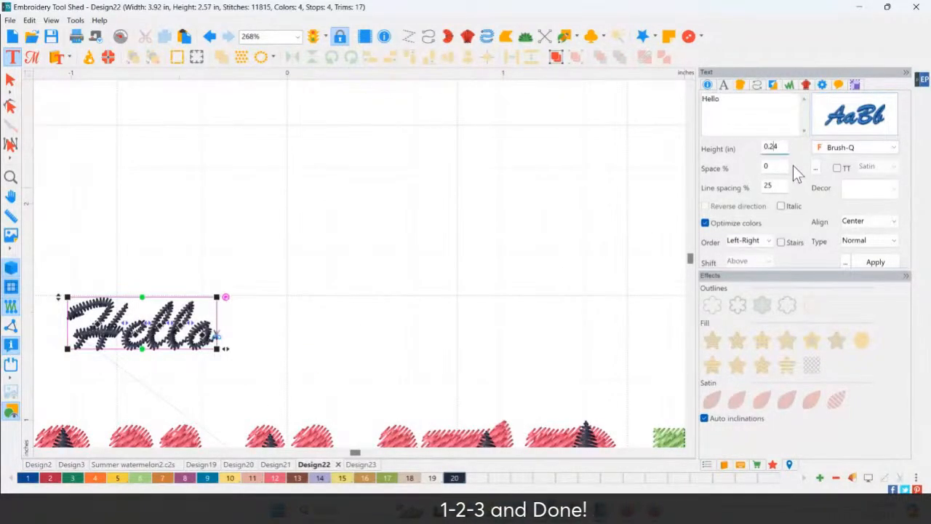
{"action": "key", "text": "BackSpace"}
{"action": "key", "text": "BackSpace"}
{"action": "type", "text": "80"}
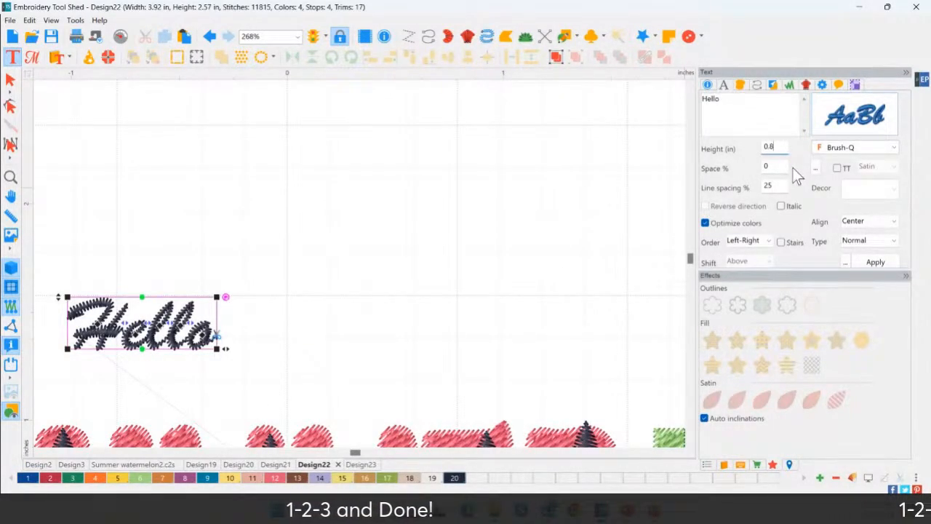
{"action": "left_click", "coordinate": [875, 261]}
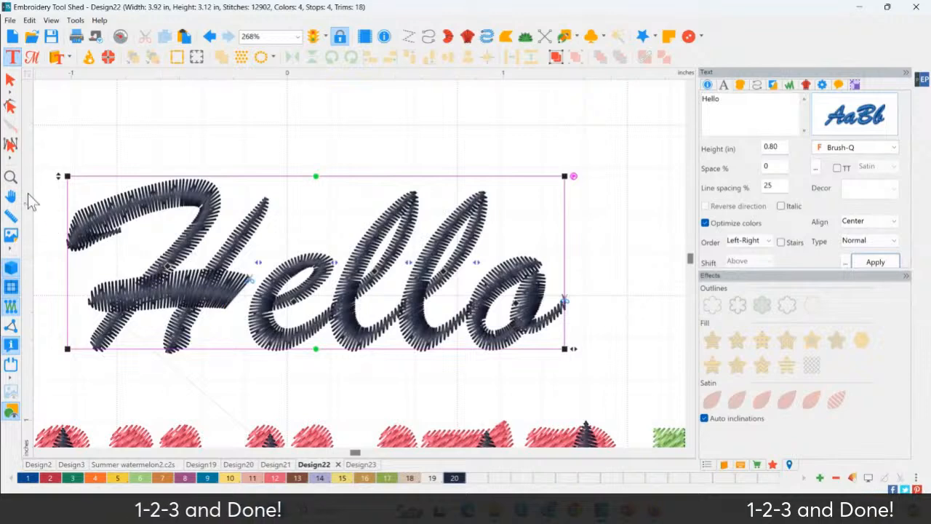
Move the Hello text down to sit centred just above SUMMER and display the machine commands
{"action": "right_click", "coordinate": [11, 176]}
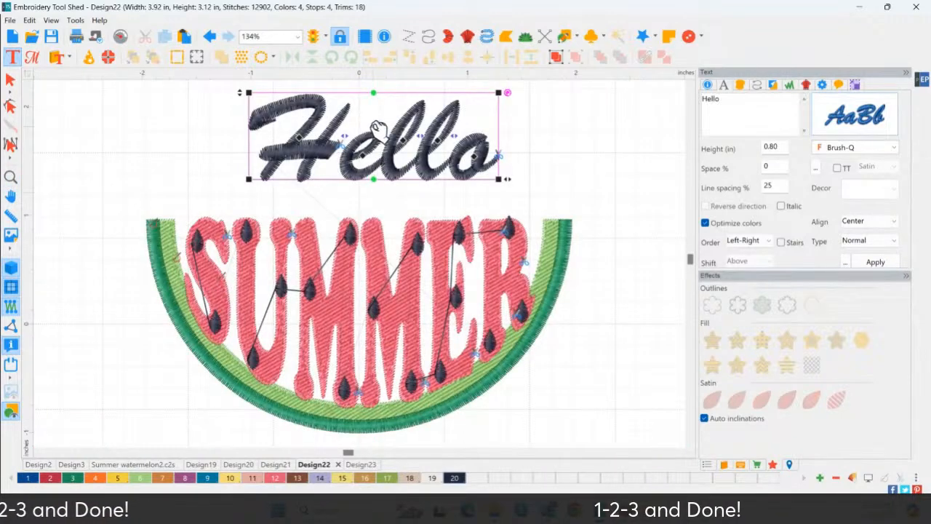
{"action": "left_click_drag", "start_coordinate": [372, 125], "coordinate": [360, 155]}
{"action": "left_click_drag", "start_coordinate": [294, 146], "coordinate": [293, 147]}
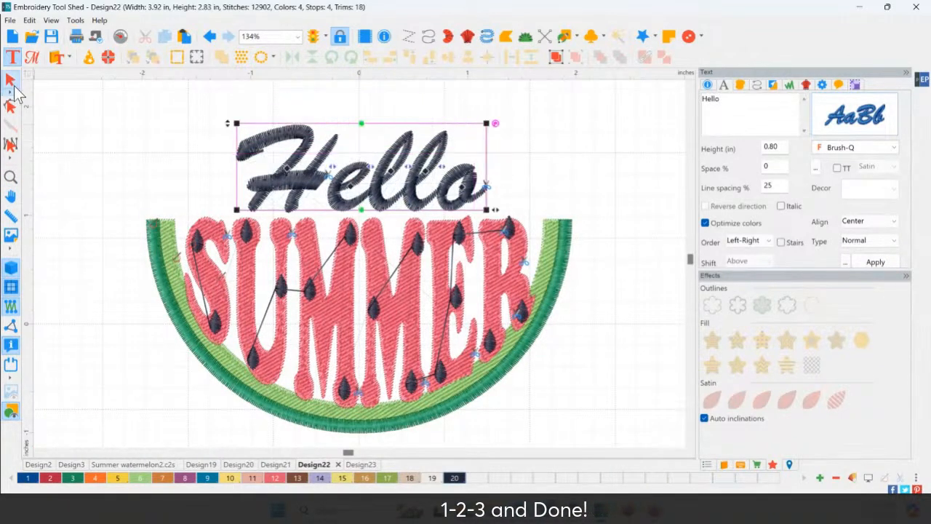
{"action": "left_click", "coordinate": [95, 150]}
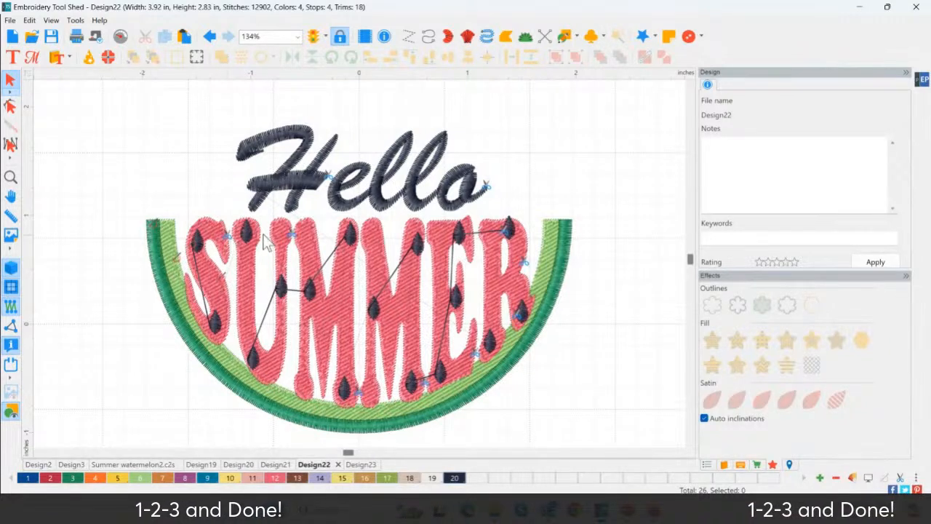
{"action": "left_click", "coordinate": [12, 349]}
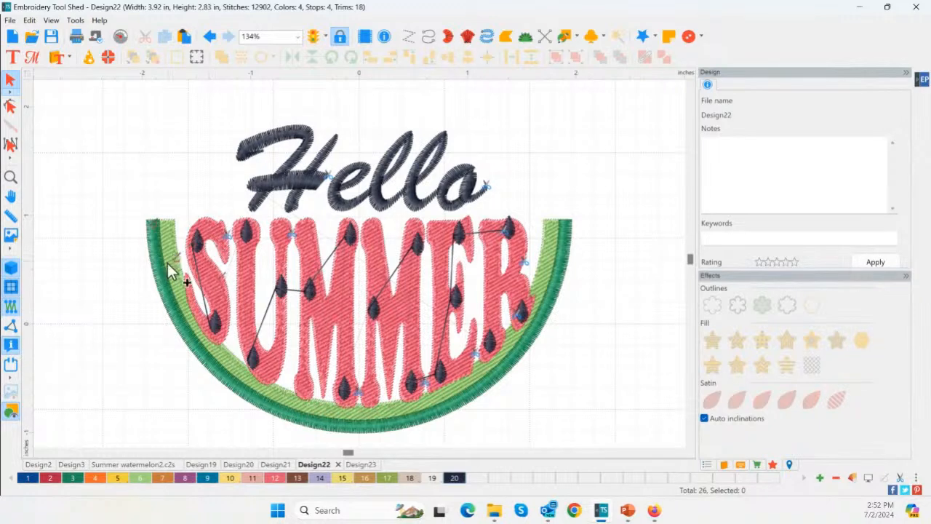
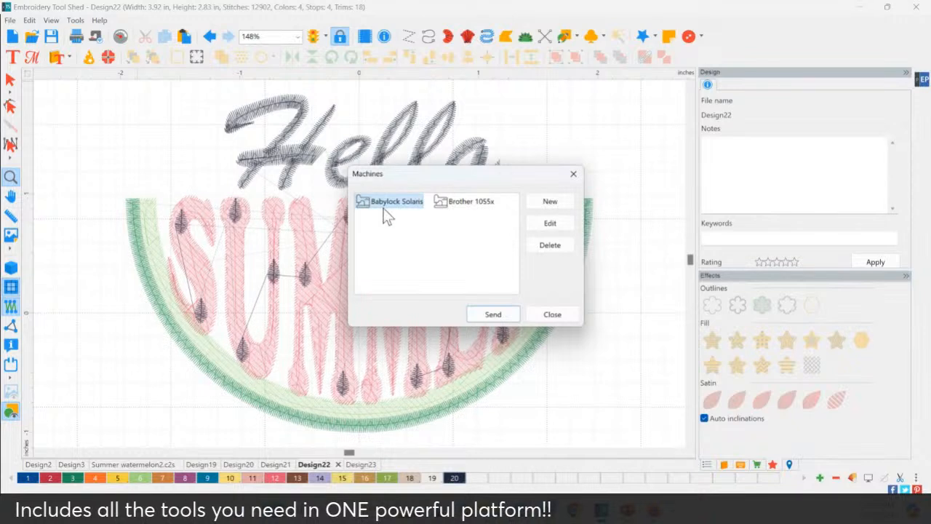
Examine the connection type, network address and name settings for a new machine, leaving without adding a machine or sending the design
{"action": "left_click", "coordinate": [379, 205]}
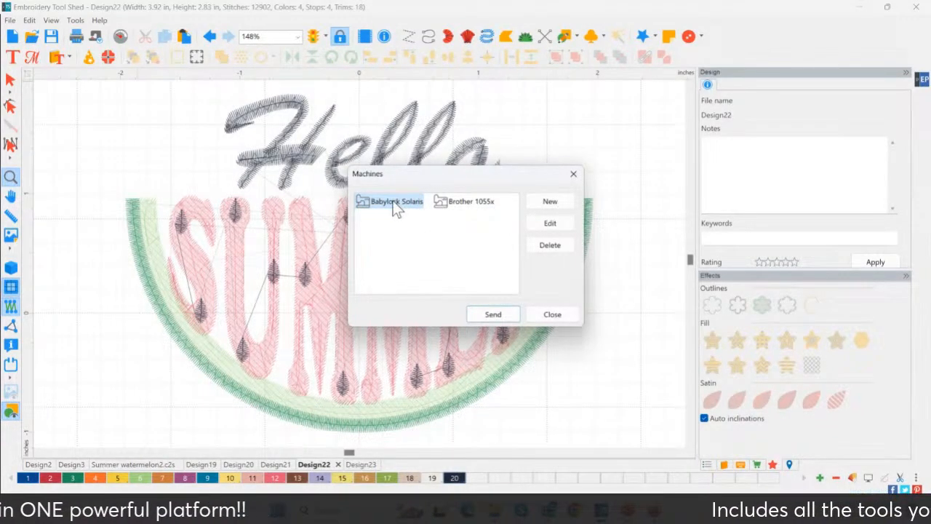
{"action": "left_click", "coordinate": [551, 200]}
{"action": "left_click", "coordinate": [576, 216]}
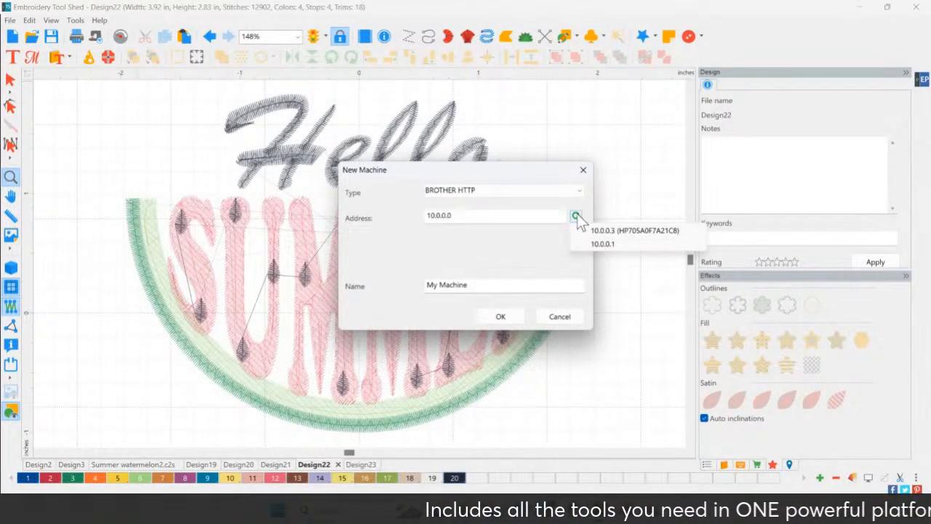
{"action": "left_click", "coordinate": [646, 260]}
{"action": "left_click", "coordinate": [482, 188]}
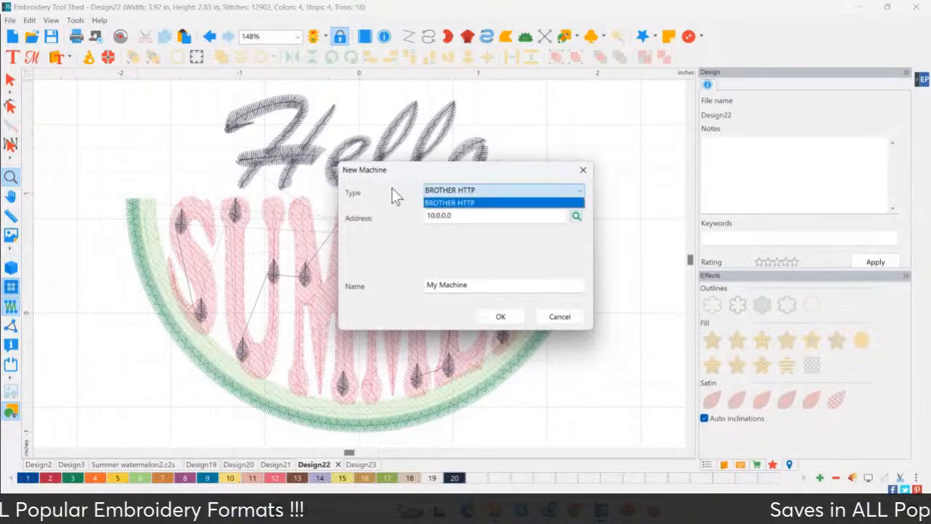
{"action": "left_click", "coordinate": [474, 285]}
{"action": "triple_click", "coordinate": [487, 287]}
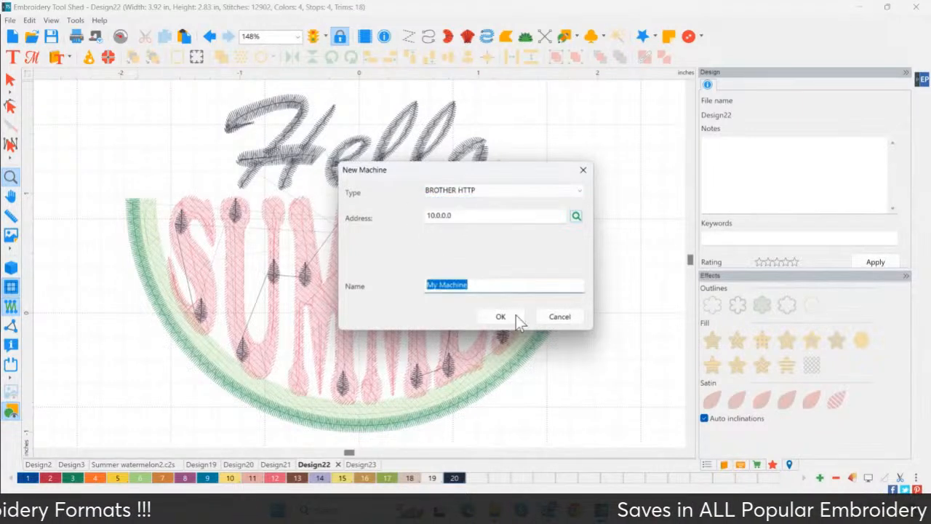
{"action": "left_click", "coordinate": [570, 318]}
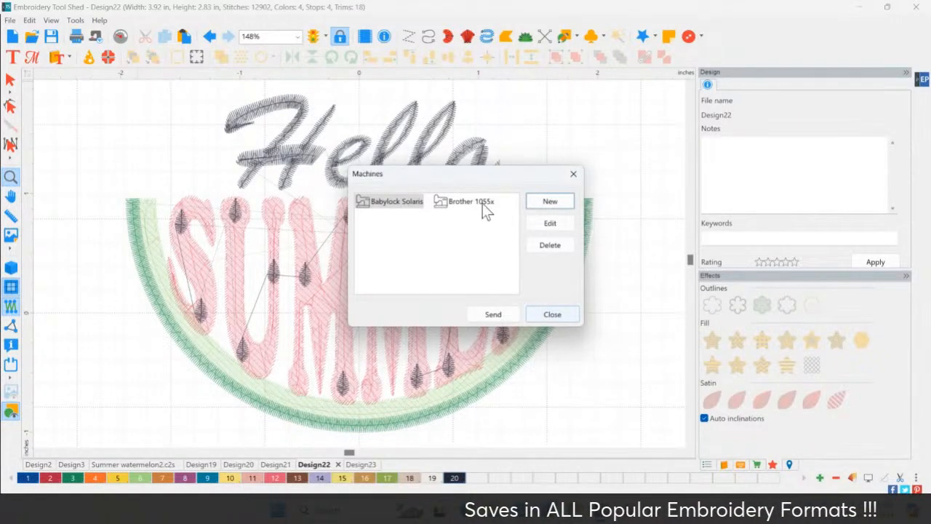
{"action": "left_click", "coordinate": [402, 209]}
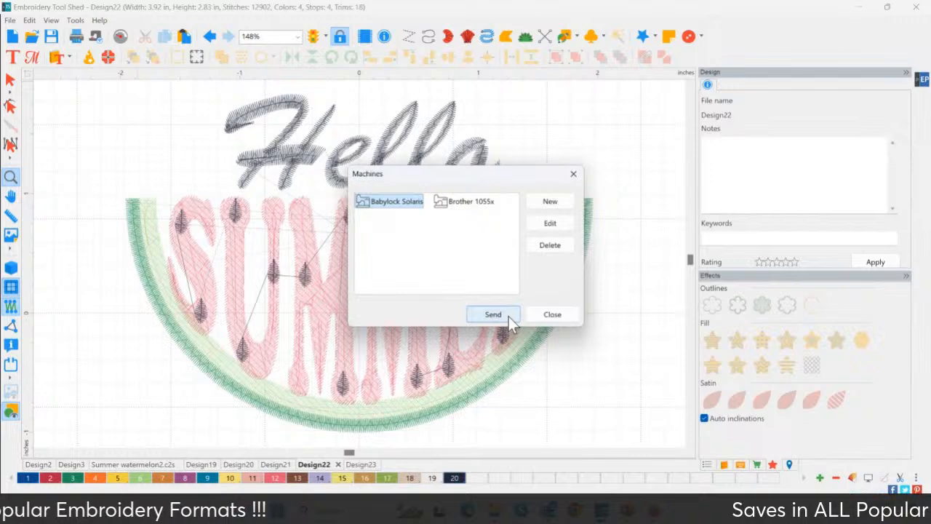
{"action": "left_click", "coordinate": [574, 173]}
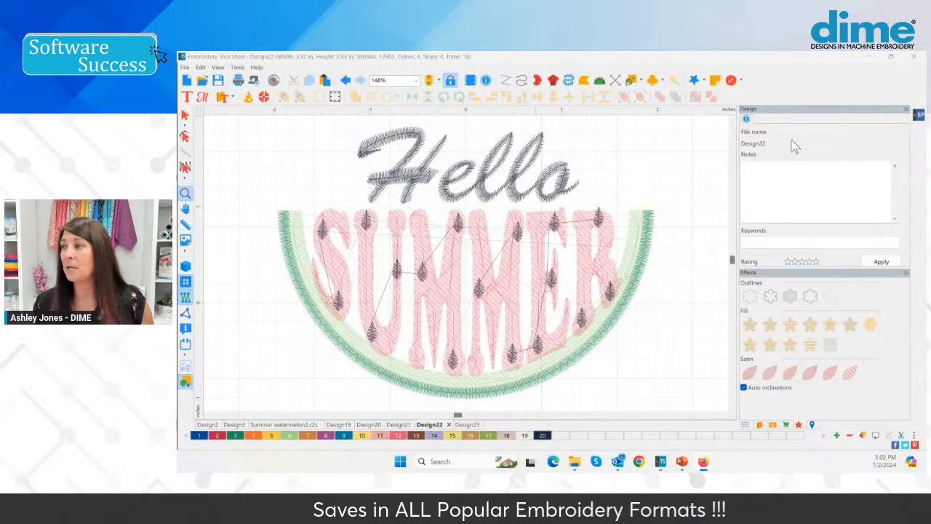
Switch the Hello text to the TrueType font Cooper Black and set its stitch type to Artwork
{"action": "left_click", "coordinate": [185, 115]}
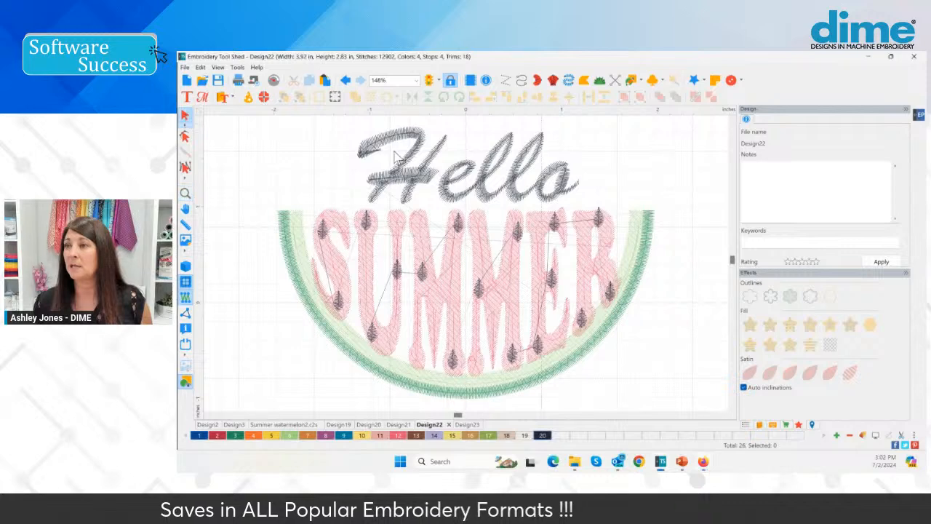
{"action": "left_click", "coordinate": [416, 146]}
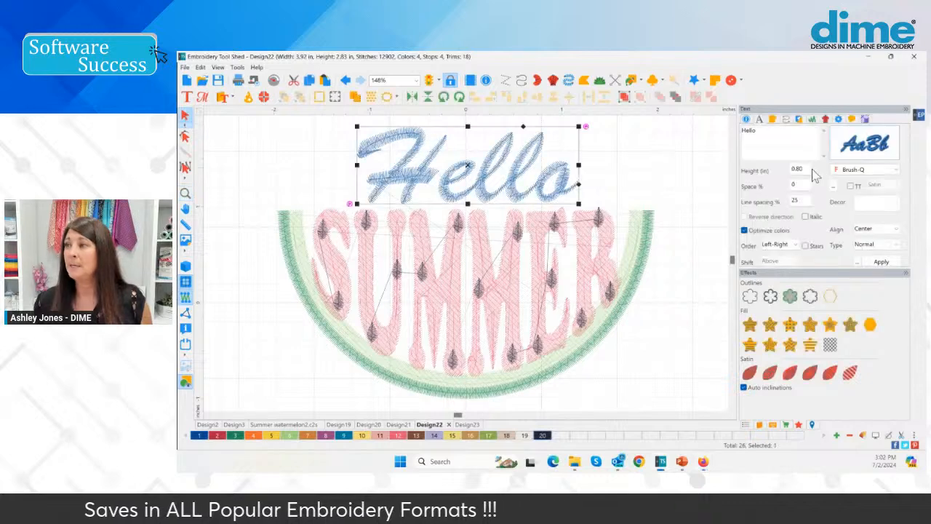
{"action": "key", "text": "ctrl"}
{"action": "key", "text": "ctrl"}
{"action": "key", "text": "ctrl"}
{"action": "key", "text": "ctrl"}
{"action": "left_click", "coordinate": [850, 186]}
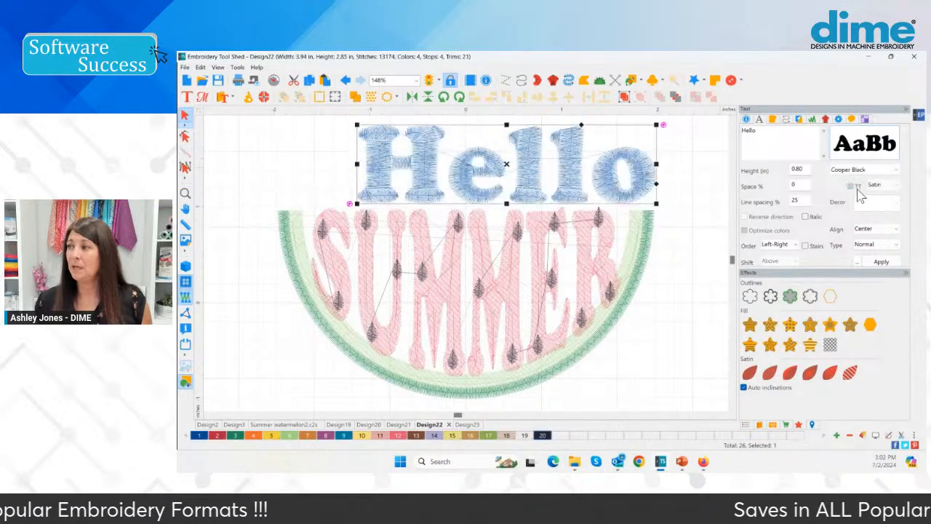
{"action": "left_click", "coordinate": [866, 169]}
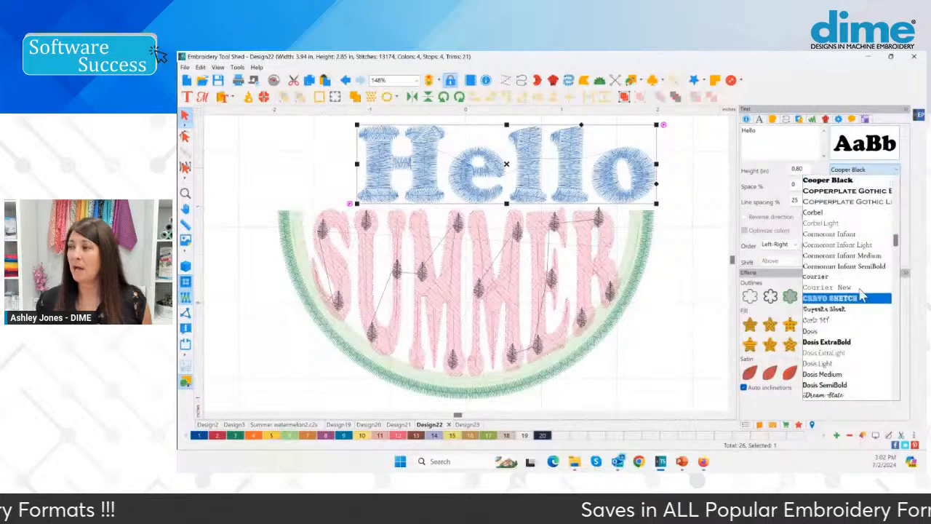
{"action": "left_click", "coordinate": [906, 209]}
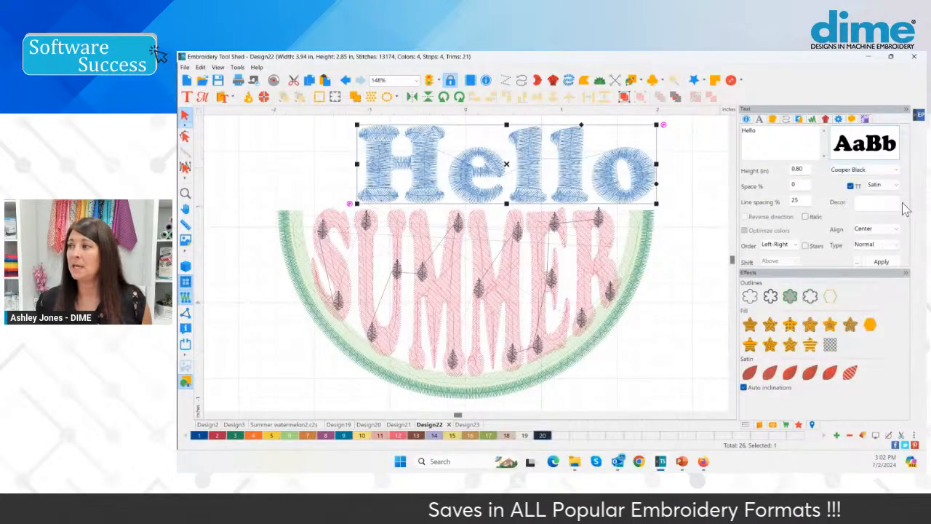
{"action": "left_click", "coordinate": [878, 203]}
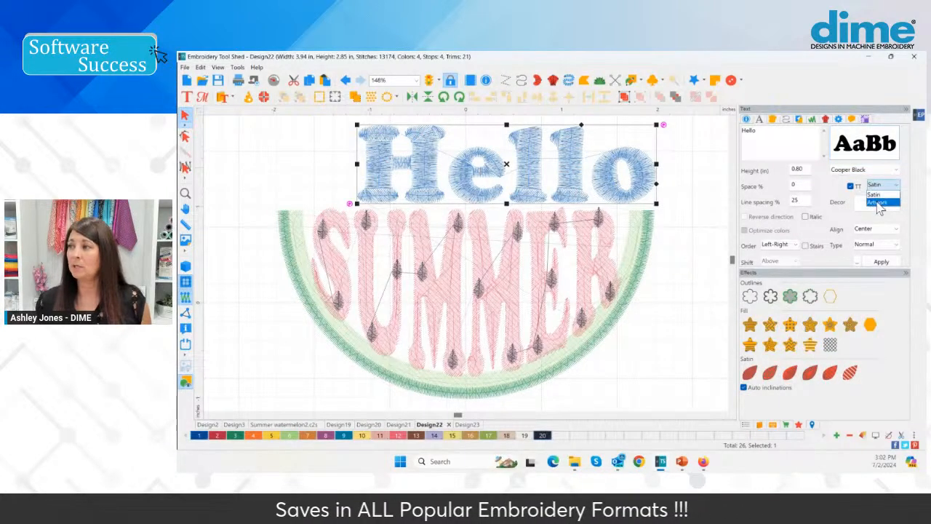
{"action": "left_click", "coordinate": [881, 261]}
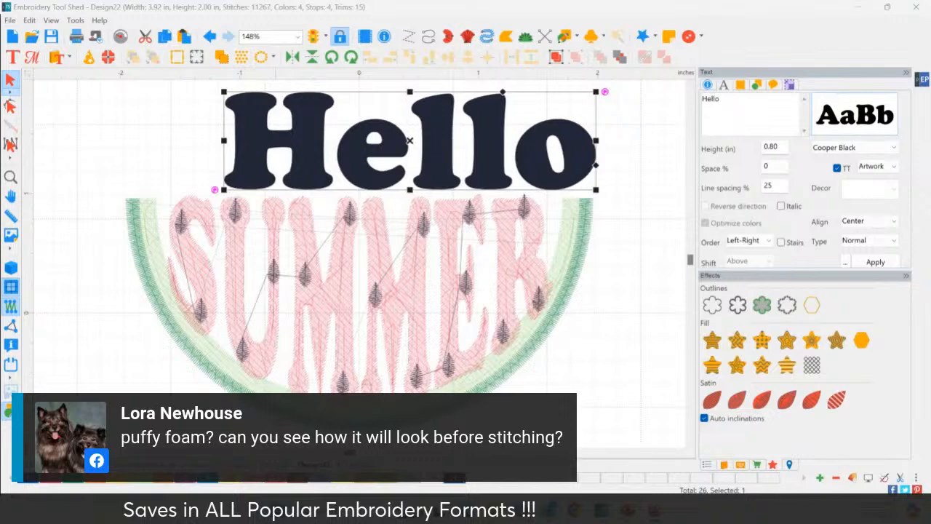
Turn on the 3D view and set the steil density of the dark green outer rind to 0.2 mm
{"action": "left_click", "coordinate": [162, 280]}
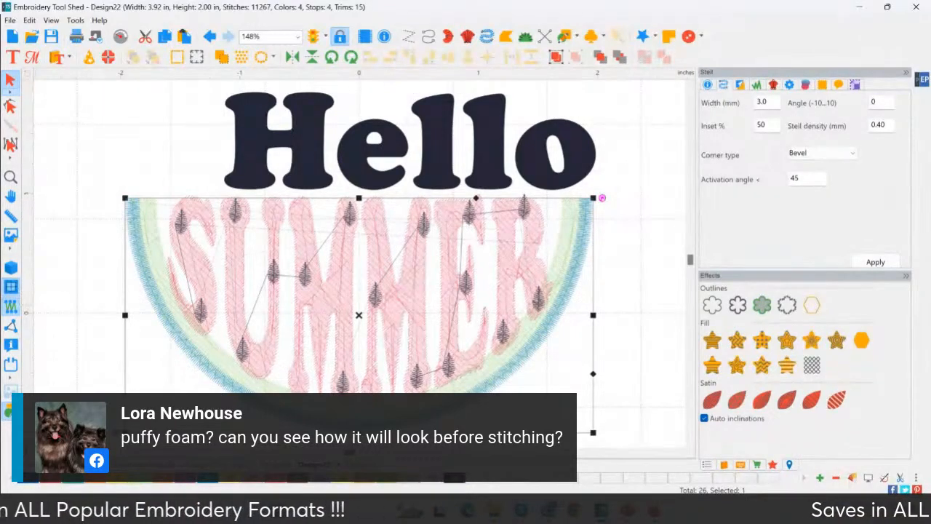
{"action": "left_click", "coordinate": [11, 271]}
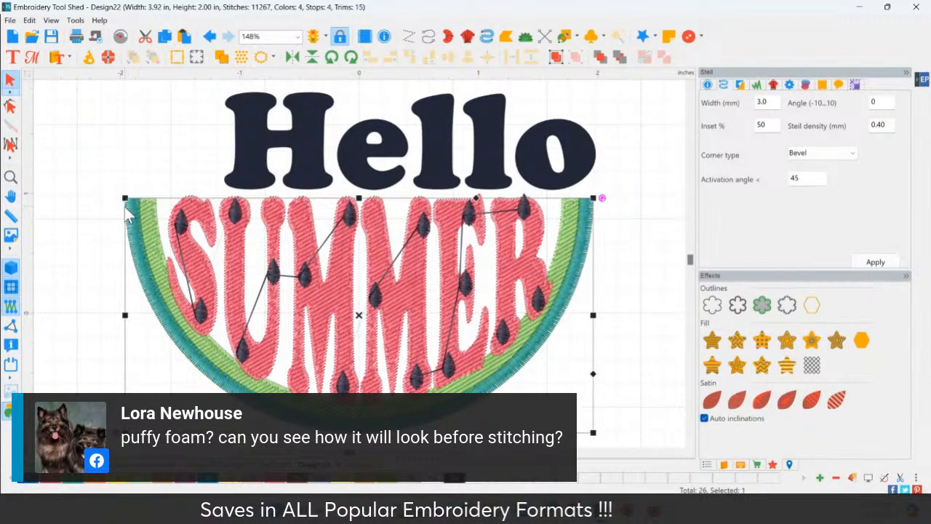
{"action": "left_click", "coordinate": [10, 177]}
{"action": "left_click_drag", "start_coordinate": [104, 197], "coordinate": [181, 251]}
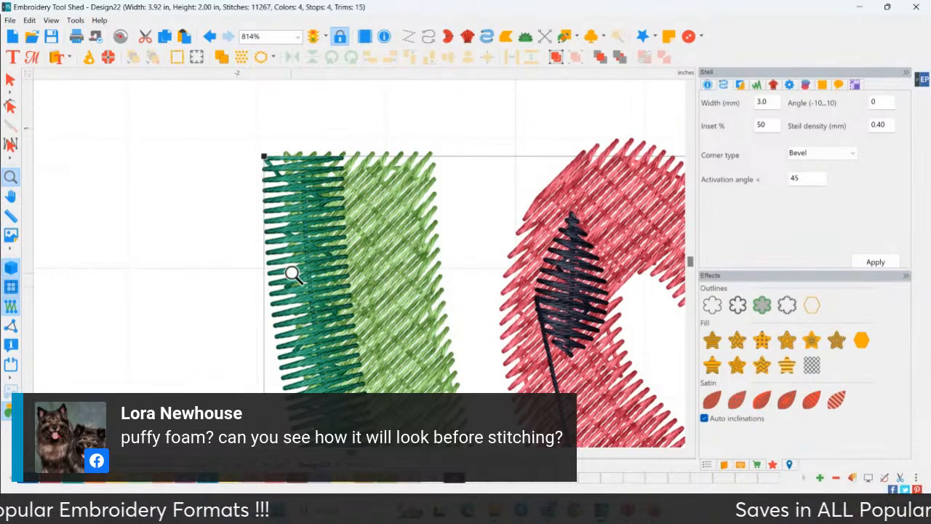
{"action": "left_click", "coordinate": [246, 230]}
{"action": "left_click", "coordinate": [323, 240]}
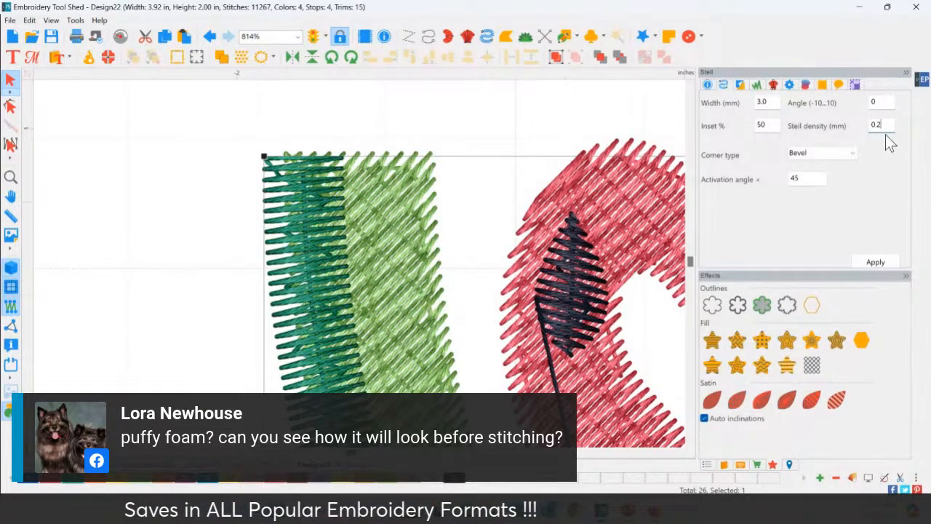
{"action": "left_click", "coordinate": [865, 264]}
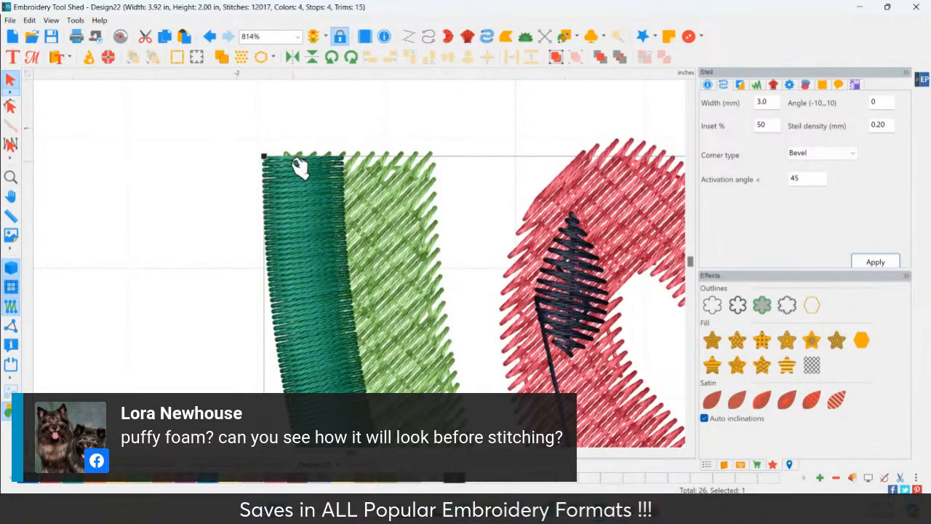
Create a new blank design and enable the remaining product modules in the purchases list
{"action": "left_click", "coordinate": [12, 38]}
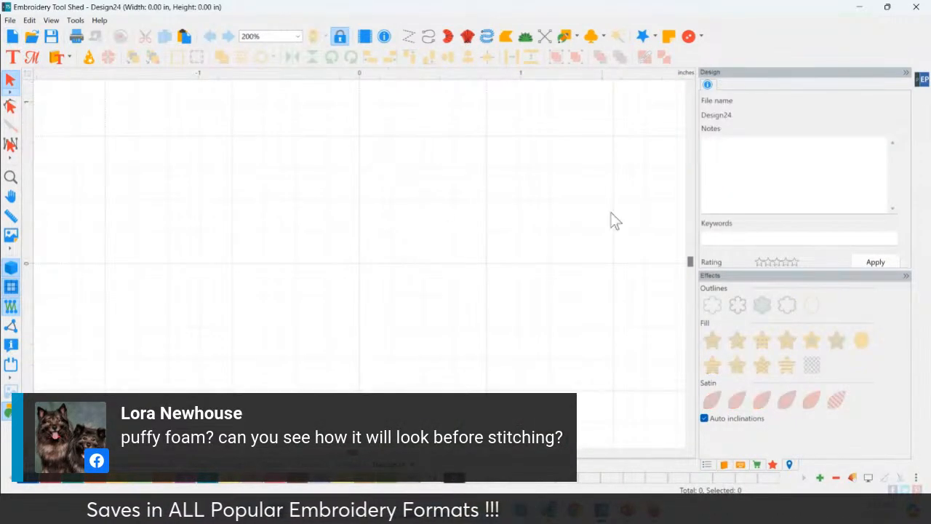
{"action": "left_click", "coordinate": [769, 463]}
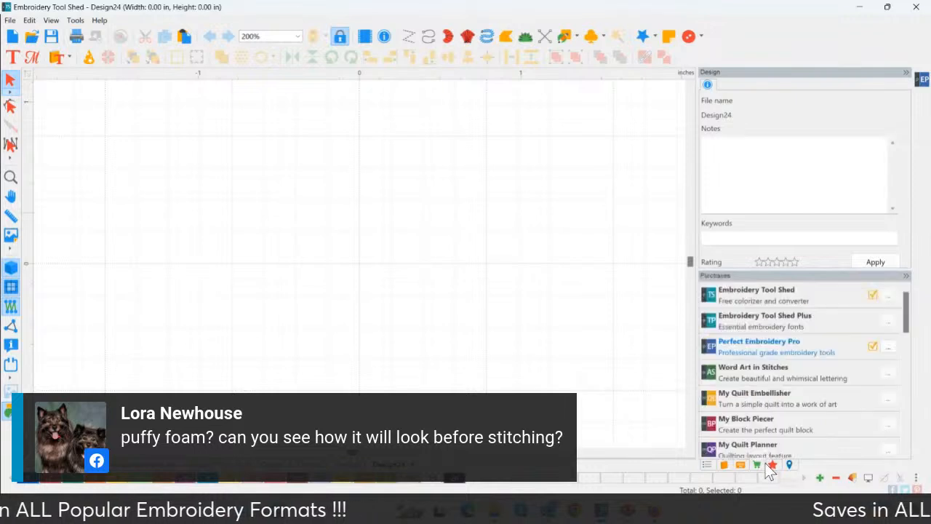
{"action": "left_click", "coordinate": [888, 347]}
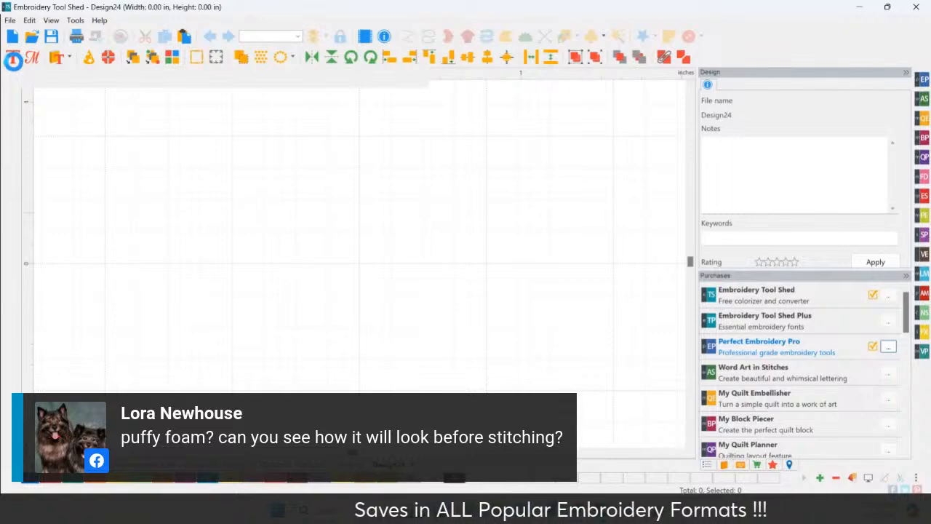
Add a letter A to the blank design and give it the Arial Puffy font
{"action": "left_click", "coordinate": [223, 202]}
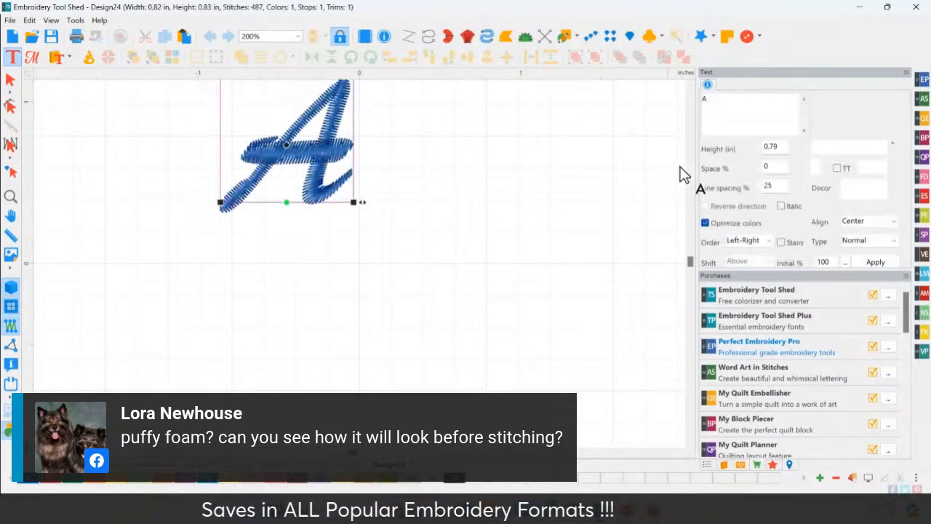
{"action": "left_click", "coordinate": [865, 128]}
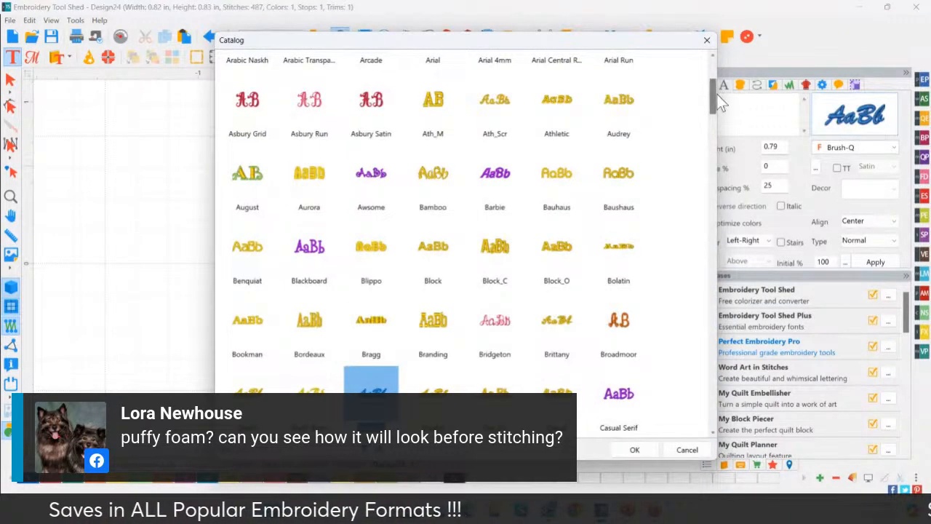
{"action": "left_click_drag", "start_coordinate": [719, 100], "coordinate": [719, 371]}
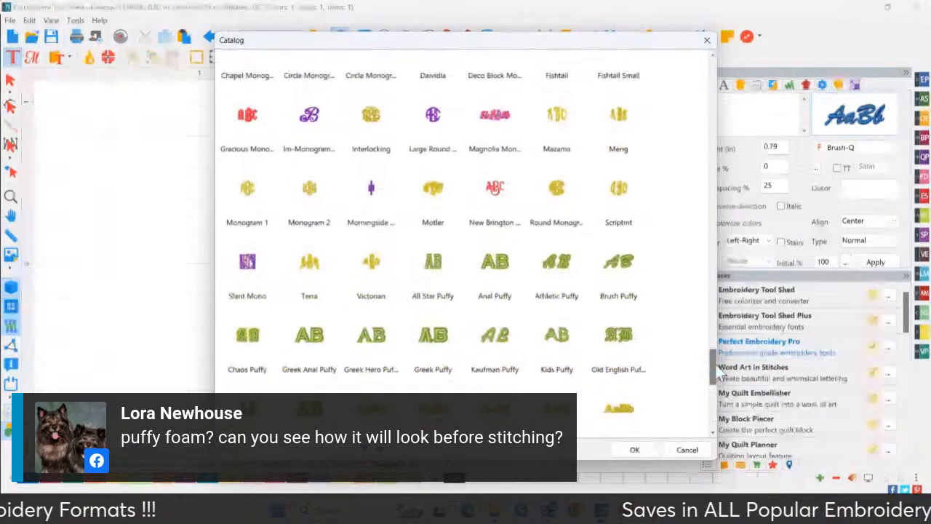
{"action": "left_click", "coordinate": [488, 262]}
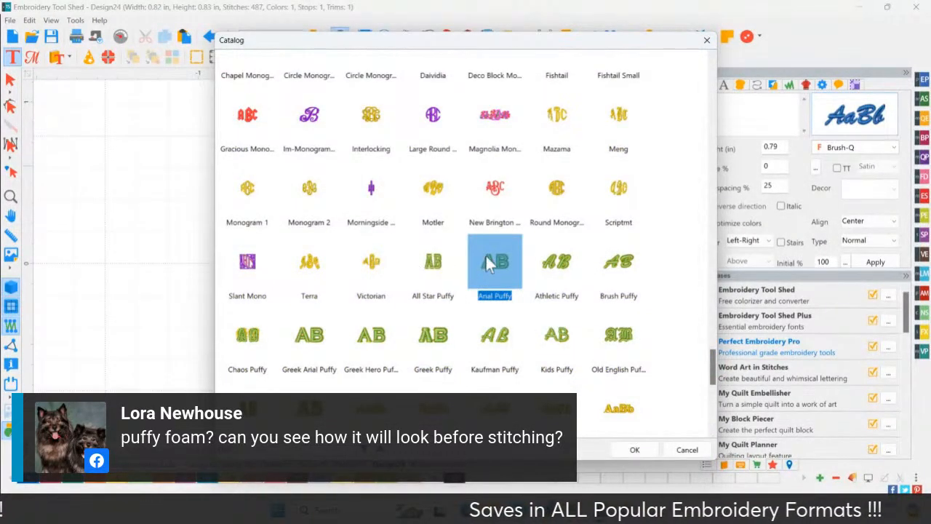
{"action": "double_click", "coordinate": [485, 258]}
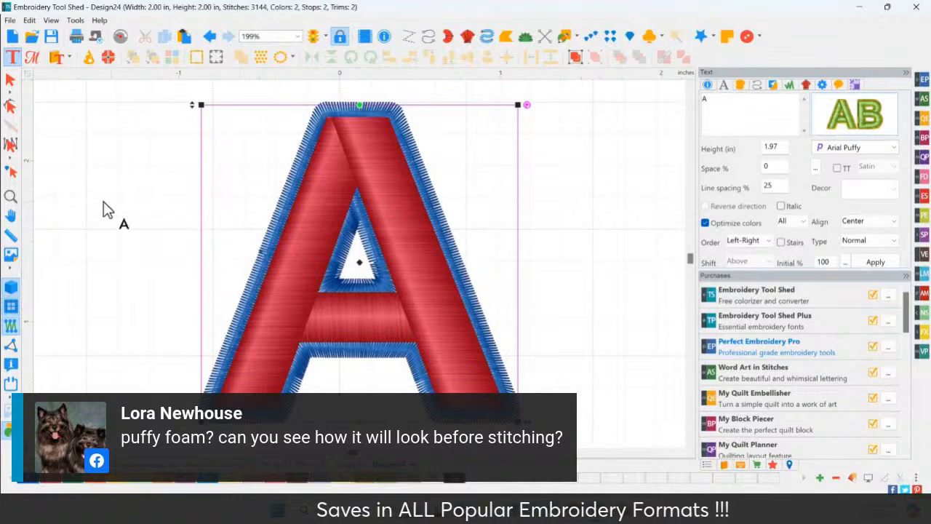
Turn off the 3D view and play through the puffy letter's stitch sequence from the blue outline into the red stitching
{"action": "left_click", "coordinate": [11, 287]}
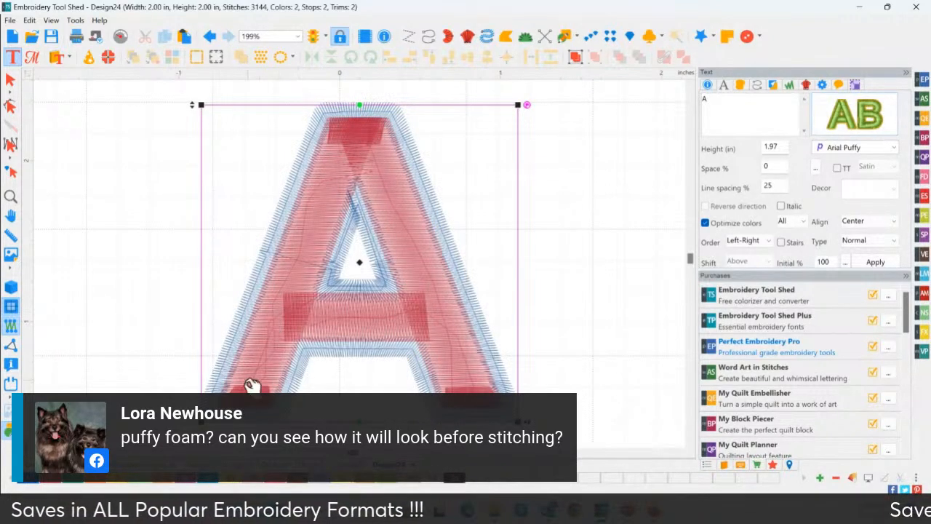
{"action": "left_click", "coordinate": [88, 58]}
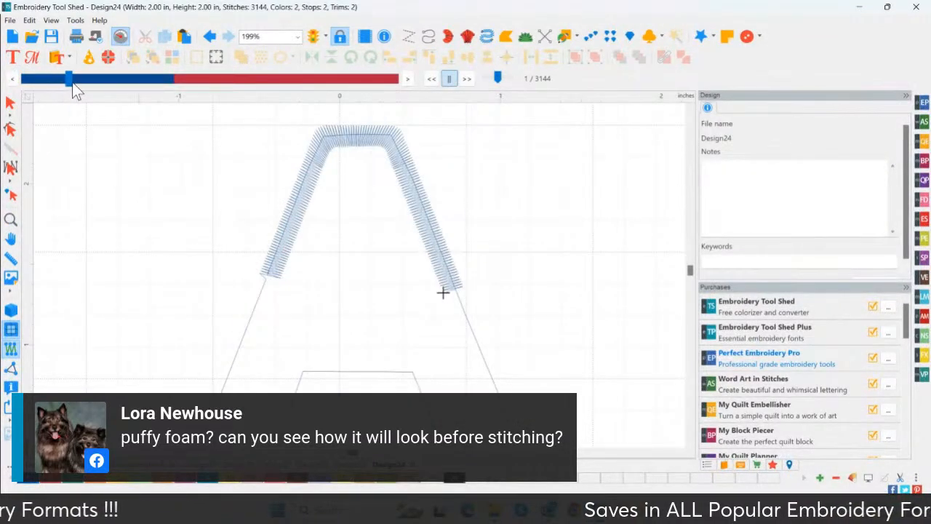
{"action": "left_click_drag", "start_coordinate": [72, 82], "coordinate": [203, 89]}
{"action": "left_click_drag", "start_coordinate": [210, 92], "coordinate": [232, 93]}
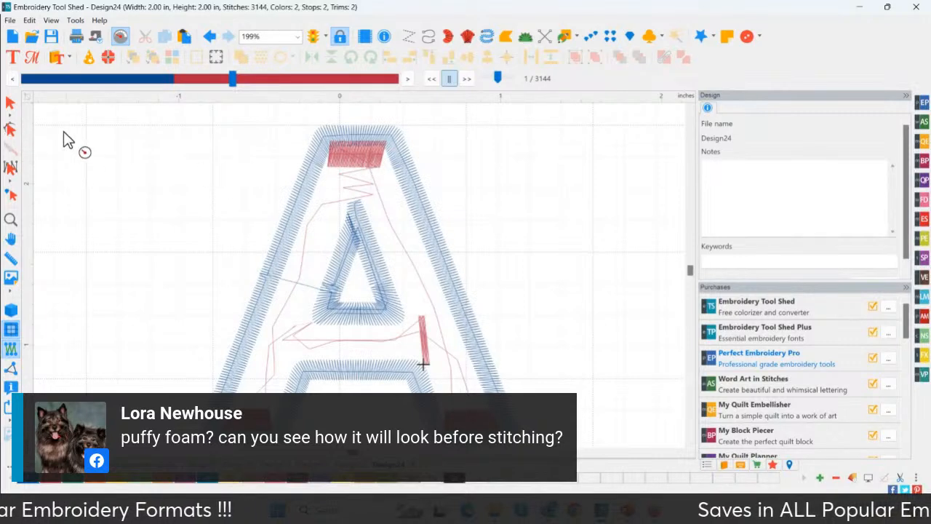
Close the stitch simulation and switch back to Design22 with the watermelon slice
{"action": "left_click", "coordinate": [10, 102]}
{"action": "left_click", "coordinate": [350, 465]}
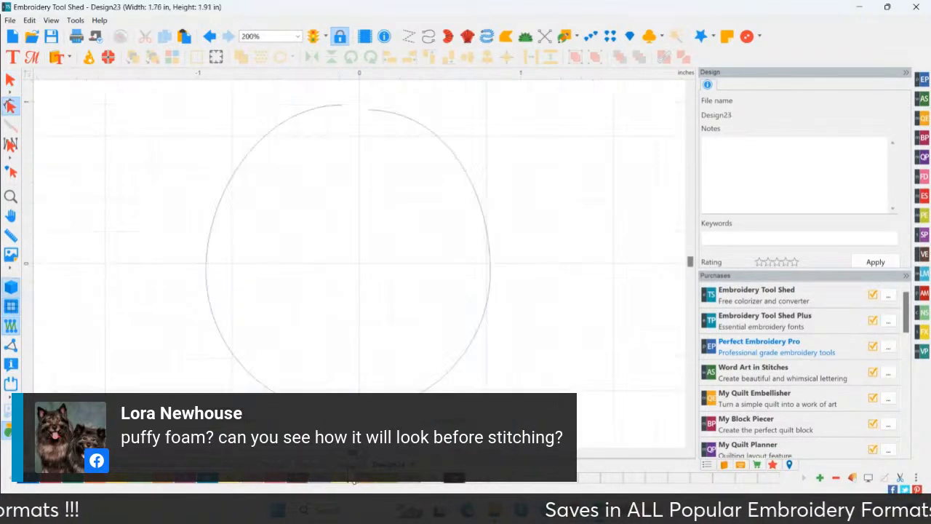
{"action": "left_click", "coordinate": [314, 465]}
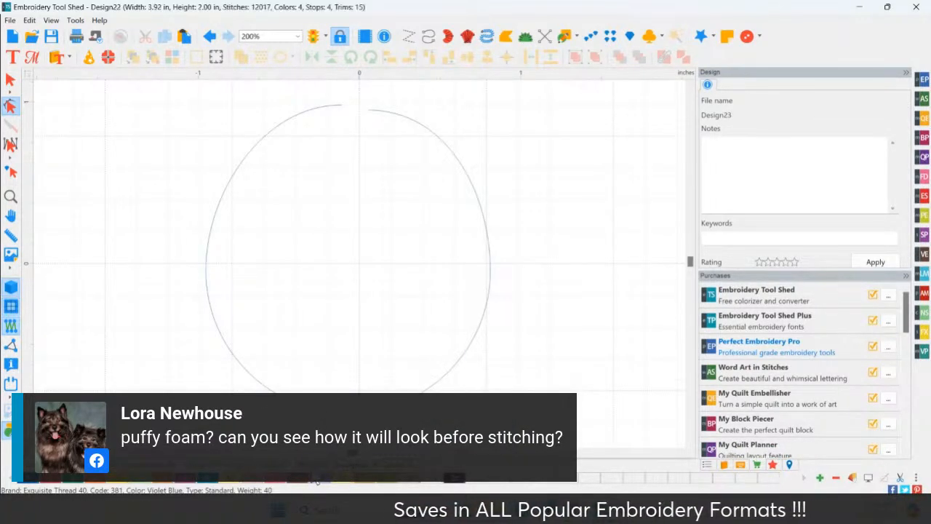